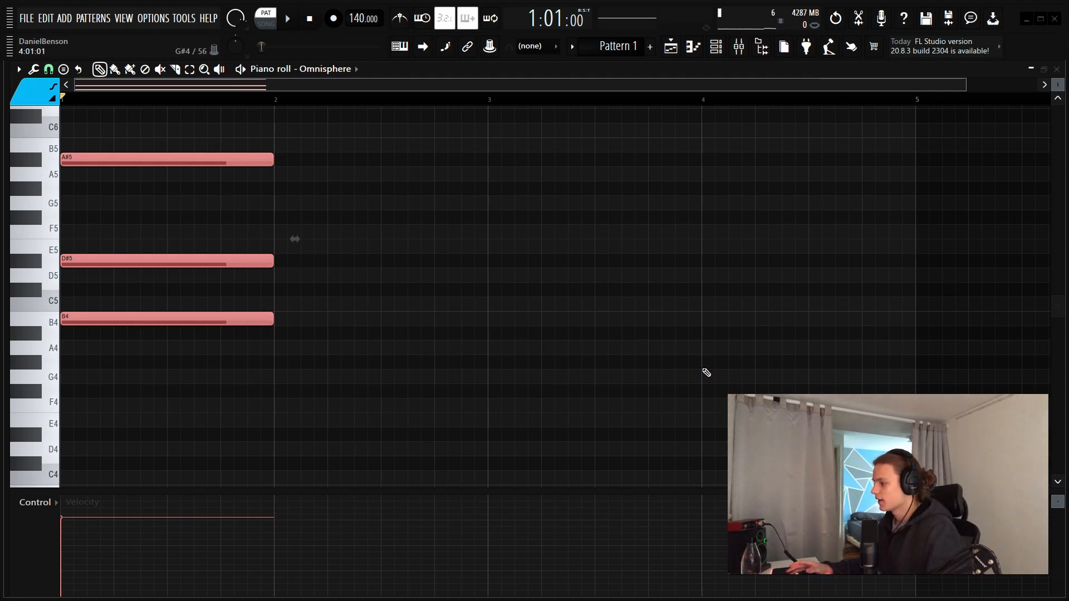
Add a second chord of C#5, F5 and G#5 in bar 2, lasting from beat 2 to beat 4
{"action": "left_click", "coordinate": [303, 313]}
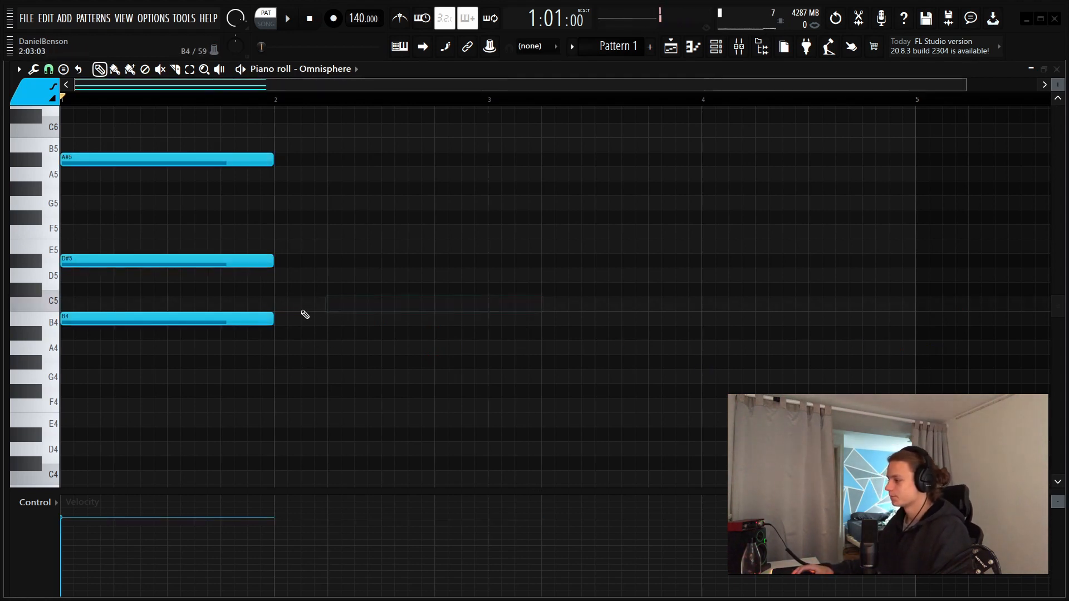
{"action": "left_click", "coordinate": [270, 286]}
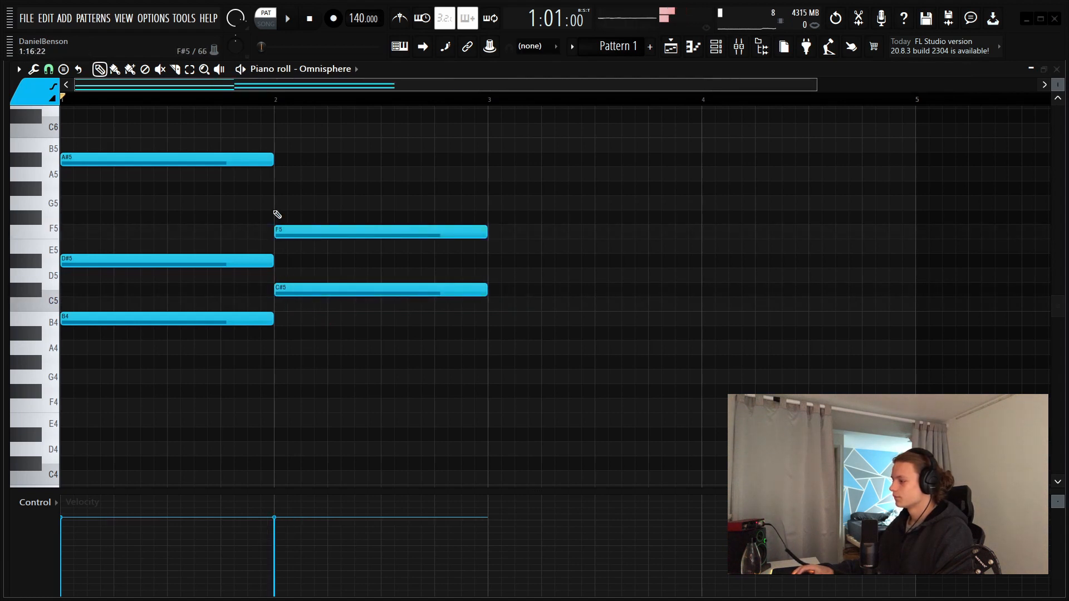
{"action": "left_click", "coordinate": [537, 276]}
{"action": "right_click", "coordinate": [537, 276]}
{"action": "left_click", "coordinate": [525, 332]}
{"action": "right_click", "coordinate": [525, 333]}
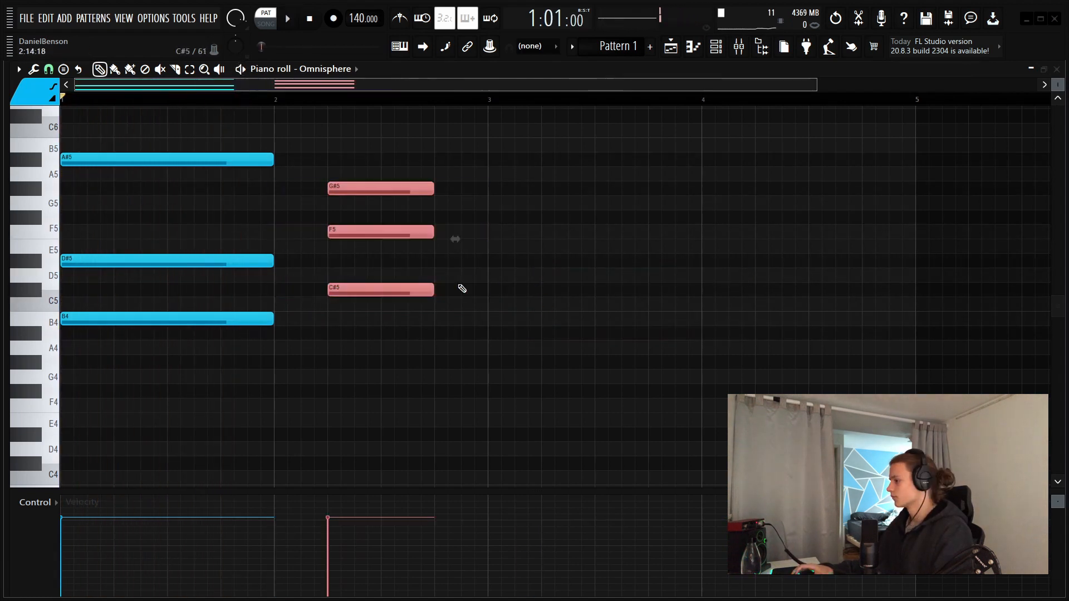
Duplicate the C#5, F5 and G#5 chord onto beat 4 and shorten the copy to end with bar 2
{"action": "key", "text": "ctrl+b"}
{"action": "left_click_drag", "start_coordinate": [540, 290], "coordinate": [488, 292]}
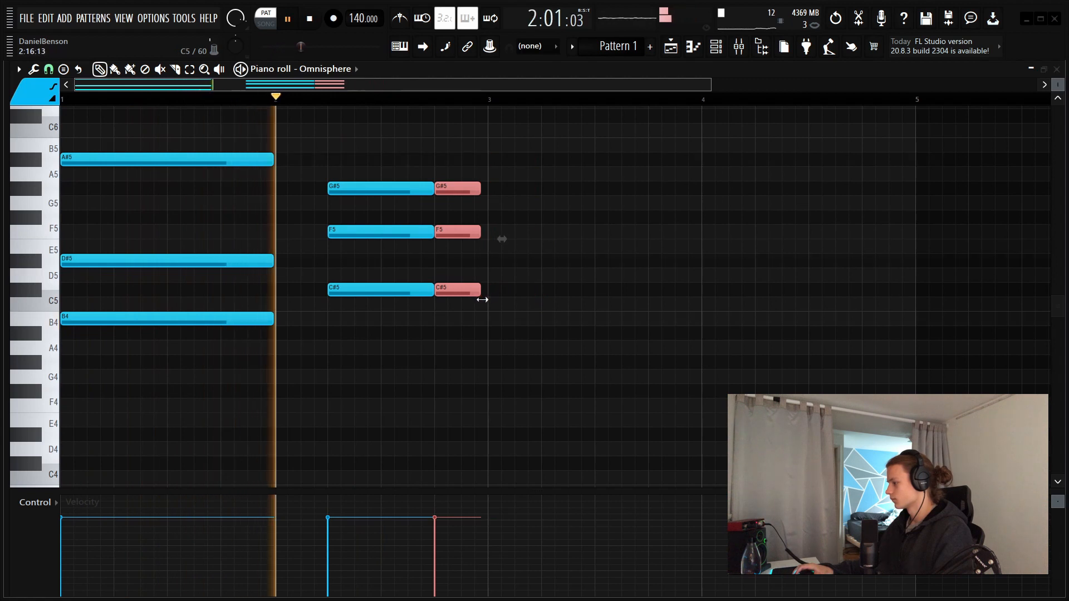
{"action": "left_click", "coordinate": [528, 287]}
{"action": "right_click", "coordinate": [527, 288]}
{"action": "key", "text": "space"}
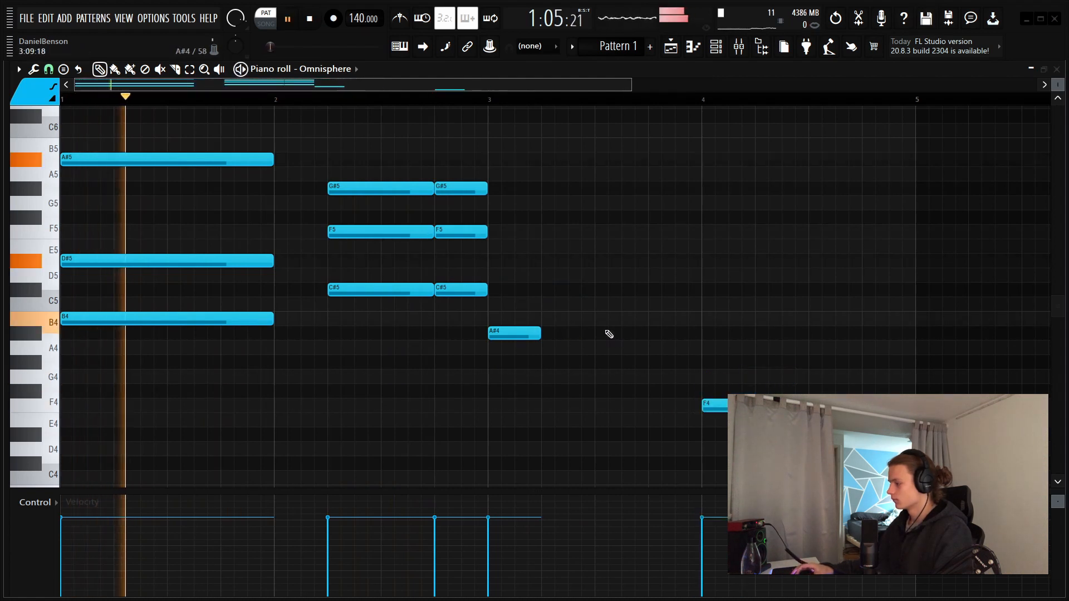
Lower the short chord's F5 by an octave and add a B3 bass note under the first chord, extended to beat 4 of bar 2
{"action": "key", "text": "space"}
{"action": "key", "text": "ctrl+Down"}
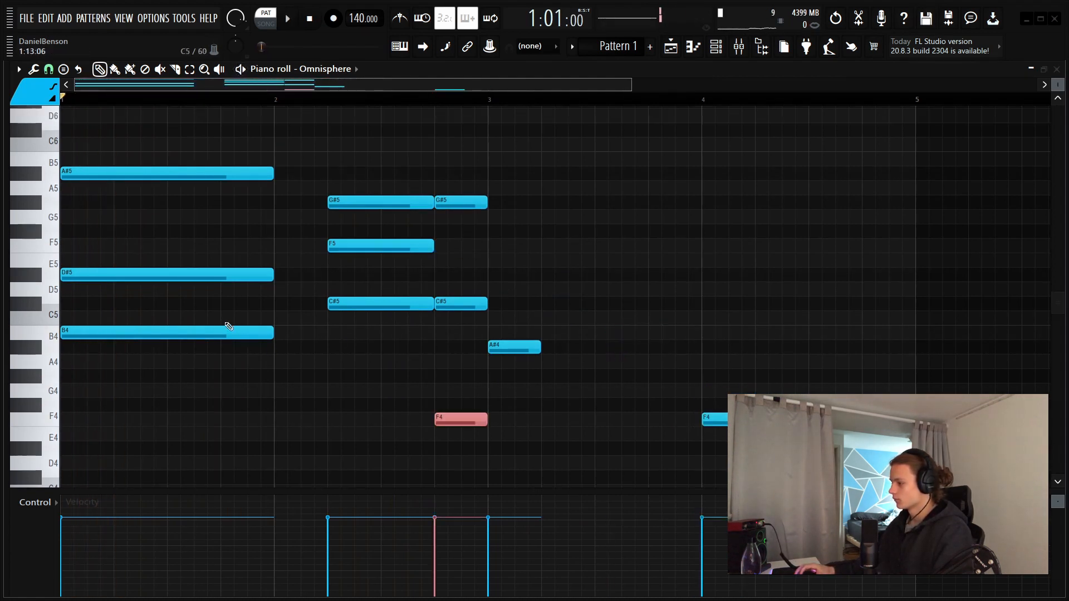
{"action": "key", "text": "ctrl+Down"}
{"action": "key", "text": "space"}
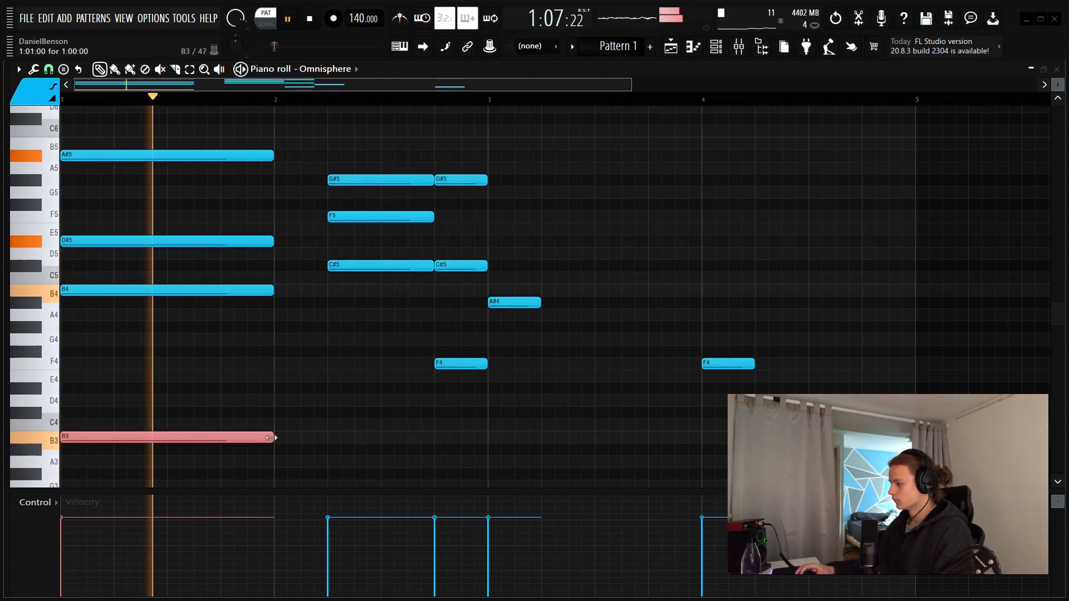
{"action": "left_click_drag", "start_coordinate": [271, 439], "coordinate": [434, 439]}
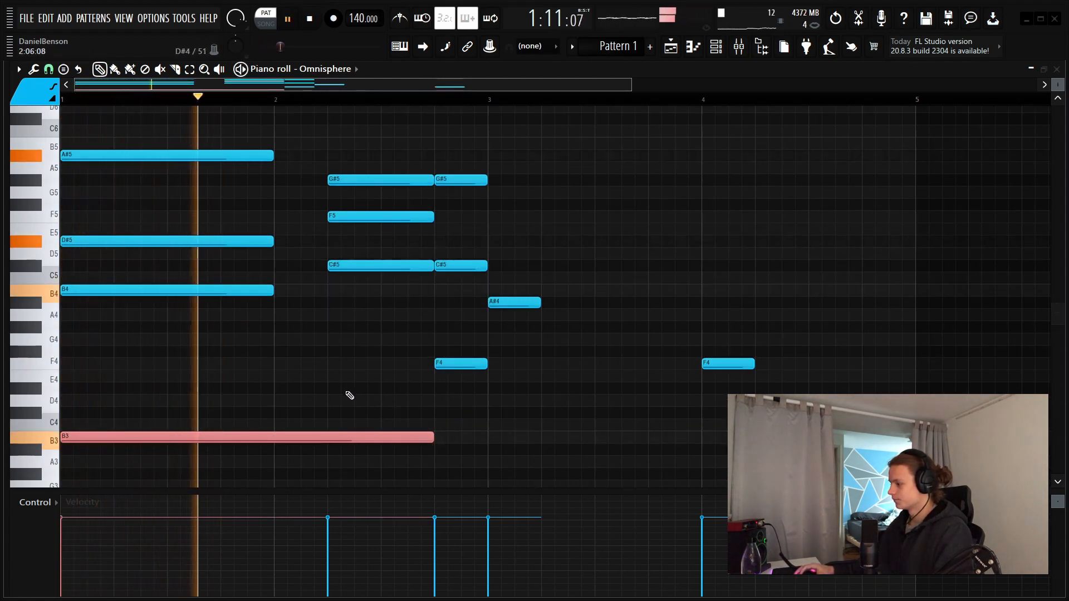
End the B3 bass at beat 2 of bar 2, continue with C#4 to the bar's end, and double both an octave lower
{"action": "mouse_move", "coordinate": [336, 388]}
{"action": "left_mouse_down"}
{"action": "mouse_move", "coordinate": [380, 388]}
{"action": "mouse_move", "coordinate": [378, 364]}
{"action": "mouse_move", "coordinate": [380, 413]}
{"action": "left_mouse_up"}
{"action": "key", "text": "space"}
{"action": "key", "text": "space"}
{"action": "left_click_drag", "start_coordinate": [699, 412], "coordinate": [326, 443]}
{"action": "left_click_drag", "start_coordinate": [432, 413], "coordinate": [486, 412]}
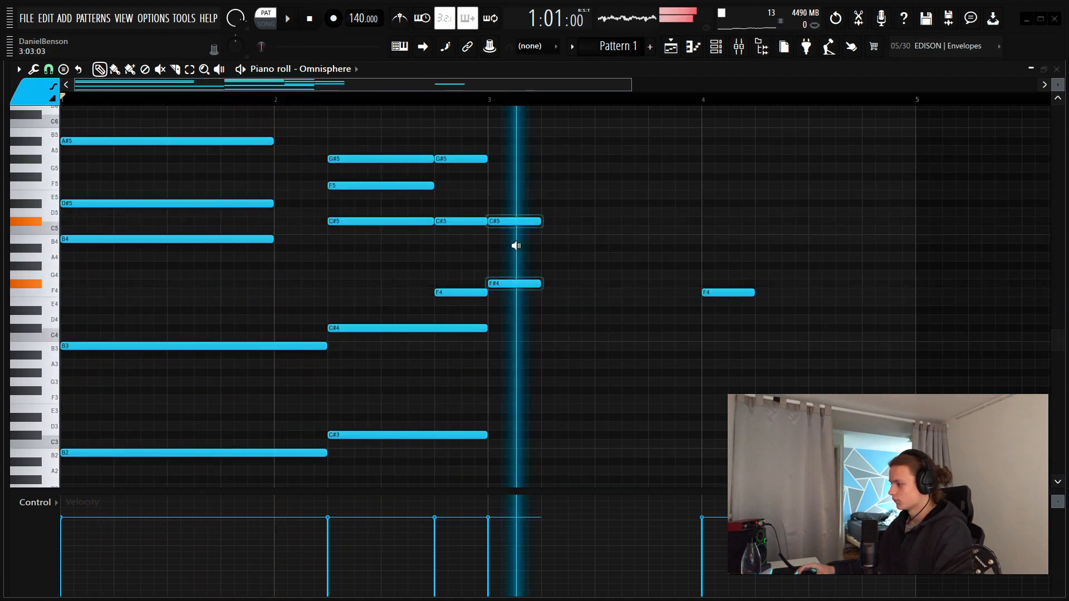
Extend the A#4 and F#4 at the start of bar 3 to the full bar and place an F4 on beat 4 of bar 4
{"action": "key", "text": "space"}
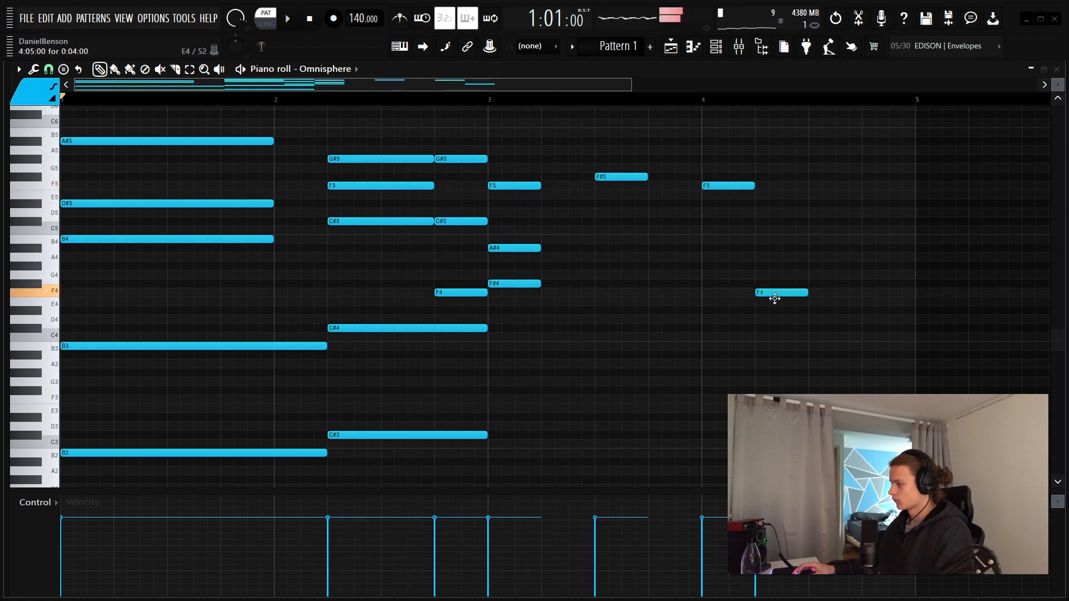
{"action": "left_click", "coordinate": [864, 292]}
{"action": "key", "text": "space"}
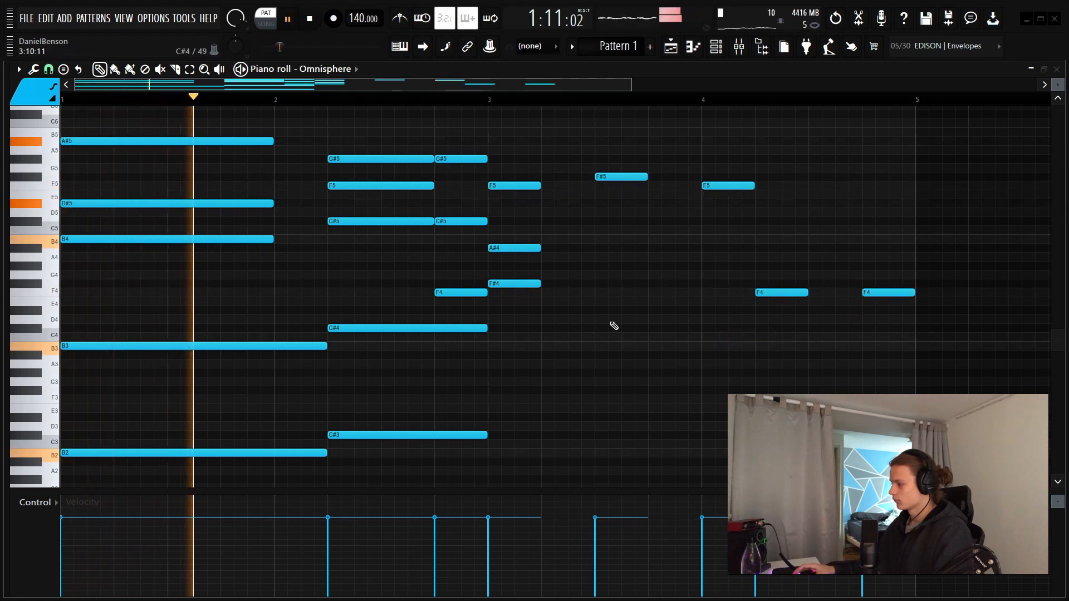
{"action": "left_click_drag", "start_coordinate": [529, 197], "coordinate": [695, 296]}
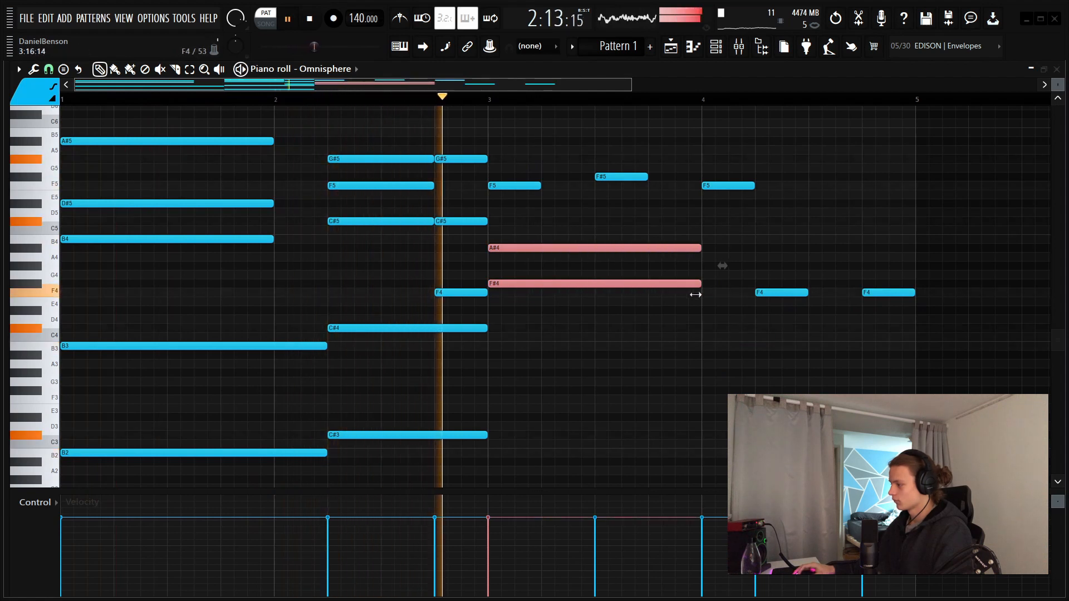
{"action": "key", "text": "space"}
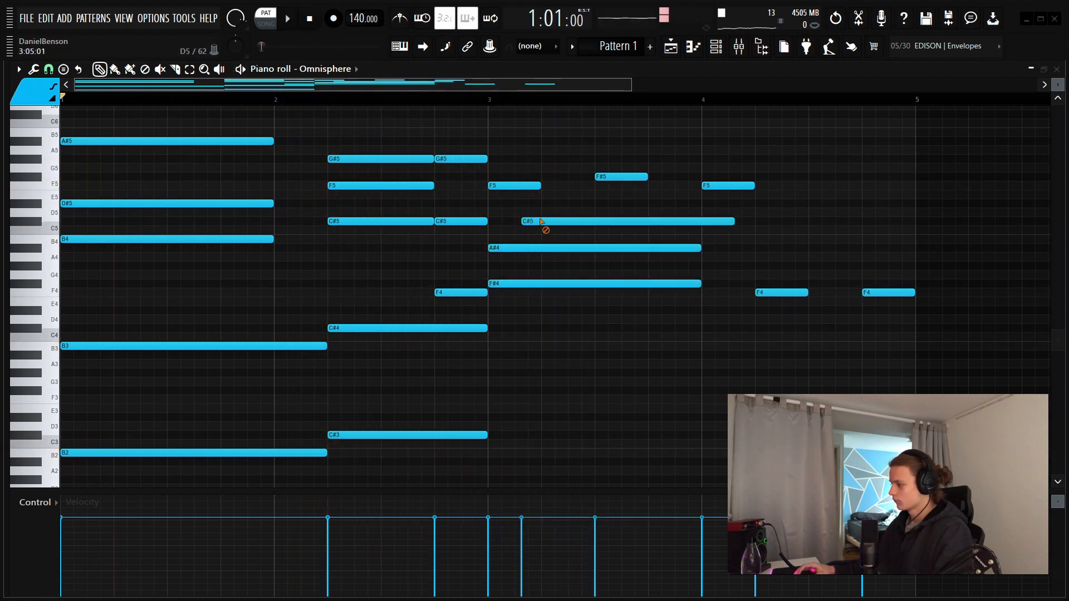
Try C#5 in place of A#4 in the bar 3 chord and raise its opening F5 to F#5
{"action": "key", "text": "space"}
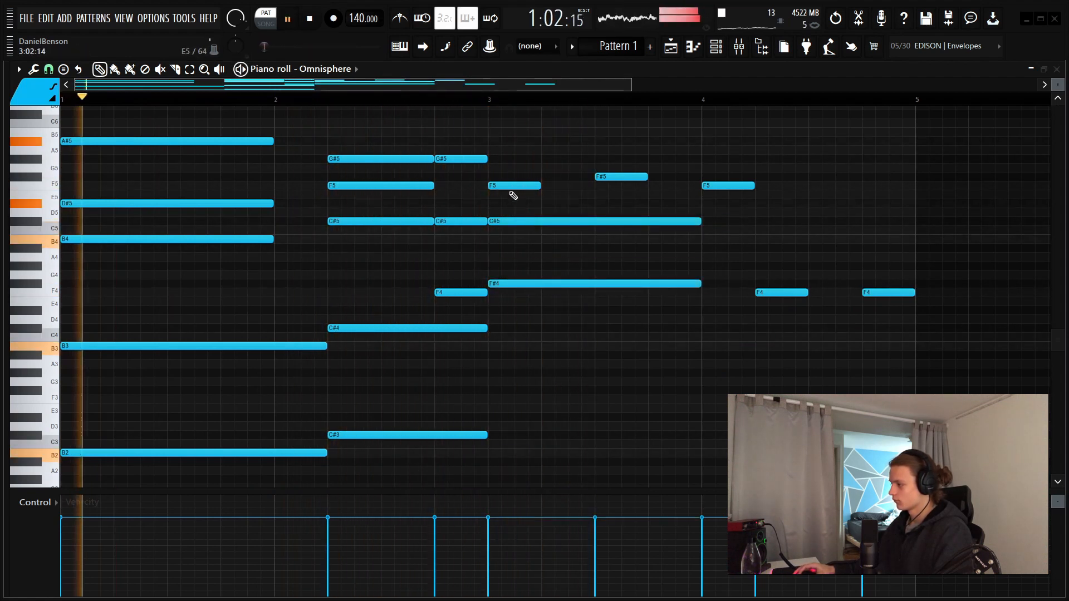
{"action": "left_click_drag", "start_coordinate": [513, 186], "coordinate": [513, 177]}
{"action": "left_click", "coordinate": [530, 194]}
{"action": "right_click", "coordinate": [531, 195]}
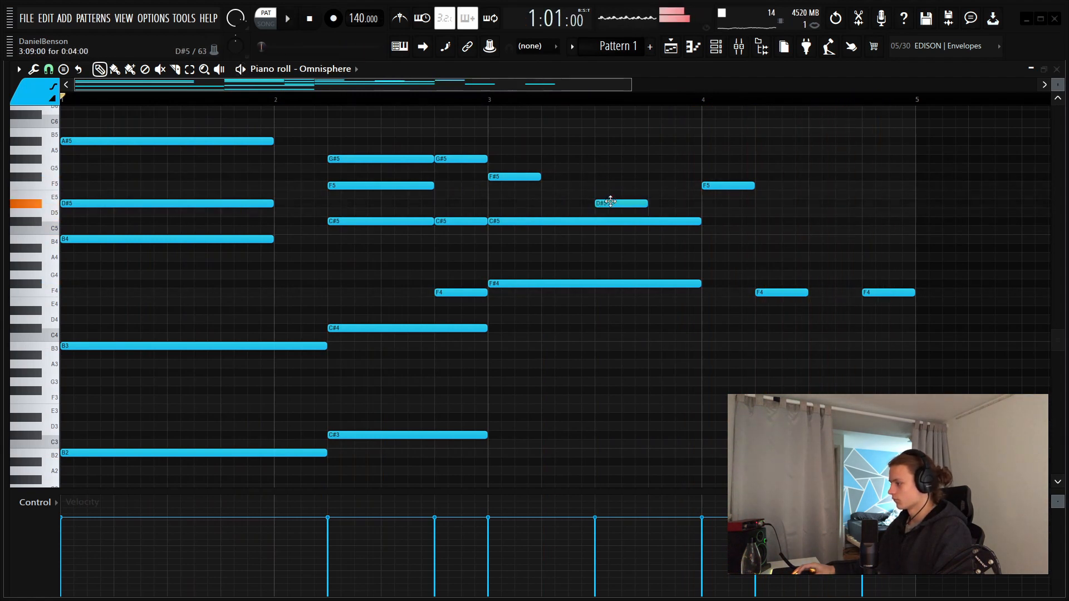
Fill bar 3 with a full-length F5, A#4 and F#4 chord over F#3 and F#2 bass notes
{"action": "key", "text": "space"}
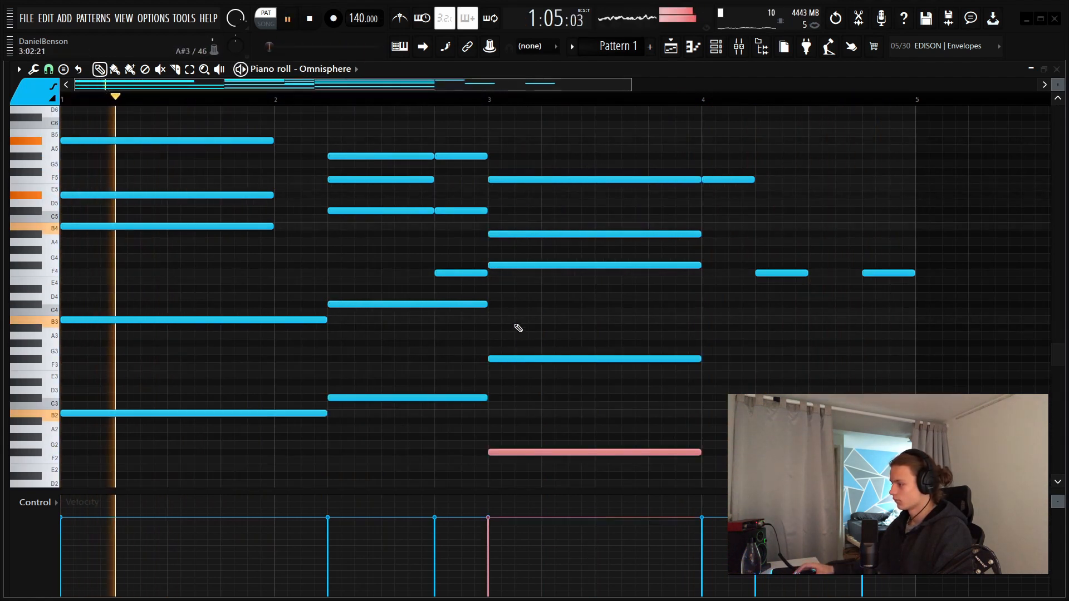
{"action": "right_click", "coordinate": [517, 326], "text": "alt"}
{"action": "left_click", "coordinate": [522, 312]}
{"action": "right_click", "coordinate": [524, 313]}
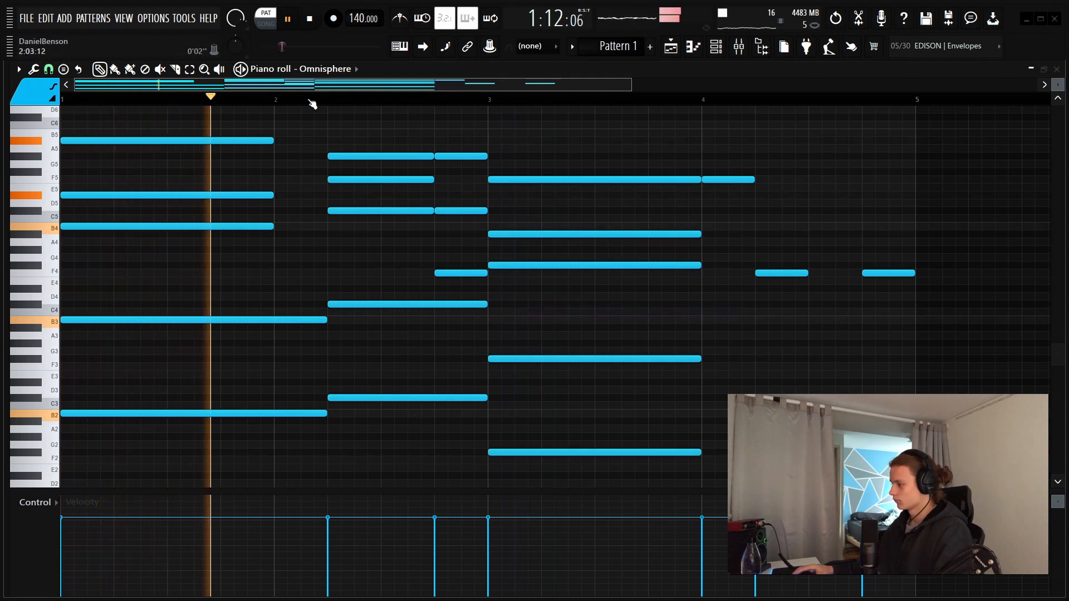
Place C#4 and G#4 on beat 2 of bar 4 and raise the F4 there by an octave
{"action": "scroll", "coordinate": [310, 102], "scroll_direction": "down", "scroll_amount": 3}
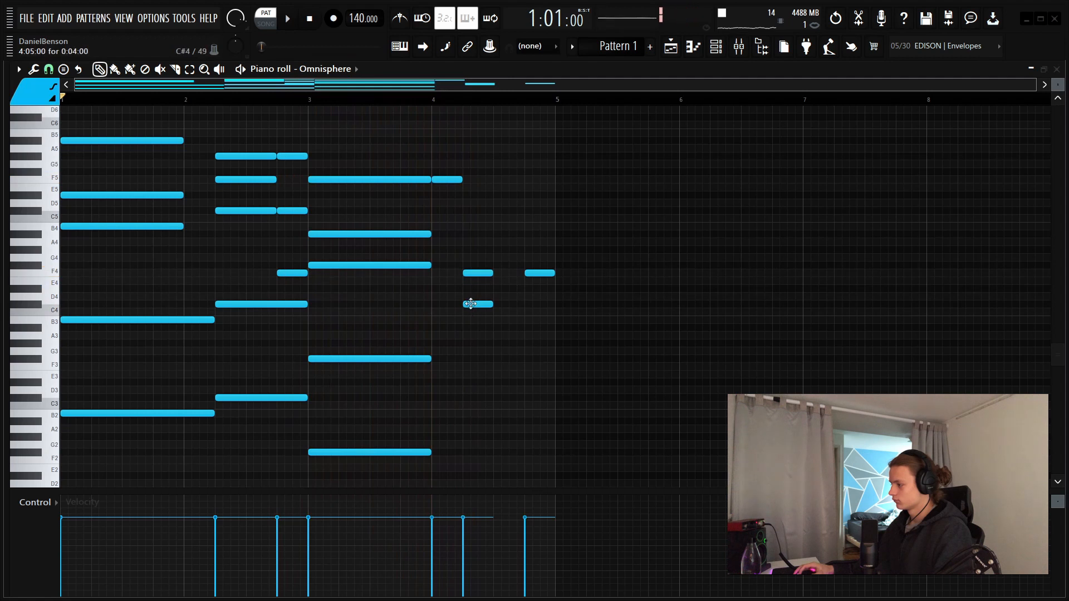
{"action": "key", "text": "space"}
{"action": "left_click", "coordinate": [480, 273], "text": "ctrl"}
{"action": "key", "text": "ctrl+Up"}
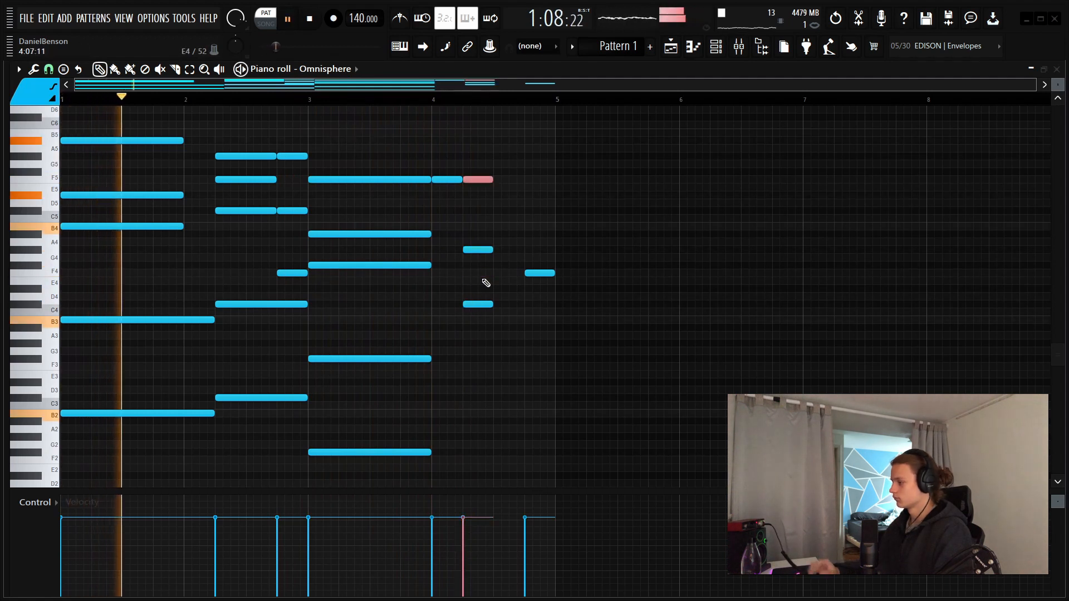
Duplicate the G#4 on beat 2 of bar 4 one octave lower as G#3
{"action": "left_click", "coordinate": [479, 250], "text": "ctrl"}
{"action": "key", "text": "ctrl+c"}
{"action": "key", "text": "ctrl+v"}
{"action": "key", "text": "ctrl+Down"}
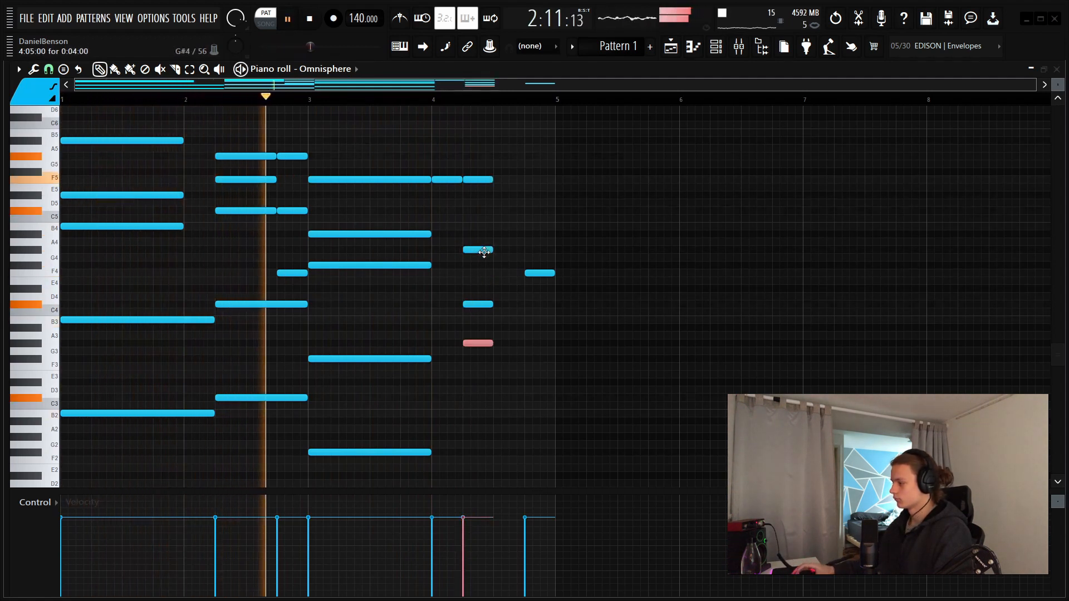
Duplicate the bar 4 C#4 one octave lower and extend the copy to the end of the bar
{"action": "left_click", "coordinate": [479, 305], "text": "ctrl"}
{"action": "key", "text": "ctrl+c"}
{"action": "key", "text": "ctrl+v"}
{"action": "key", "text": "ctrl+Down"}
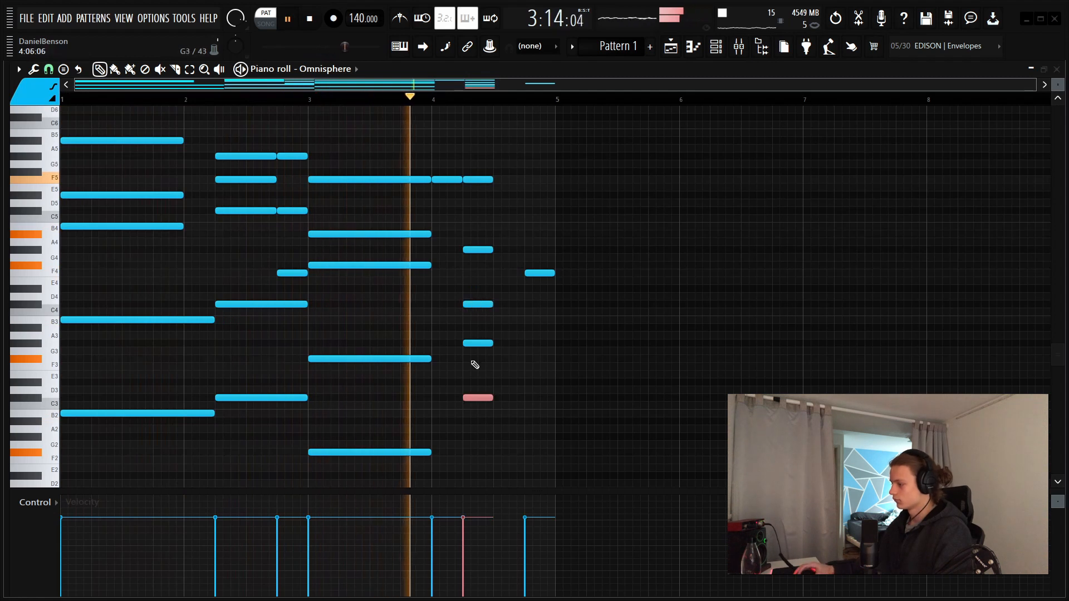
{"action": "left_click_drag", "start_coordinate": [492, 398], "coordinate": [555, 399]}
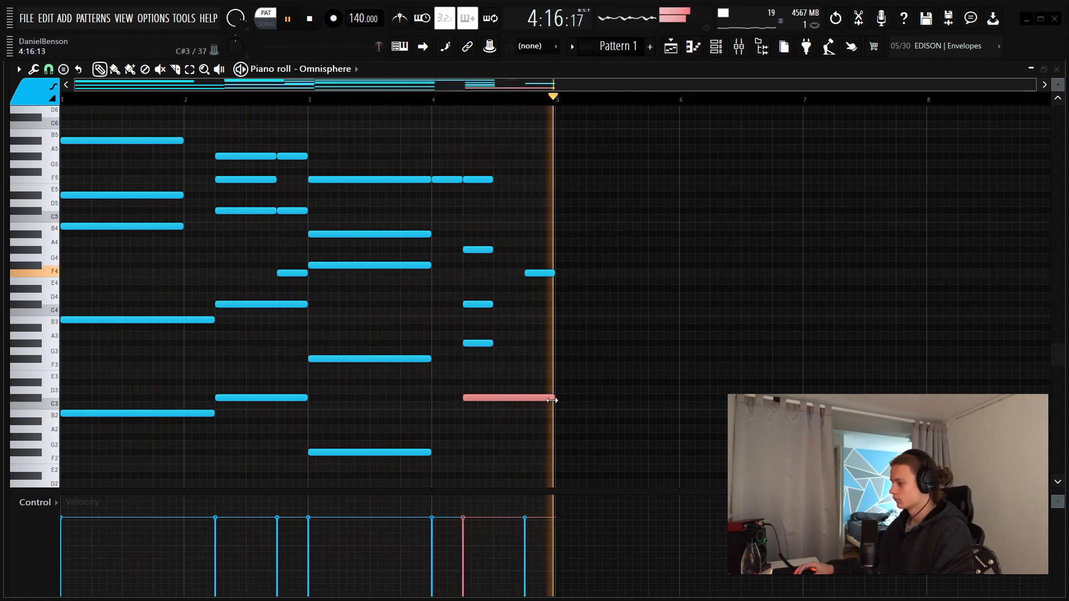
Delete the C#4 from the bar 4 chord and play the pattern from bar 4
{"action": "right_click", "coordinate": [480, 305]}
{"action": "left_click", "coordinate": [440, 102]}
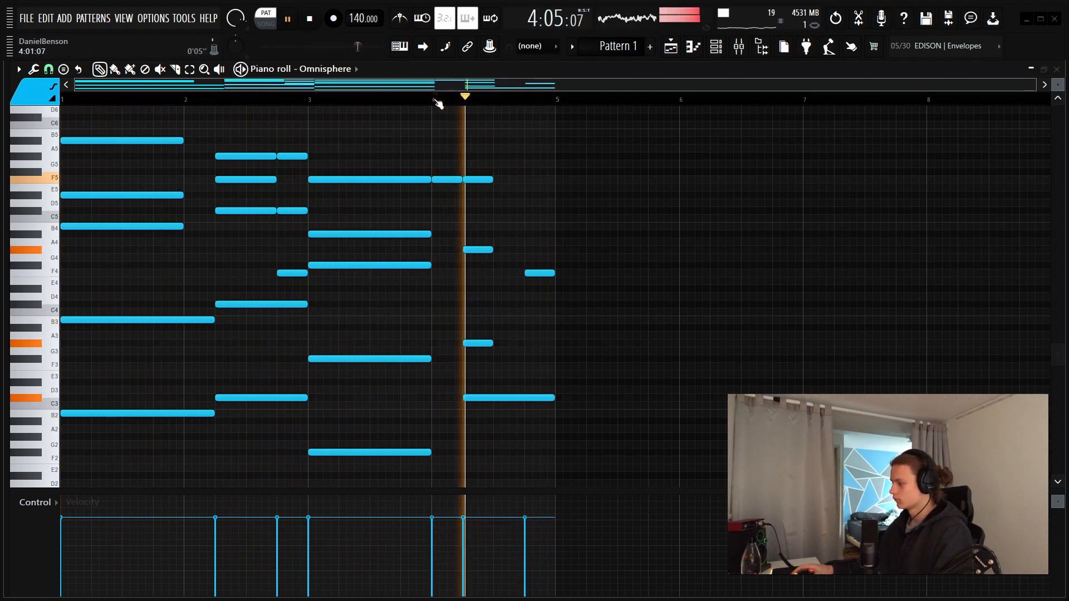
{"action": "key", "text": "space"}
{"action": "key", "text": "space"}
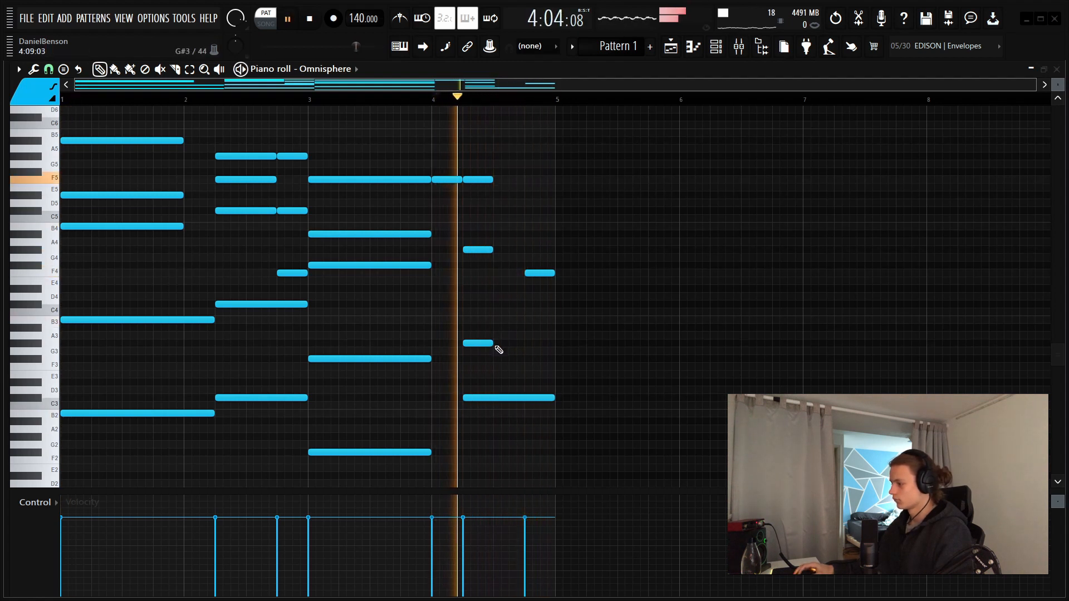
Rework bar 4 into a D#5, B4 and G#4 chord over G#3 and G#2, and shorten its duplicate on beat 4 to the bar's end
{"action": "key", "text": "space"}
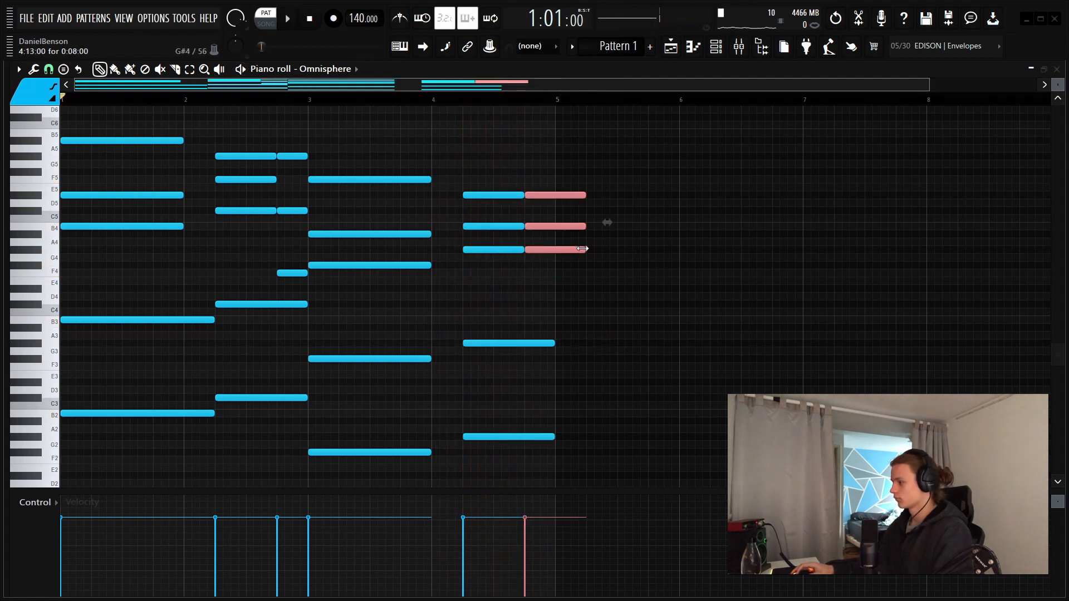
{"action": "left_click_drag", "start_coordinate": [583, 249], "coordinate": [551, 249]}
{"action": "key", "text": "space"}
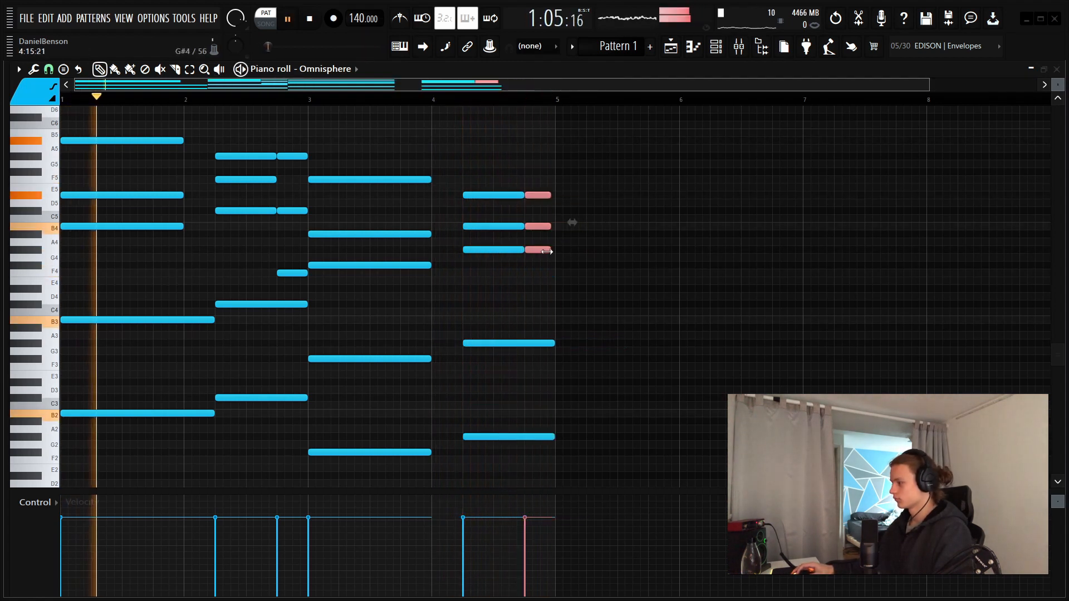
Lower the B4 of the short chord on beat 4 of bar 4 by an octave
{"action": "left_click", "coordinate": [539, 223], "text": "ctrl"}
{"action": "key", "text": "ctrl+Down"}
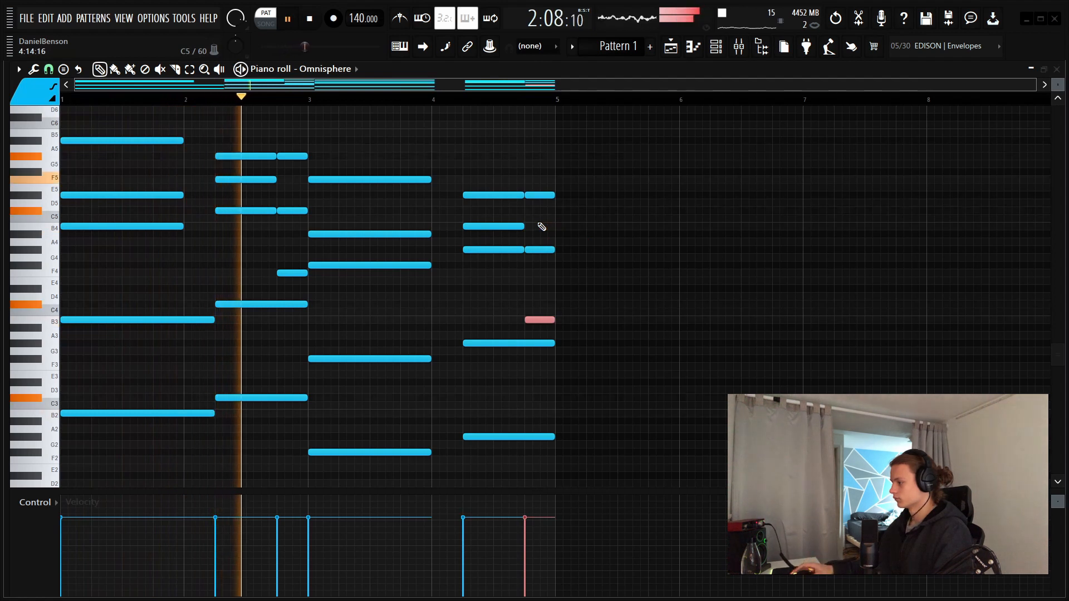
{"action": "left_click", "coordinate": [613, 302]}
{"action": "left_click", "coordinate": [613, 304]}
{"action": "right_click", "coordinate": [613, 305]}
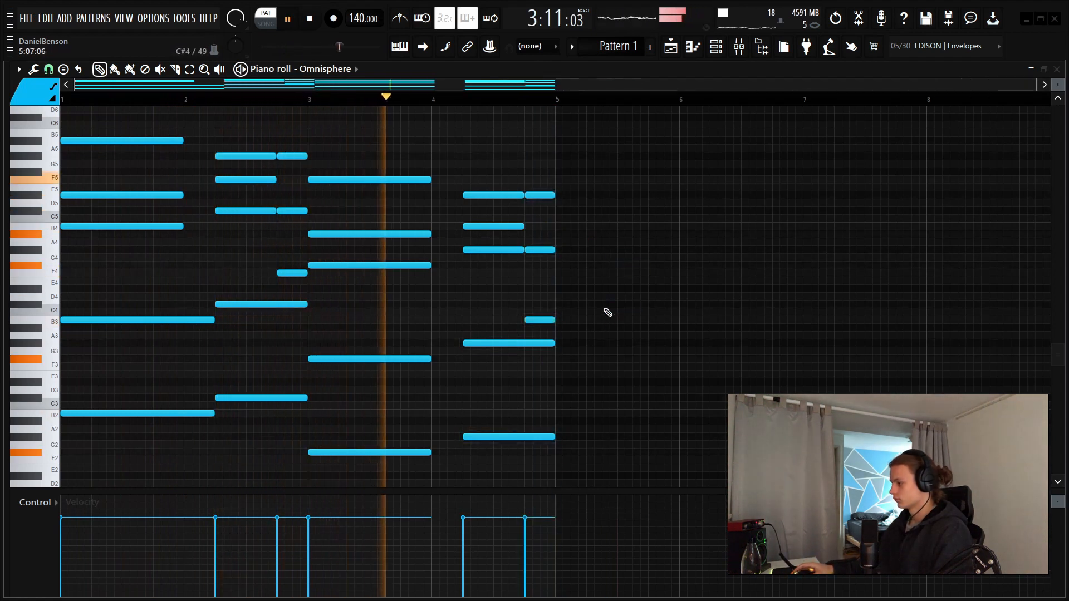
Change the bar 4 chord's upper notes to F#5 and C#5, and replace the short chord's D#5 with an F5 ending at bar 5
{"action": "key", "text": "space"}
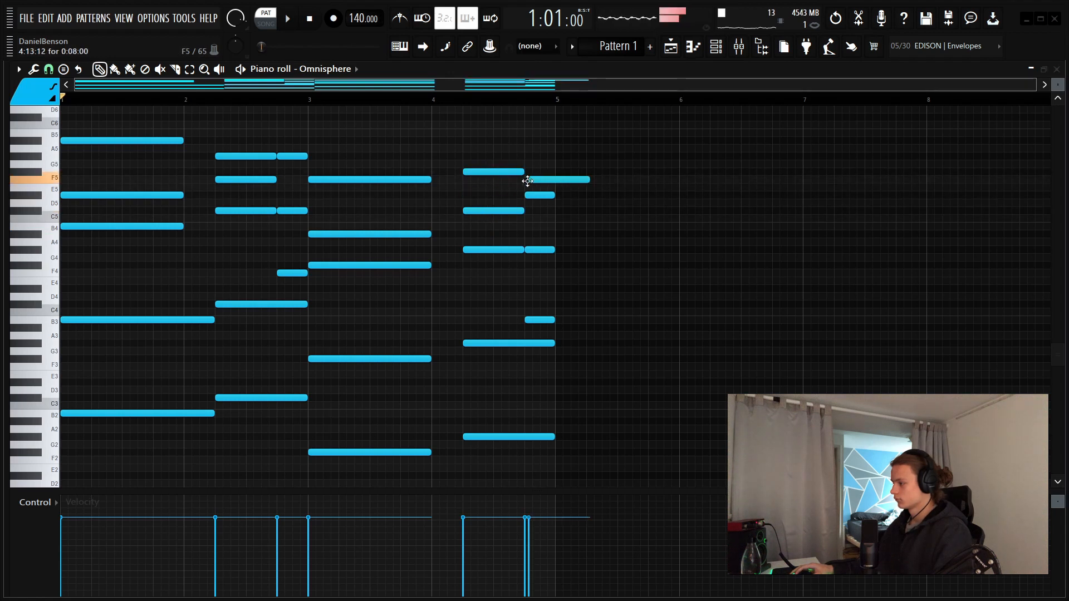
{"action": "right_click", "coordinate": [542, 194]}
{"action": "key", "text": "space"}
{"action": "left_click_drag", "start_coordinate": [585, 180], "coordinate": [568, 203]}
{"action": "right_click", "coordinate": [569, 204]}
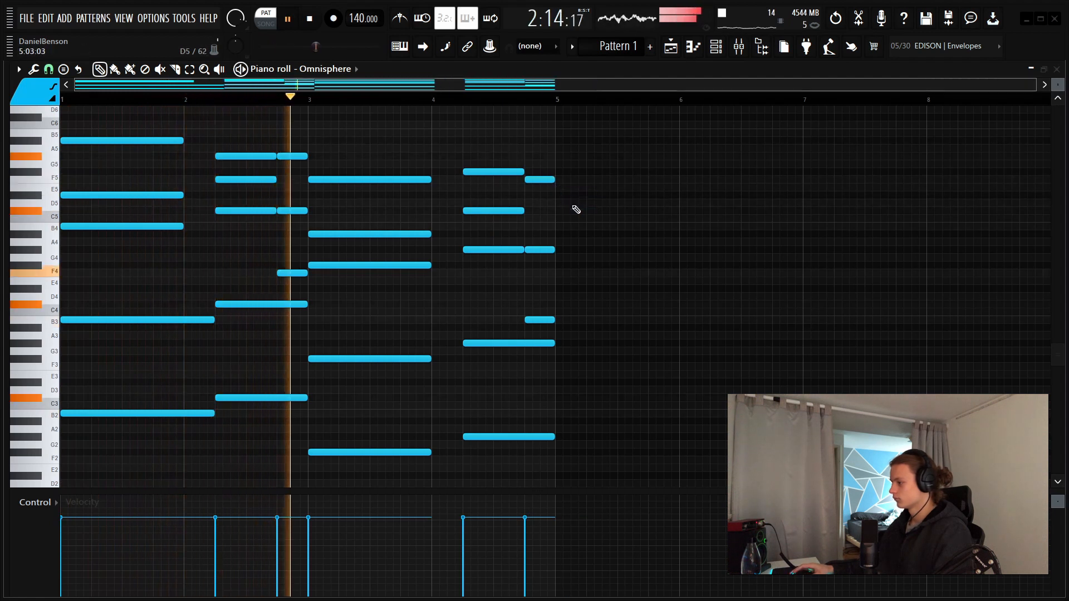
{"action": "left_click", "coordinate": [574, 201]}
{"action": "right_click", "coordinate": [576, 207]}
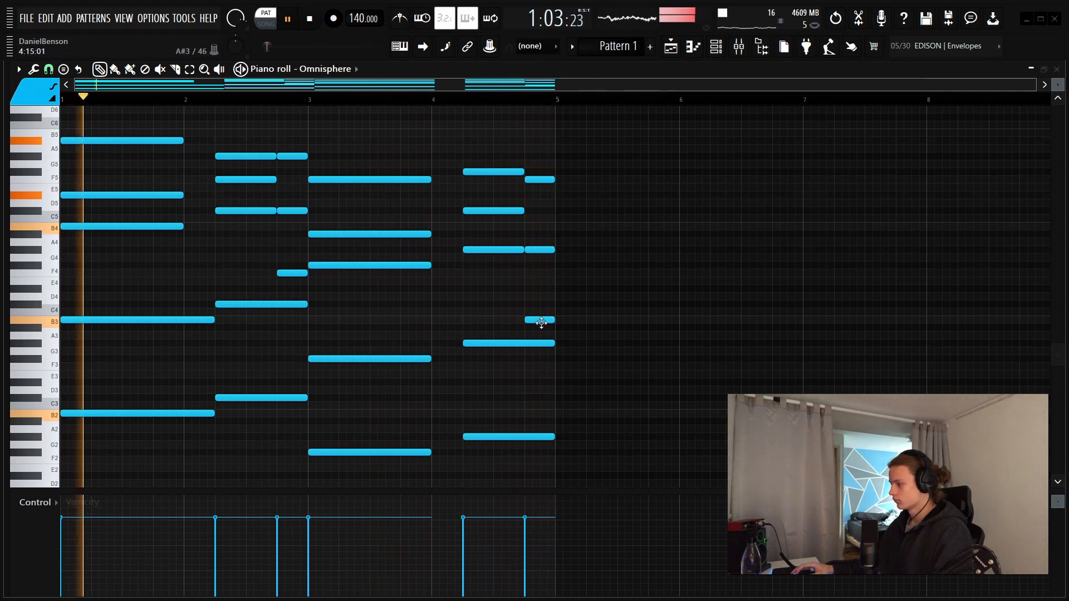
Randomize the velocities of all selected notes with a bipolar velocity level of 33%
{"action": "key", "text": "space"}
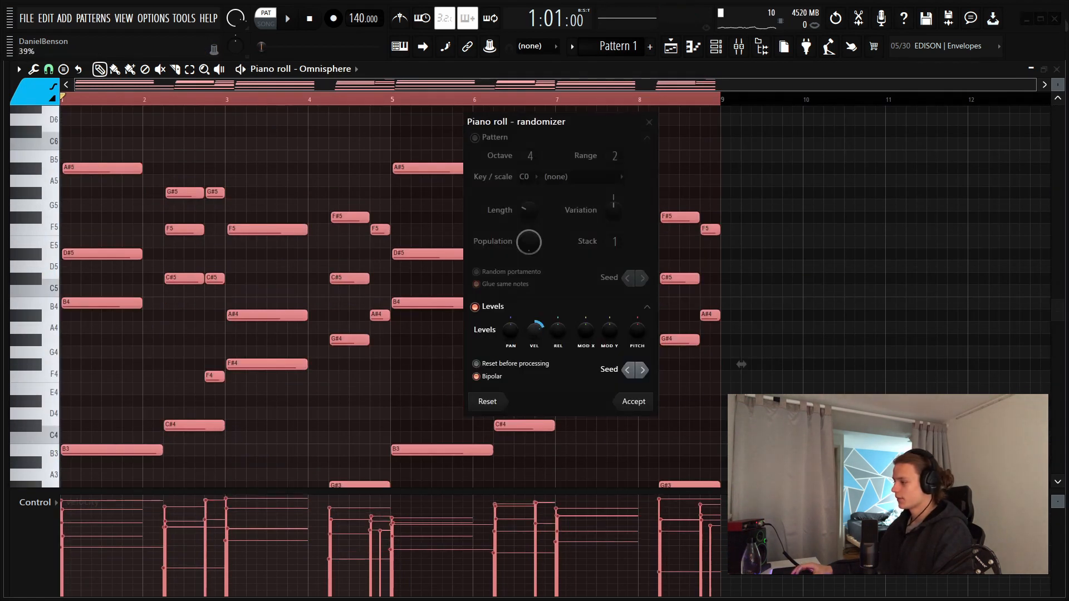
{"action": "left_click_drag", "start_coordinate": [535, 330], "coordinate": [534, 336]}
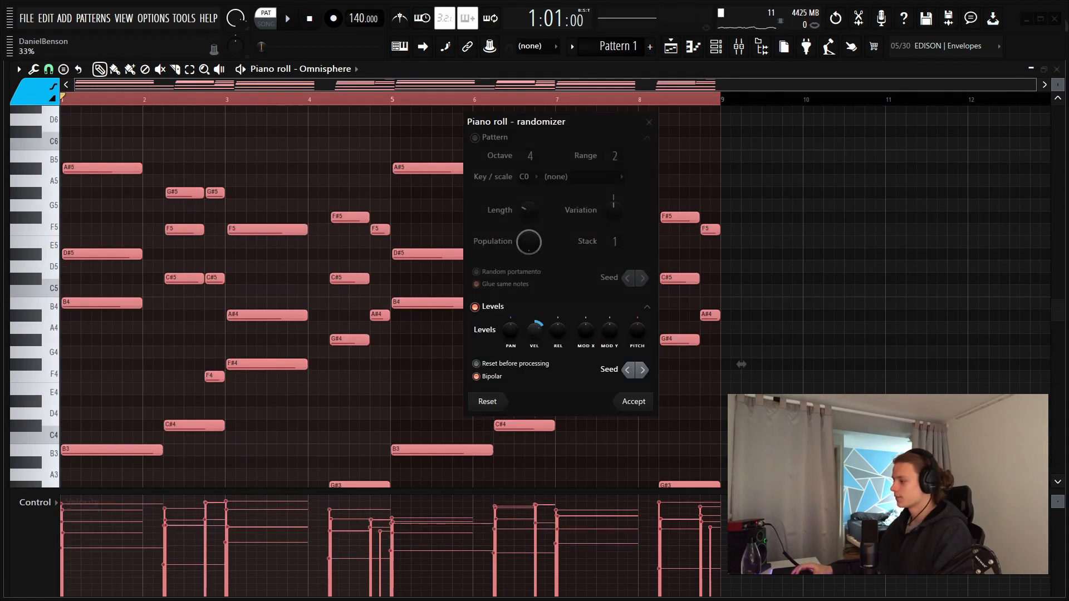
{"action": "left_click", "coordinate": [640, 409]}
Scale the velocities of all notes down with a multiply level of 55% and deselect the notes
{"action": "key", "text": "alt+s"}
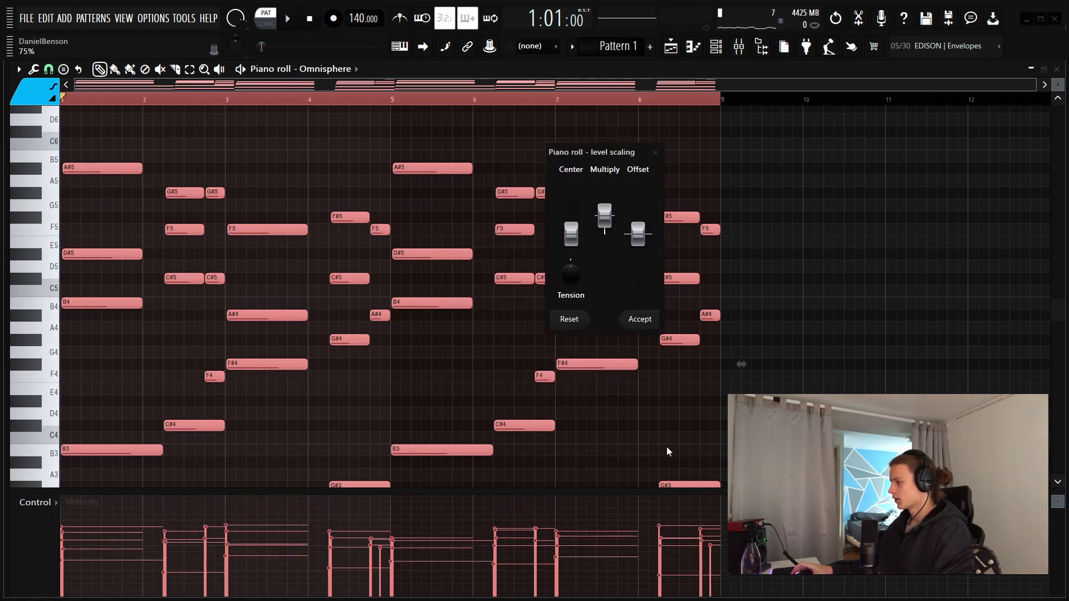
{"action": "left_click_drag", "start_coordinate": [614, 226], "coordinate": [614, 232]}
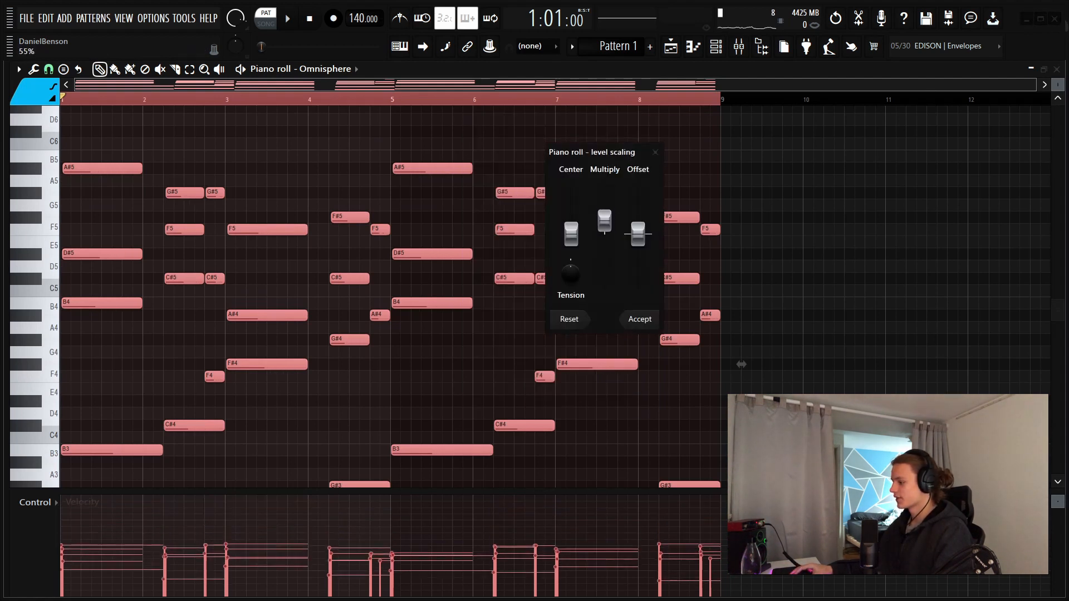
{"action": "left_click", "coordinate": [639, 319]}
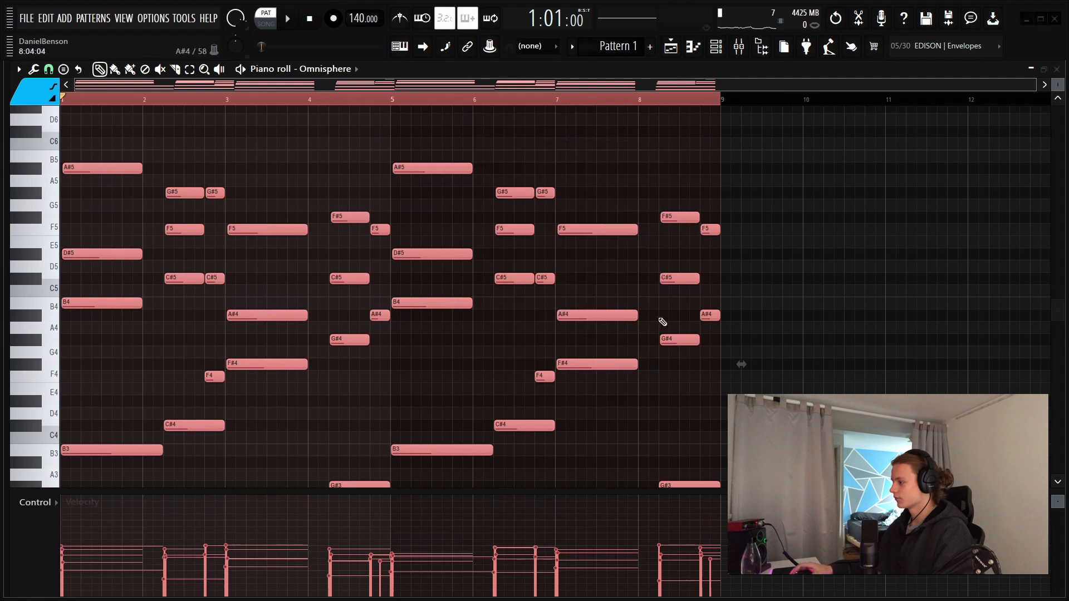
{"action": "key", "text": "space"}
{"action": "key", "text": "ctrl+d"}
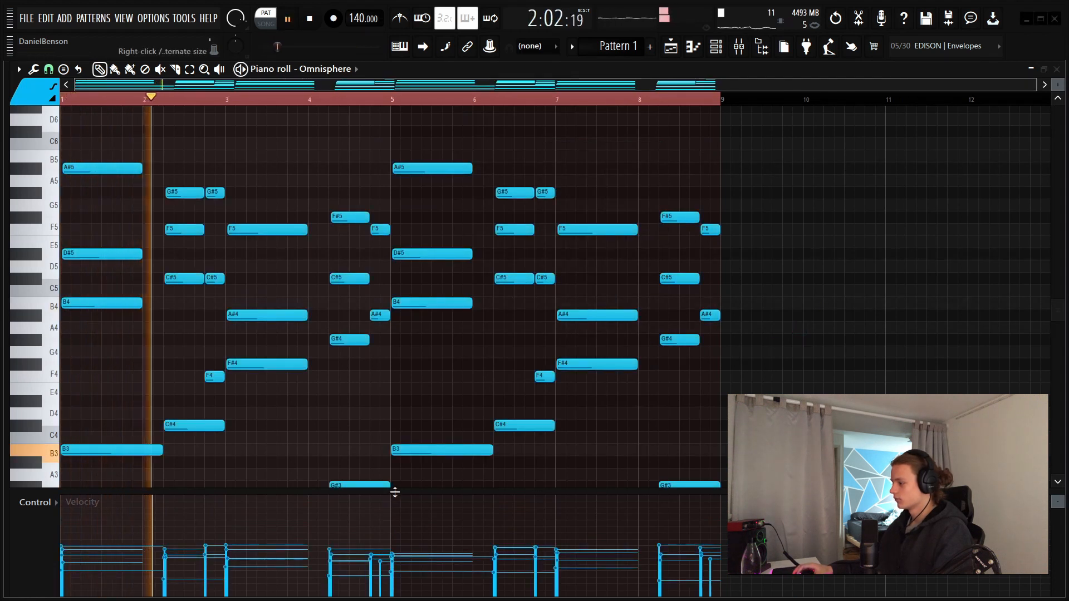
Extend the F#3 and F#2 bass notes of bars 3 and 7 to reach the next bass notes in bars 4 and 8
{"action": "left_click_drag", "start_coordinate": [394, 492], "coordinate": [375, 595]}
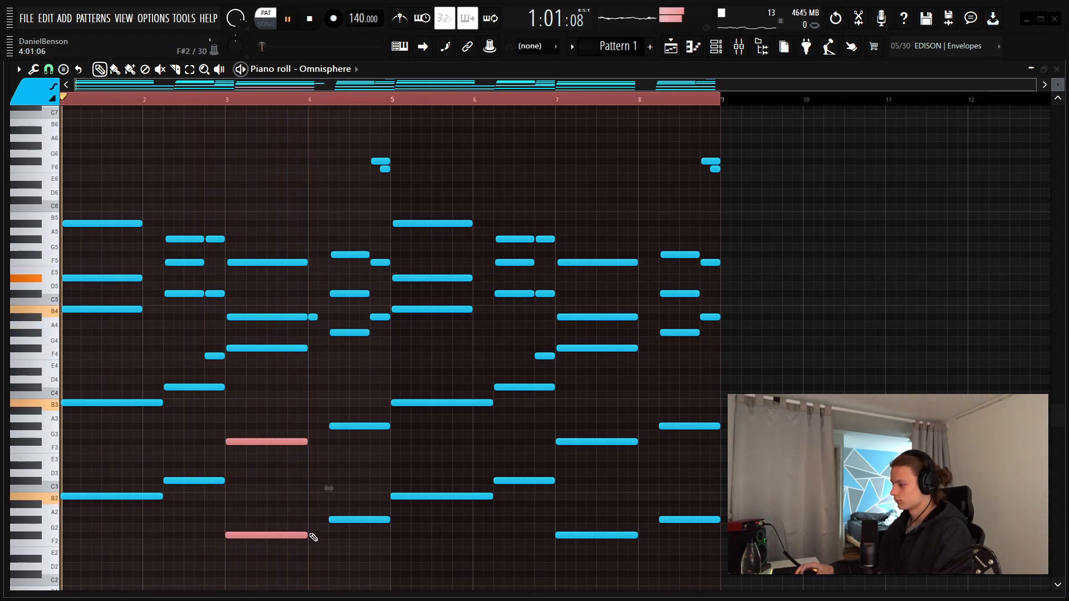
{"action": "left_click_drag", "start_coordinate": [313, 537], "coordinate": [328, 539]}
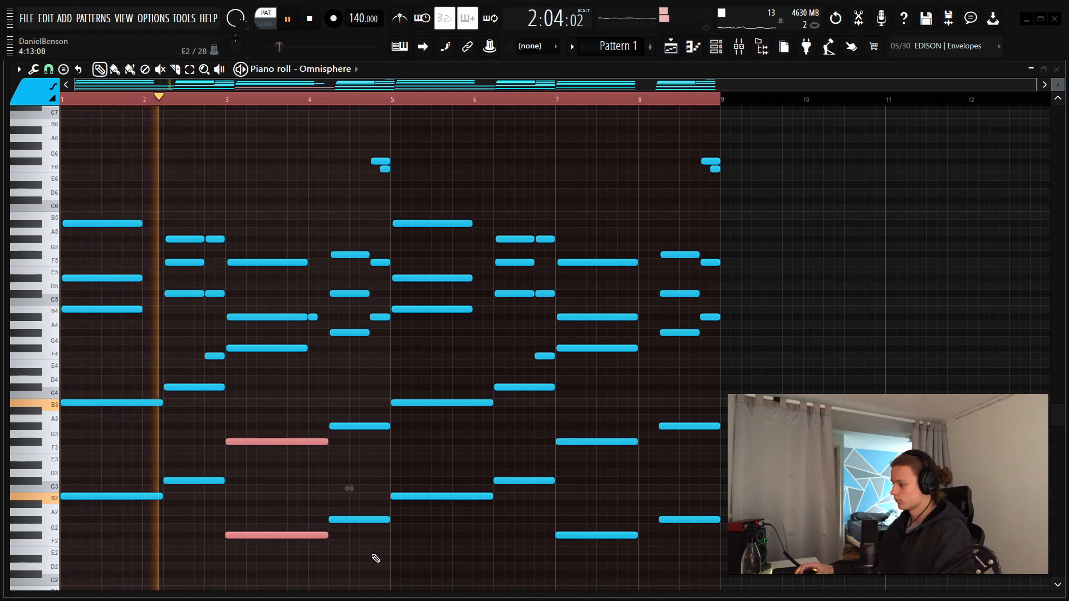
{"action": "left_click", "coordinate": [351, 471], "text": "ctrl"}
{"action": "left_click_drag", "start_coordinate": [608, 431], "coordinate": [658, 539]}
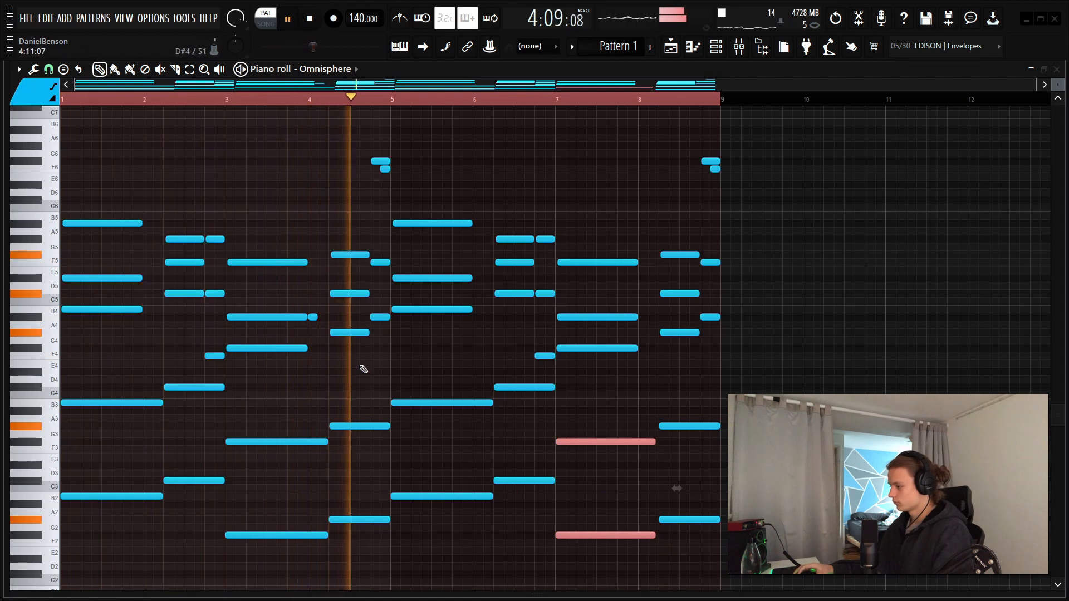
{"action": "key", "text": "space"}
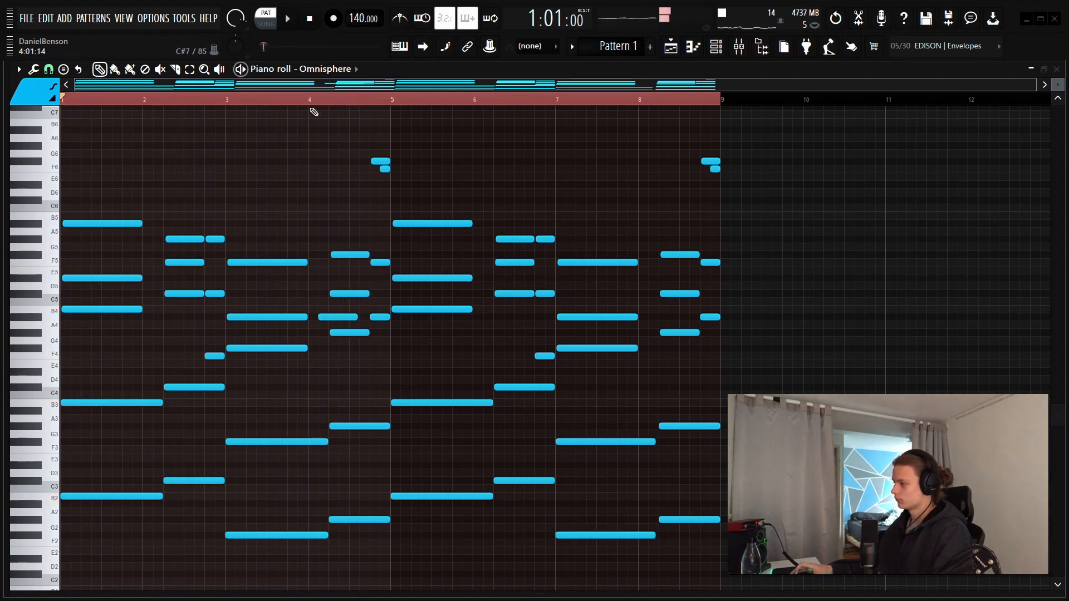
Place two short A#4 notes in bar 4 and rearrange the high notes above into an F#6 followed by F6 notes
{"action": "scroll", "coordinate": [300, 103], "scroll_direction": "up", "scroll_amount": 3}
{"action": "left_click", "coordinate": [298, 100]}
{"action": "key", "text": "space"}
{"action": "key", "text": "space"}
{"action": "left_click", "coordinate": [402, 317]}
{"action": "key", "text": "space"}
{"action": "left_click_drag", "start_coordinate": [401, 317], "coordinate": [380, 320]}
{"action": "key", "text": "space"}
{"action": "key", "text": "space"}
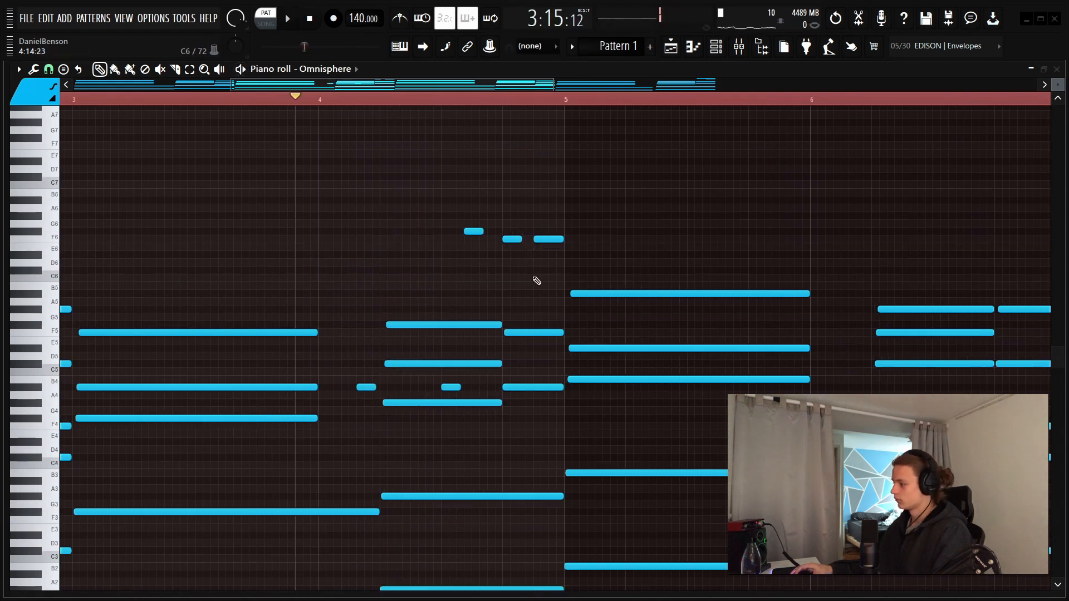
Replace the last F6 of bar 4 with a short C#6 and place a D#6 just after bar 5 starts
{"action": "key", "text": "space"}
{"action": "mouse_move", "coordinate": [550, 270]}
{"action": "left_mouse_down"}
{"action": "mouse_move", "coordinate": [565, 272]}
{"action": "mouse_move", "coordinate": [554, 270]}
{"action": "left_mouse_up"}
{"action": "right_click", "coordinate": [552, 239]}
{"action": "key", "text": "space"}
{"action": "key", "text": "space"}
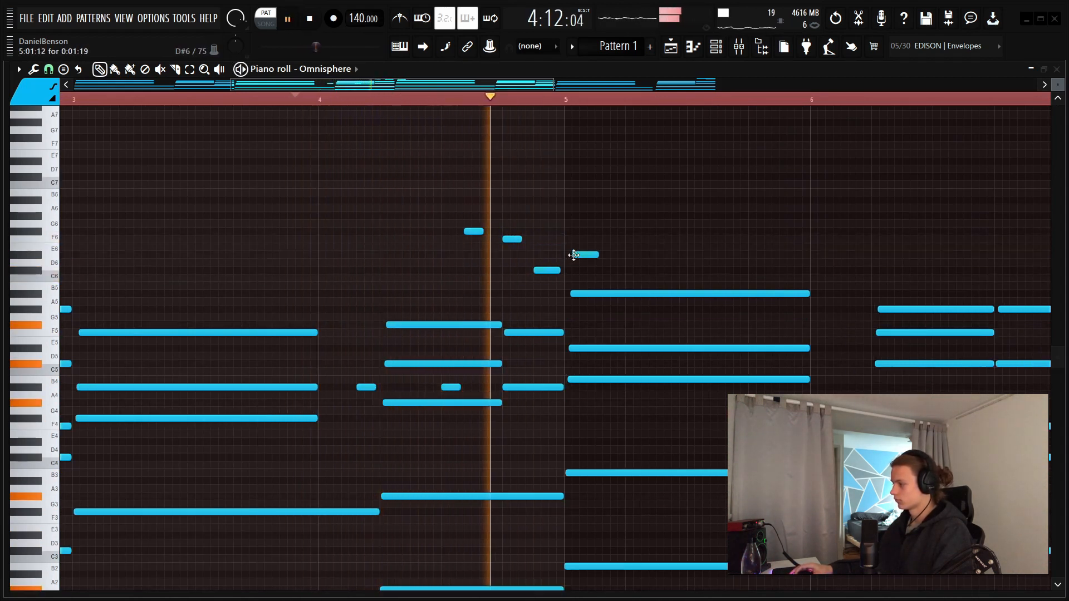
Lengthen the short F#6, F6 and both A#4 notes in bar 4, and remove the D#6 from bar 5
{"action": "key", "text": "space"}
{"action": "key", "text": "space"}
{"action": "left_click_drag", "start_coordinate": [474, 231], "coordinate": [529, 240]}
{"action": "key", "text": "space"}
{"action": "key", "text": "space"}
{"action": "key", "text": "space"}
{"action": "key", "text": "space"}
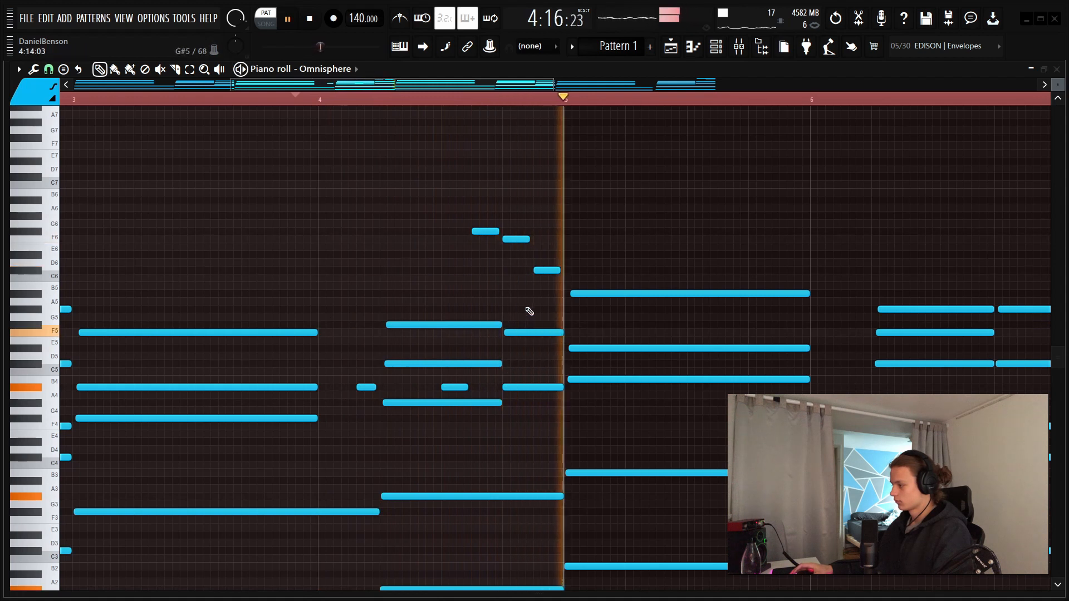
{"action": "key", "text": "space"}
{"action": "key", "text": "space"}
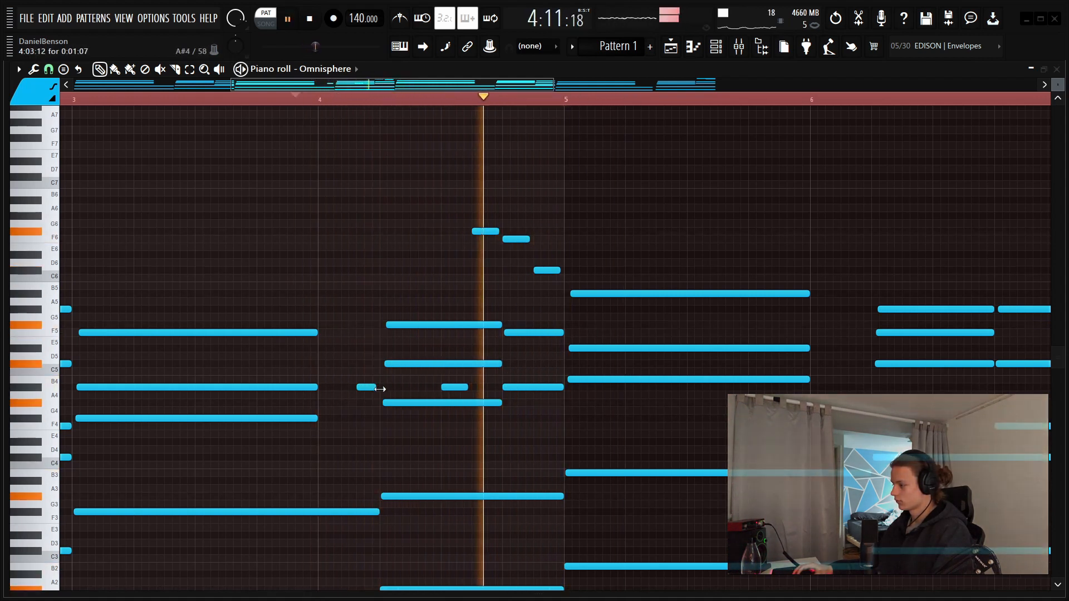
{"action": "left_click_drag", "start_coordinate": [376, 387], "coordinate": [383, 387]}
Add a short A#4 early in bar 8 and replace the following chord's G#4 with an F#4 of the same length
{"action": "left_click", "coordinate": [828, 416]}
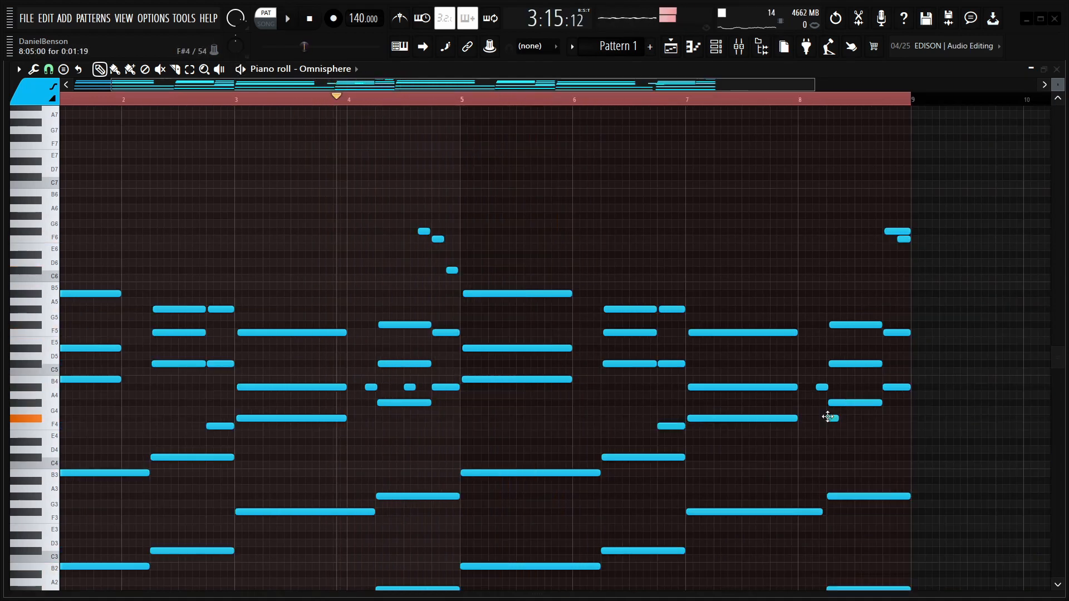
{"action": "key", "text": "space"}
{"action": "right_click", "coordinate": [856, 403]}
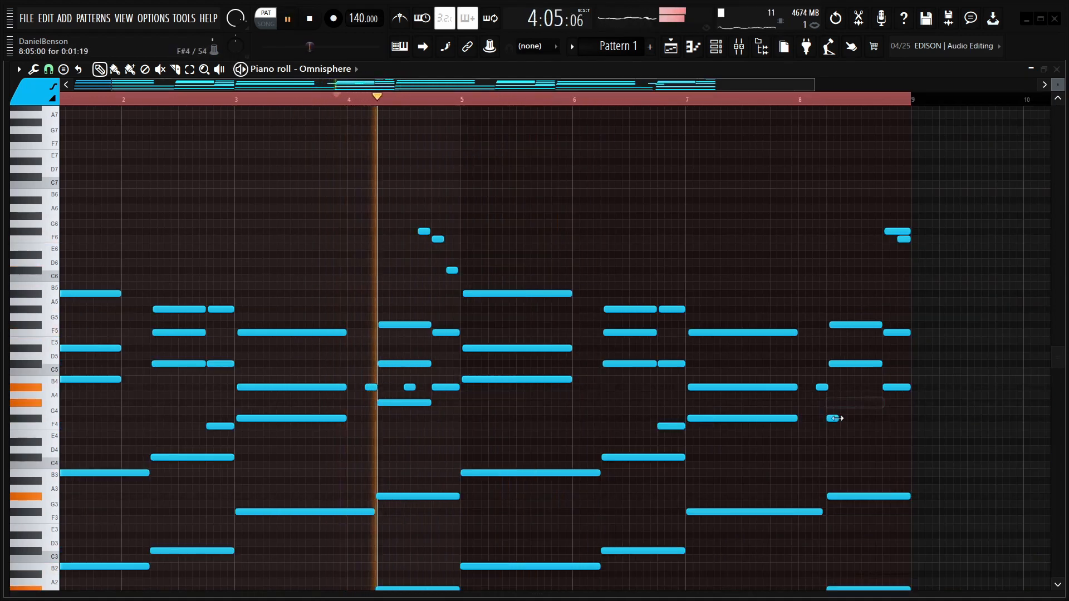
{"action": "left_click_drag", "start_coordinate": [838, 419], "coordinate": [881, 420]}
{"action": "key", "text": "space"}
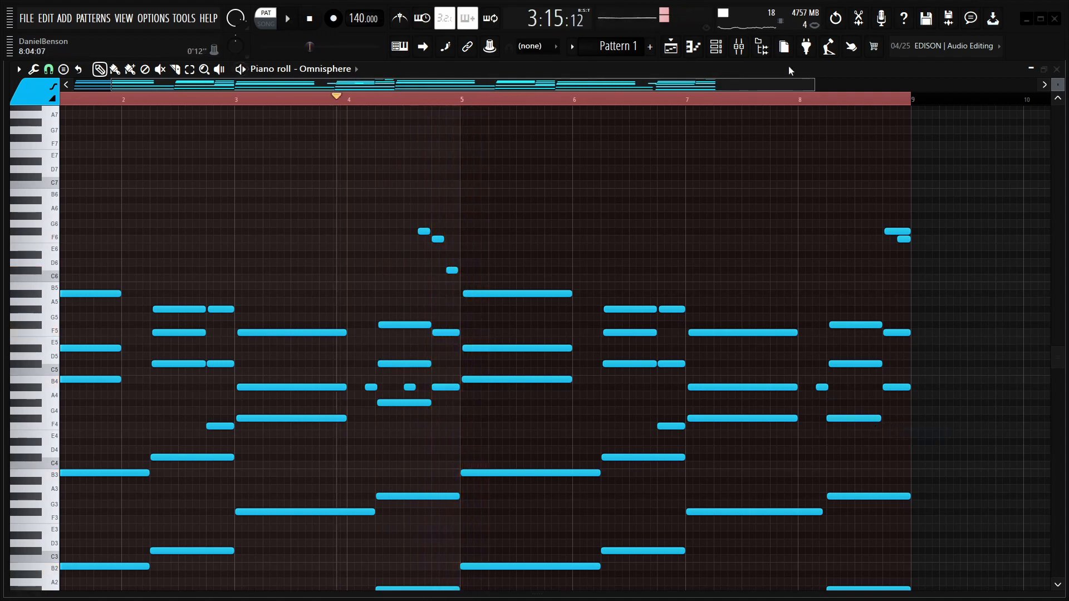
Put the G#4 back in the bar 8 chord and turn the F#4 into a short note starting at 8:07
{"action": "left_click", "coordinate": [793, 102]}
{"action": "scroll", "coordinate": [793, 103], "scroll_direction": "up", "scroll_amount": 3}
{"action": "key", "text": "space"}
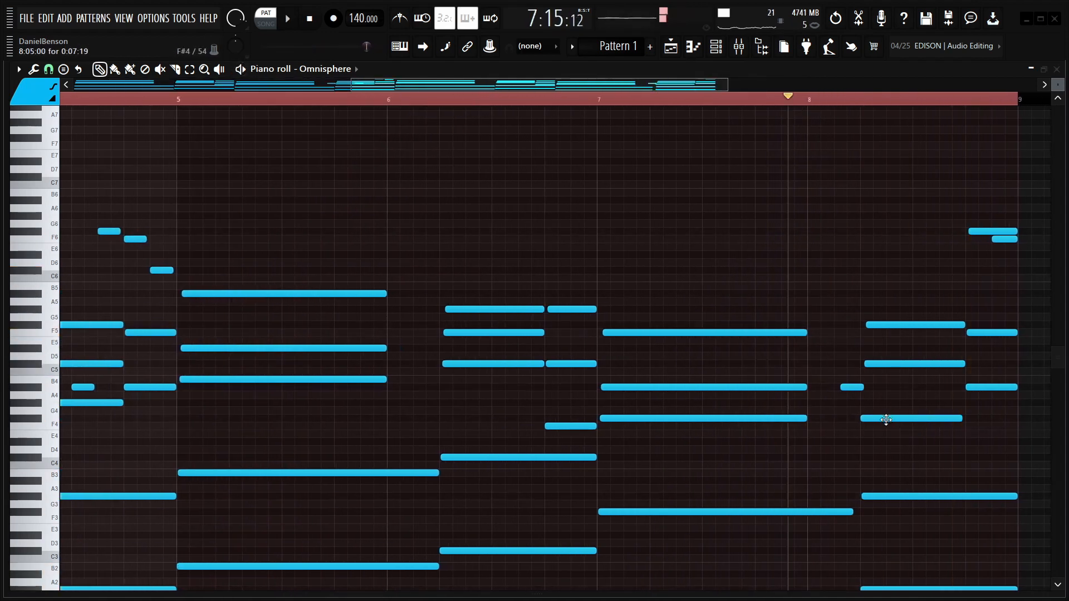
{"action": "key", "text": "space"}
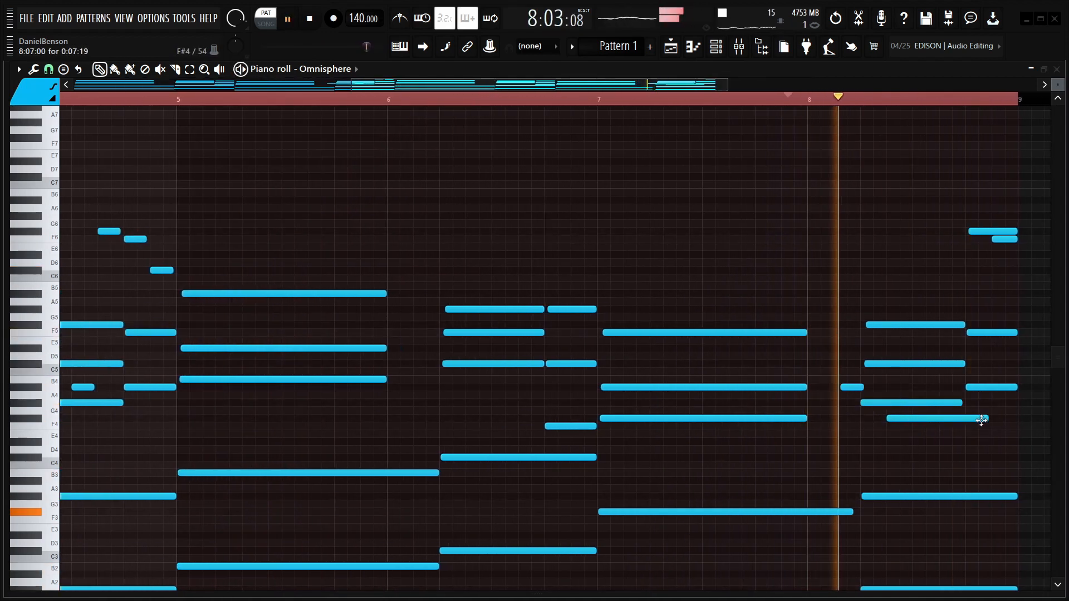
{"action": "left_click_drag", "start_coordinate": [986, 419], "coordinate": [904, 425]}
Add short A#4 and A#5 melody notes in bar 8 before the final short chord
{"action": "key", "text": "space"}
{"action": "key", "text": "space"}
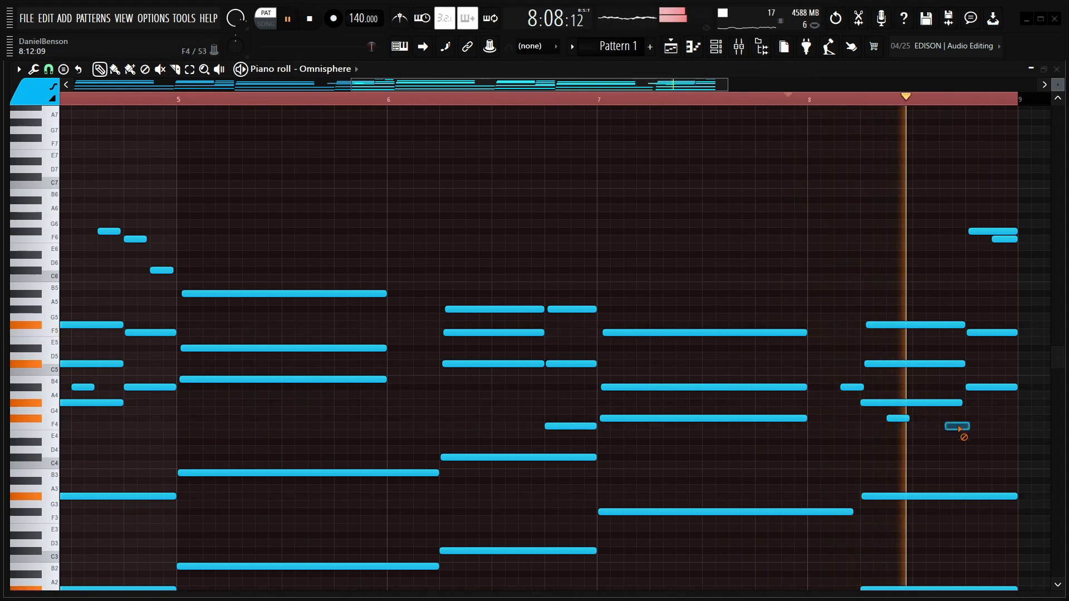
{"action": "key", "text": "space"}
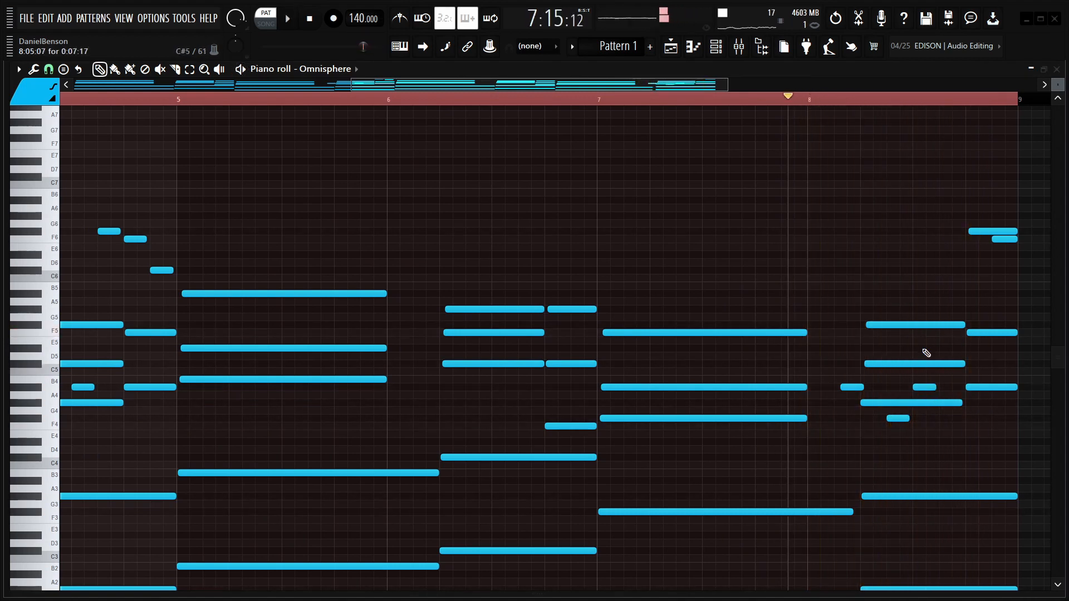
{"action": "key", "text": "space"}
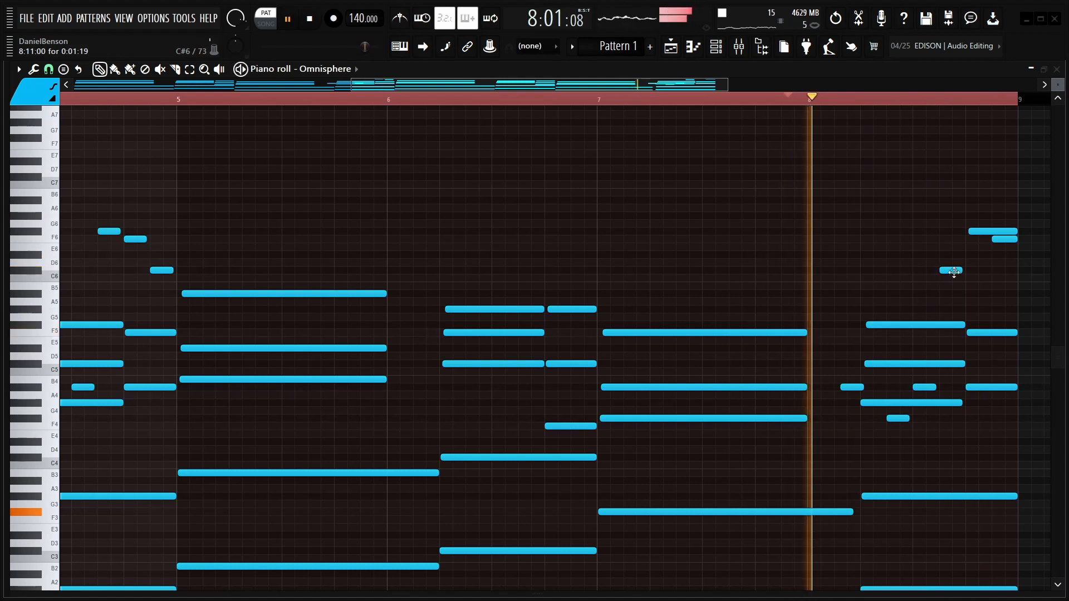
{"action": "key", "text": "space"}
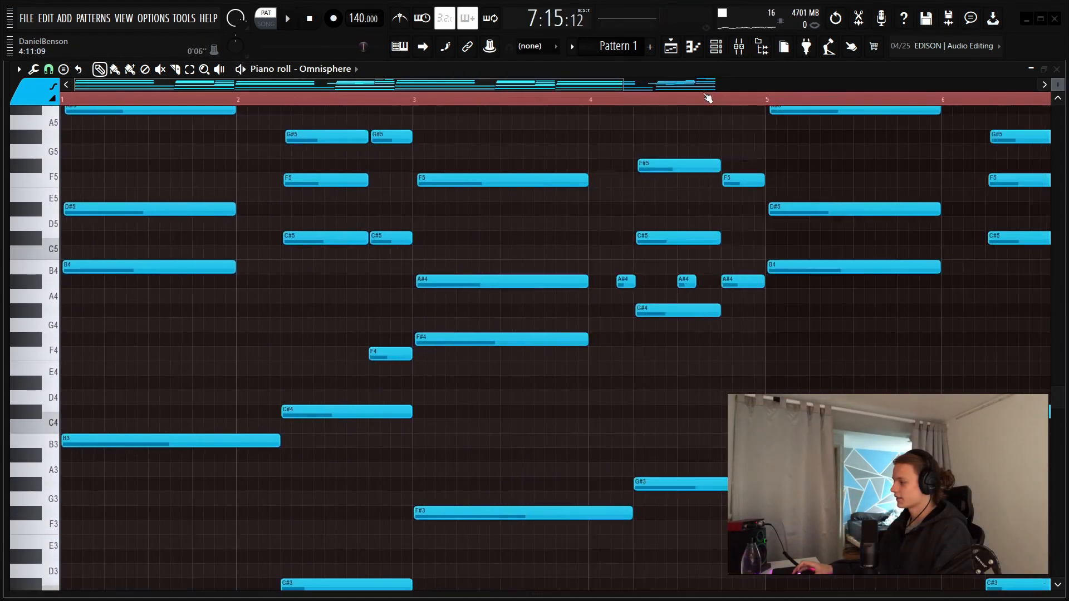
Examine the bar 4 chord notes and the high F#6, F6 and C#6 melody notes above them
{"action": "scroll", "coordinate": [589, 366], "scroll_direction": "up", "scroll_amount": 4}
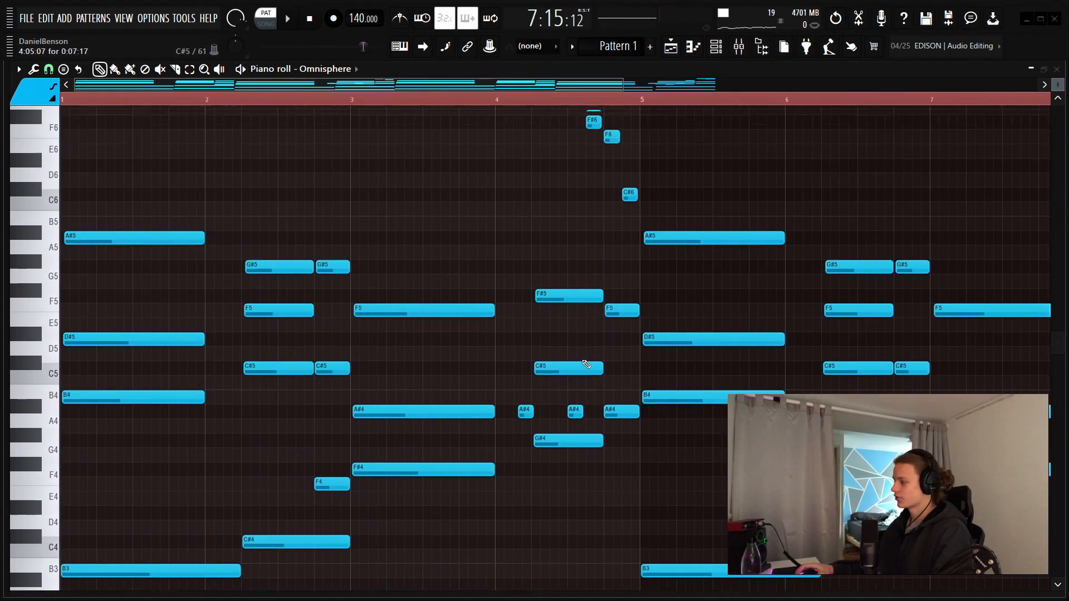
{"action": "left_click", "coordinate": [700, 178]}
{"action": "scroll", "coordinate": [597, 102], "scroll_direction": "down", "scroll_amount": 4}
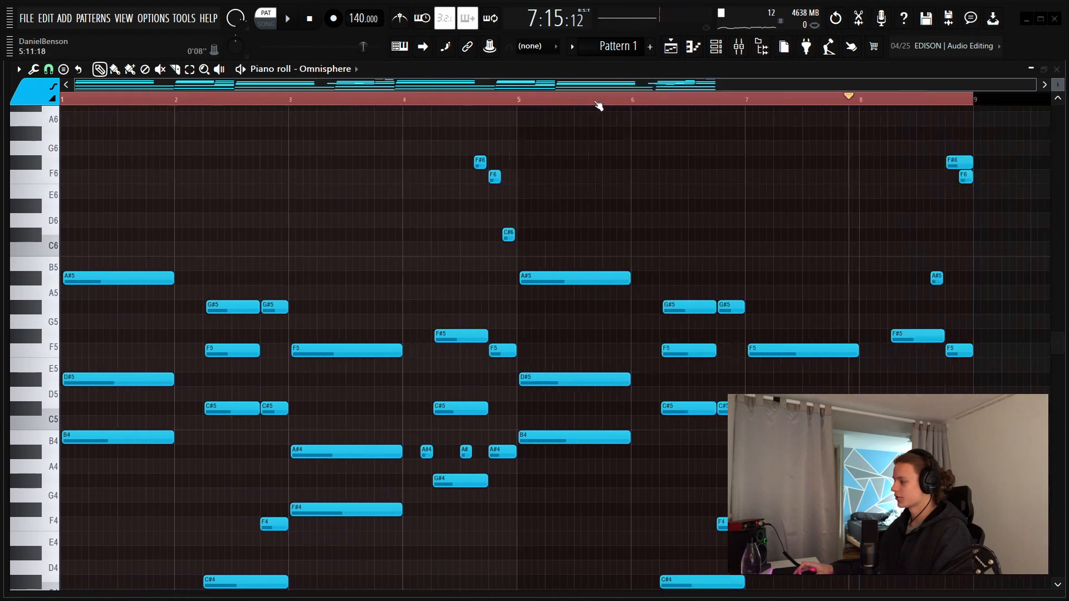
{"action": "scroll", "coordinate": [423, 111], "scroll_direction": "up", "scroll_amount": 2}
{"action": "scroll", "coordinate": [377, 94], "scroll_direction": "up", "scroll_amount": 2}
{"action": "left_click_drag", "start_coordinate": [412, 88], "coordinate": [385, 87]}
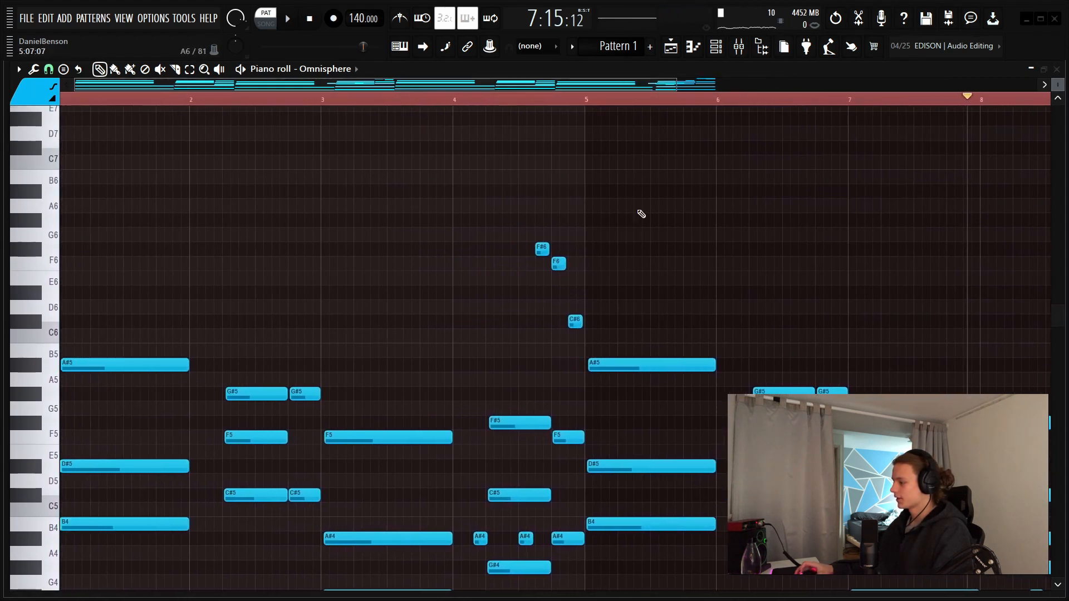
{"action": "scroll", "coordinate": [640, 215], "scroll_direction": "down", "scroll_amount": 5}
{"action": "left_click_drag", "start_coordinate": [567, 177], "coordinate": [505, 367]}
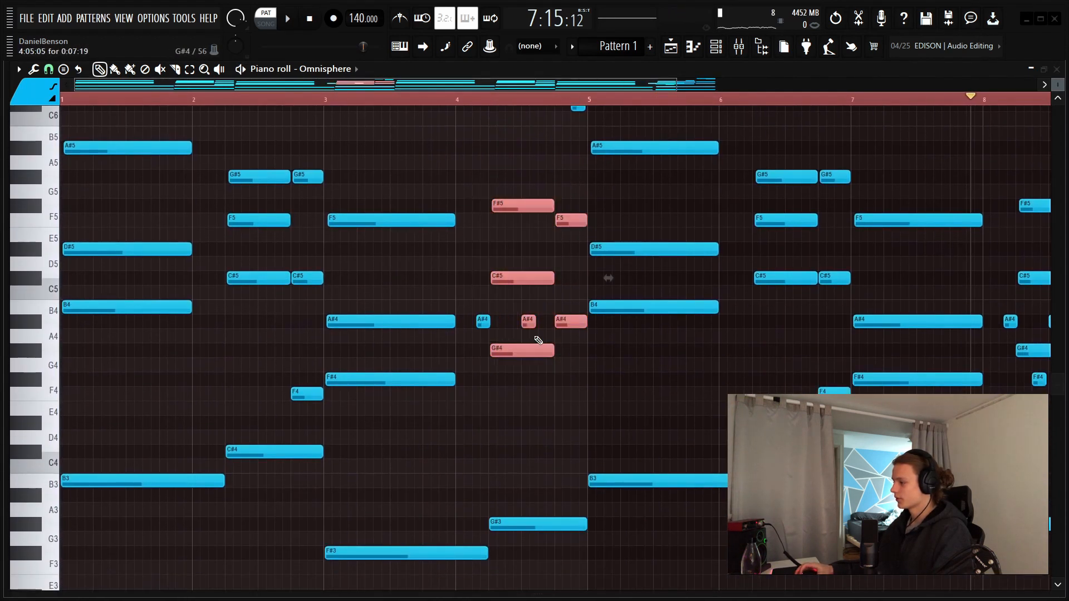
{"action": "left_click_drag", "start_coordinate": [670, 146], "coordinate": [647, 383]}
{"action": "scroll", "coordinate": [551, 406], "scroll_direction": "up", "scroll_amount": 3}
{"action": "left_click", "coordinate": [615, 127], "text": "ctrl"}
{"action": "left_click_drag", "start_coordinate": [626, 142], "coordinate": [537, 281]}
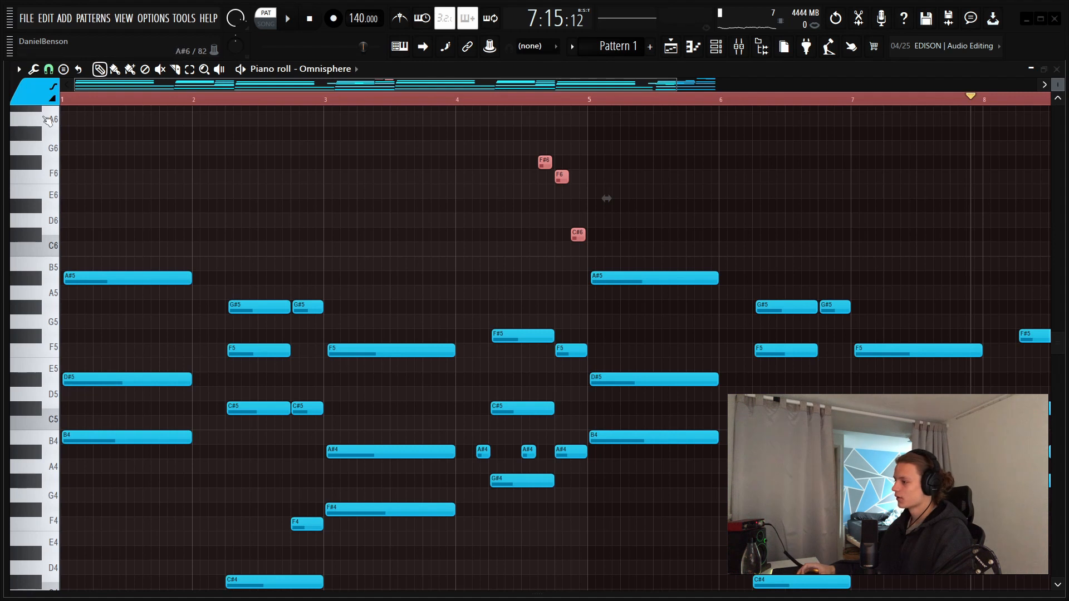
Add short melody notes across bars 1 and 2: C#6, C#6, B5, A#5, F#5 and A#5
{"action": "scroll", "coordinate": [135, 101], "scroll_direction": "up", "scroll_amount": 4}
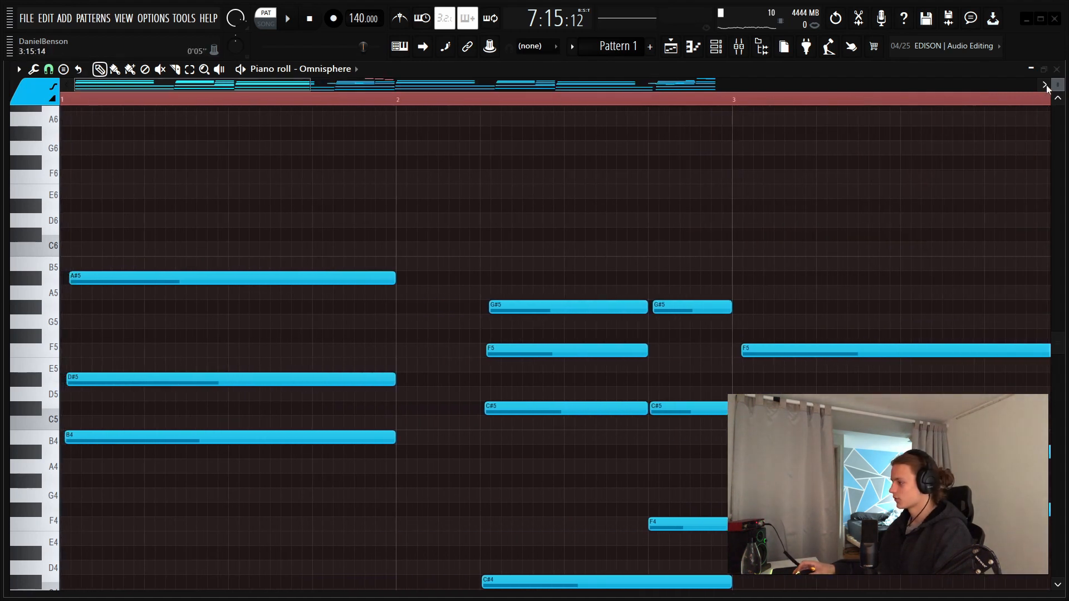
{"action": "scroll", "coordinate": [83, 287], "scroll_direction": "up", "scroll_amount": 5}
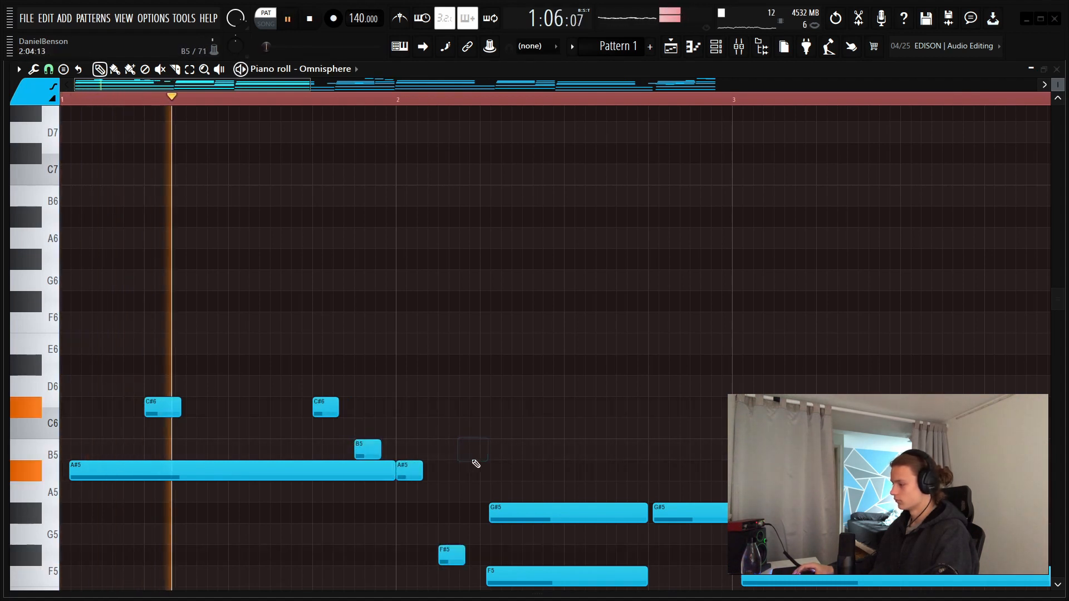
{"action": "left_click", "coordinate": [567, 470]}
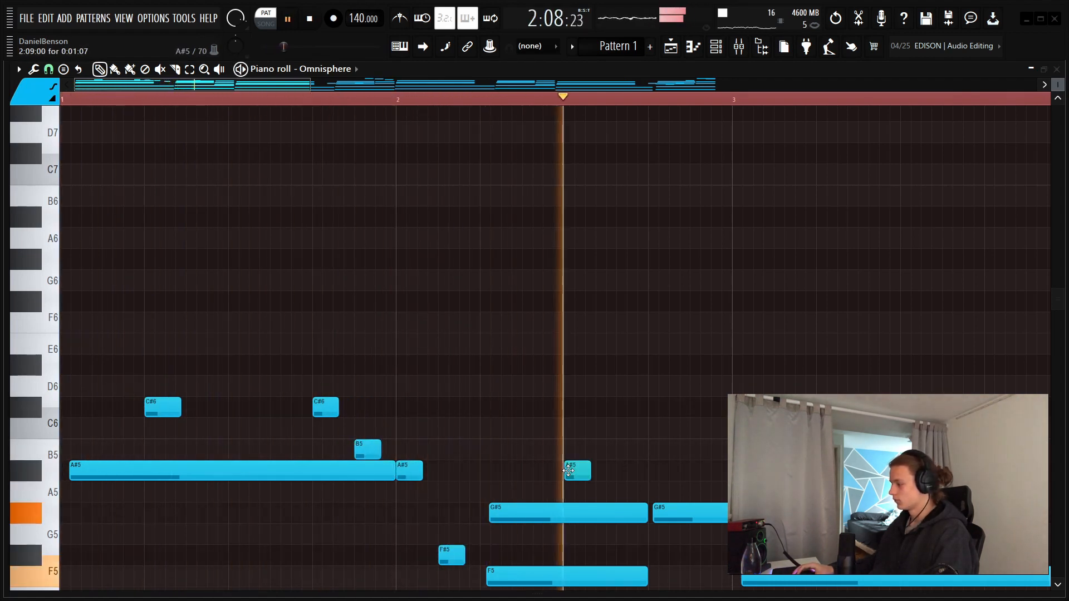
Try an F#5 in place of most of the second G#5 at the end of bar 2, with a lower velocity
{"action": "left_click_drag", "start_coordinate": [665, 556], "coordinate": [724, 555]}
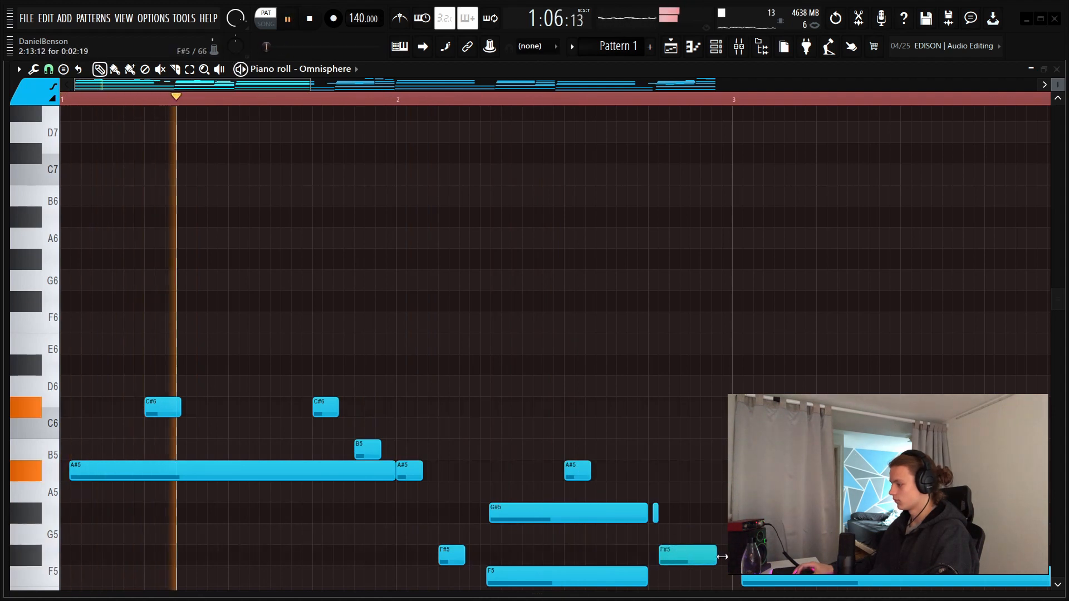
{"action": "scroll", "coordinate": [656, 412], "scroll_direction": "down", "scroll_amount": 5}
{"action": "left_click_drag", "start_coordinate": [676, 594], "coordinate": [699, 461]}
{"action": "left_click", "coordinate": [691, 247]}
{"action": "key", "text": "space"}
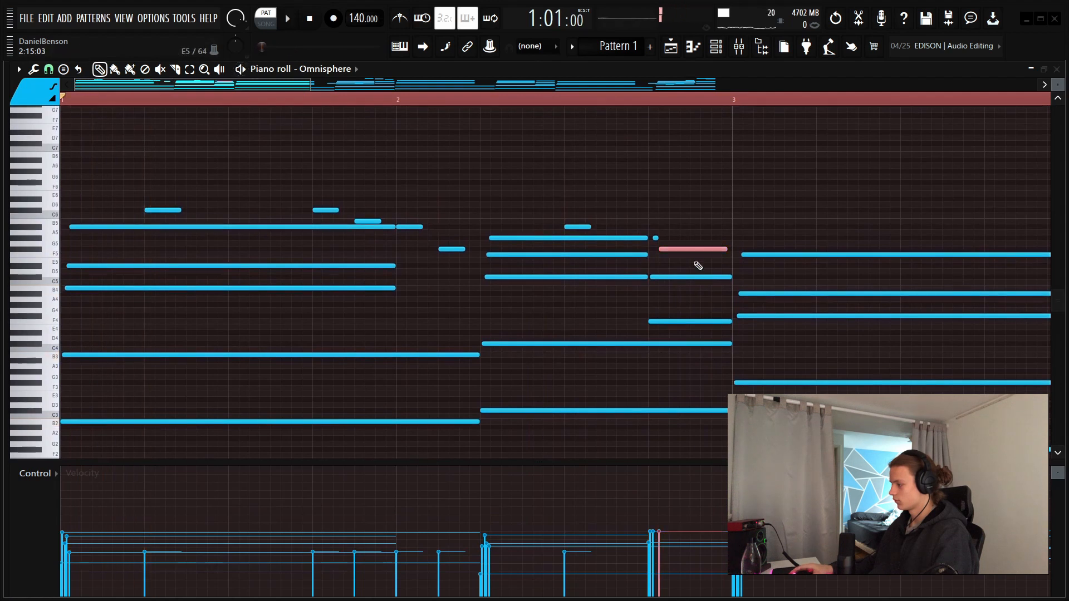
{"action": "key", "text": "space"}
Delete the F#5 at the end of bar 2 and stretch the shortened G#5 back to bar 3
{"action": "scroll", "coordinate": [640, 106], "scroll_direction": "down", "scroll_amount": 2}
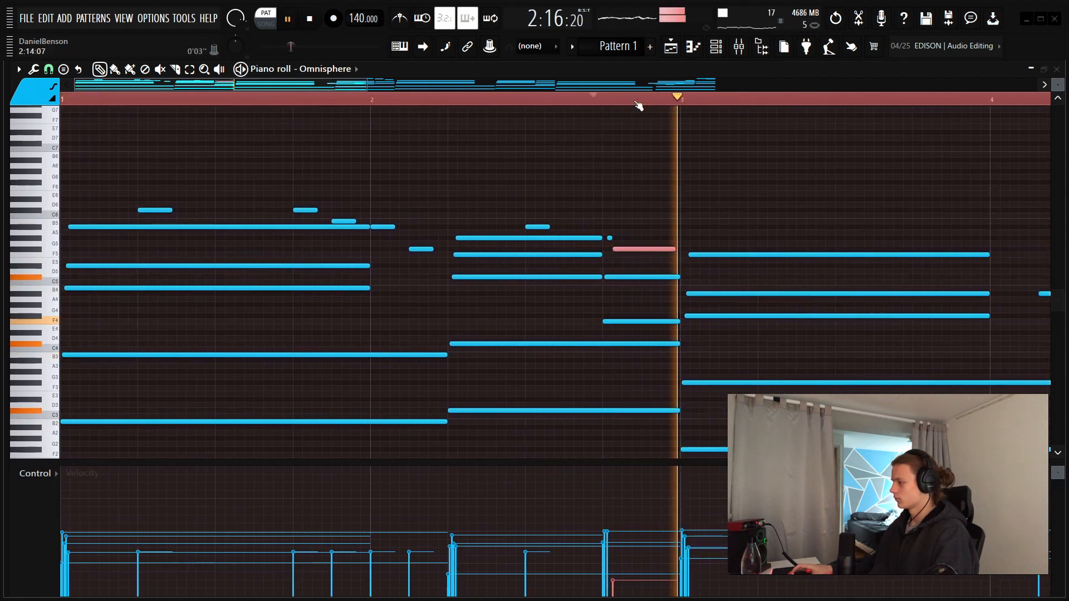
{"action": "key", "text": "space"}
{"action": "key", "text": "space"}
{"action": "key", "text": "space"}
{"action": "right_click", "coordinate": [527, 249]}
{"action": "key", "text": "space"}
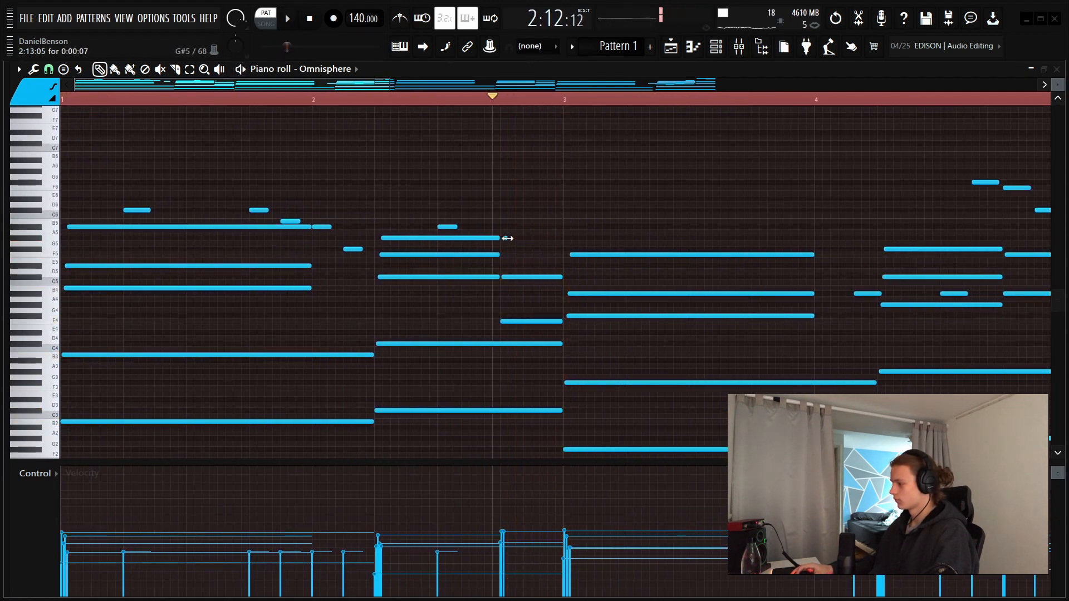
{"action": "right_click", "coordinate": [581, 211]}
{"action": "key", "text": "space"}
{"action": "key", "text": "space"}
Play the loop from bar 1 and lengthen the short C#6, B5, A#5 and F#5 melody notes in bars 1 and 2
{"action": "left_click", "coordinate": [62, 99]}
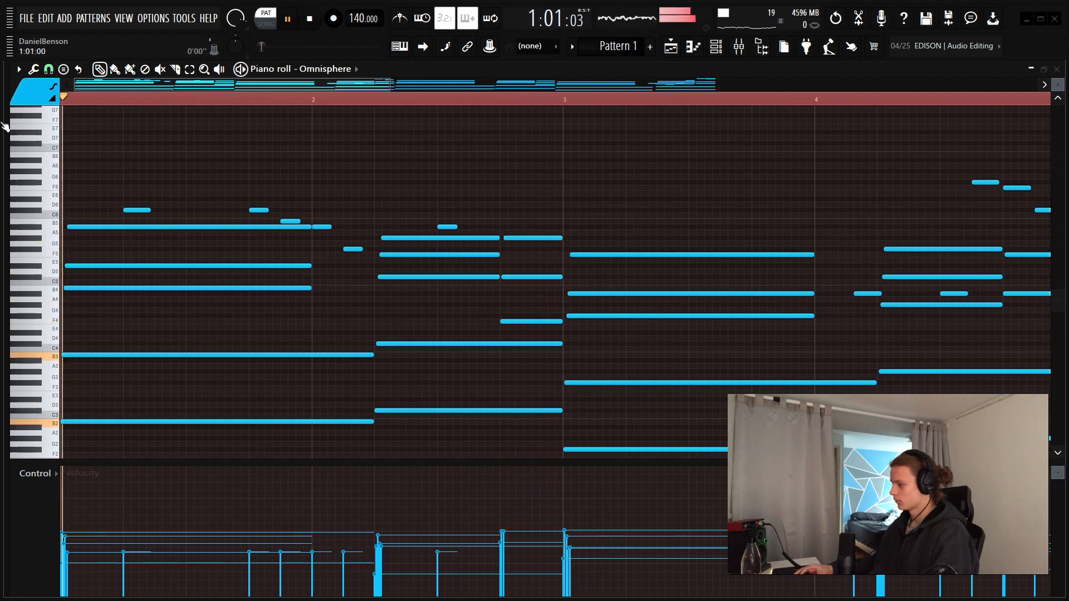
{"action": "left_click_drag", "start_coordinate": [224, 218], "coordinate": [308, 222]}
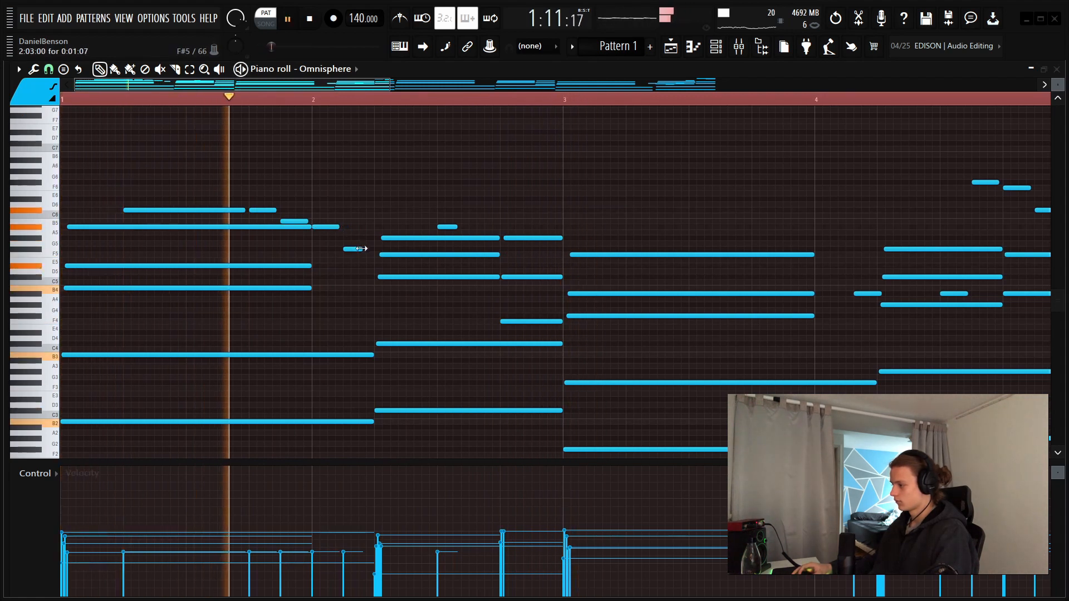
{"action": "left_click_drag", "start_coordinate": [361, 249], "coordinate": [378, 250]}
{"action": "left_click", "coordinate": [456, 216]}
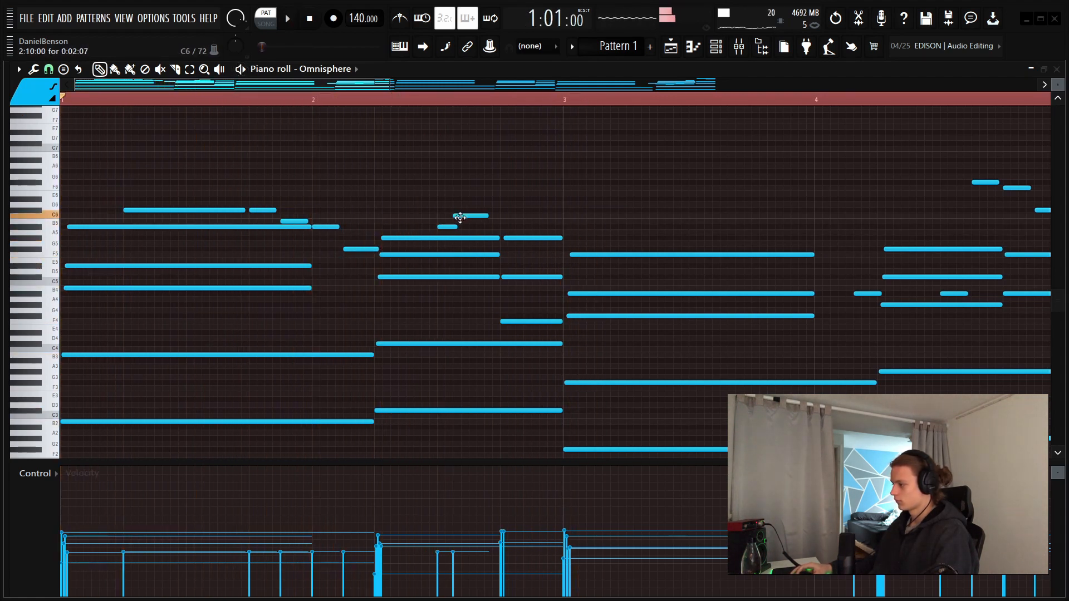
{"action": "right_click", "coordinate": [454, 222]}
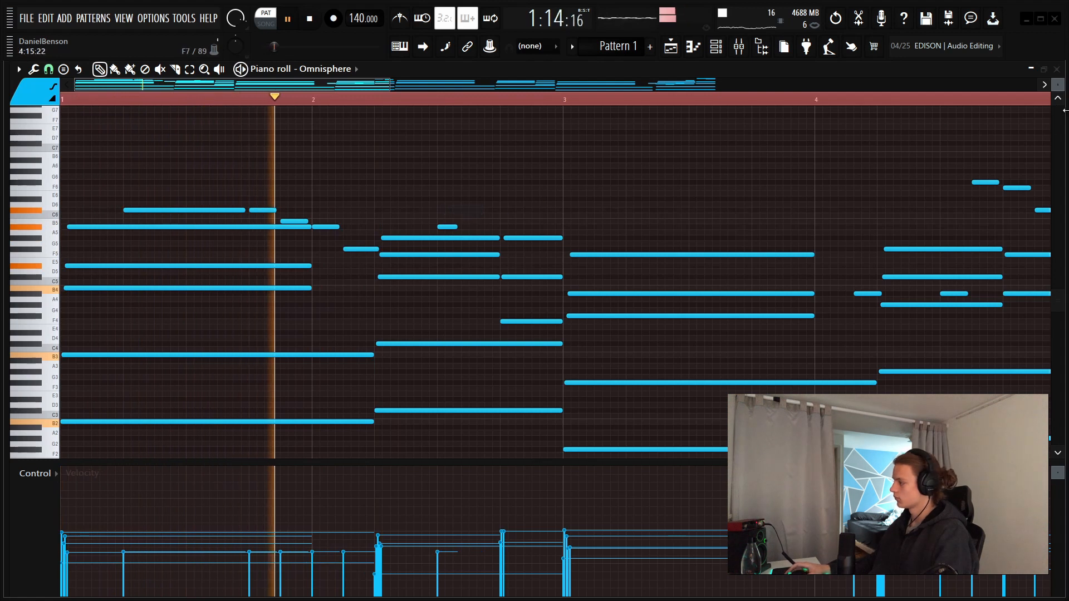
Clear the time selection over bars 1 to 4 and add short F#6 notes at the start and middle of bar 1
{"action": "left_click_drag", "start_coordinate": [1052, 87], "coordinate": [1052, 106]}
{"action": "key", "text": "space"}
{"action": "right_click", "coordinate": [490, 128], "text": "ctrl"}
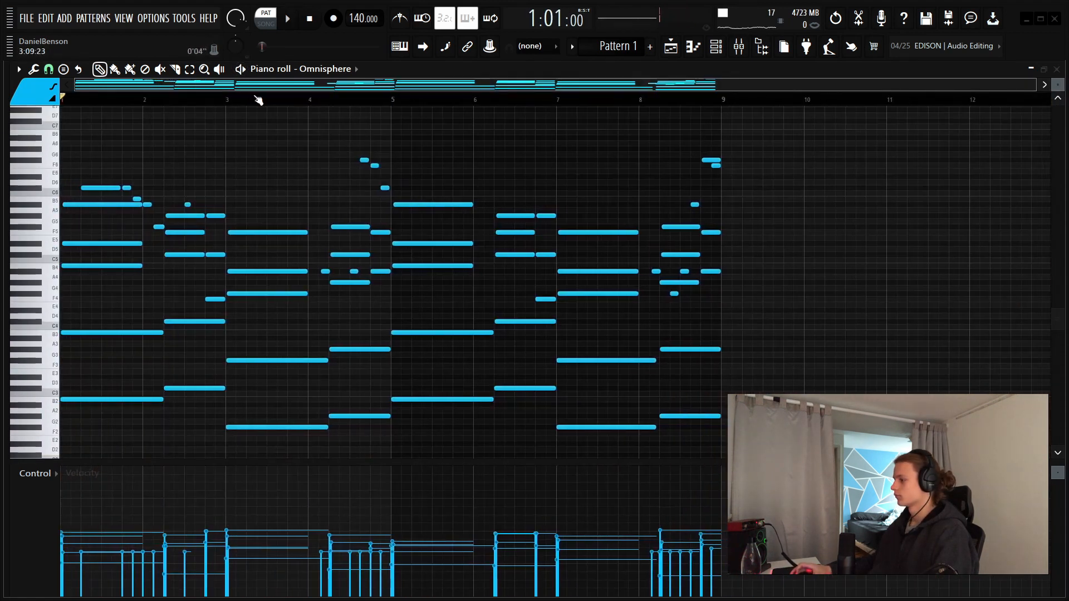
{"action": "scroll", "coordinate": [109, 106], "scroll_direction": "up", "scroll_amount": 3}
{"action": "scroll", "coordinate": [109, 107], "scroll_direction": "up", "scroll_amount": 3}
{"action": "scroll", "coordinate": [104, 246], "scroll_direction": "up", "scroll_amount": 4}
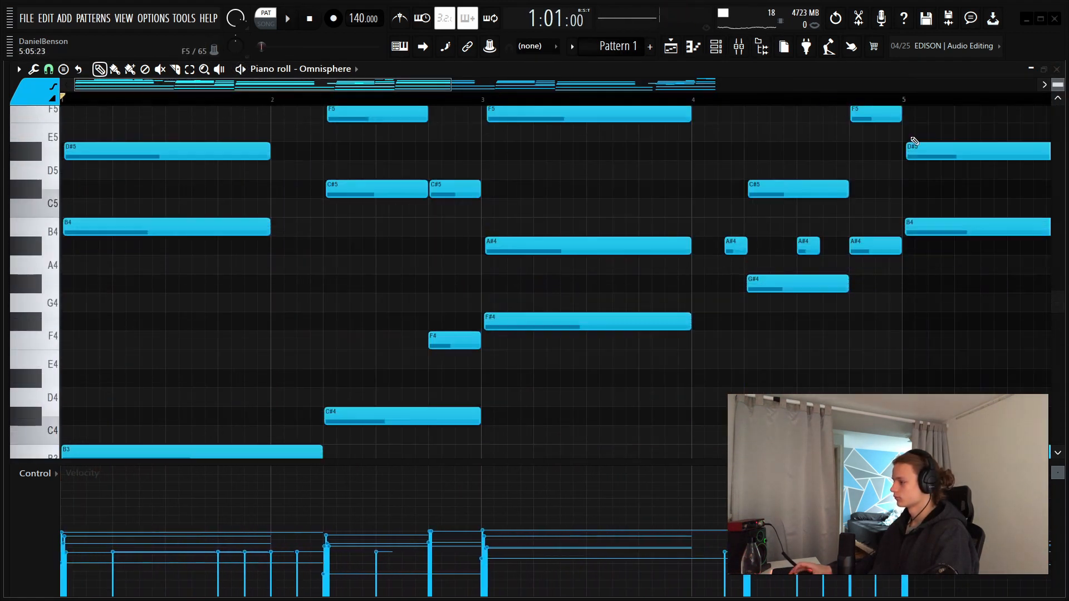
{"action": "scroll", "coordinate": [105, 246], "scroll_direction": "up", "scroll_amount": 5}
{"action": "left_click", "coordinate": [86, 303]}
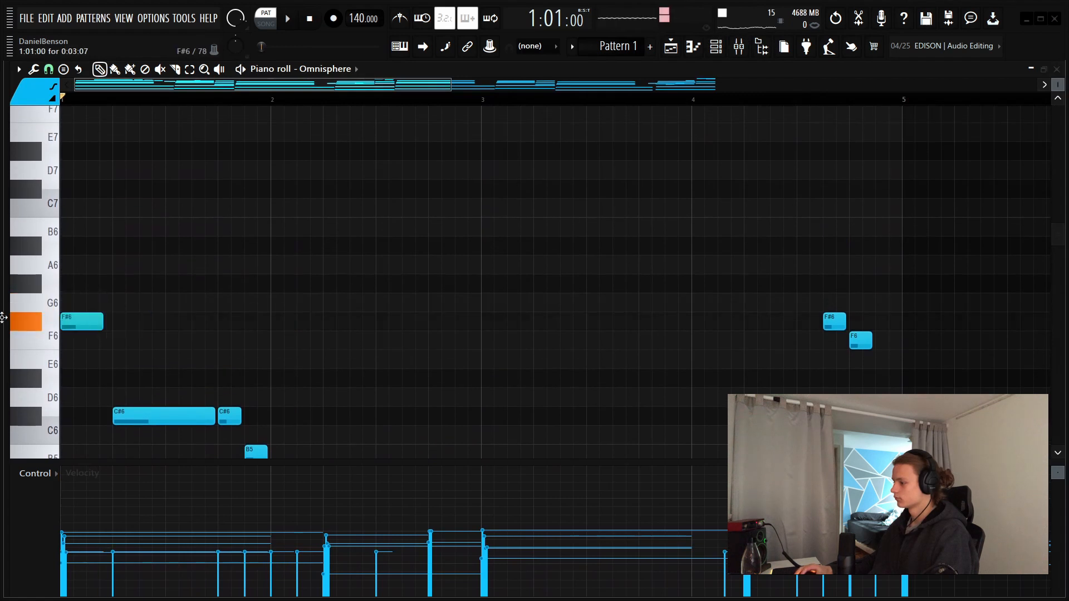
{"action": "left_click", "coordinate": [166, 321]}
Add an F#6 at the start of bar 2 and a G#6 at its middle, with lowered velocities on the F#6 notes
{"action": "left_click", "coordinate": [269, 379]}
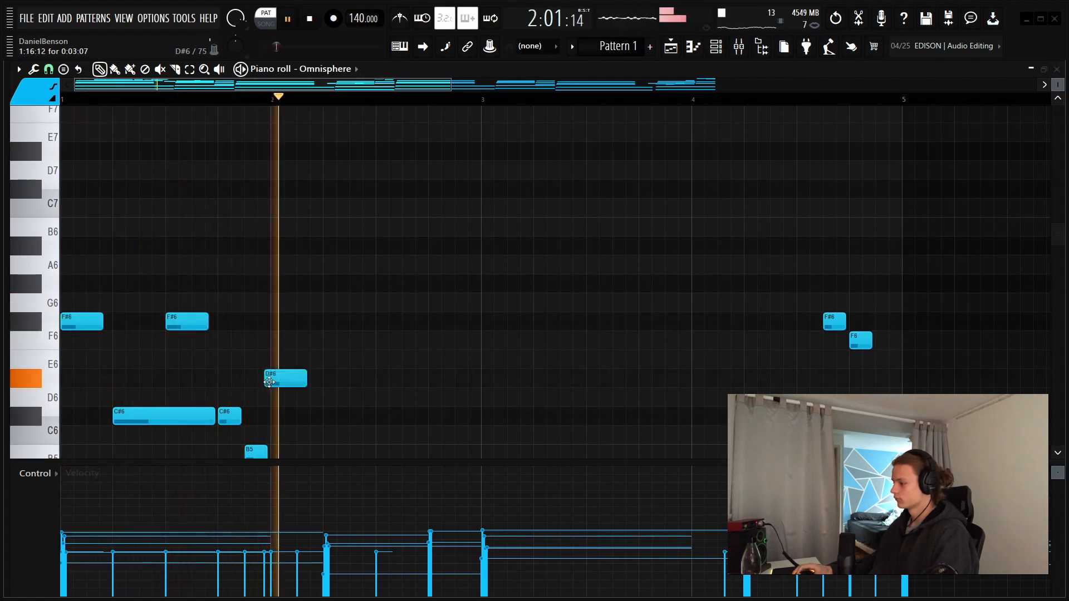
{"action": "left_click_drag", "start_coordinate": [376, 284], "coordinate": [78, 341]}
{"action": "scroll", "coordinate": [282, 313], "scroll_direction": "down", "scroll_amount": 4}
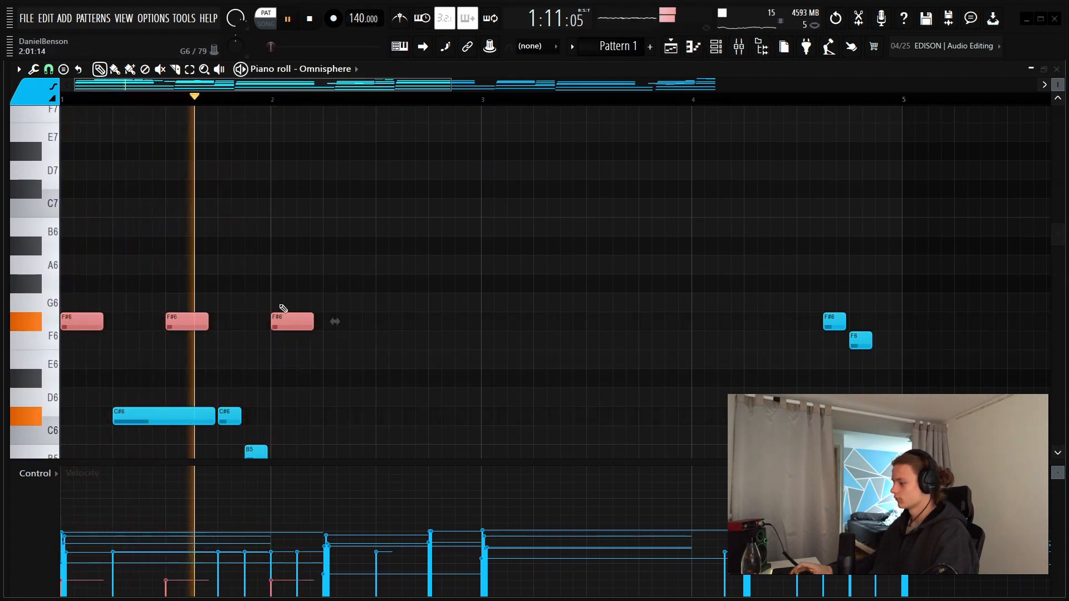
{"action": "left_click", "coordinate": [392, 283]}
{"action": "key", "text": "space"}
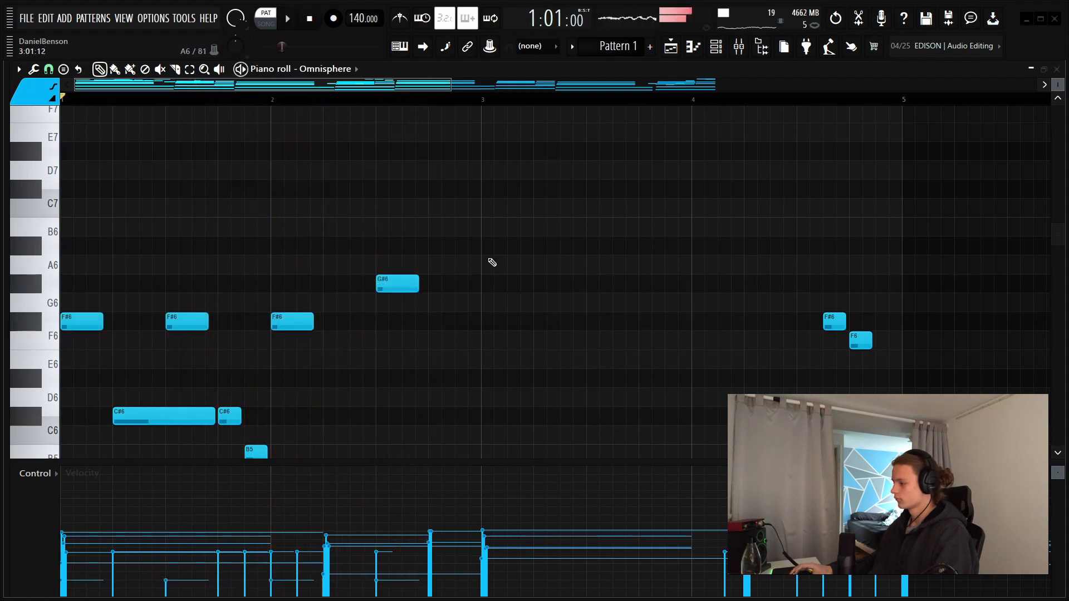
Duplicate the high F#6 and G#6 phrase of bars 1 and 2 into bars 3 and 4
{"action": "left_click_drag", "start_coordinate": [481, 235], "coordinate": [102, 321]}
{"action": "left_click_drag", "start_coordinate": [295, 323], "coordinate": [502, 326]}
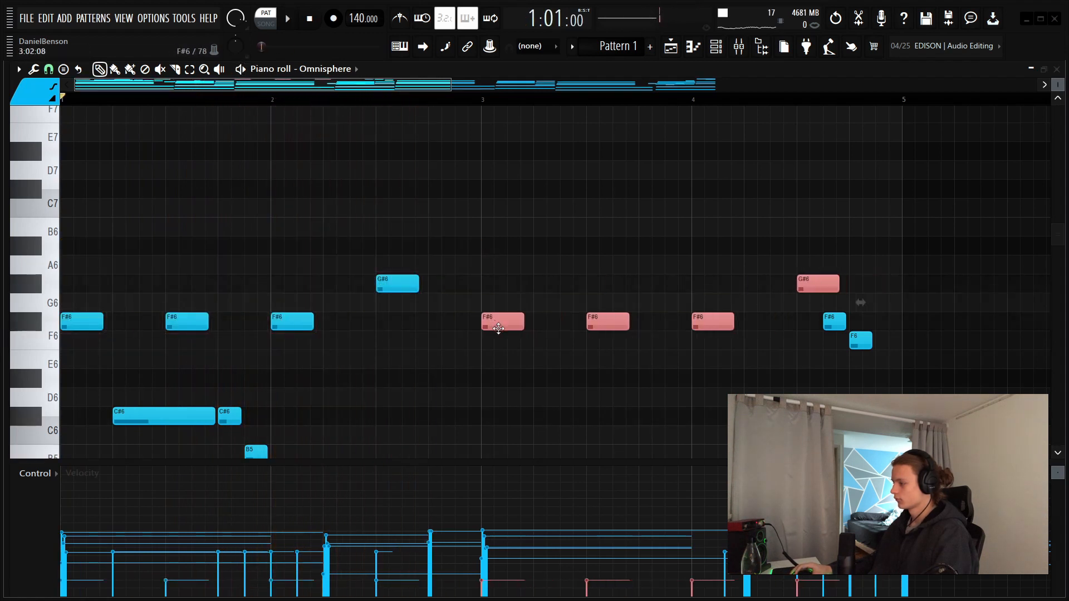
{"action": "key", "text": "space"}
{"action": "left_click", "coordinate": [585, 391]}
{"action": "left_click", "coordinate": [524, 397]}
{"action": "right_click", "coordinate": [529, 398]}
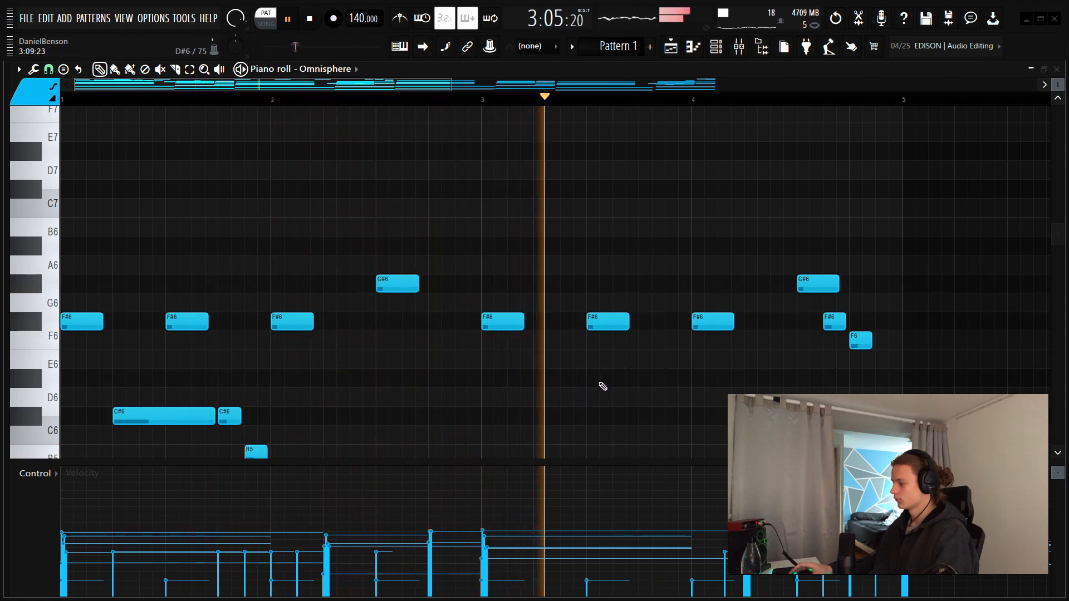
Add a C#7 and a shorter A#6 at the end of bar 4 and copy the high melody notes into bars 5 to 8
{"action": "left_click", "coordinate": [848, 192]}
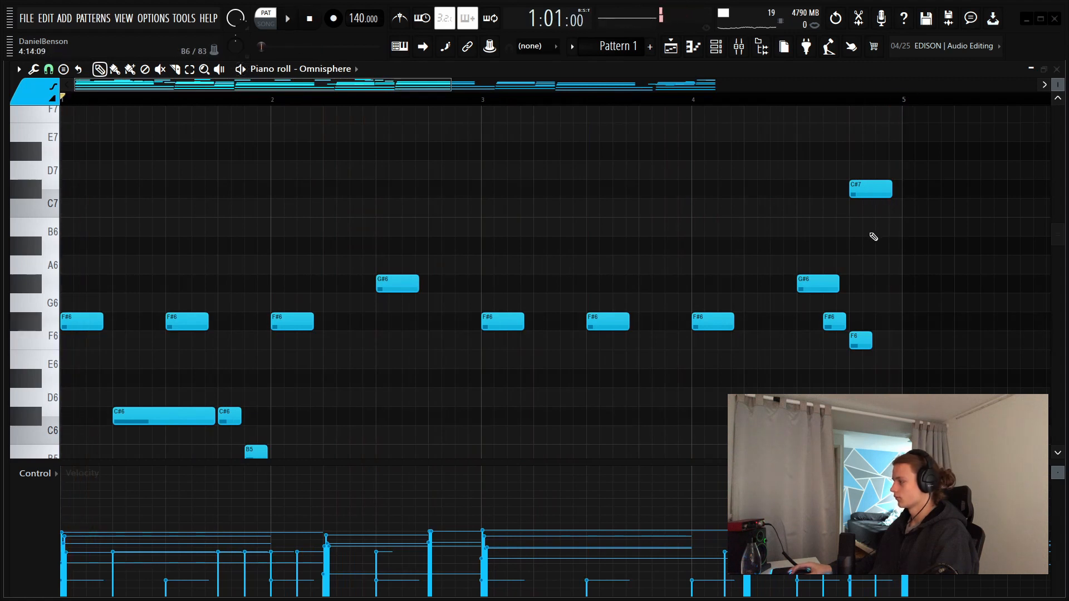
{"action": "left_click_drag", "start_coordinate": [917, 246], "coordinate": [896, 246]}
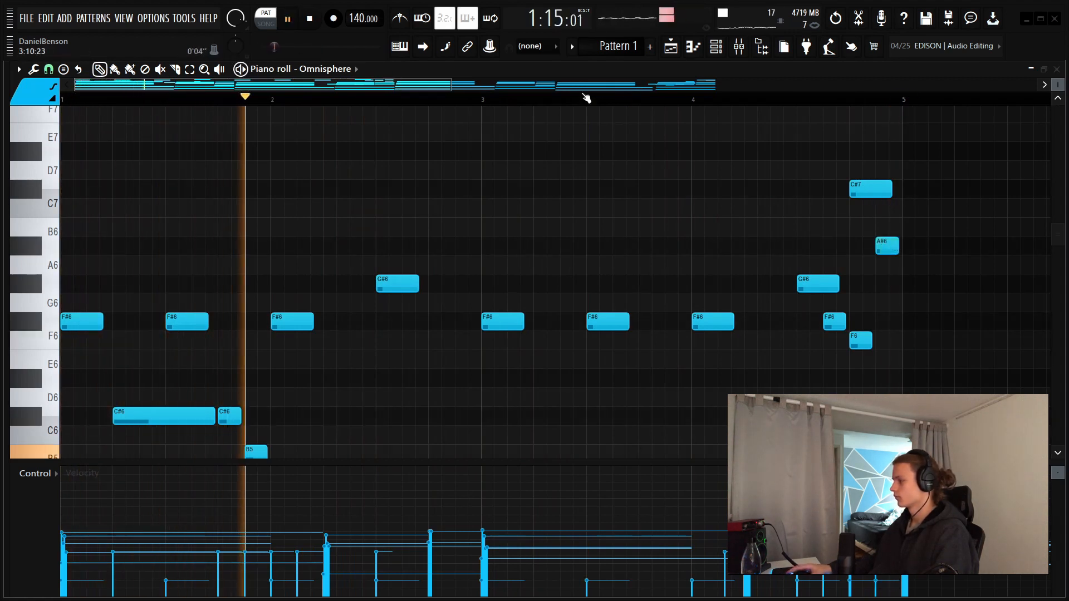
{"action": "scroll", "coordinate": [562, 102], "scroll_direction": "down", "scroll_amount": 3}
{"action": "scroll", "coordinate": [518, 110], "scroll_direction": "down", "scroll_amount": 2}
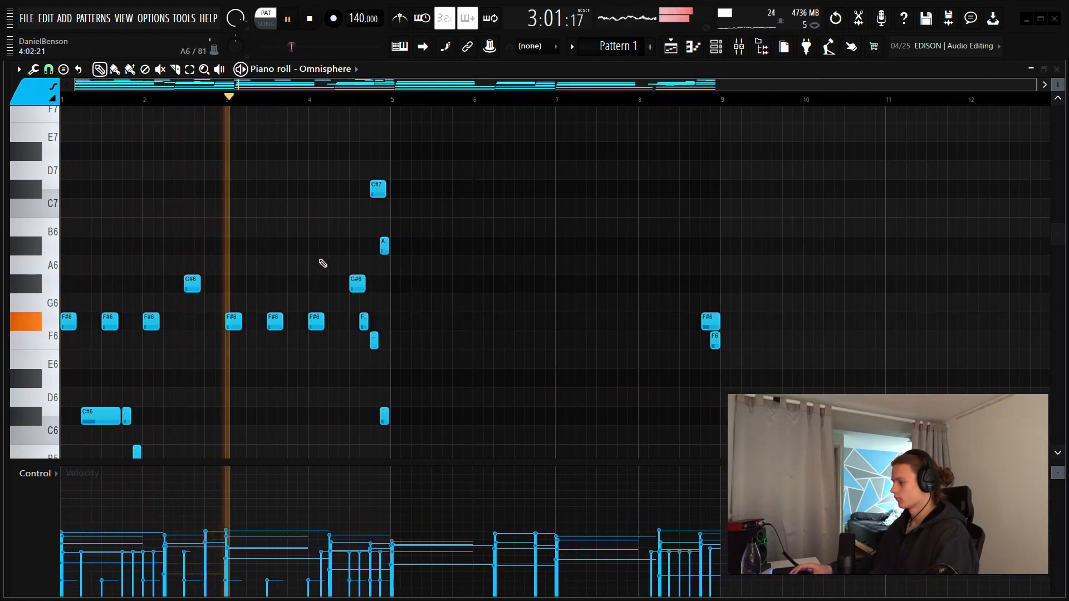
{"action": "left_click_drag", "start_coordinate": [329, 238], "coordinate": [394, 327]}
{"action": "left_click", "coordinate": [464, 271], "text": "ctrl"}
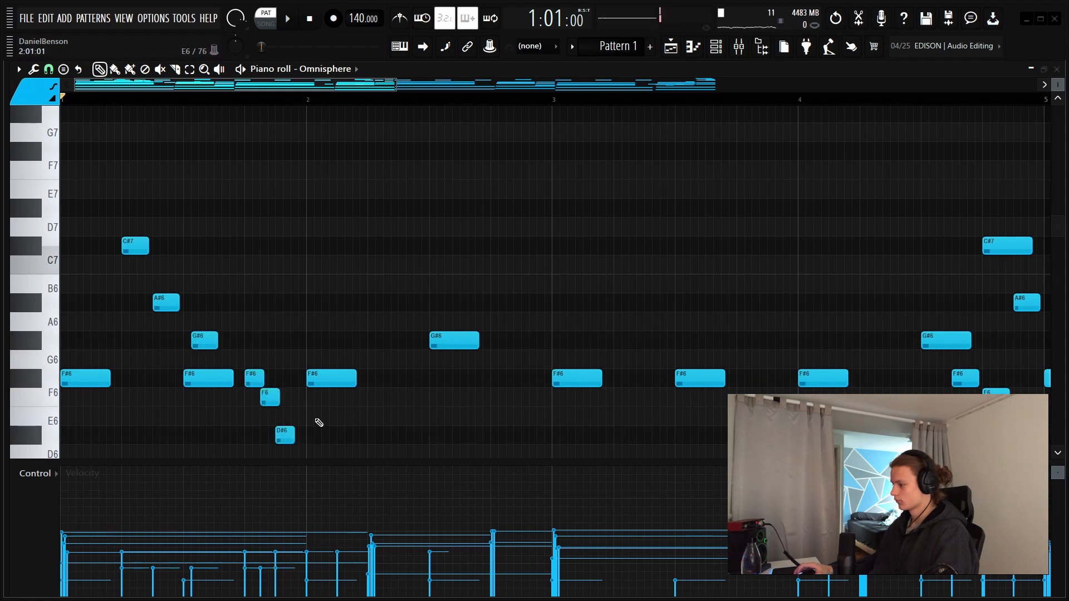
Delete the F#6, F6 and D#6 run ending bar 1 and the C#6 opening bar 2, and lengthen the G#6 in bar 1
{"action": "scroll", "coordinate": [319, 423], "scroll_direction": "down", "scroll_amount": 3}
{"action": "key", "text": "space"}
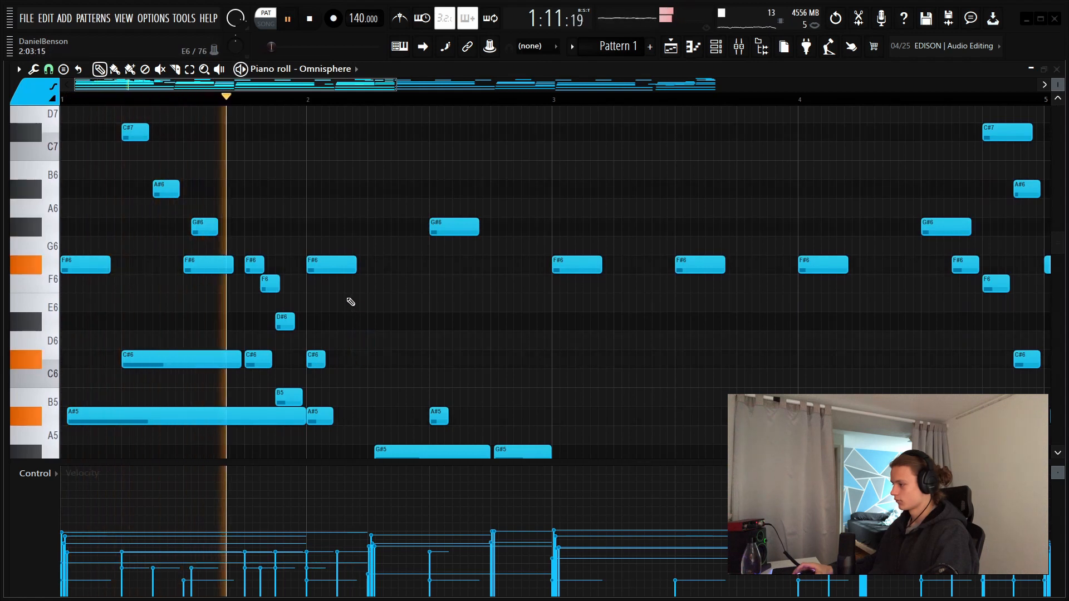
{"action": "right_click", "coordinate": [320, 360]}
{"action": "right_click", "coordinate": [285, 322]}
{"action": "right_click", "coordinate": [270, 284]}
{"action": "right_click", "coordinate": [256, 265]}
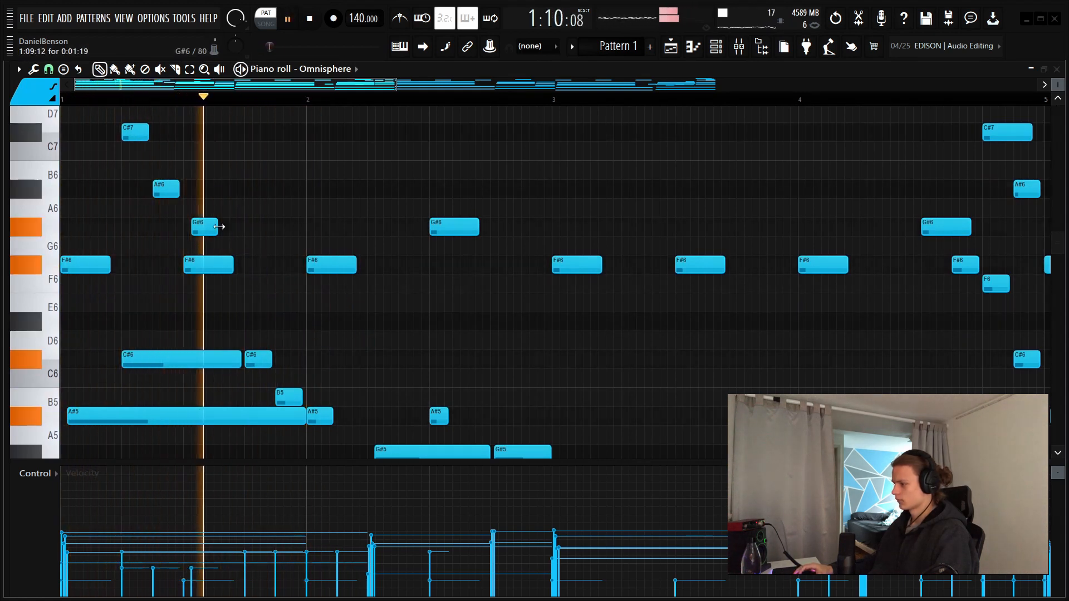
{"action": "left_click_drag", "start_coordinate": [242, 227], "coordinate": [233, 227]}
Add a descending run of short G#7, F#7 and F7 notes from the end of bar 1 to the start of bar 2
{"action": "scroll", "coordinate": [236, 217], "scroll_direction": "up", "scroll_amount": 3}
{"action": "key", "text": "space"}
{"action": "left_click", "coordinate": [239, 208]}
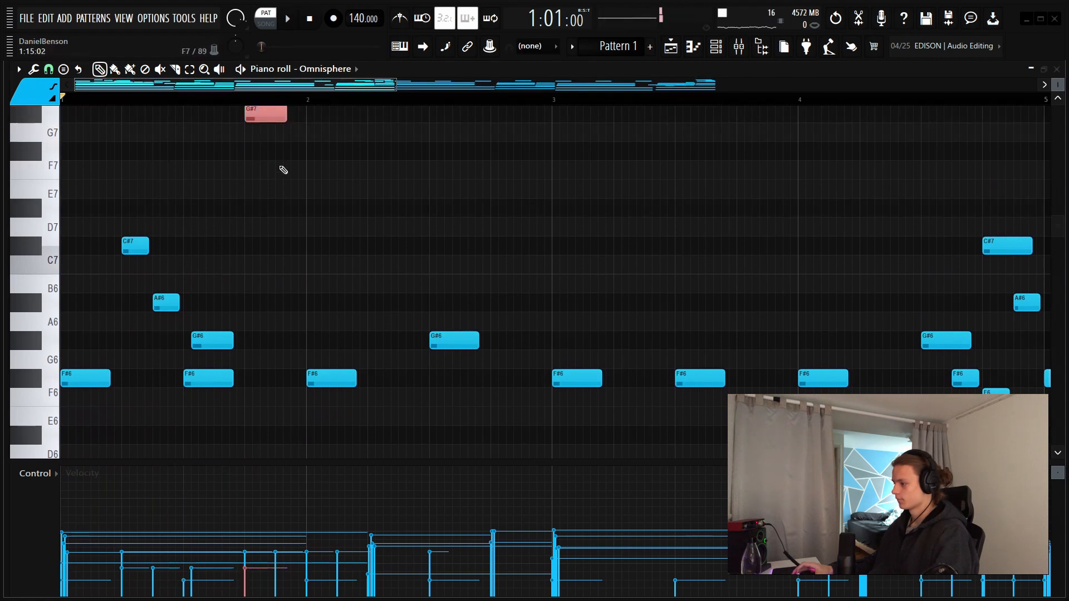
{"action": "key", "text": "space"}
{"action": "scroll", "coordinate": [334, 282], "scroll_direction": "up", "scroll_amount": 4}
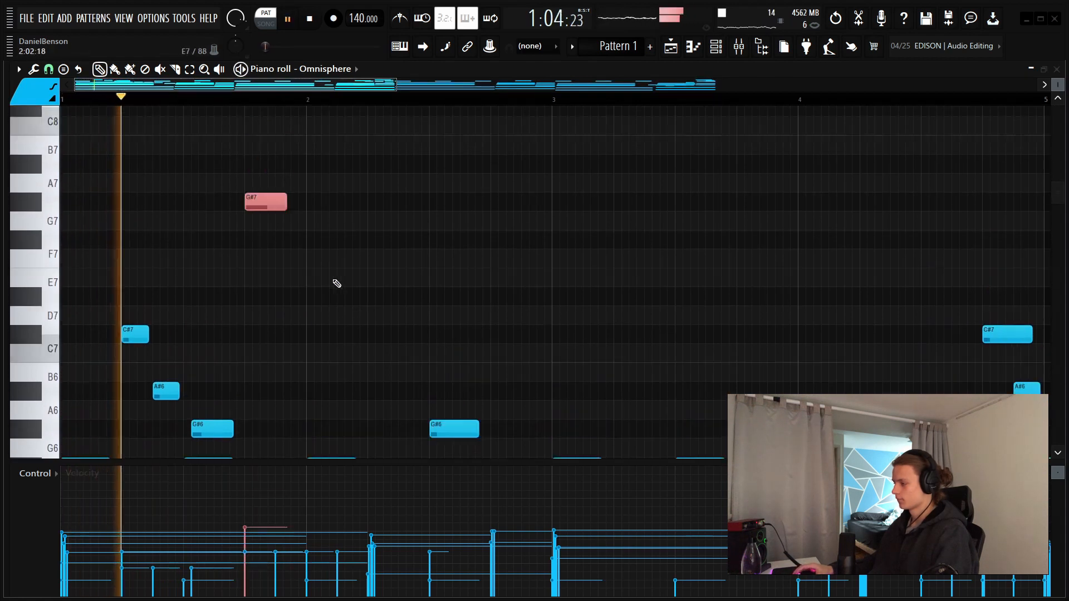
{"action": "key", "text": "space"}
{"action": "left_click_drag", "start_coordinate": [285, 341], "coordinate": [256, 345]}
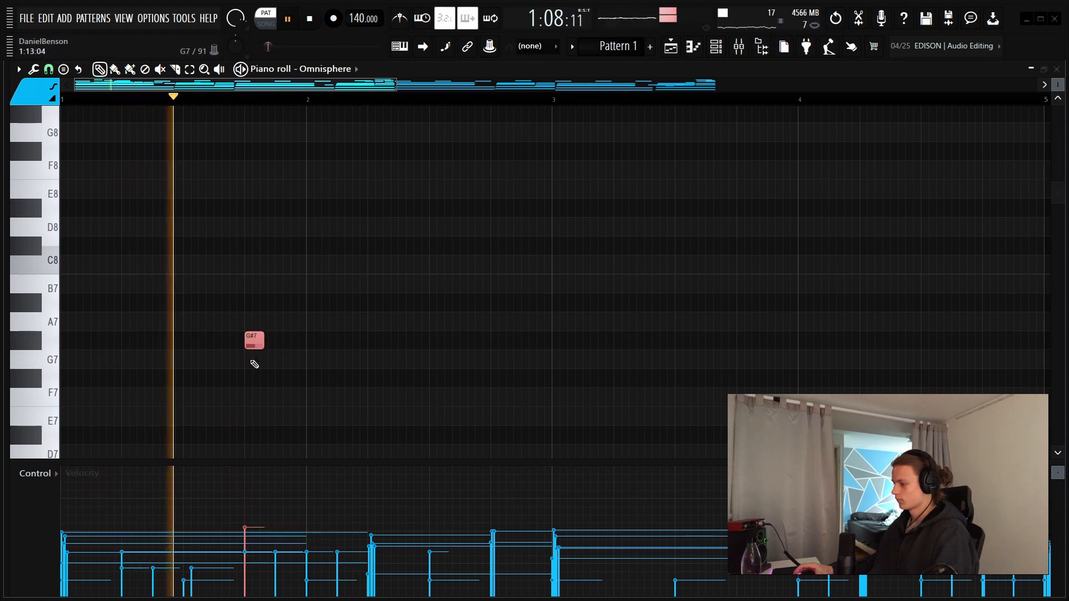
{"action": "left_click", "coordinate": [283, 378]}
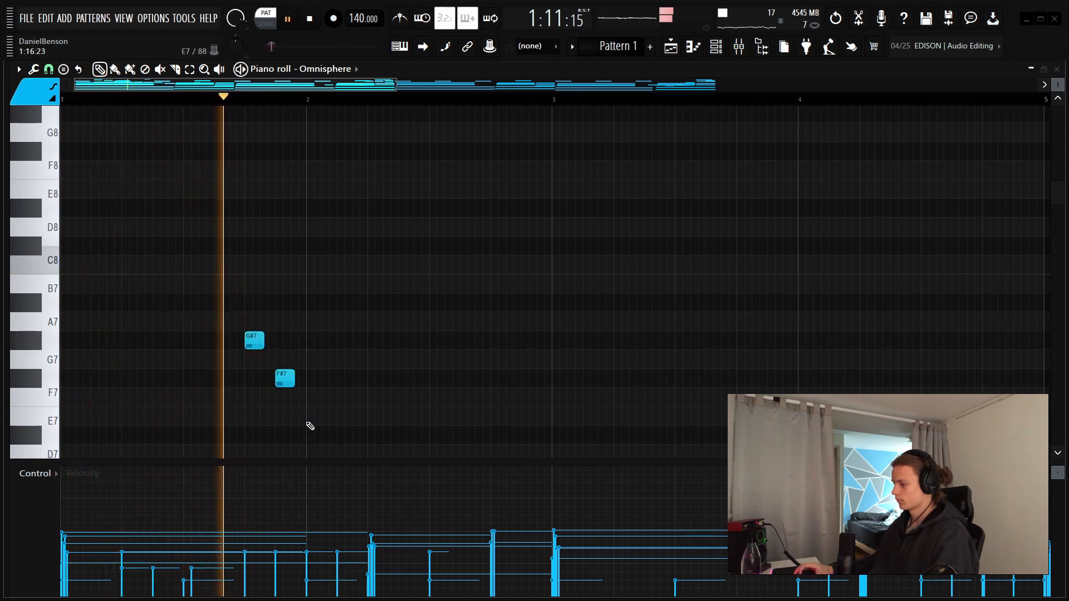
{"action": "left_click", "coordinate": [311, 397]}
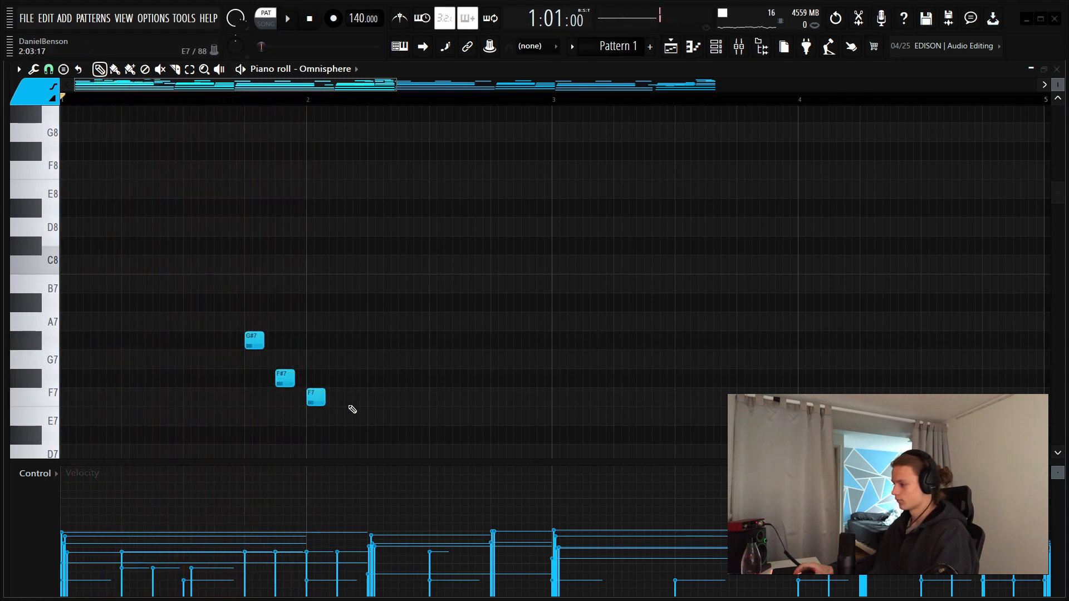
Add a C#7 stretched to the middle of bar 2 and an A#6 filling the end of that bar
{"action": "scroll", "coordinate": [343, 356], "scroll_direction": "down", "scroll_amount": 4}
{"action": "left_click", "coordinate": [332, 301]}
{"action": "key", "text": "space"}
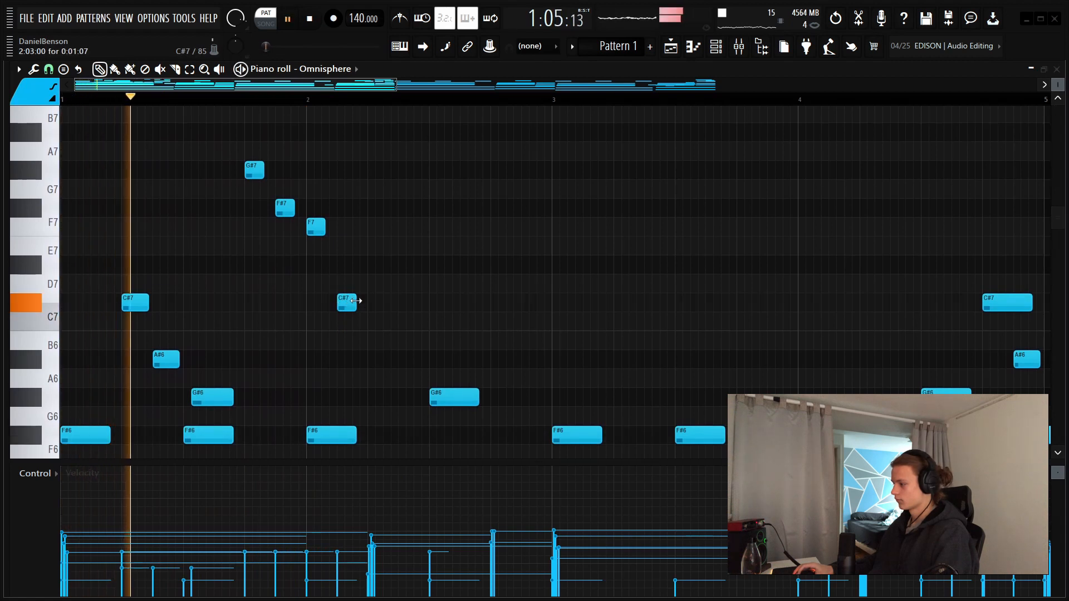
{"action": "left_click_drag", "start_coordinate": [355, 303], "coordinate": [425, 306]}
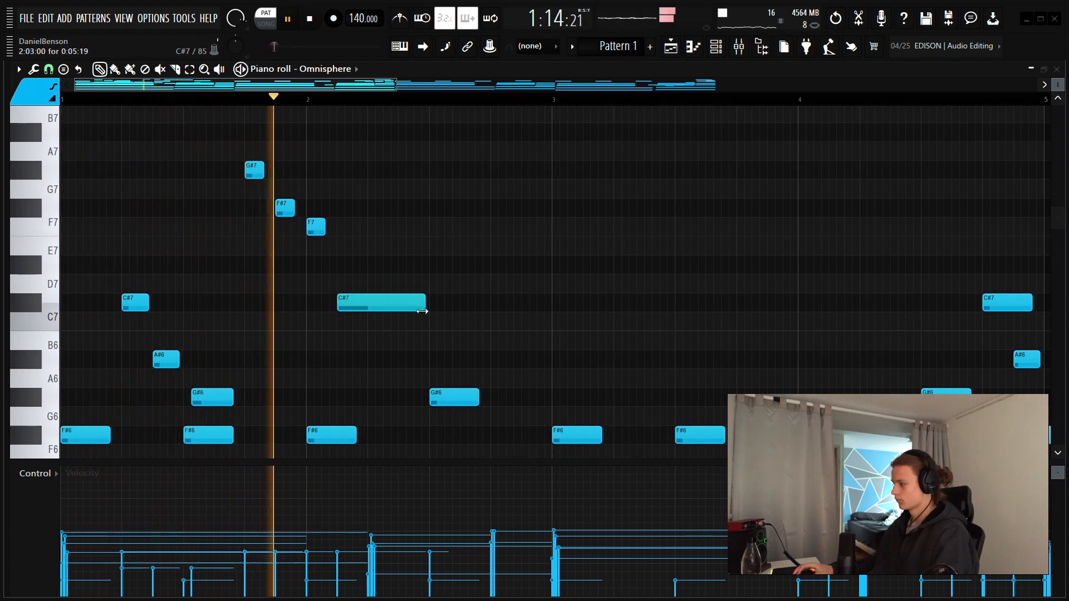
{"action": "left_click", "coordinate": [496, 361]}
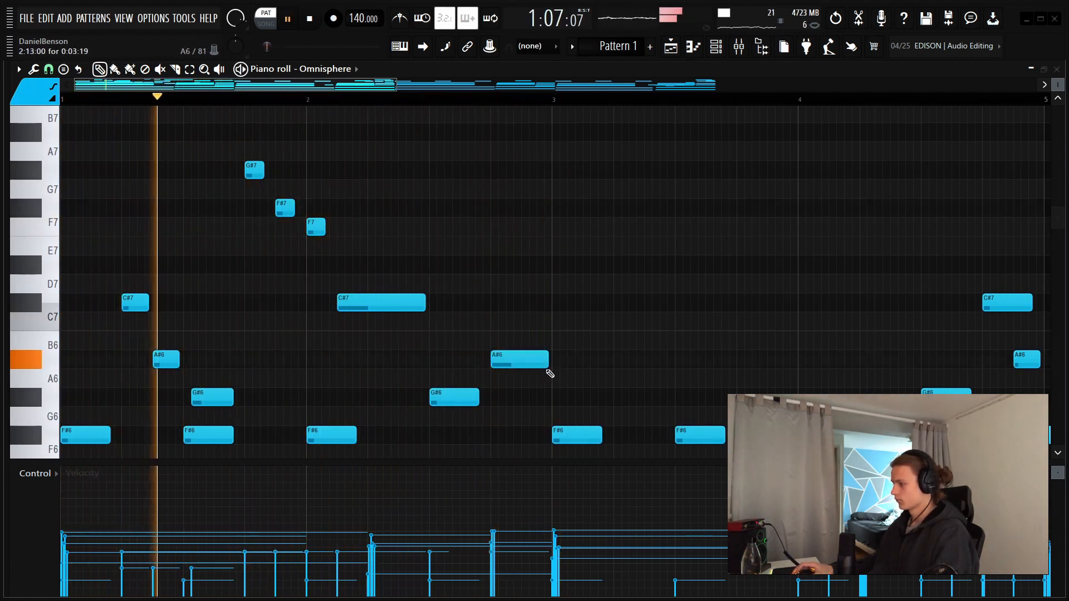
{"action": "left_click_drag", "start_coordinate": [346, 197], "coordinate": [208, 236]}
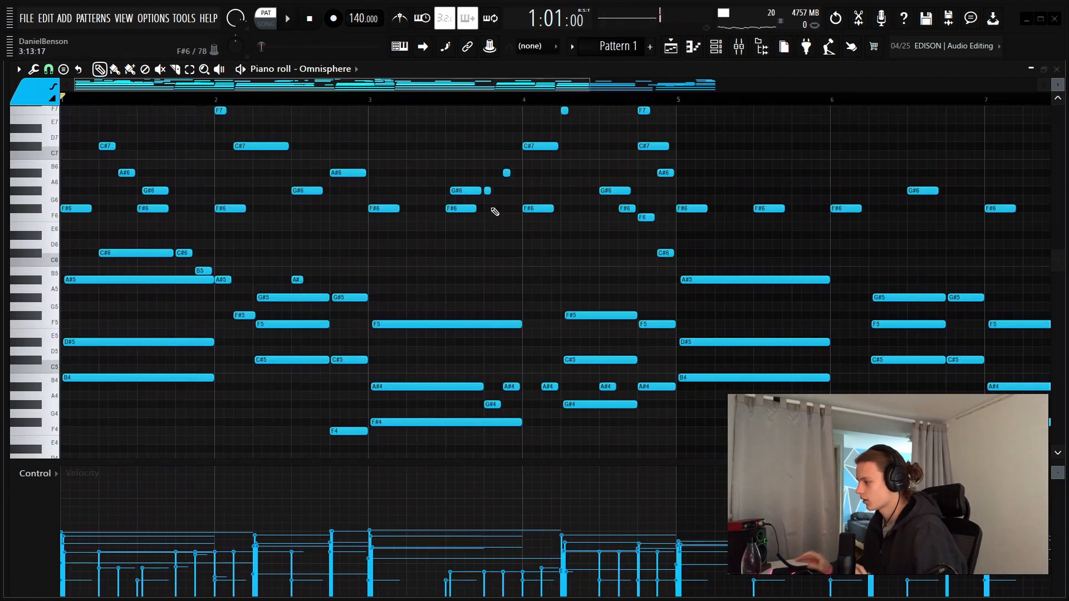
Select the time range of bars 1 to 4 with the full note range in view and play it back
{"action": "scroll", "coordinate": [497, 387], "scroll_direction": "up", "scroll_amount": 5}
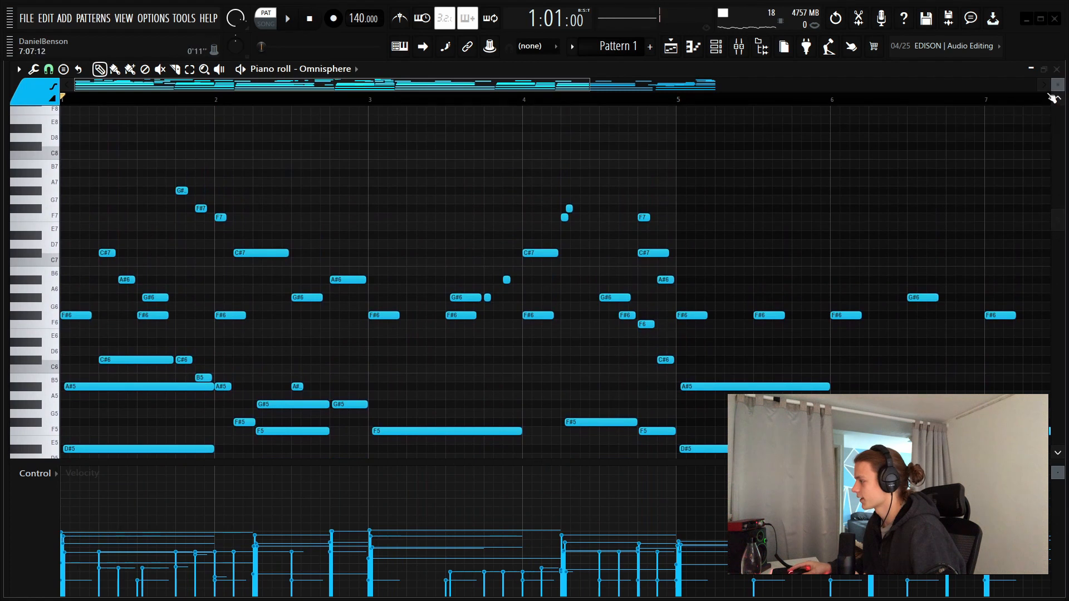
{"action": "left_click_drag", "start_coordinate": [1057, 87], "coordinate": [1058, 81]}
{"action": "left_click_drag", "start_coordinate": [677, 101], "coordinate": [63, 100]}
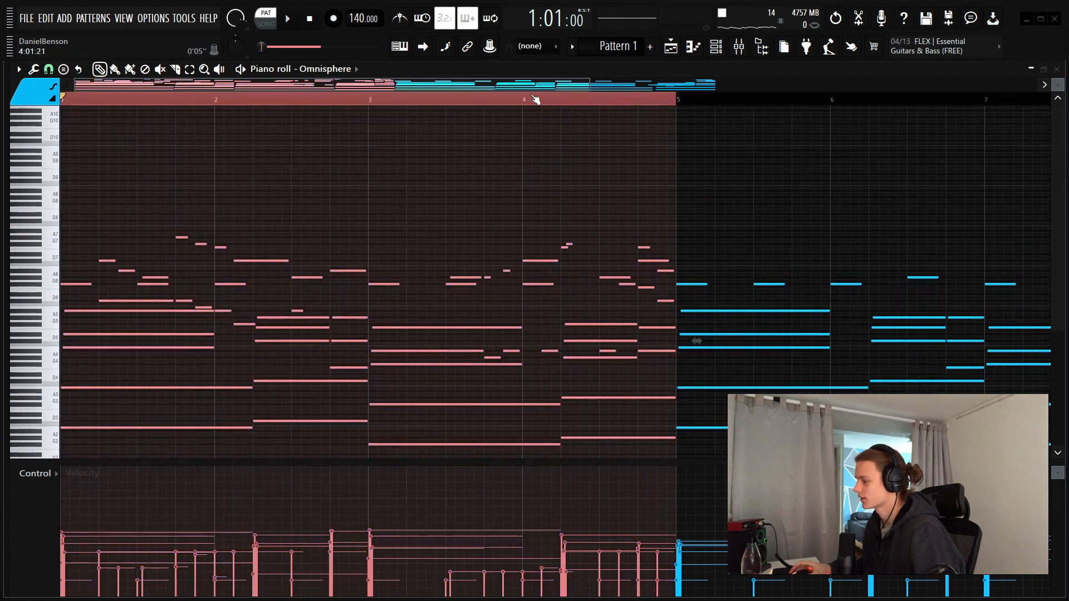
{"action": "key", "text": "space"}
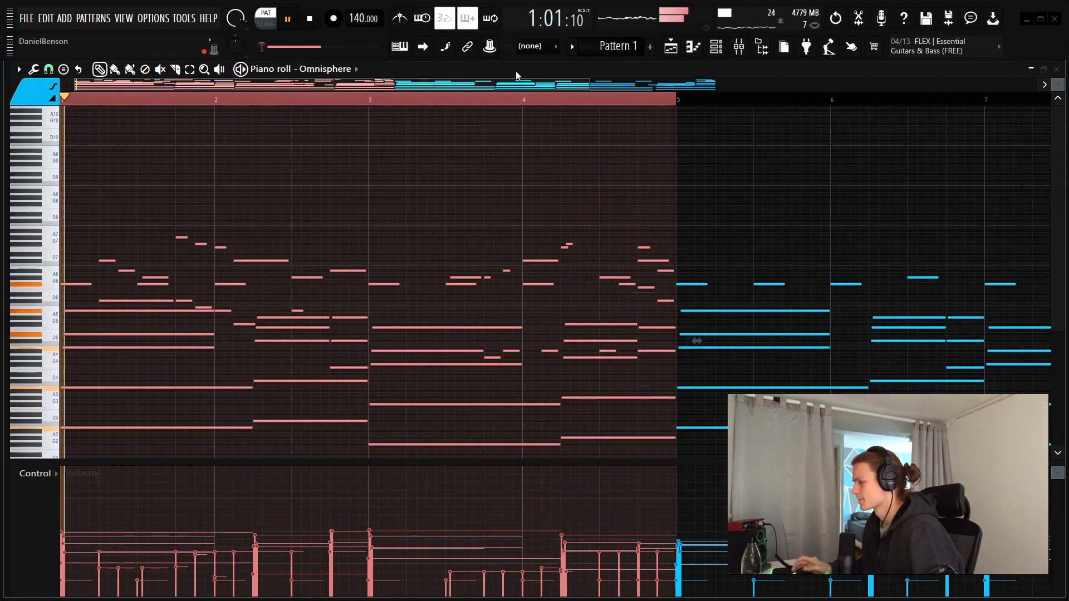
{"action": "key", "text": "space"}
Clear the time selection and examine the melody notes across bars 1 to 8
{"action": "double_click", "coordinate": [274, 102]}
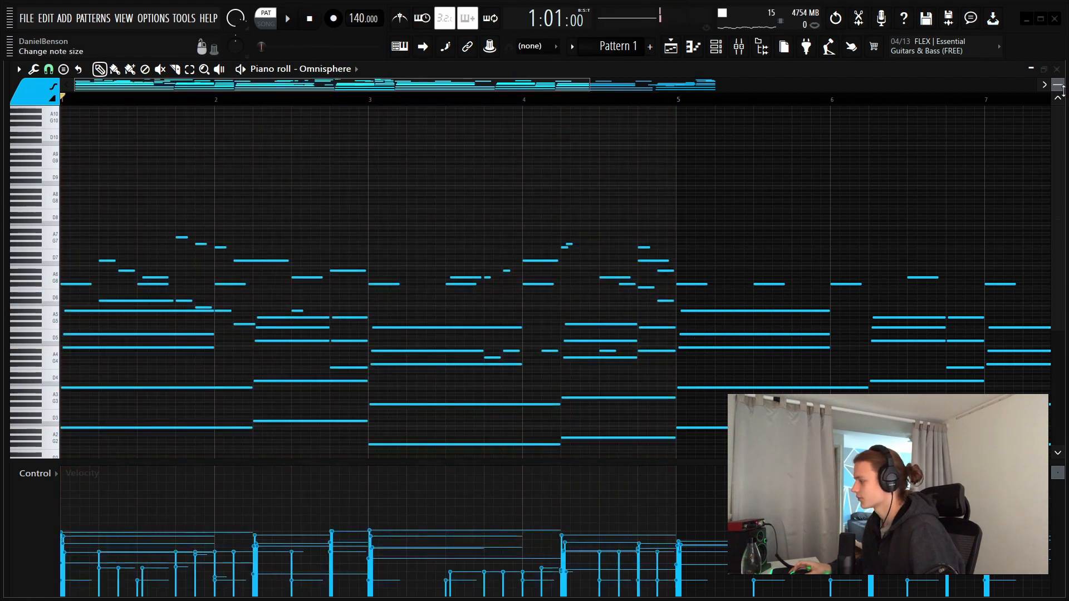
{"action": "left_click_drag", "start_coordinate": [1063, 91], "coordinate": [1062, 105]}
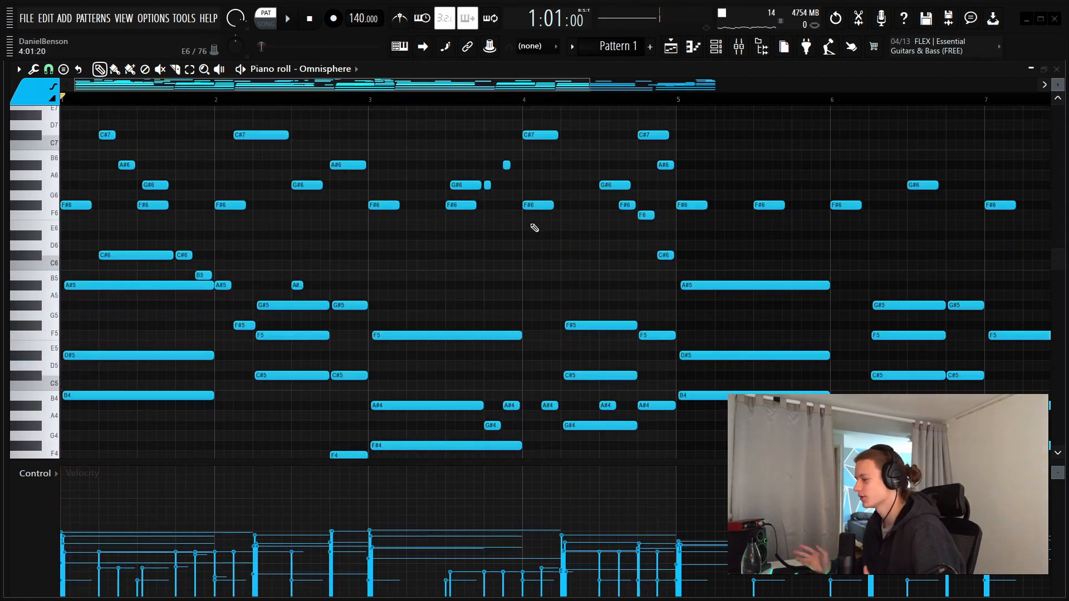
{"action": "scroll", "coordinate": [583, 99], "scroll_direction": "down", "scroll_amount": 4}
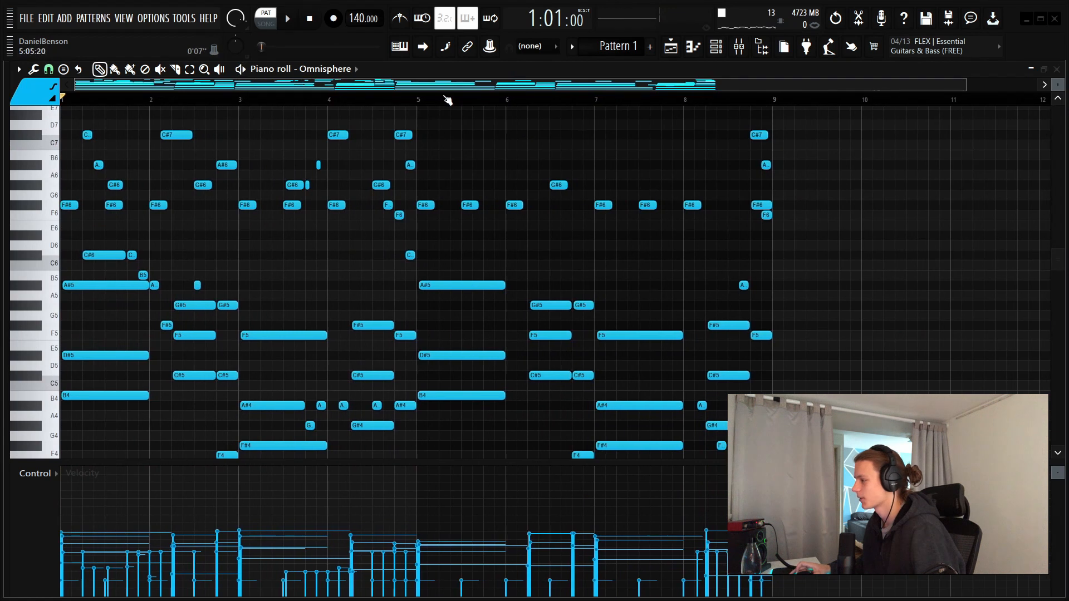
{"action": "scroll", "coordinate": [314, 176], "scroll_direction": "up", "scroll_amount": 3}
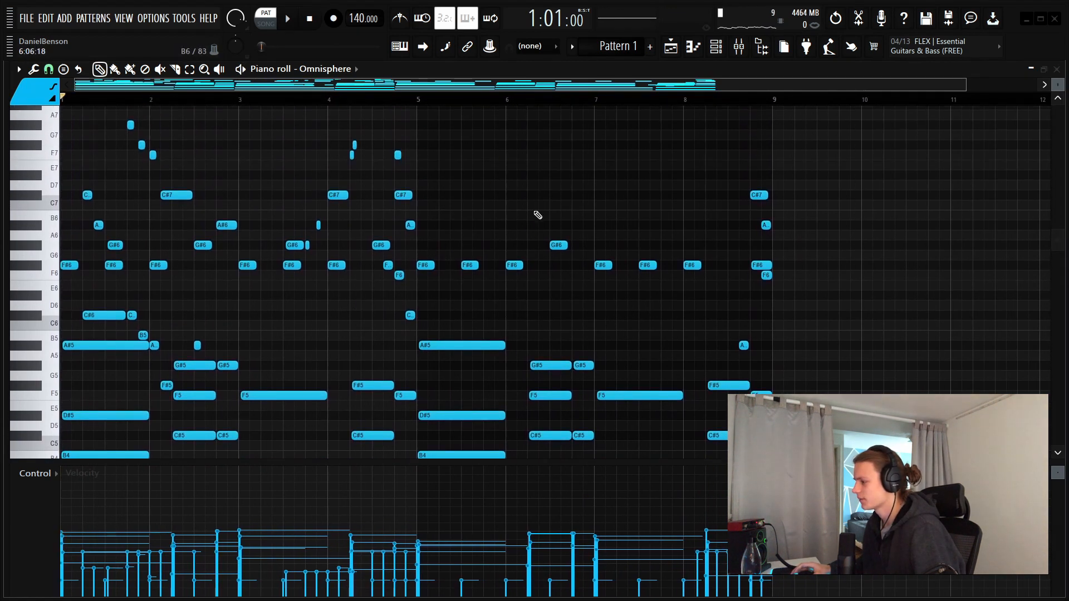
{"action": "scroll", "coordinate": [498, 216], "scroll_direction": "down", "scroll_amount": 2}
{"action": "scroll", "coordinate": [499, 215], "scroll_direction": "up", "scroll_amount": 4}
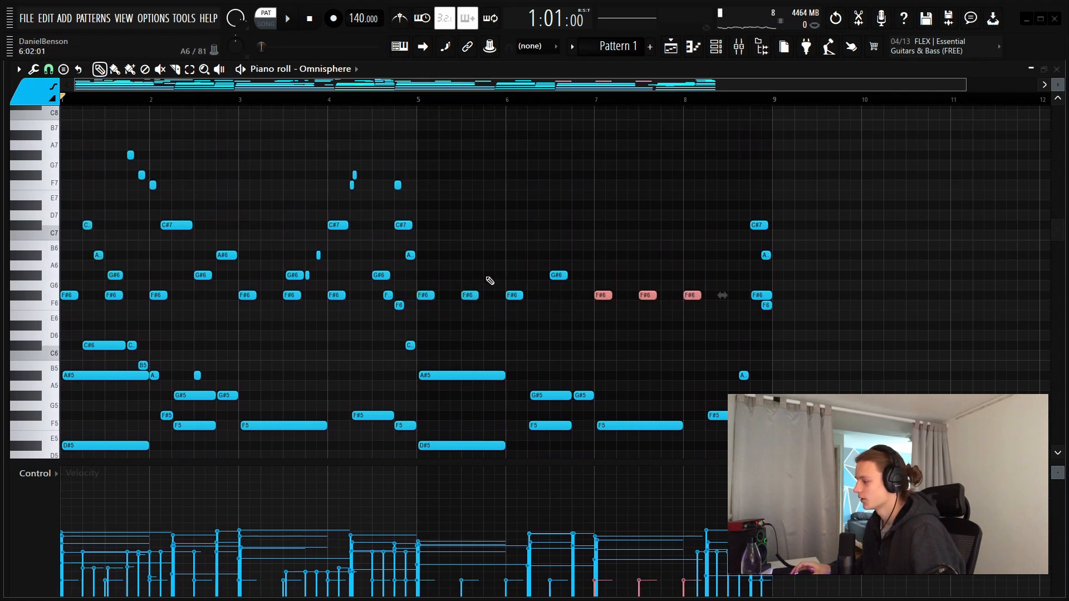
Copy the short high melody notes from bar 1 to the same place in bar 5 and transpose the copies down one octave
{"action": "scroll", "coordinate": [473, 281], "scroll_direction": "down", "scroll_amount": 6}
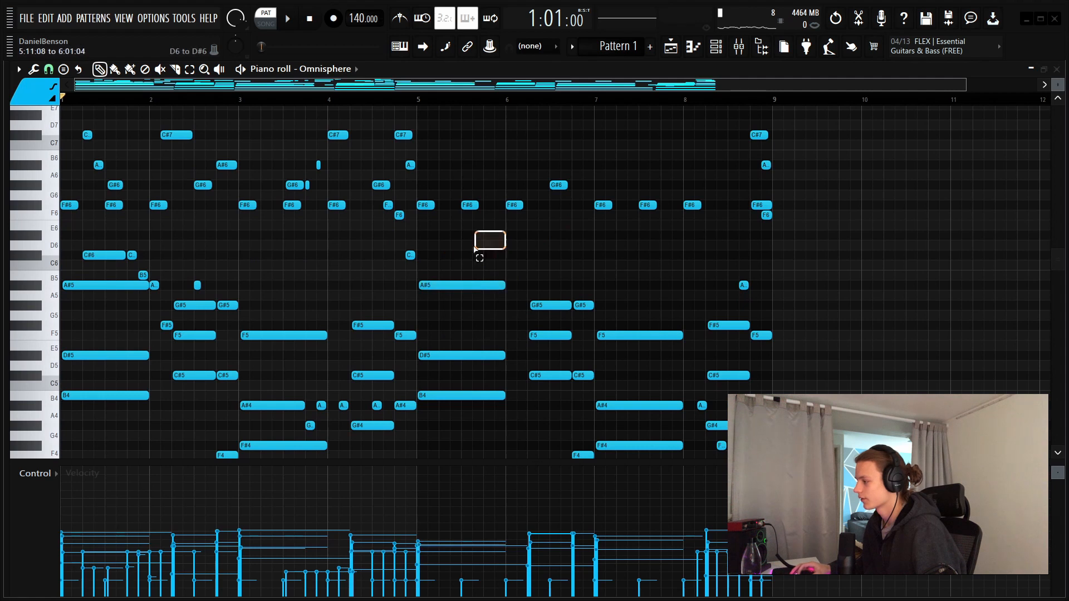
{"action": "scroll", "coordinate": [306, 243], "scroll_direction": "up", "scroll_amount": 10}
{"action": "left_click_drag", "start_coordinate": [153, 192], "coordinate": [76, 287]}
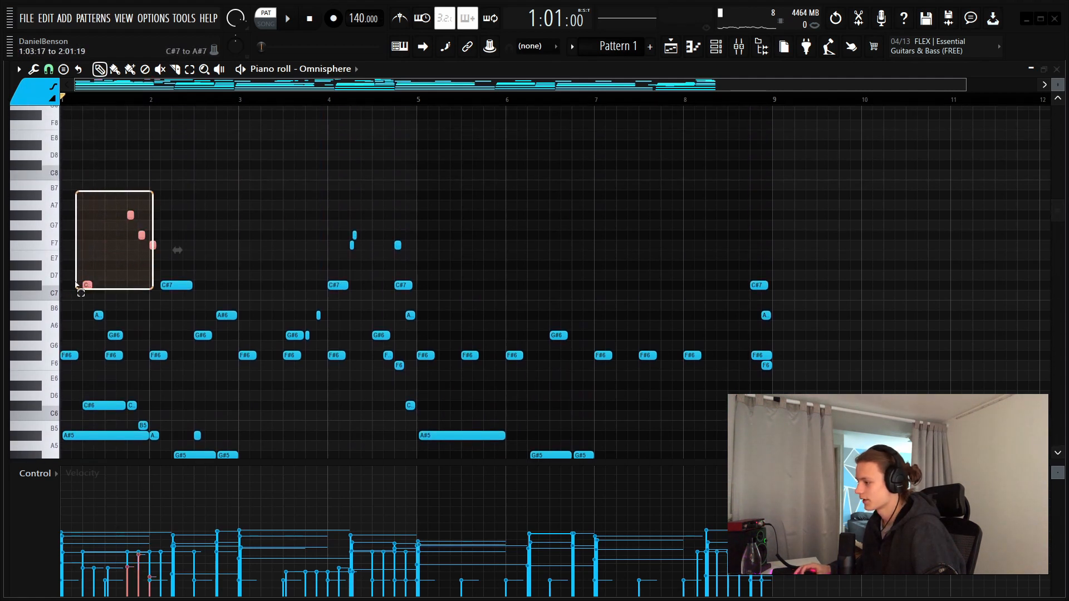
{"action": "left_click_drag", "start_coordinate": [58, 338], "coordinate": [59, 339]}
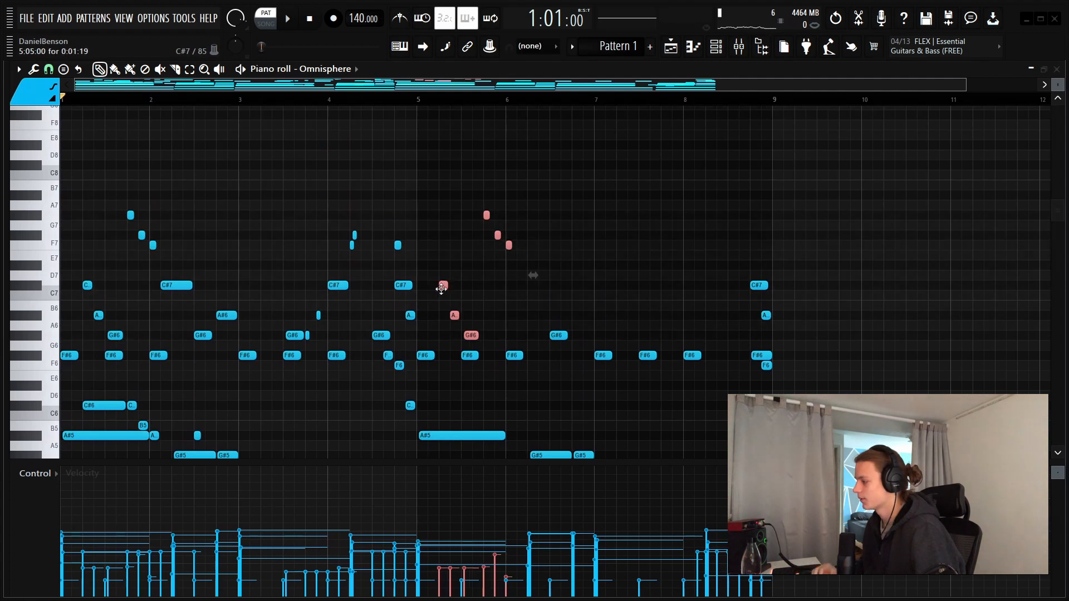
{"action": "key", "text": "ctrl+Down"}
Play the pattern from the start of bar 5 with the copied melody notes in closer view
{"action": "left_click_drag", "start_coordinate": [1053, 84], "coordinate": [1054, 108]}
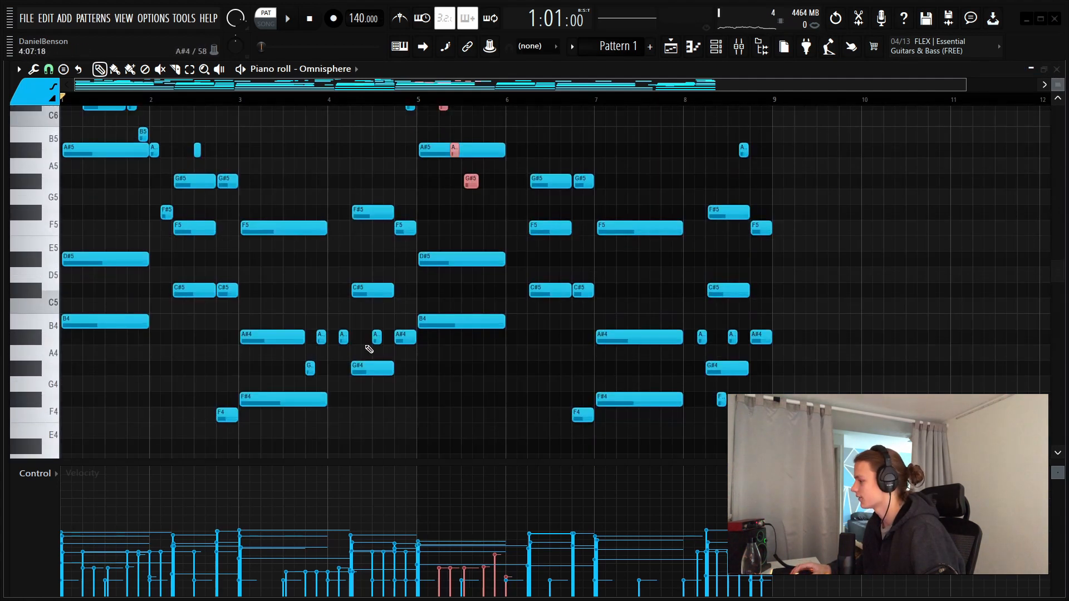
{"action": "scroll", "coordinate": [370, 345], "scroll_direction": "up", "scroll_amount": 5}
{"action": "left_click", "coordinate": [415, 100]}
{"action": "key", "text": "space"}
{"action": "scroll", "coordinate": [415, 101], "scroll_direction": "up", "scroll_amount": 2}
{"action": "scroll", "coordinate": [418, 104], "scroll_direction": "up", "scroll_amount": 2}
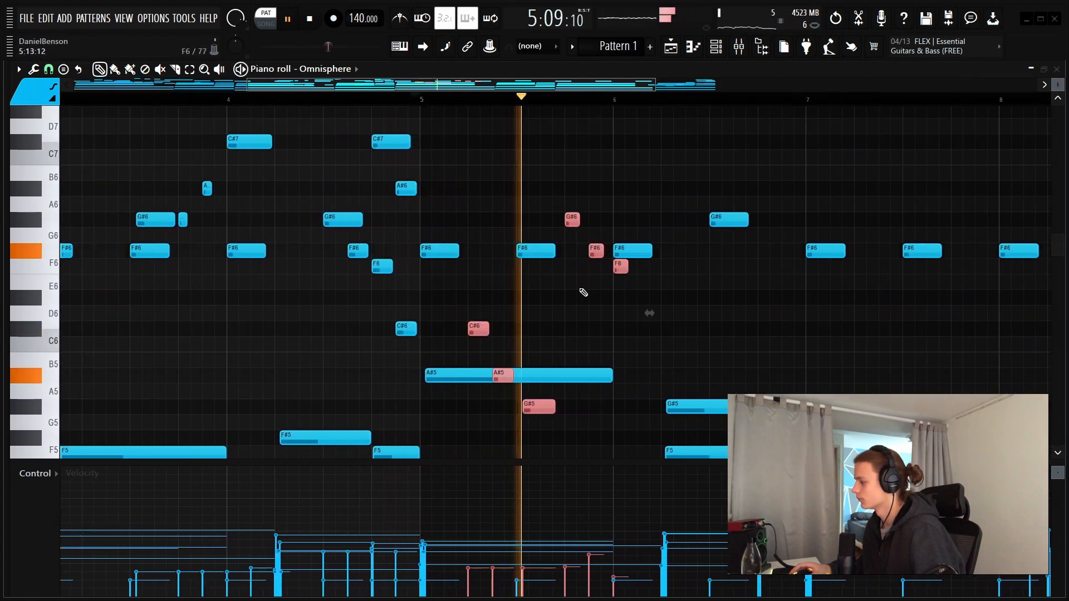
Add a G#6 note in the middle of bar 5, extend it to match the G#5 below, and play it back
{"action": "left_click", "coordinate": [546, 312]}
{"action": "key", "text": "space"}
{"action": "left_click", "coordinate": [528, 219]}
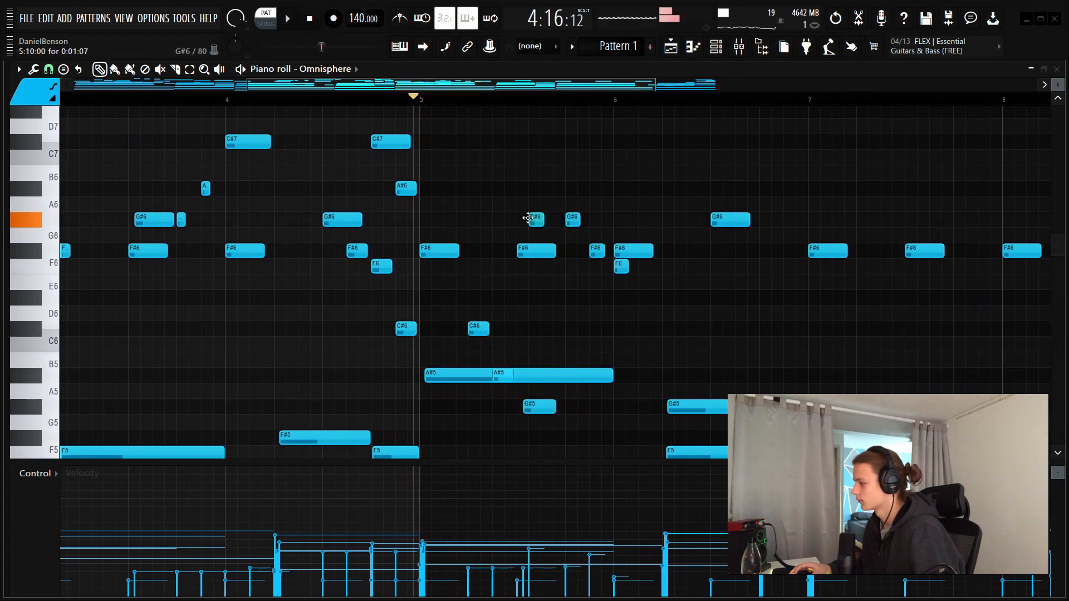
{"action": "key", "text": "space"}
{"action": "left_click_drag", "start_coordinate": [537, 218], "coordinate": [557, 219]}
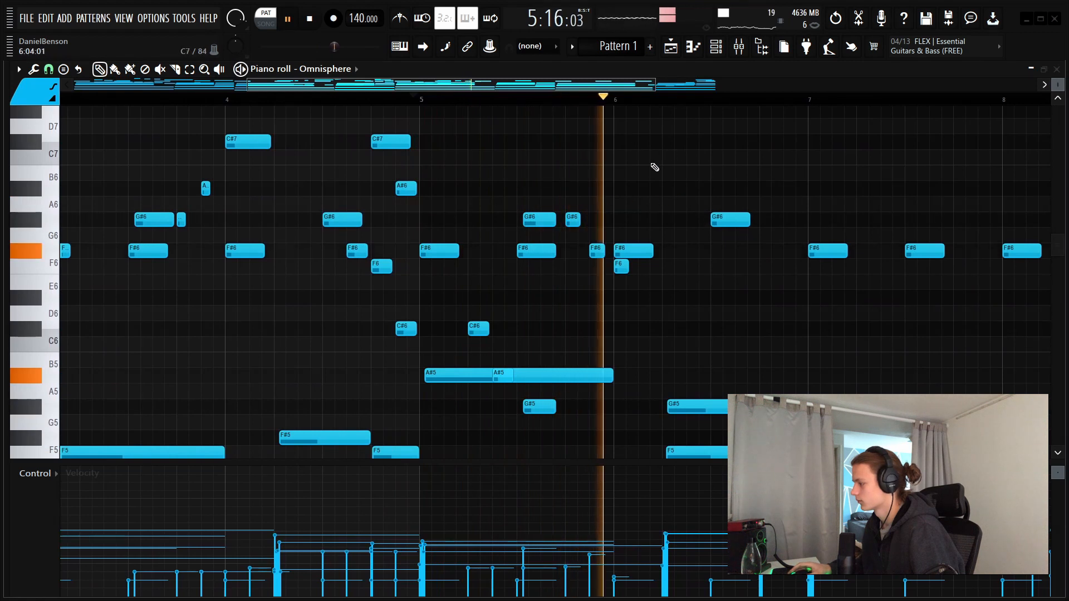
Nudge the first F#6 note of bar 6 slightly later and add another F#6 near the end of that bar
{"action": "left_click_drag", "start_coordinate": [626, 255], "coordinate": [632, 254]}
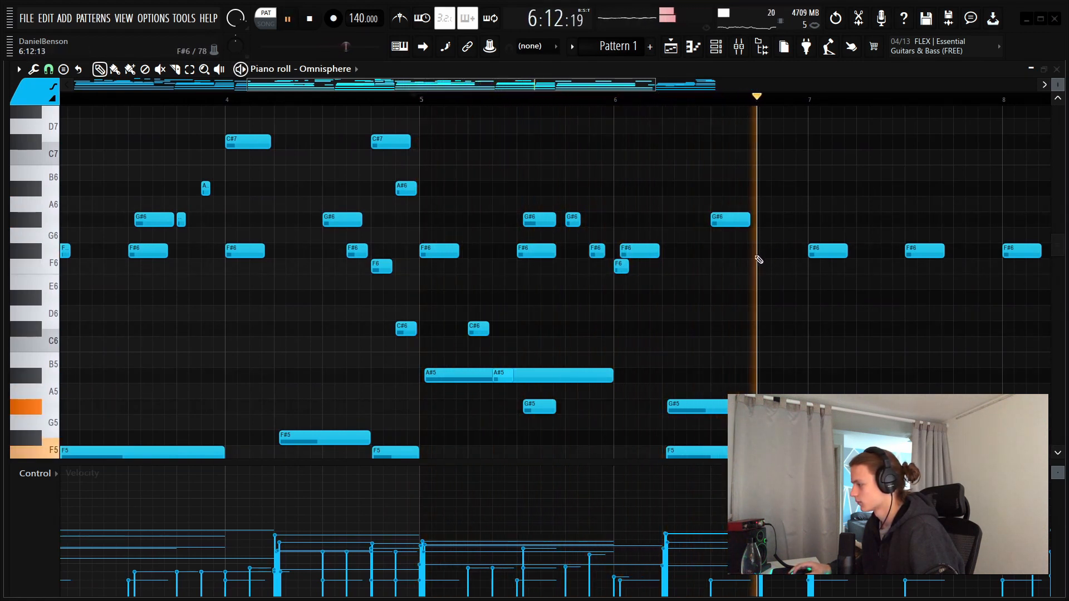
{"action": "right_click", "coordinate": [772, 295]}
{"action": "scroll", "coordinate": [535, 310], "scroll_direction": "up", "scroll_amount": 3}
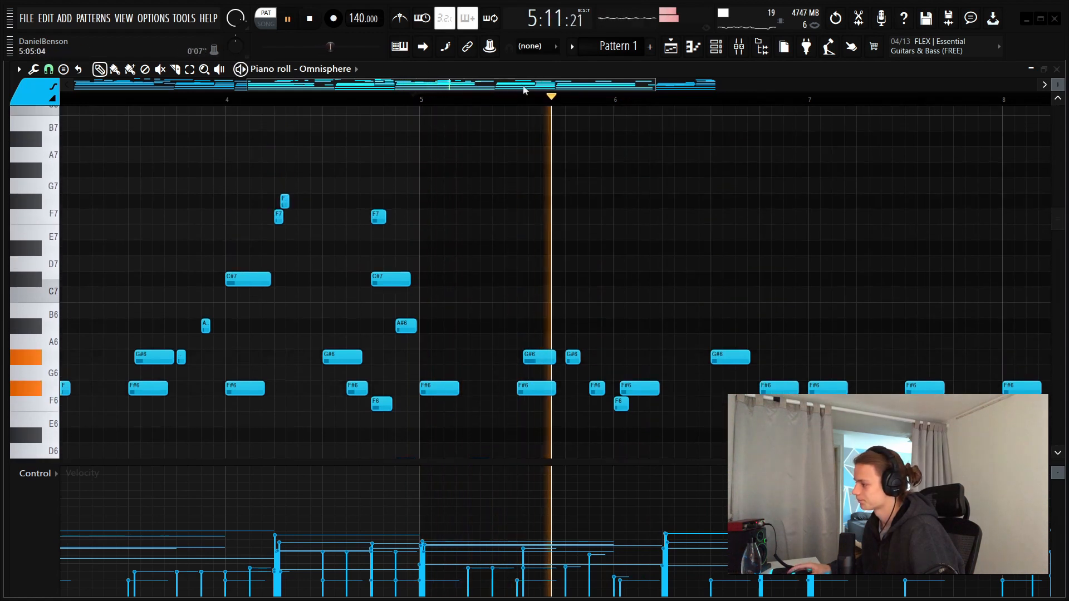
Lengthen the short G#6 note in the middle of bar 7 and play back the surrounding melody
{"action": "scroll", "coordinate": [441, 102], "scroll_direction": "down", "scroll_amount": 4}
{"action": "scroll", "coordinate": [573, 327], "scroll_direction": "down", "scroll_amount": 4}
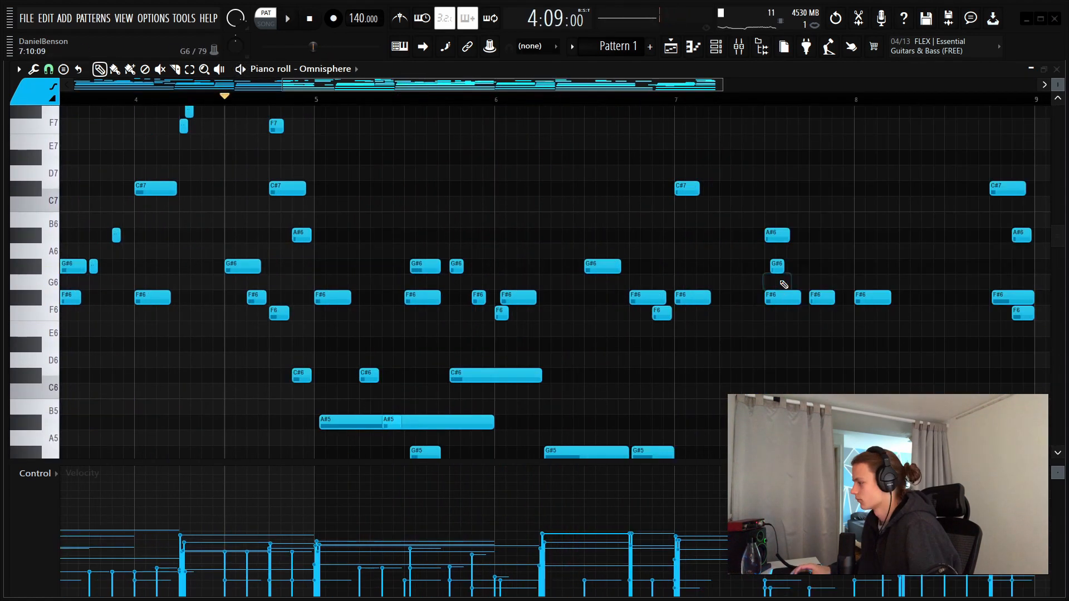
{"action": "key", "text": "space"}
{"action": "left_click_drag", "start_coordinate": [784, 267], "coordinate": [801, 268]}
{"action": "left_click", "coordinate": [798, 267]}
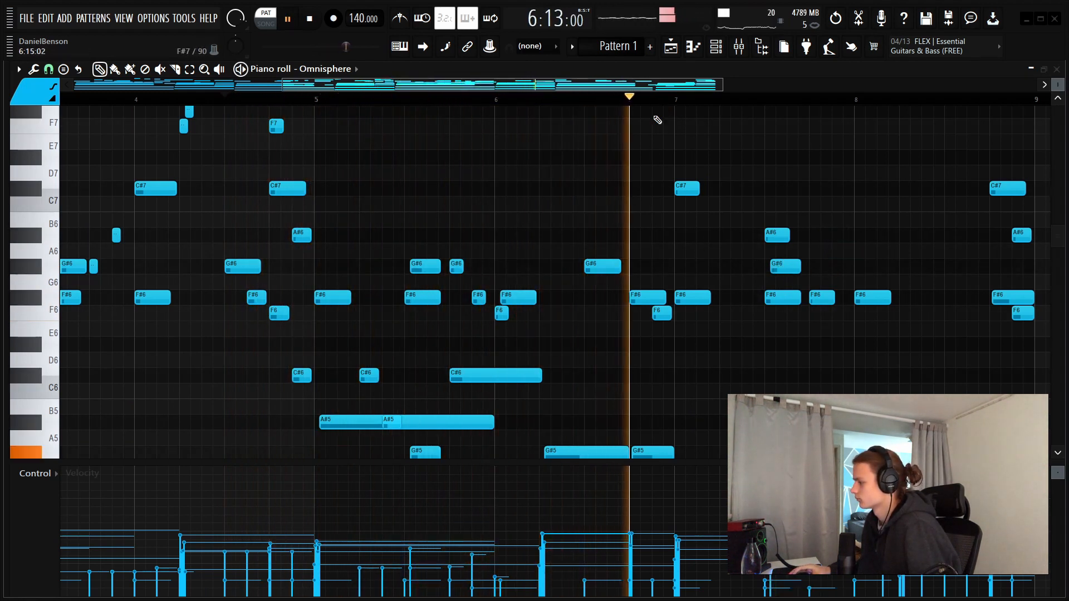
{"action": "key", "text": "space"}
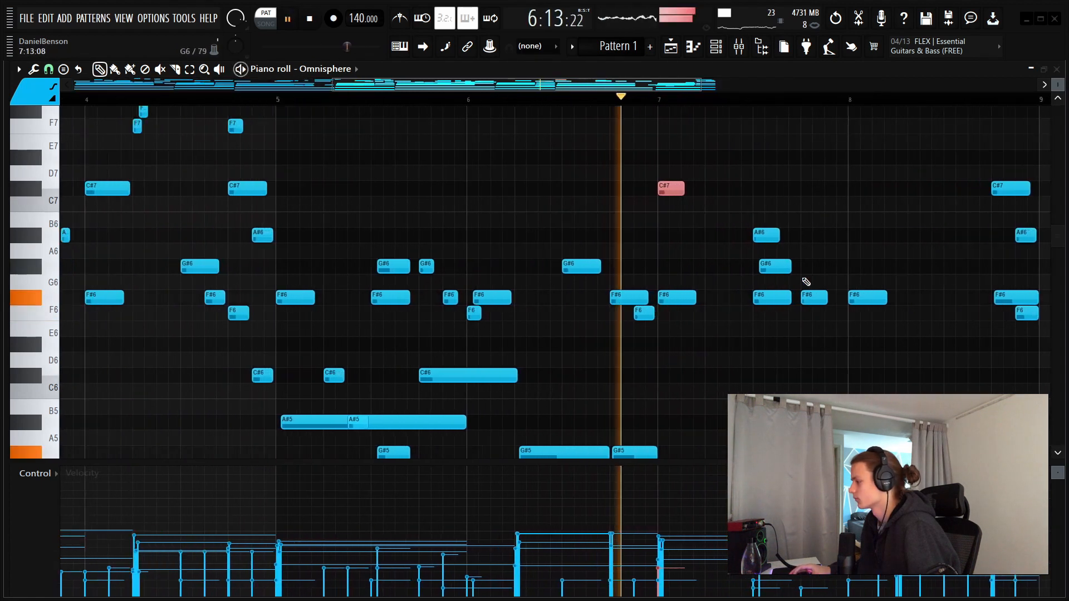
{"action": "left_click_drag", "start_coordinate": [810, 245], "coordinate": [794, 267]}
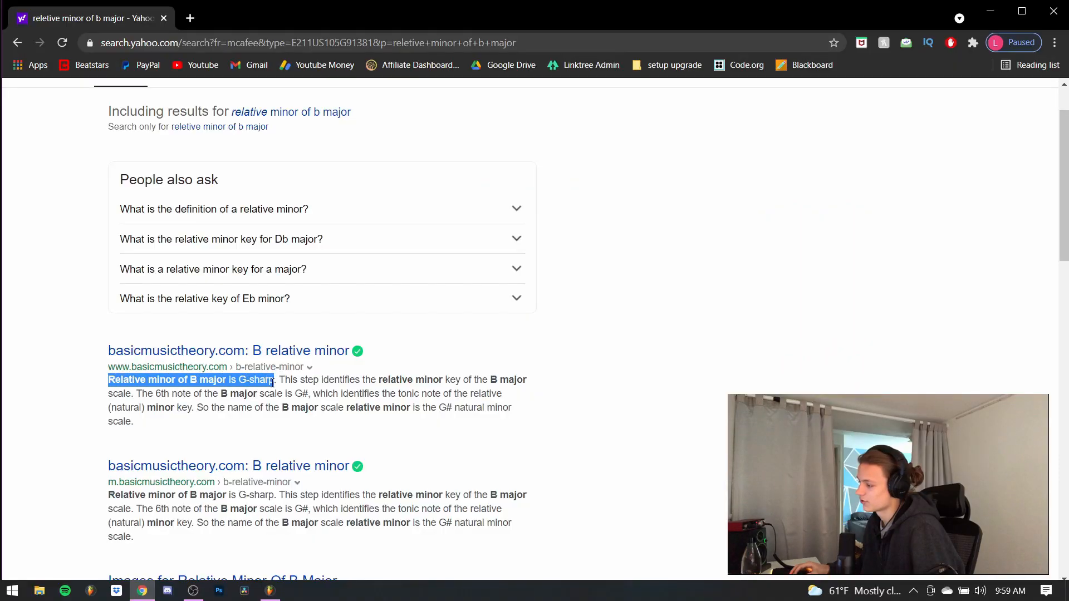
Minimize the web browser to return to FL Studio and transpose the whole Omnisphere pattern down three semitones
{"action": "left_click", "coordinate": [991, 13]}
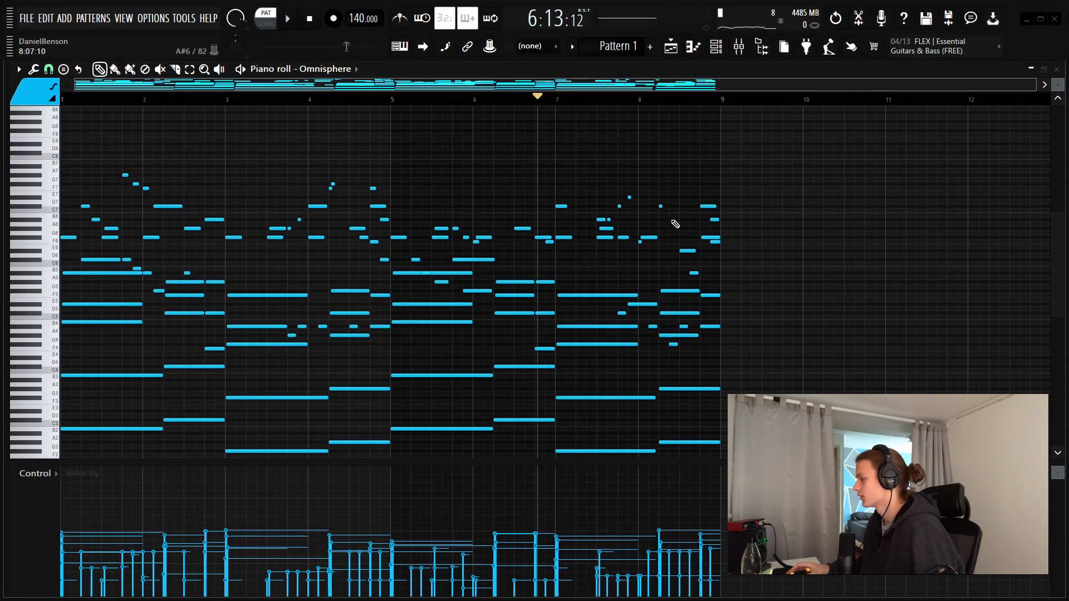
{"action": "left_click_drag", "start_coordinate": [1058, 88], "coordinate": [1058, 101]}
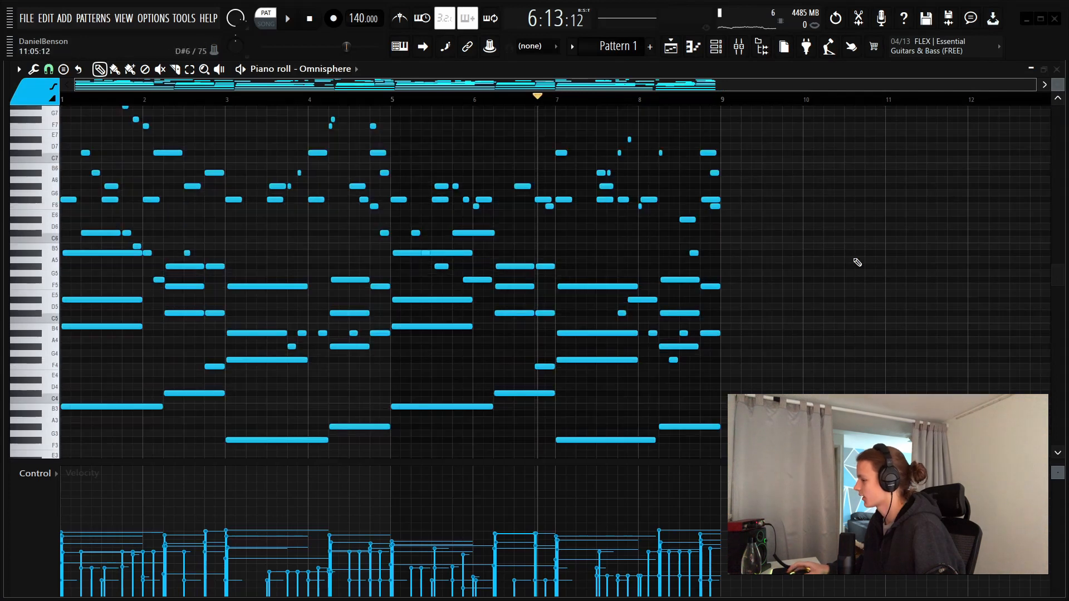
{"action": "scroll", "coordinate": [455, 395], "scroll_direction": "down", "scroll_amount": 2}
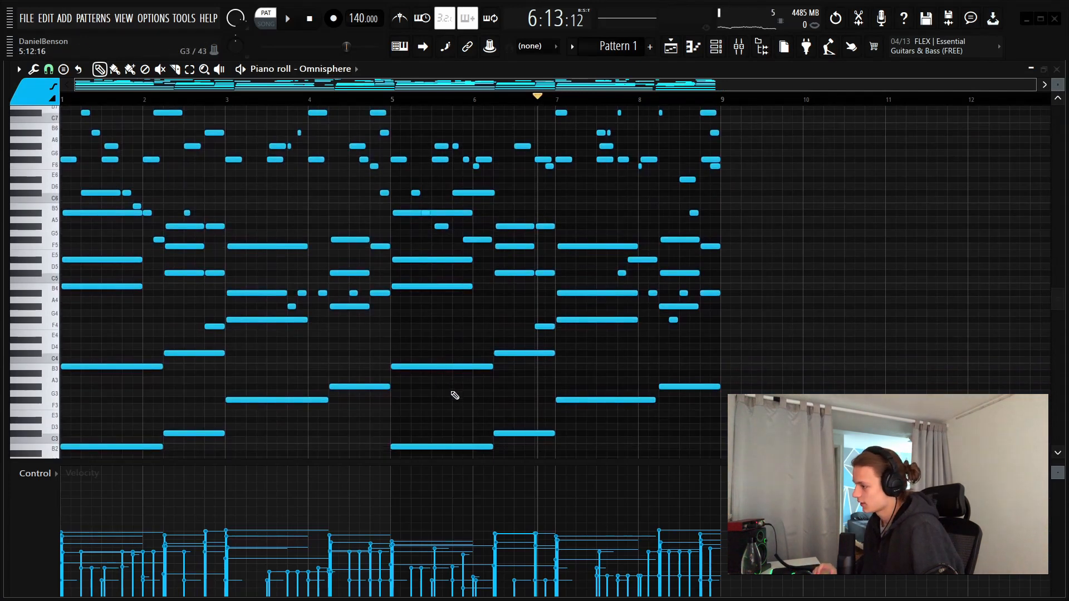
{"action": "scroll", "coordinate": [455, 395], "scroll_direction": "down", "scroll_amount": 2}
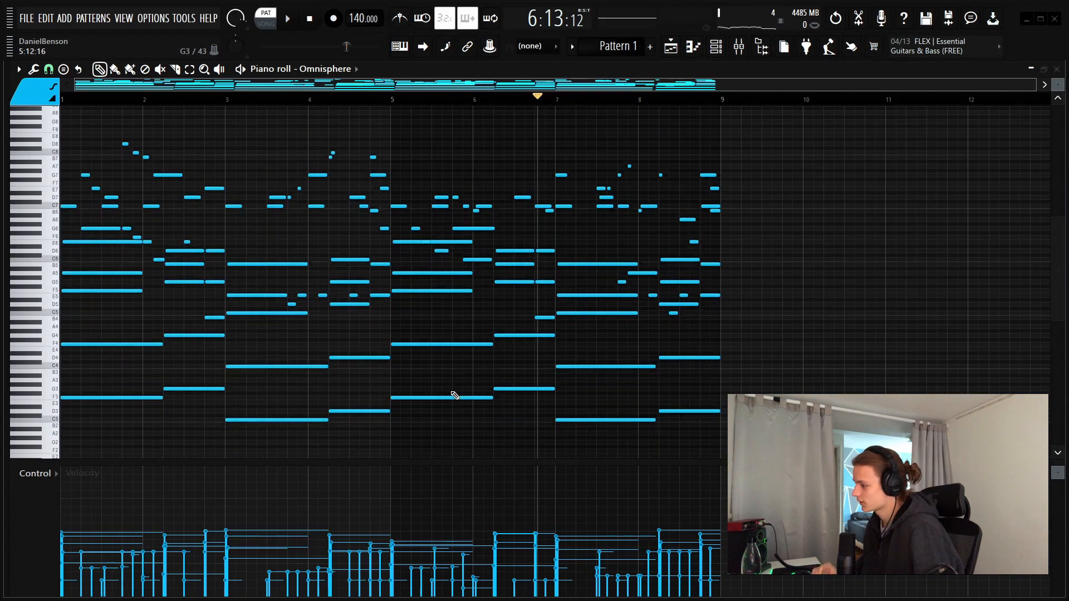
{"action": "key", "text": "ctrl+Down"}
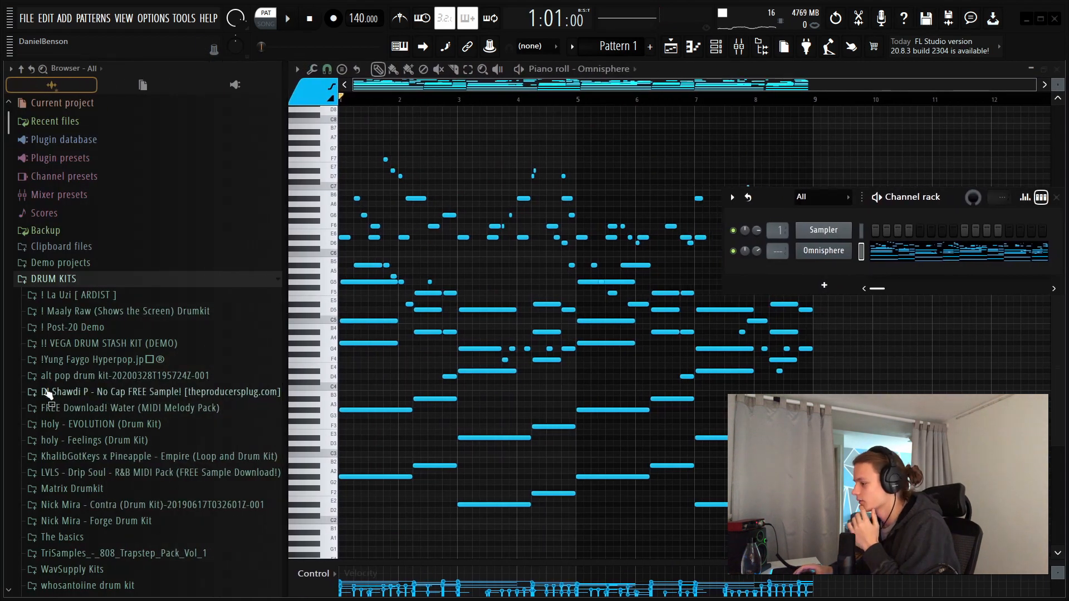
Open the guitar folder of the nico baran – Exotic Vol. 3 one-shot kit among the One Shot Kits
{"action": "scroll", "coordinate": [47, 392], "scroll_direction": "down", "scroll_amount": 8}
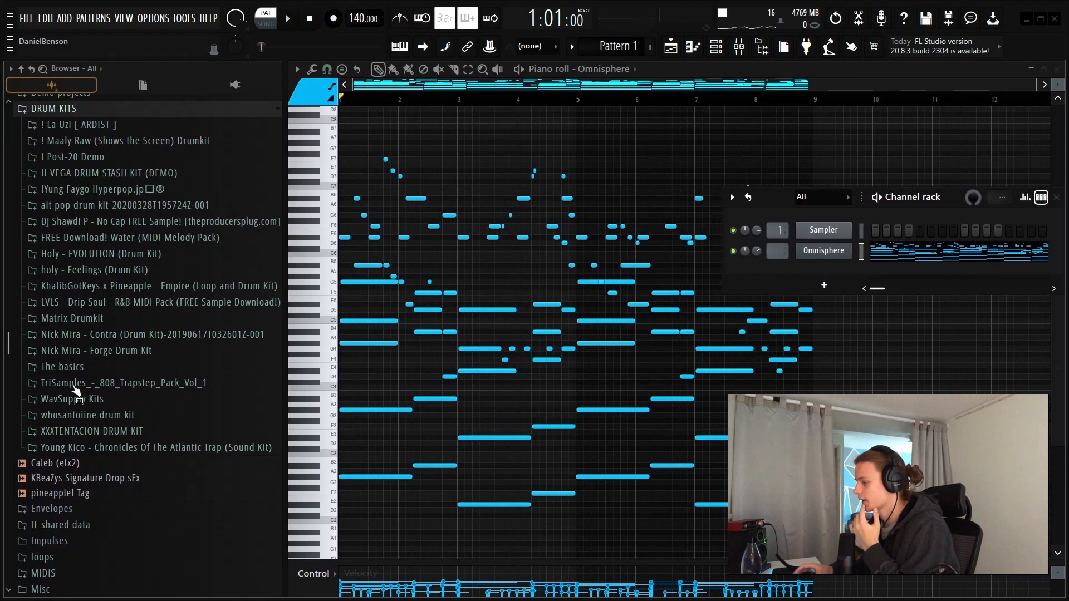
{"action": "left_click", "coordinate": [58, 443]}
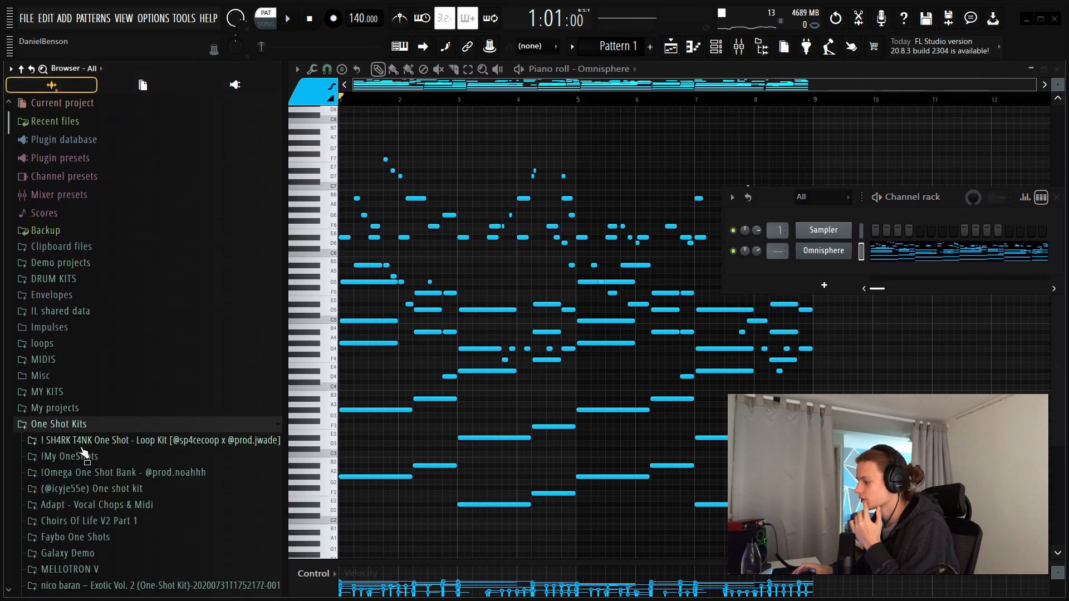
{"action": "scroll", "coordinate": [111, 440], "scroll_direction": "down", "scroll_amount": 4}
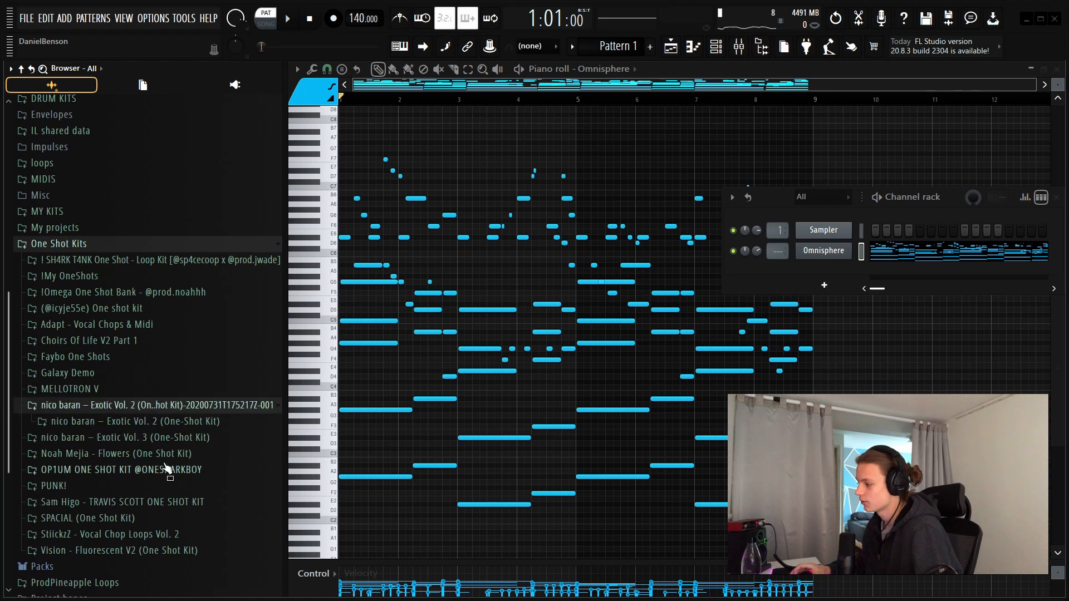
{"action": "left_click", "coordinate": [117, 422]}
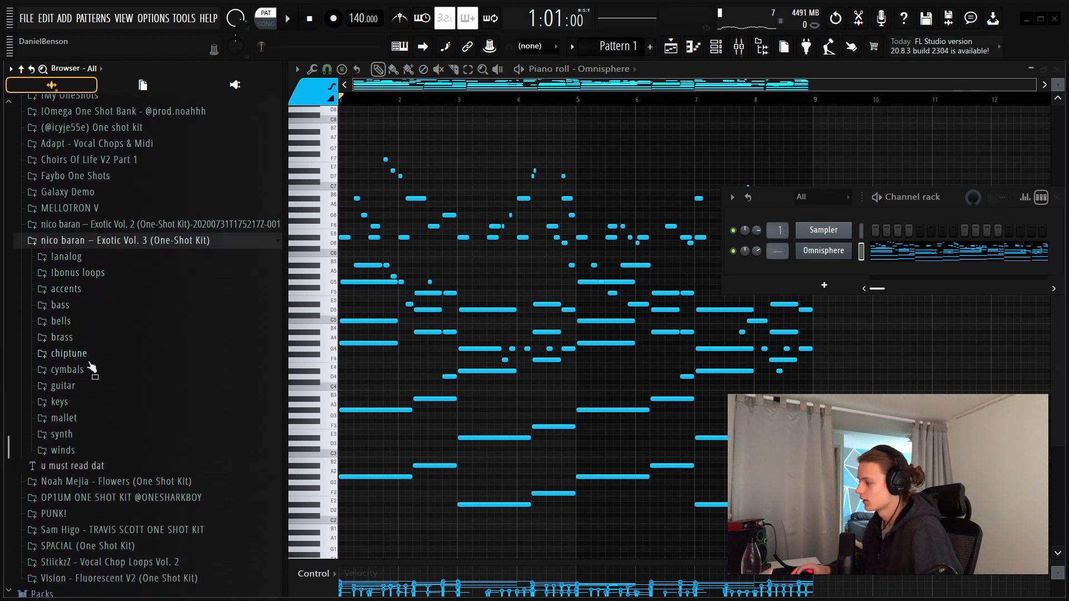
{"action": "left_click", "coordinate": [87, 384]}
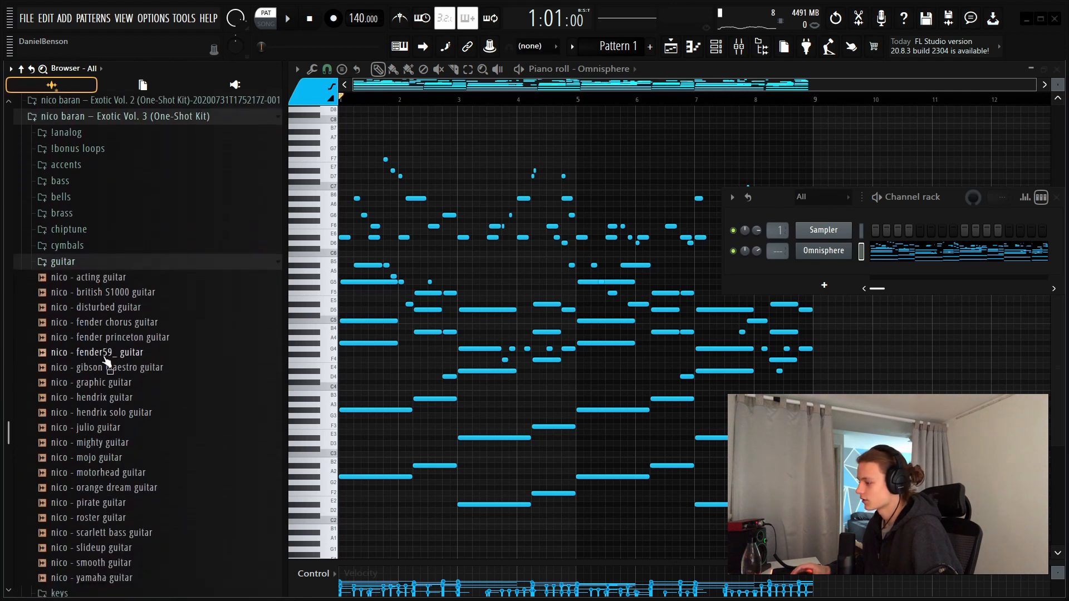
Add the nico - graphic guitar sample as a new channel, hide the file browser and open the channel's piano roll
{"action": "left_click_drag", "start_coordinate": [104, 352], "coordinate": [807, 279]}
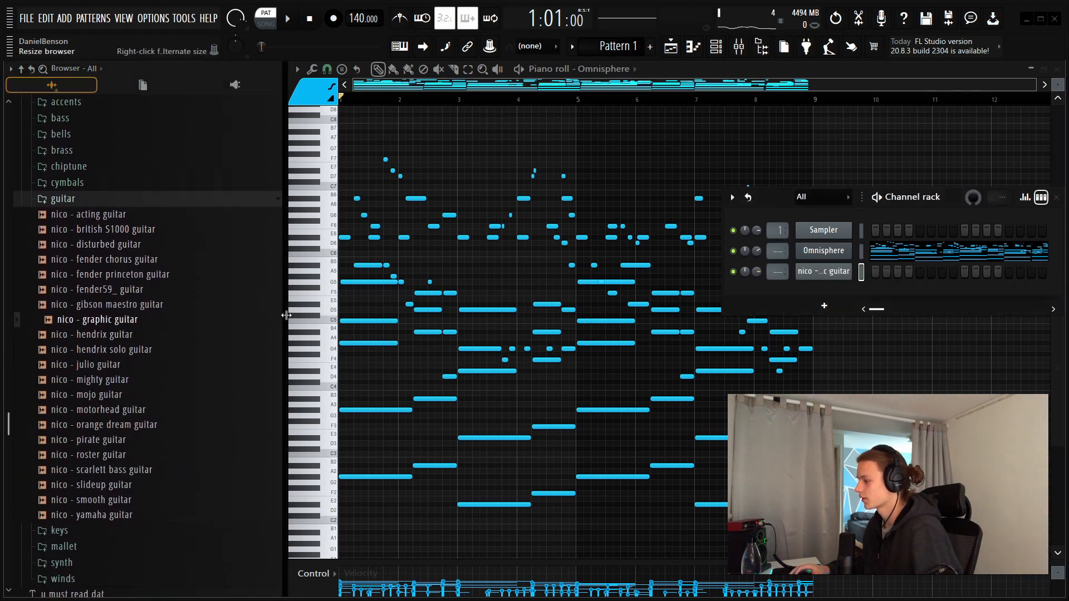
{"action": "left_click_drag", "start_coordinate": [285, 320], "coordinate": [61, 316]}
{"action": "right_click", "coordinate": [545, 273]}
{"action": "left_click", "coordinate": [606, 270]}
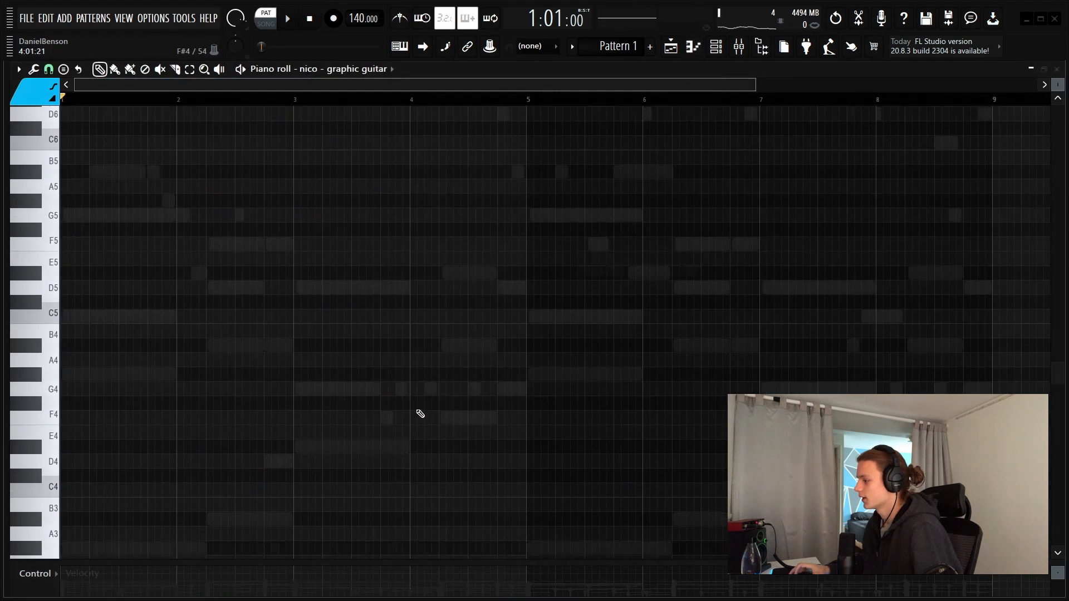
Place a G#3 guitar note at bar 1 and an A#3 at 2:05, stretching both to five beats long
{"action": "left_click", "coordinate": [66, 433]}
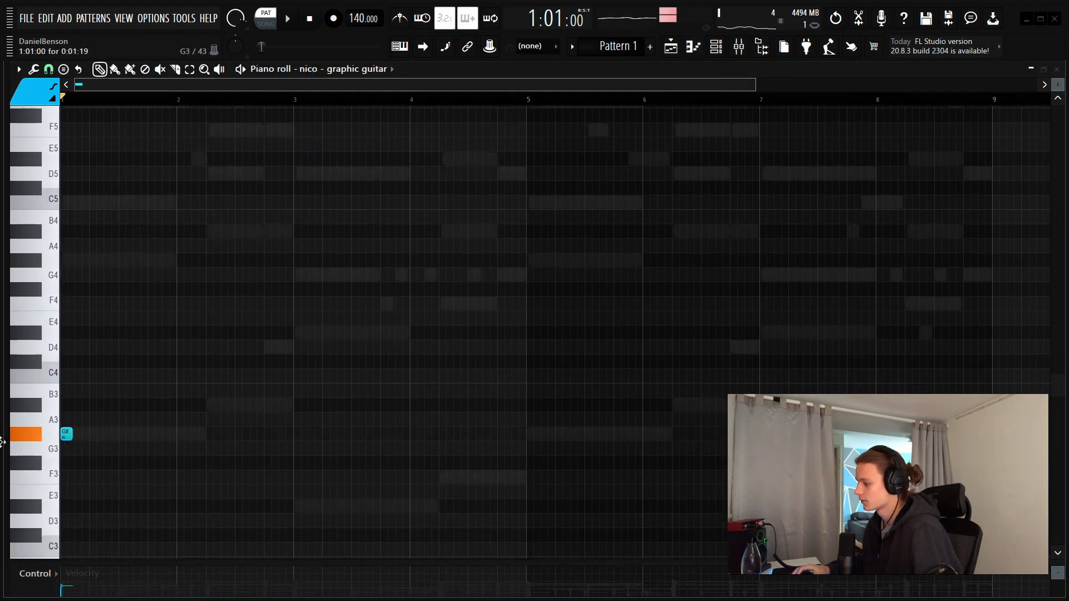
{"action": "key", "text": "space"}
{"action": "left_click", "coordinate": [212, 405]}
{"action": "left_click_drag", "start_coordinate": [234, 384], "coordinate": [208, 437]}
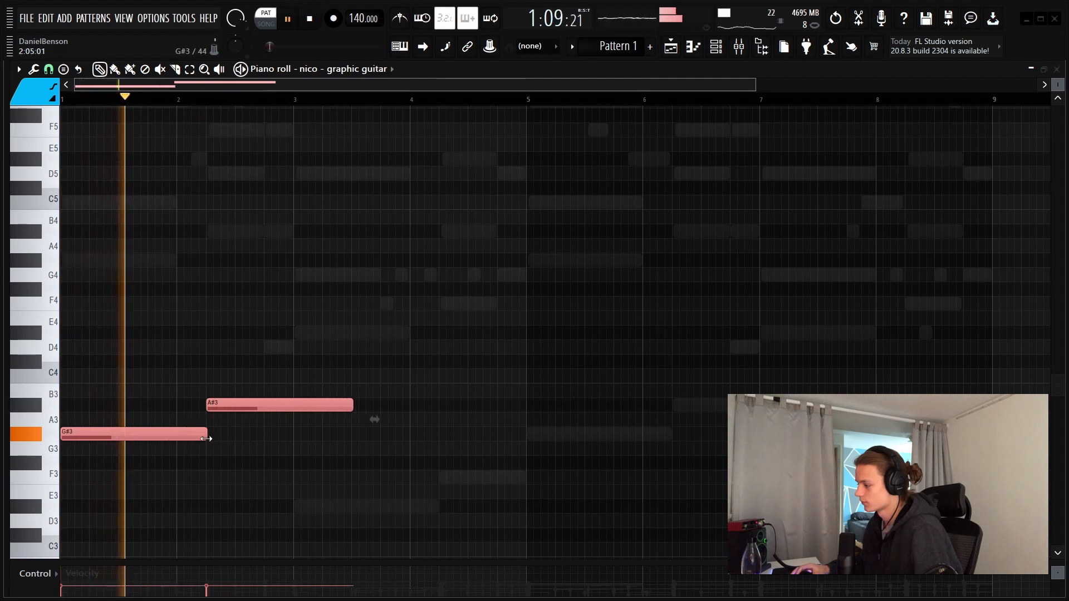
Raise the velocity of the G#3 and A#3 guitar notes equally and play them back
{"action": "left_click", "coordinate": [237, 449]}
{"action": "key", "text": "space"}
{"action": "right_click", "coordinate": [261, 452]}
{"action": "left_click_drag", "start_coordinate": [216, 573], "coordinate": [68, 574]}
{"action": "key", "text": "space"}
{"action": "left_click", "coordinate": [280, 464]}
{"action": "right_click", "coordinate": [282, 467]}
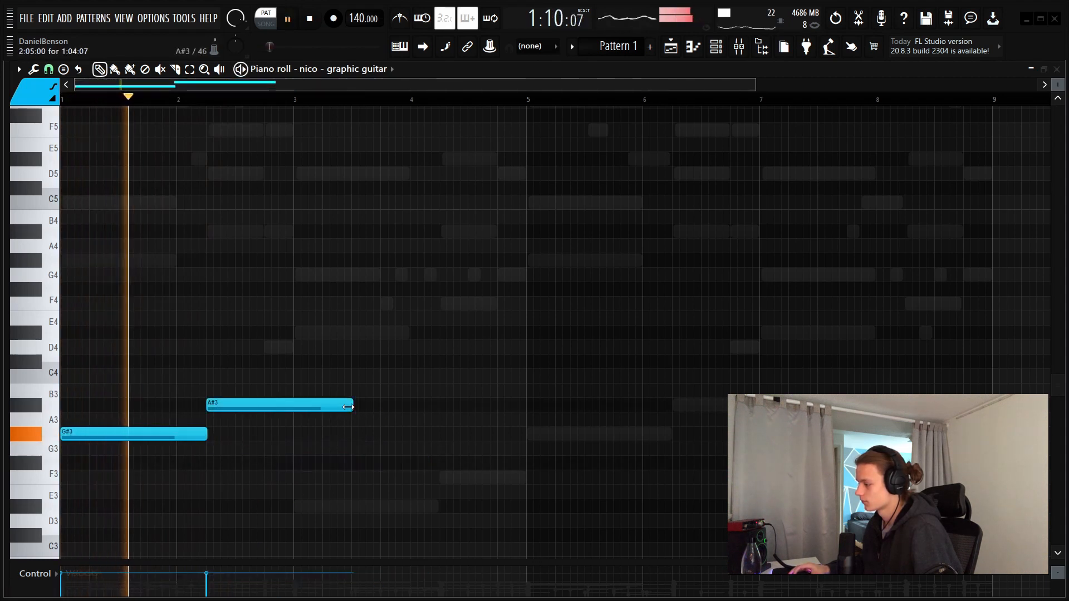
Shorten the A#3 to end just before 2:13, and add a D4 and a minimal-velocity A#4 at 2:13
{"action": "left_click_drag", "start_coordinate": [352, 405], "coordinate": [262, 418]}
{"action": "key", "text": "space"}
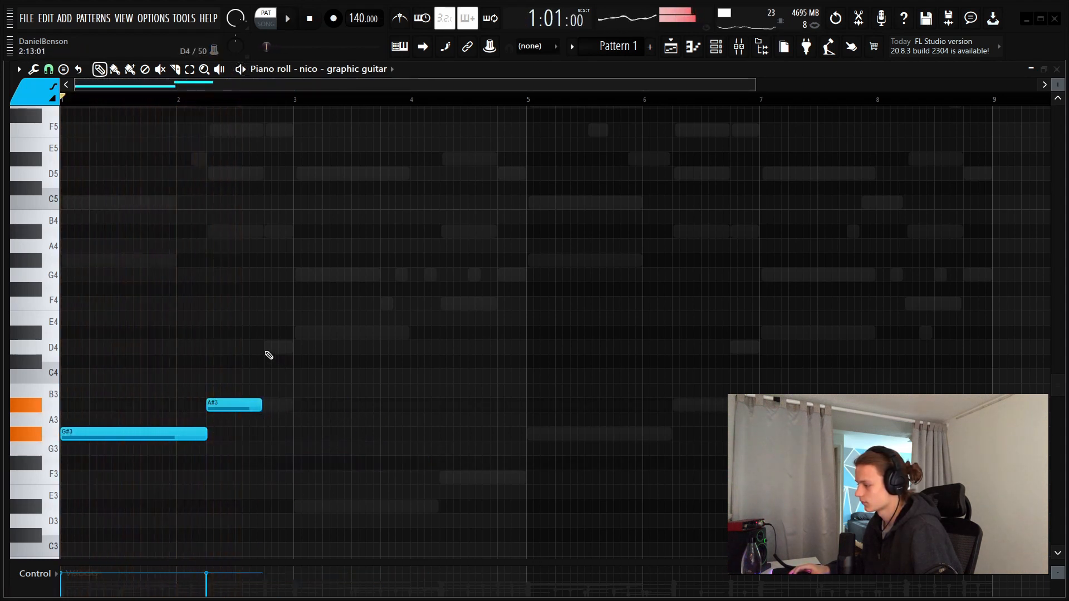
{"action": "left_click", "coordinate": [274, 346]}
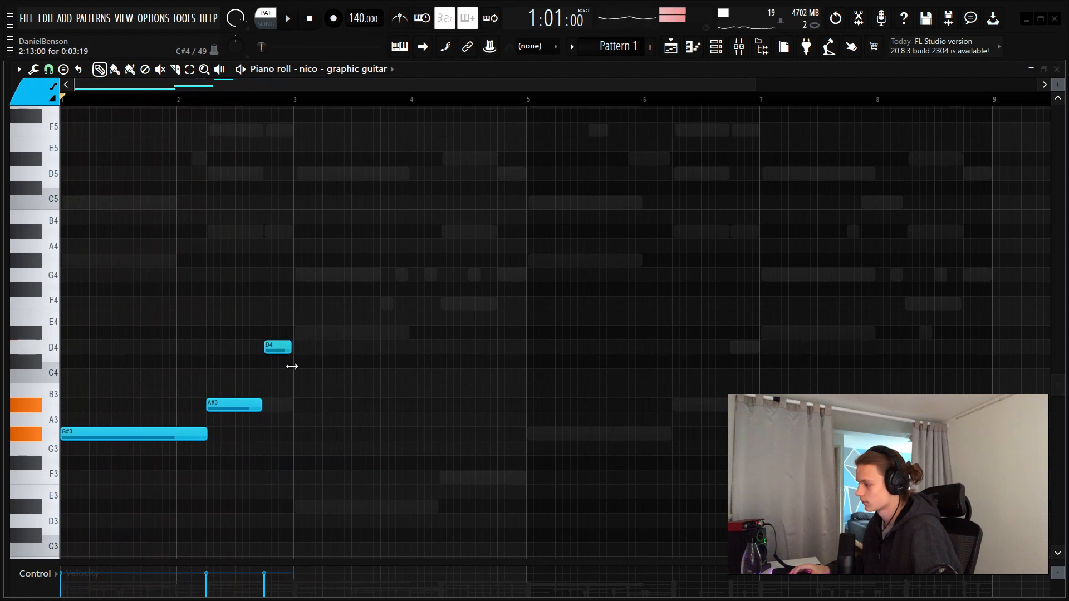
{"action": "key", "text": "ctrl+Up"}
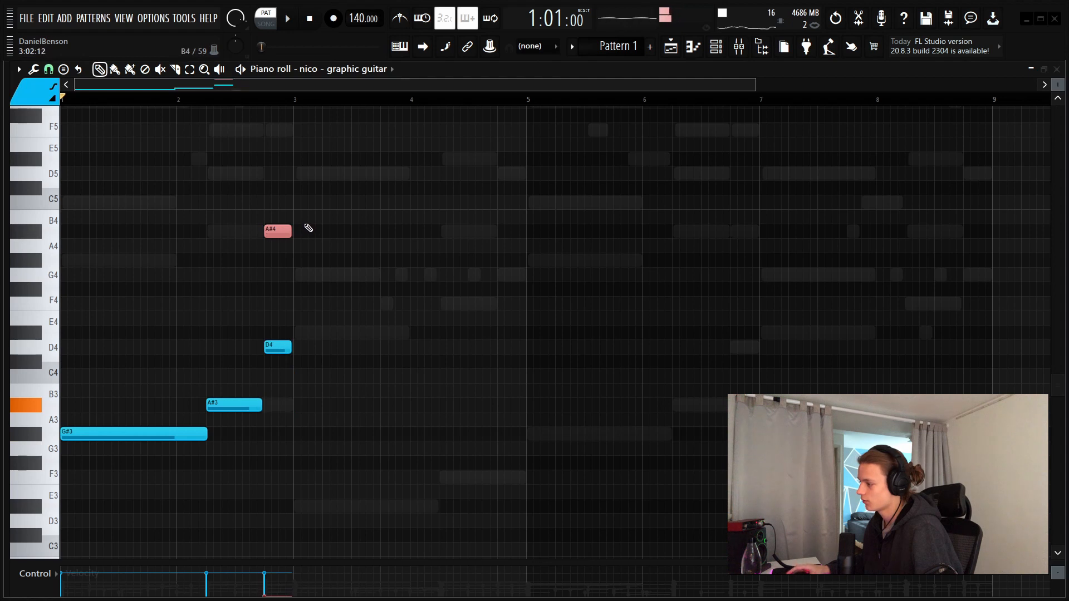
Turn the D4 guitar note at the end of bar 2 into a slide note
{"action": "scroll", "coordinate": [269, 146], "scroll_direction": "up", "scroll_amount": 4}
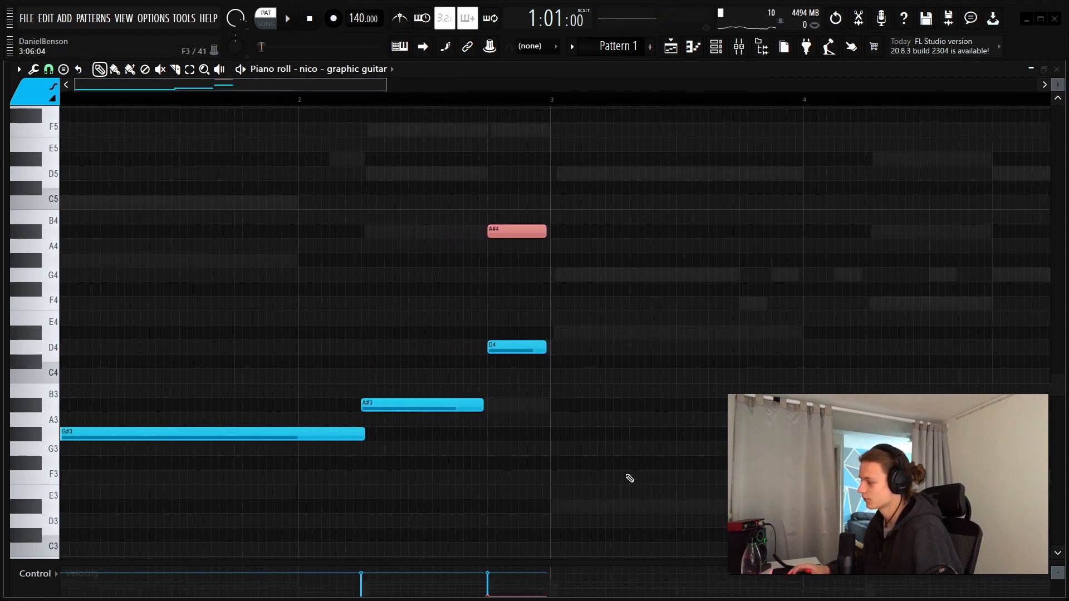
{"action": "mouse_move", "coordinate": [451, 383]}
{"action": "left_mouse_down"}
{"action": "mouse_move", "coordinate": [423, 470]}
{"action": "mouse_move", "coordinate": [432, 451]}
{"action": "left_mouse_up"}
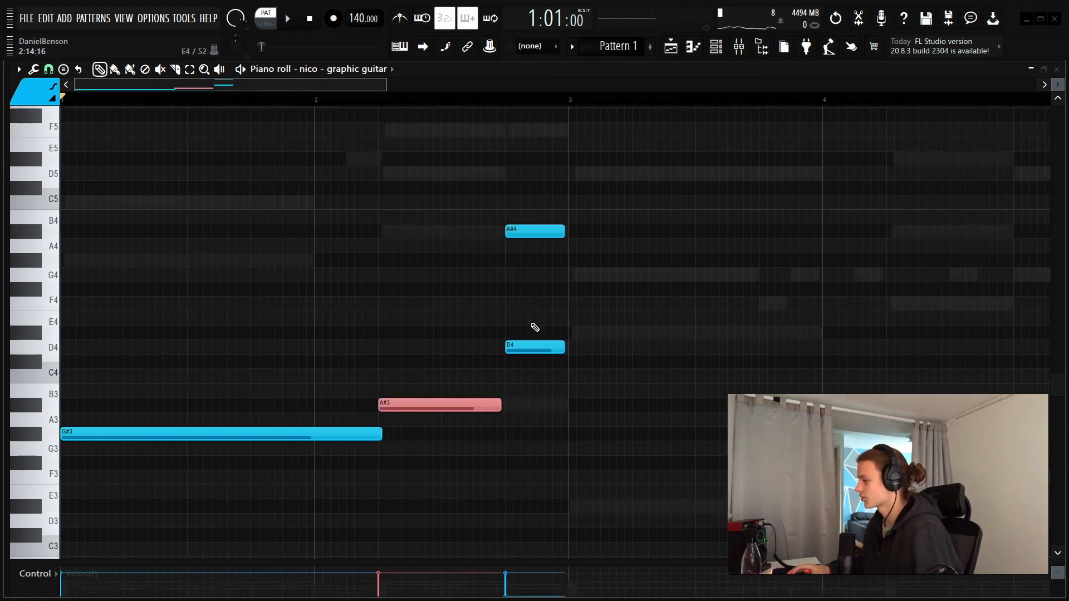
{"action": "left_click_drag", "start_coordinate": [548, 321], "coordinate": [554, 368]}
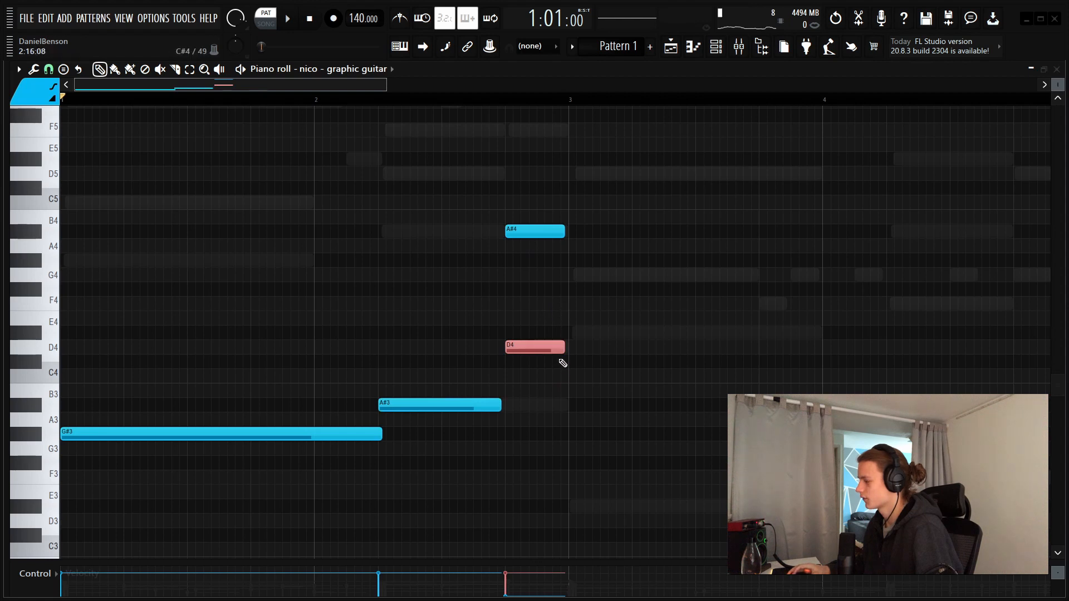
{"action": "double_click", "coordinate": [546, 348]}
{"action": "left_click", "coordinate": [615, 376]}
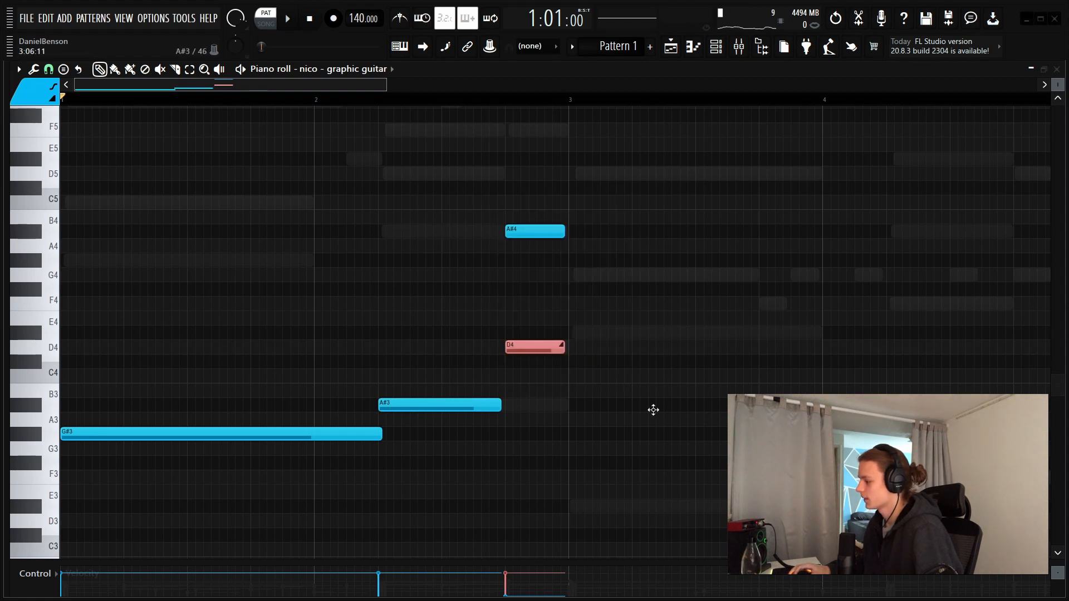
Transpose all guitar notes up one octave and play them back
{"action": "key", "text": "space"}
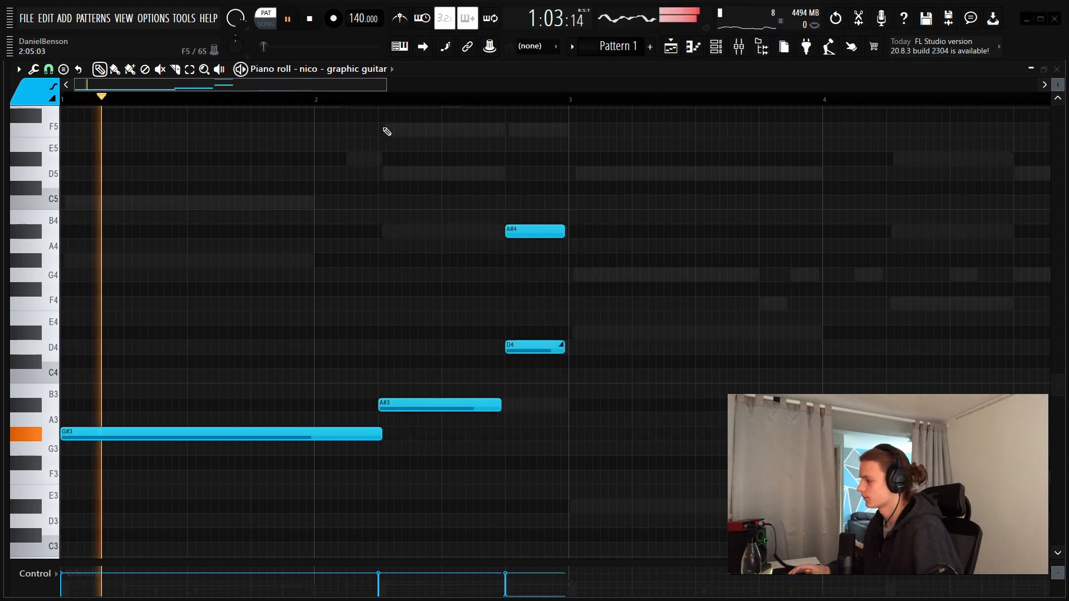
{"action": "key", "text": "space"}
{"action": "key", "text": "ctrl+a"}
{"action": "key", "text": "ctrl+Up"}
{"action": "key", "text": "space"}
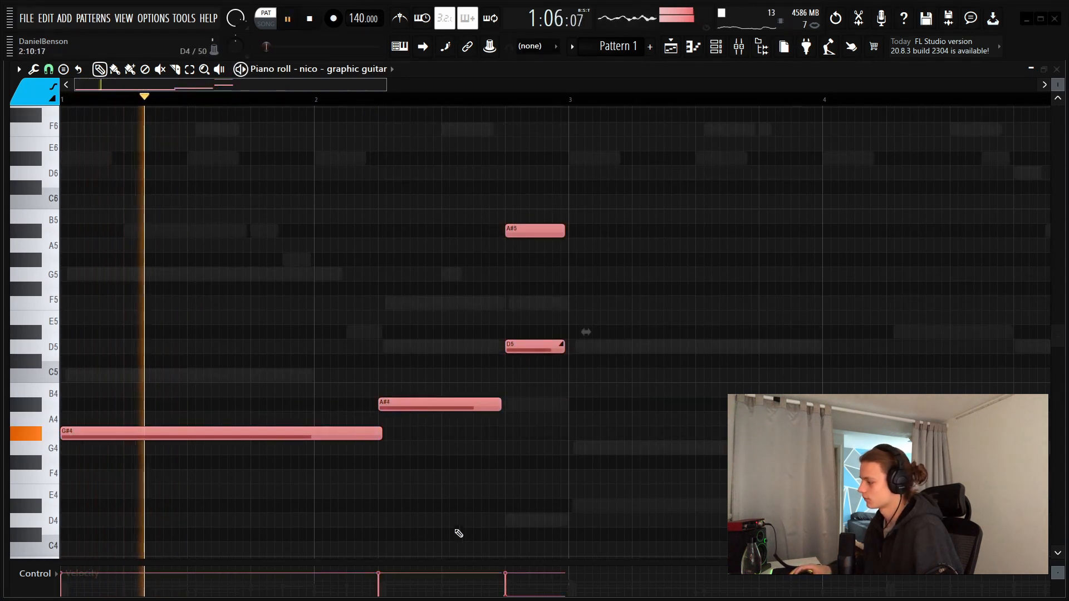
{"action": "left_click", "coordinate": [492, 450]}
{"action": "right_click", "coordinate": [499, 452]}
{"action": "left_click", "coordinate": [483, 457]}
{"action": "right_click", "coordinate": [490, 460]}
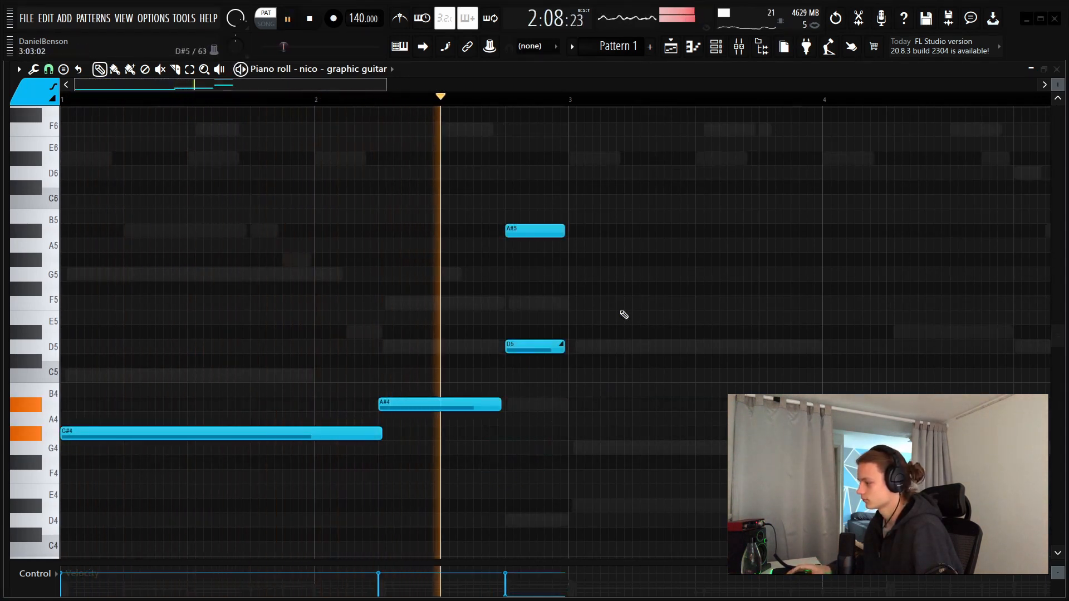
Duplicate the guitar phrase at bar 3 and reduce the copy to one D#4, five semitones below G#4, held until bar 5
{"action": "left_click_drag", "start_coordinate": [613, 195], "coordinate": [176, 522]}
{"action": "key", "text": "space"}
{"action": "key", "text": "ctrl+b"}
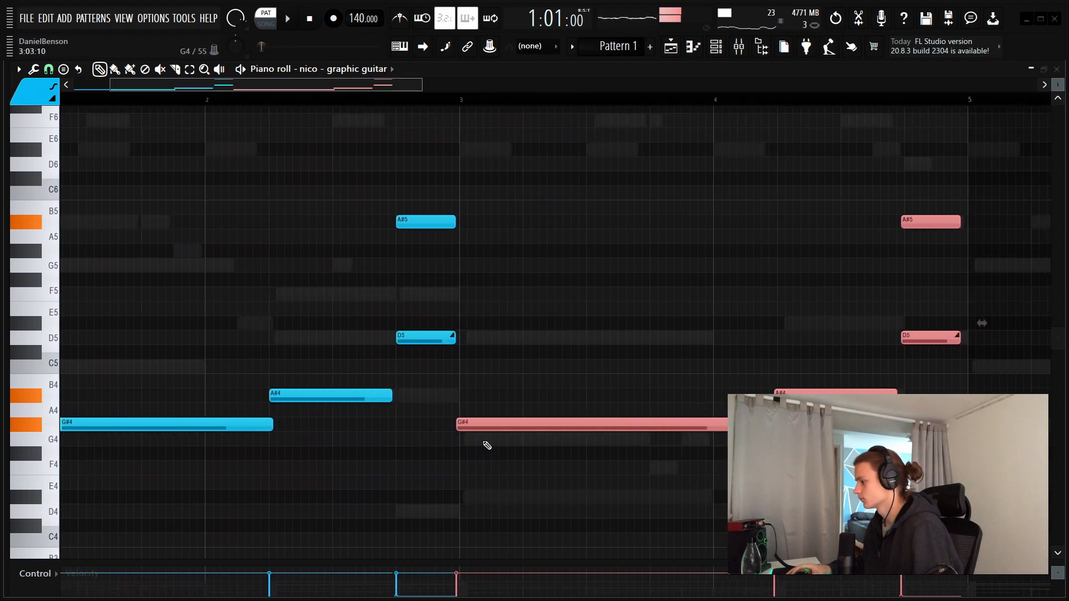
{"action": "left_click_drag", "start_coordinate": [487, 411], "coordinate": [541, 456]}
{"action": "key", "text": "shift+Down"}
{"action": "key", "text": "shift+Down"}
{"action": "key", "text": "shift+Down"}
{"action": "key", "text": "shift+Down"}
{"action": "key", "text": "shift+Down"}
{"action": "key", "text": "space"}
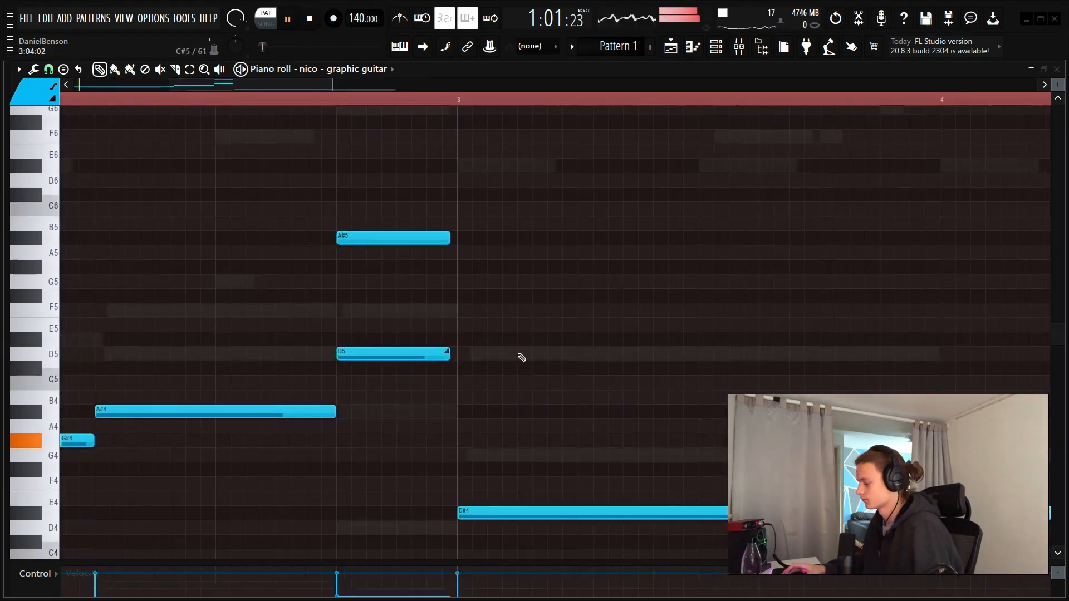
{"action": "scroll", "coordinate": [434, 102], "scroll_direction": "down", "scroll_amount": 6}
{"action": "left_click", "coordinate": [498, 383]}
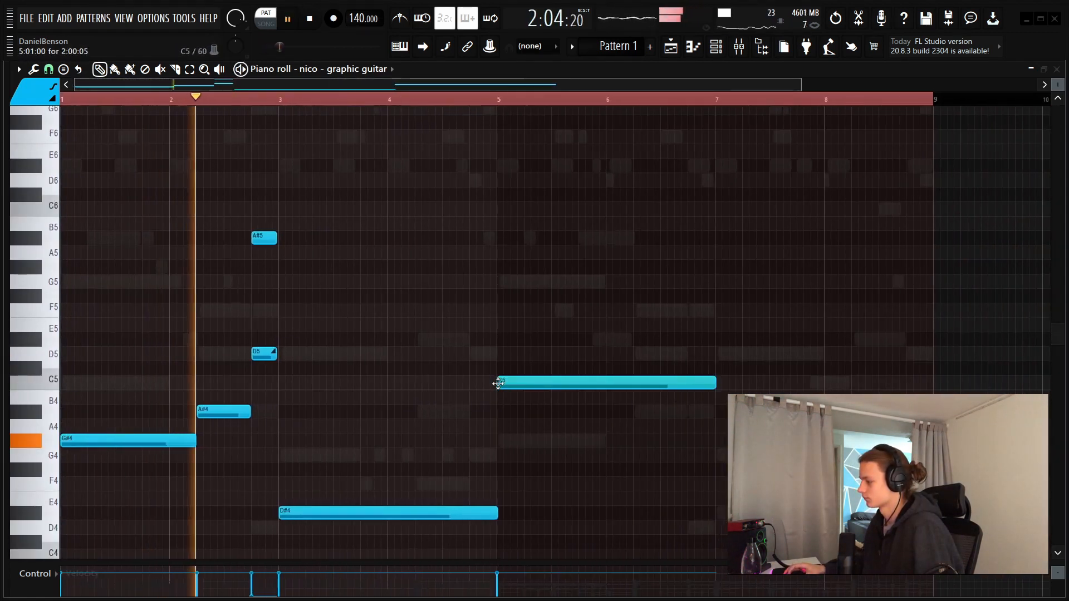
{"action": "right_click", "coordinate": [560, 383]}
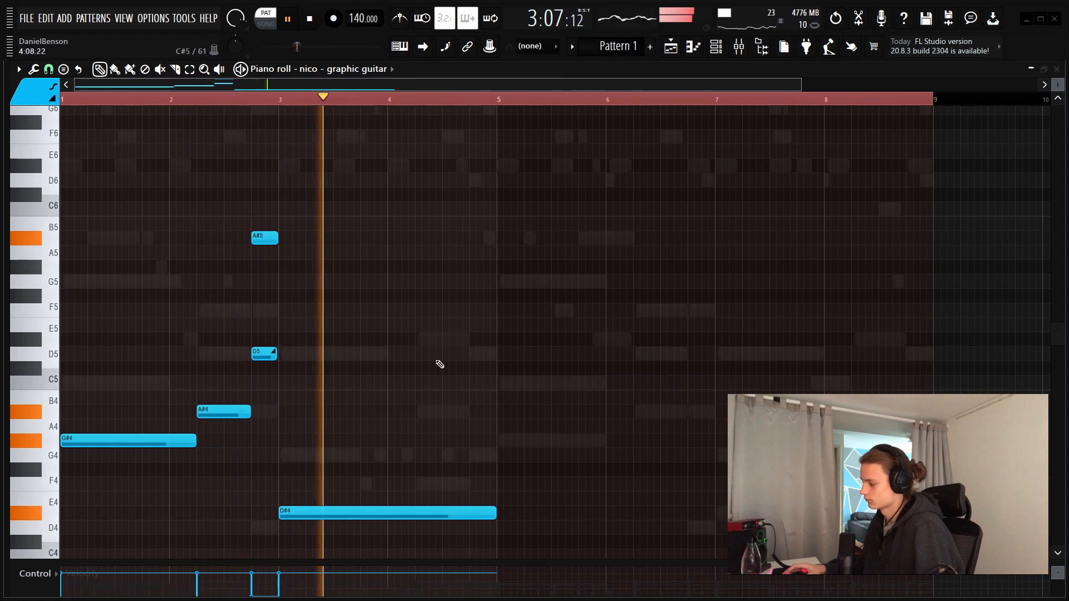
{"action": "left_click", "coordinate": [486, 383]}
{"action": "right_click", "coordinate": [488, 383]}
{"action": "key", "text": "space"}
{"action": "right_click", "coordinate": [285, 101]}
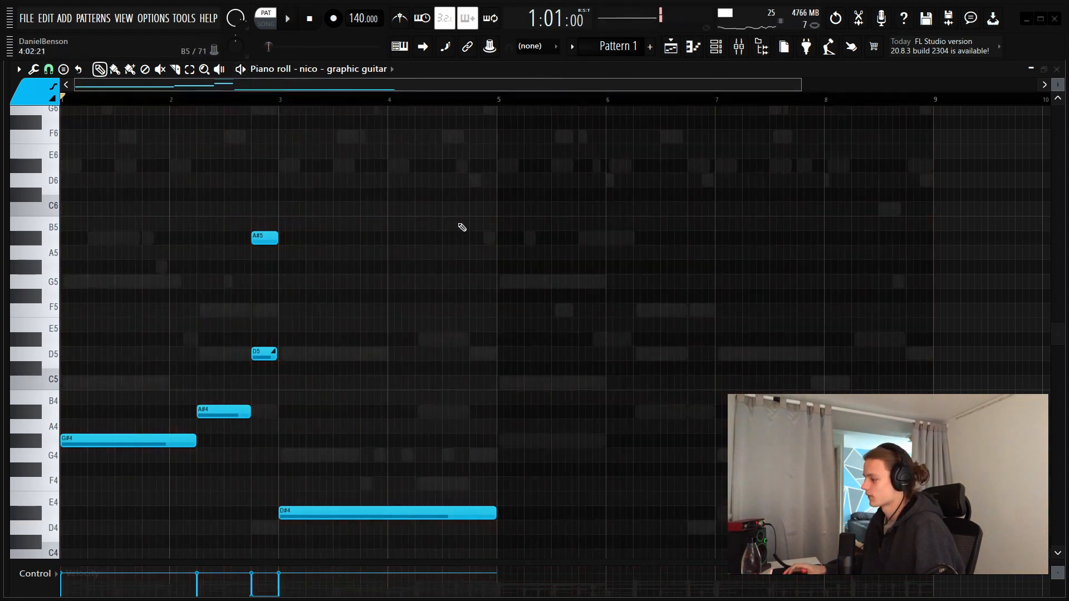
Duplicate the four-bar guitar phrase into bars 5 to 8 and clear the note selection
{"action": "left_click_drag", "start_coordinate": [807, 223], "coordinate": [59, 553]}
{"action": "key", "text": "ctrl+b"}
{"action": "key", "text": "ctrl+d"}
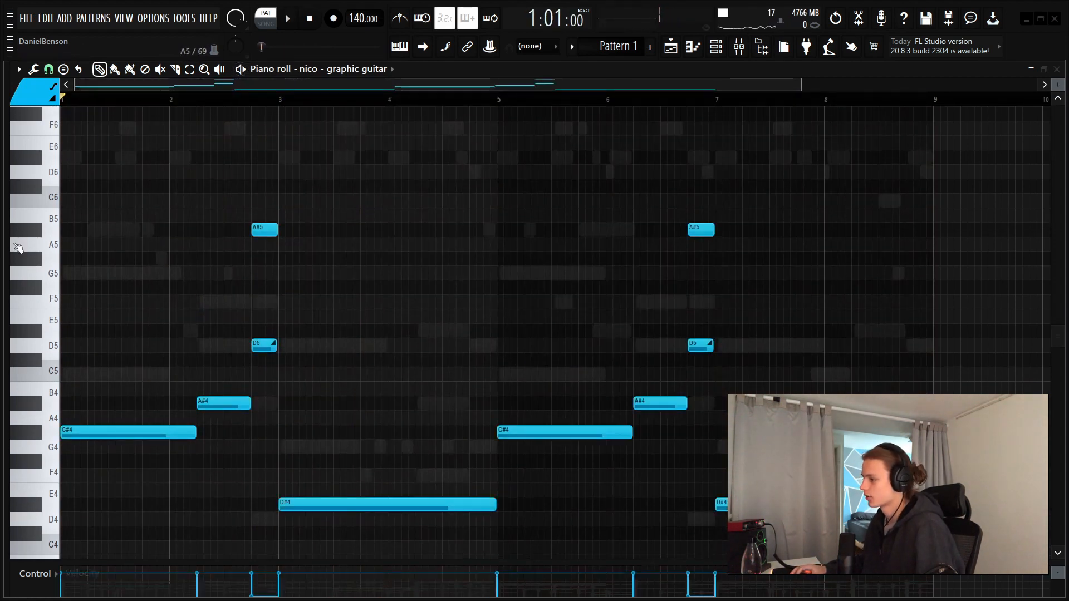
{"action": "left_click_drag", "start_coordinate": [4, 251], "coordinate": [261, 261]}
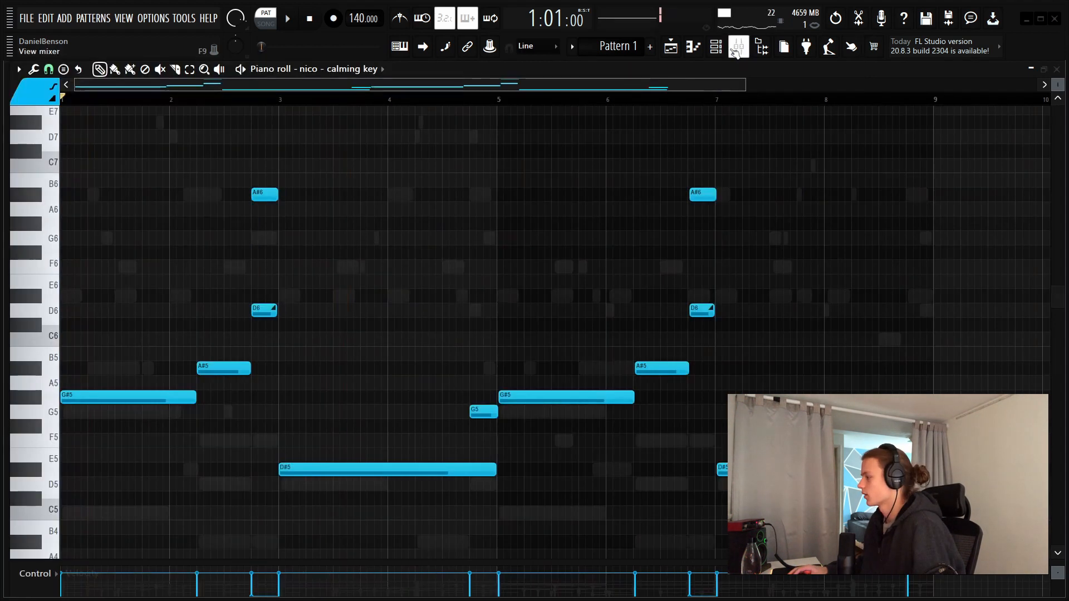
Enable the volume envelope of the nico - calming key channel with a 39% sustain level, and close its settings
{"action": "left_click", "coordinate": [717, 46]}
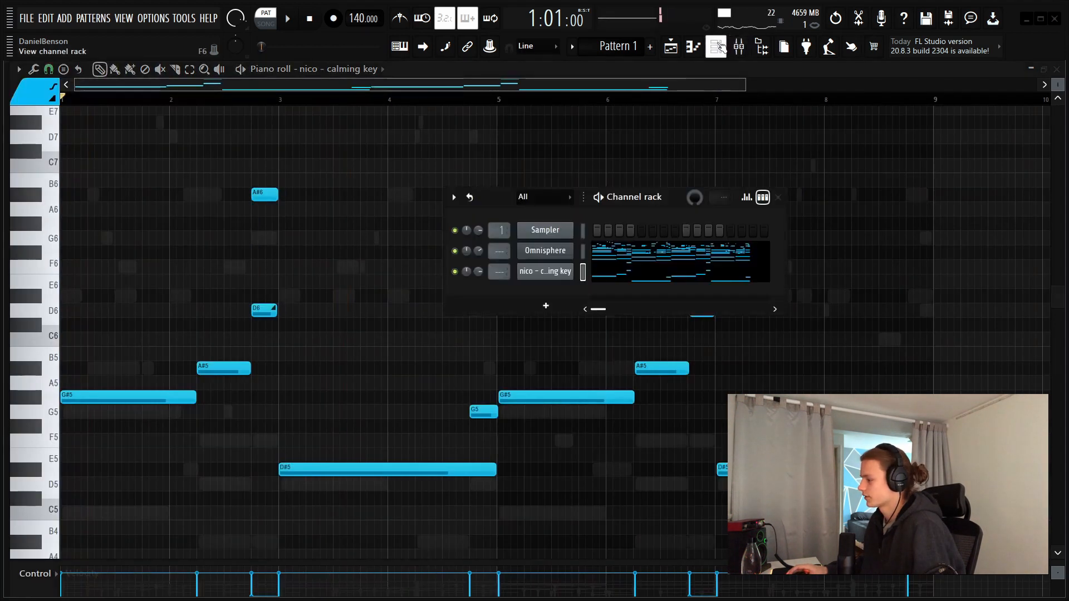
{"action": "left_click", "coordinate": [553, 271]}
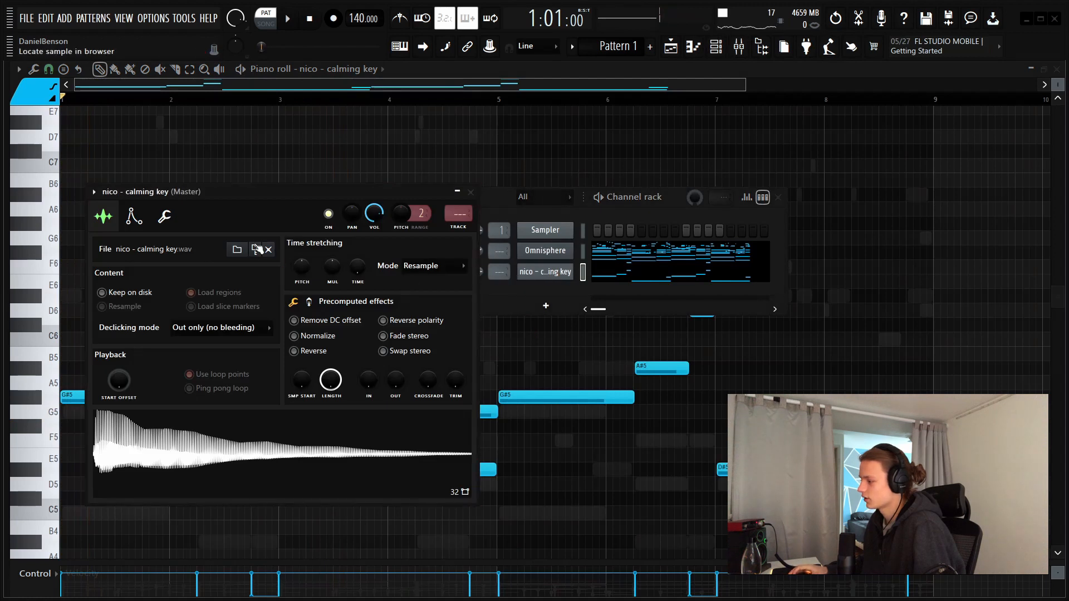
{"action": "left_click_drag", "start_coordinate": [216, 192], "coordinate": [271, 184]}
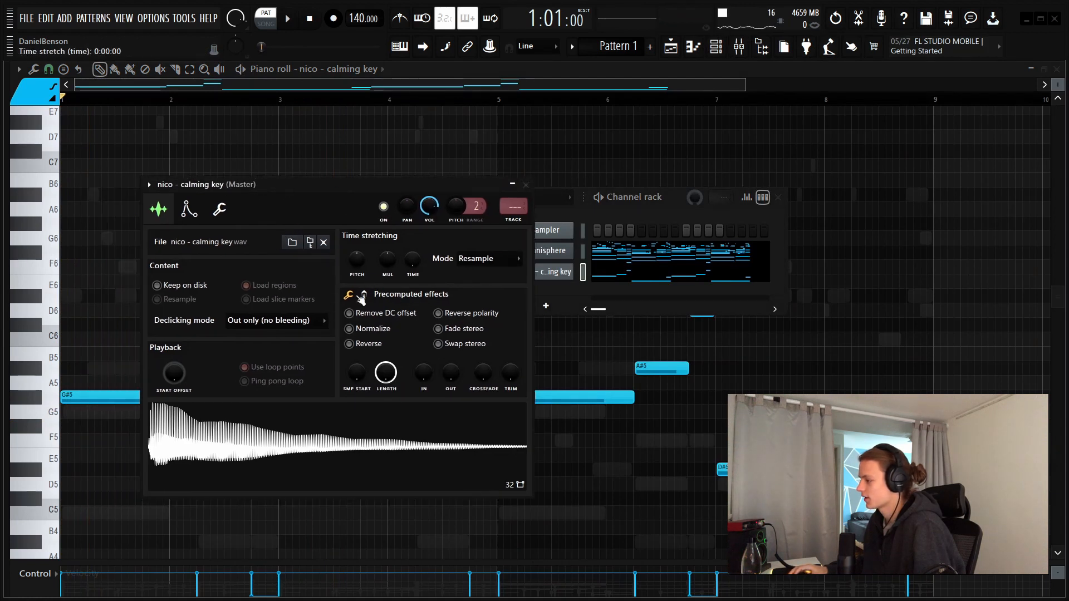
{"action": "left_click", "coordinate": [192, 218]}
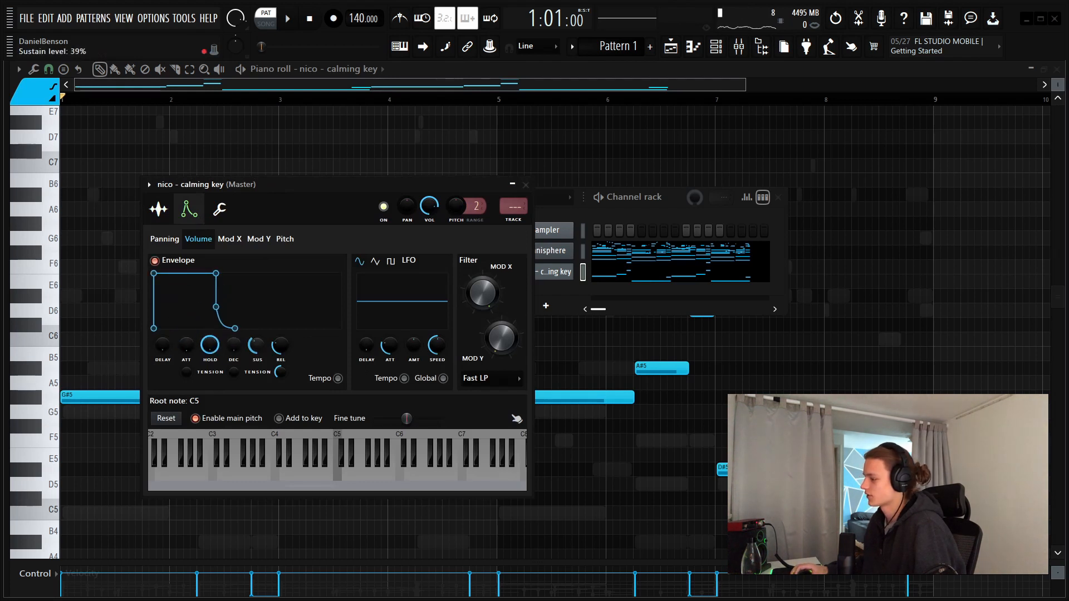
{"action": "left_click", "coordinate": [528, 185]}
Trim the G5 in bar 4 to end at bar 5, and replace bars 5 to 8 with a fresh copy of the first four bars
{"action": "left_click", "coordinate": [955, 280]}
{"action": "right_click", "coordinate": [955, 280]}
{"action": "scroll", "coordinate": [494, 105], "scroll_direction": "up", "scroll_amount": 6}
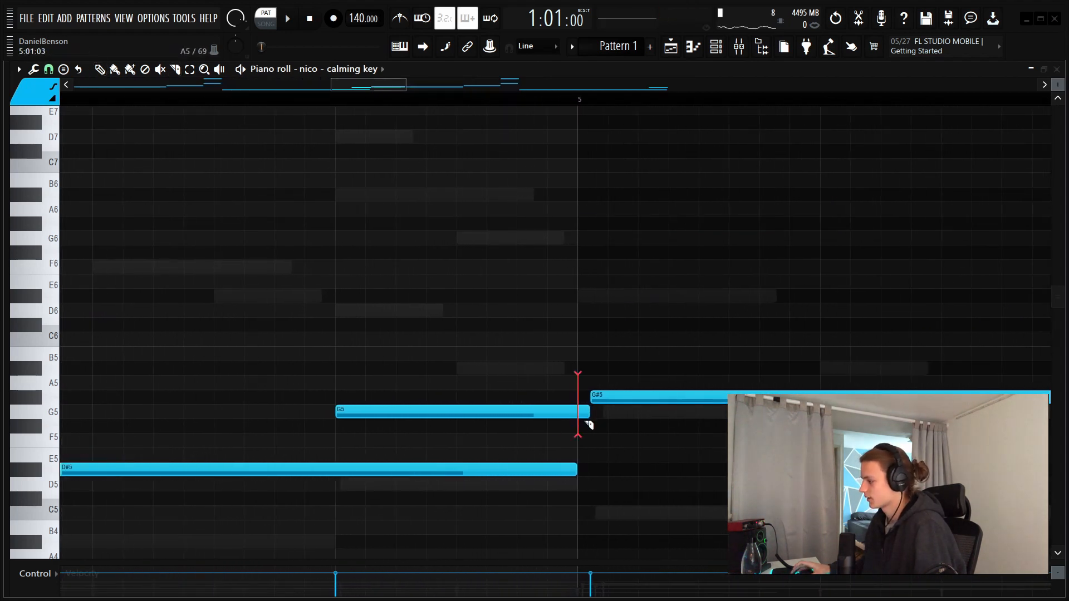
{"action": "scroll", "coordinate": [514, 105], "scroll_direction": "down", "scroll_amount": 5}
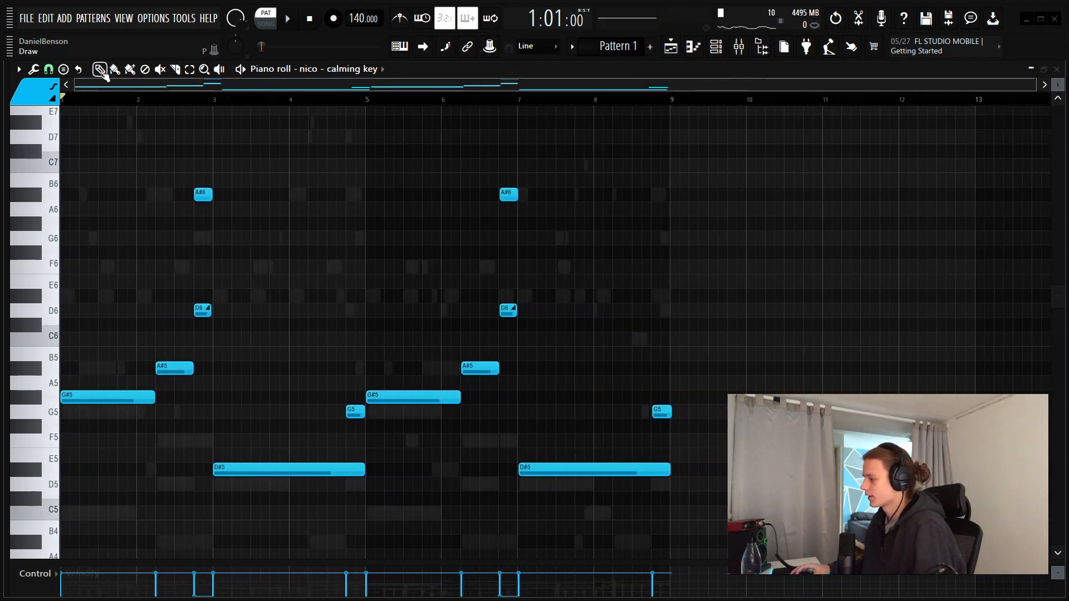
{"action": "left_click_drag", "start_coordinate": [734, 188], "coordinate": [416, 506]}
{"action": "key", "text": "Delete"}
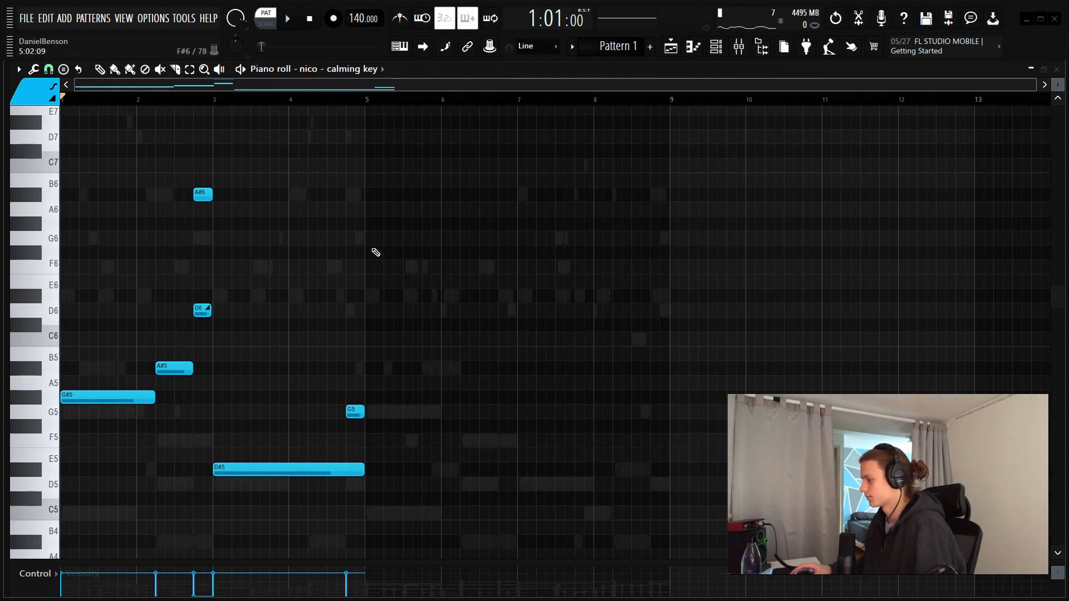
{"action": "key", "text": "ctrl+a"}
{"action": "key", "text": "ctrl+b"}
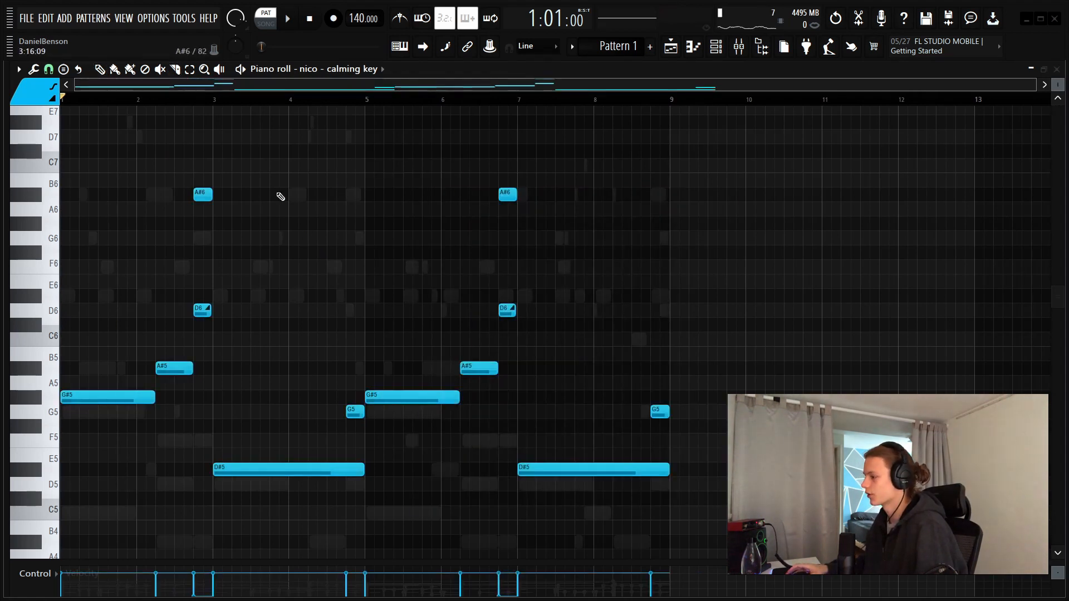
{"action": "scroll", "coordinate": [310, 99], "scroll_direction": "up", "scroll_amount": 3}
{"action": "scroll", "coordinate": [157, 139], "scroll_direction": "left", "scroll_amount": 4}
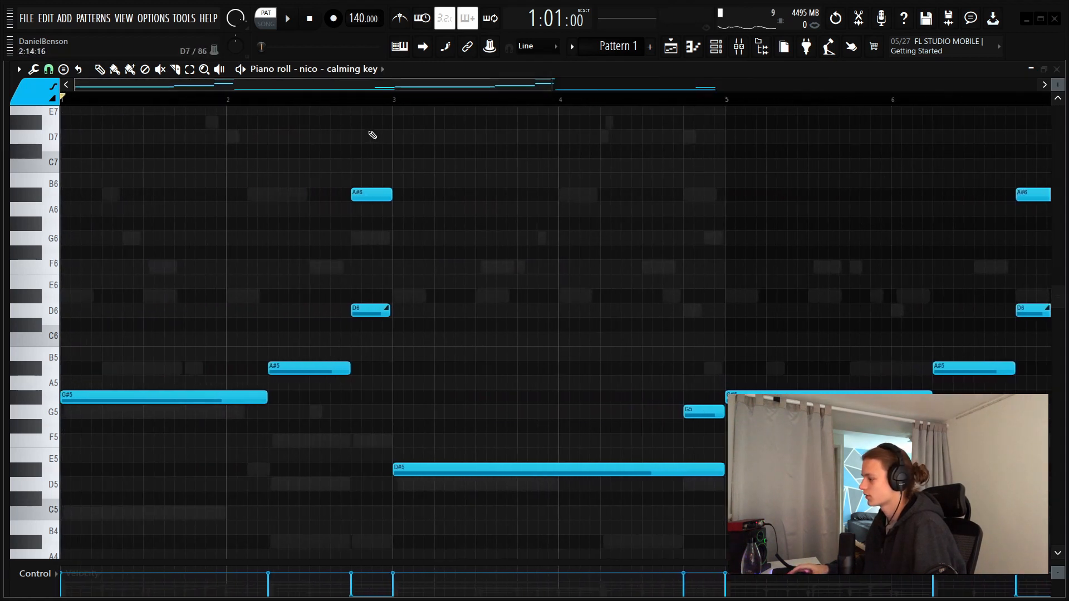
Add a second Omnisphere channel and load the keyboard patch LA Custom C7 - Softest
{"action": "left_click", "coordinate": [695, 313]}
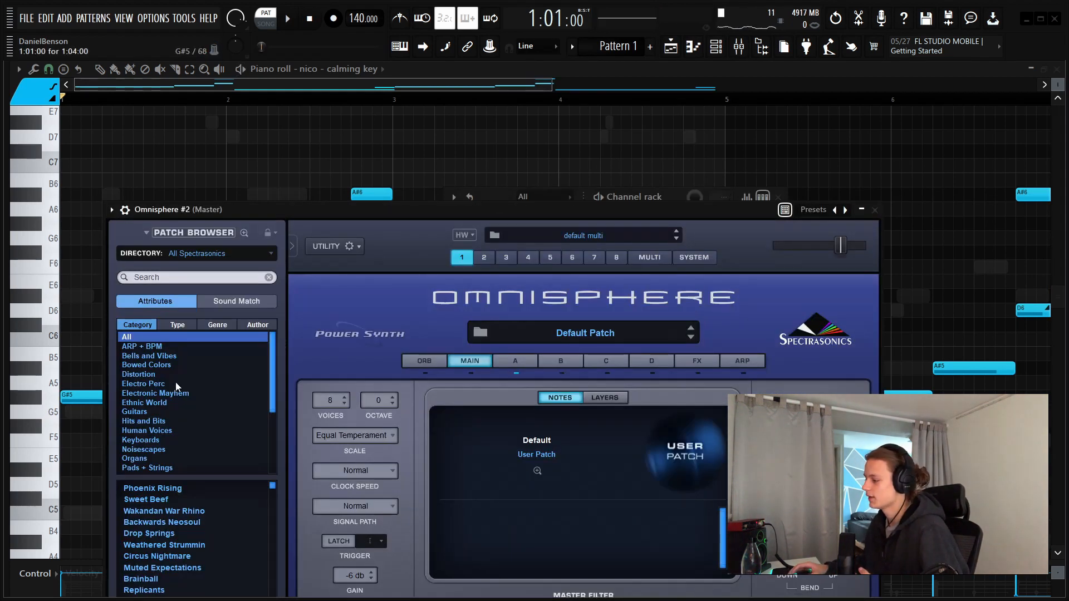
{"action": "left_click_drag", "start_coordinate": [362, 214], "coordinate": [399, 119]}
{"action": "left_click", "coordinate": [185, 340]}
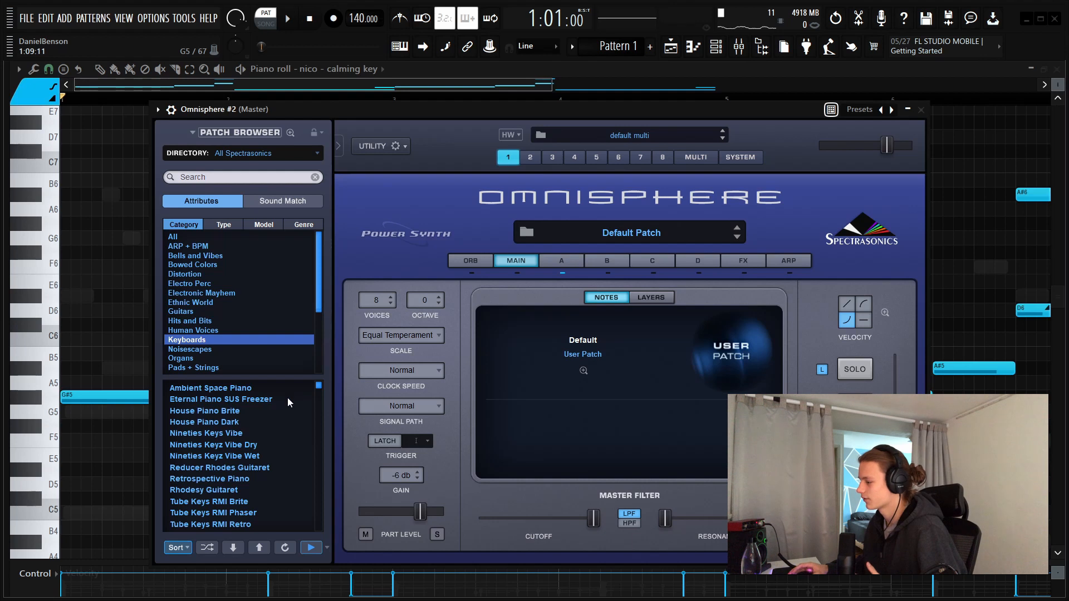
{"action": "scroll", "coordinate": [232, 459], "scroll_direction": "down", "scroll_amount": 3}
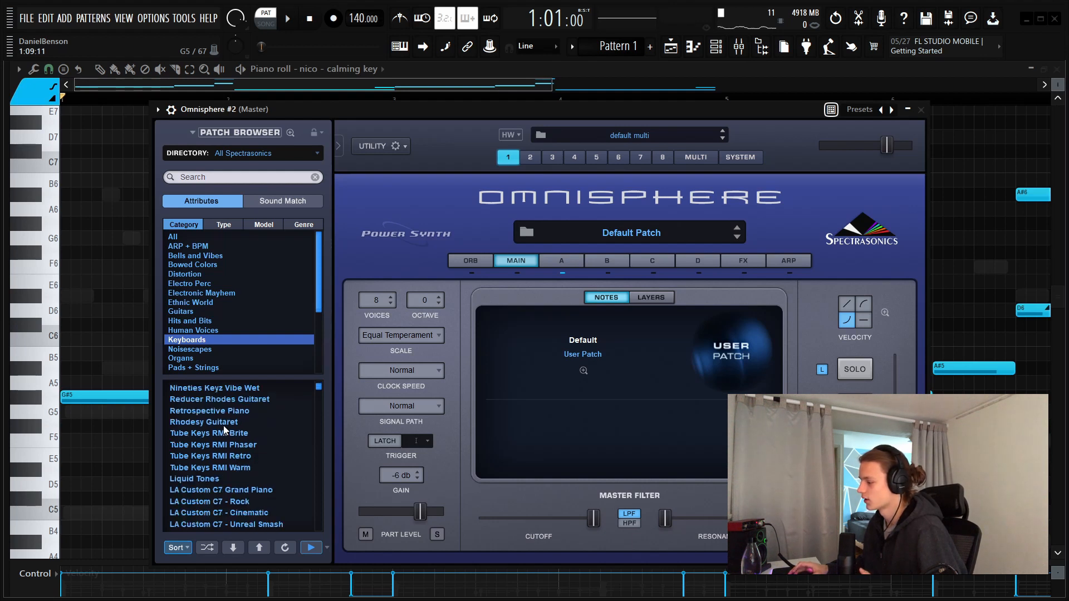
{"action": "left_click", "coordinate": [239, 515]}
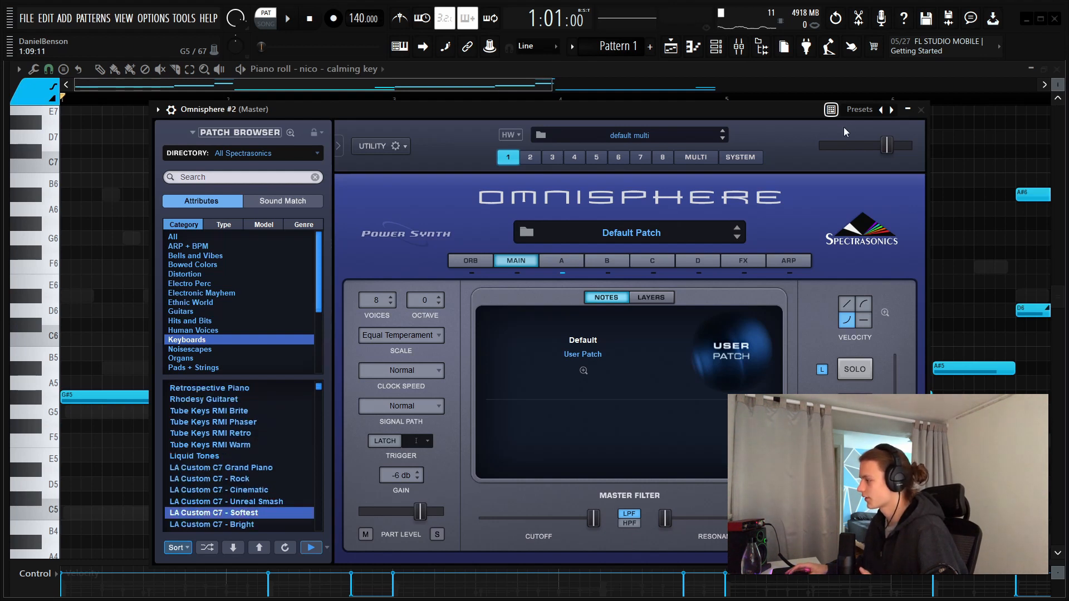
{"action": "left_click", "coordinate": [921, 109]}
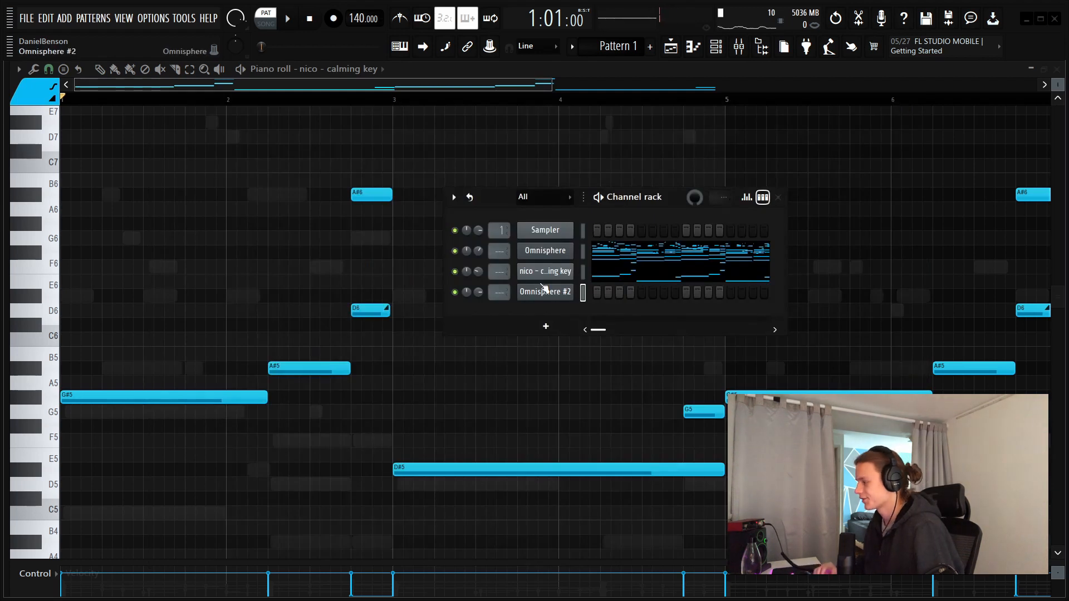
Move the Omnisphere #2 channel above nico - calming key and open its piano roll
{"action": "key", "text": "alt+Up"}
{"action": "right_click", "coordinate": [557, 270]}
{"action": "left_click", "coordinate": [630, 269]}
Build a chord of G#4, C5, G5, G#5, A#5 and D#6 at bar 1 and play it back
{"action": "scroll", "coordinate": [186, 310], "scroll_direction": "down", "scroll_amount": 3}
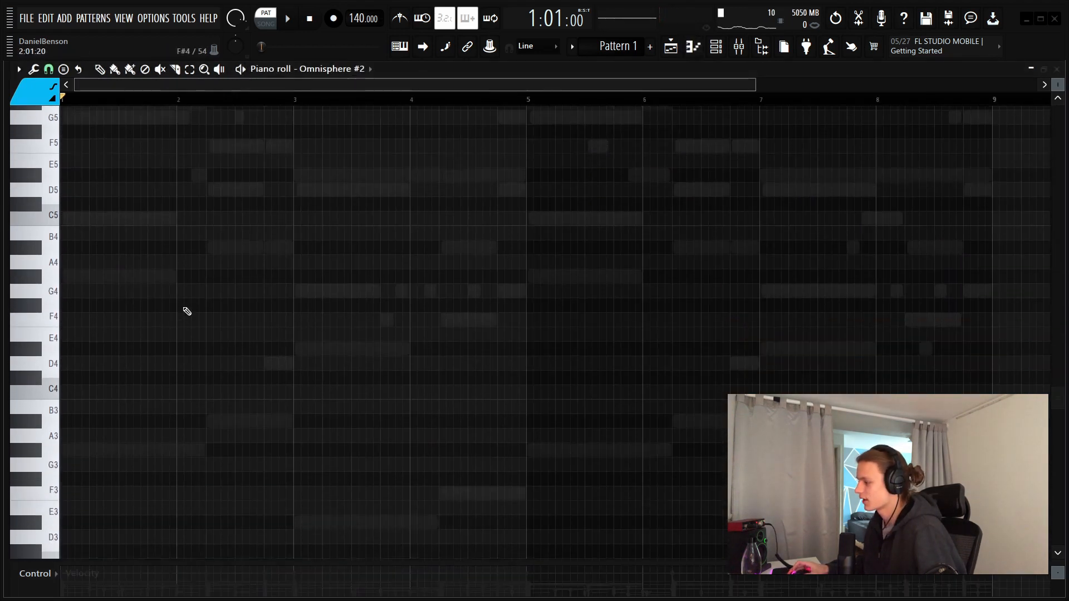
{"action": "scroll", "coordinate": [182, 308], "scroll_direction": "up", "scroll_amount": 1}
{"action": "scroll", "coordinate": [119, 330], "scroll_direction": "up", "scroll_amount": 2}
{"action": "left_click", "coordinate": [65, 390]}
{"action": "left_click_drag", "start_coordinate": [65, 316], "coordinate": [65, 331]}
{"action": "left_click", "coordinate": [66, 232]}
{"action": "left_click", "coordinate": [27, 216]}
{"action": "left_click", "coordinate": [27, 187]}
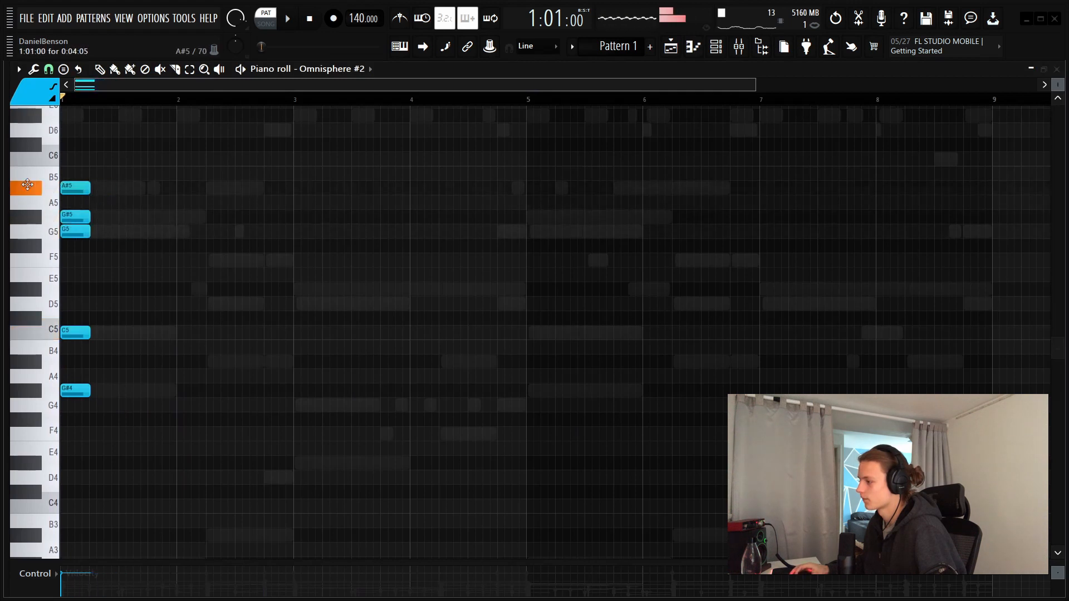
{"action": "left_click", "coordinate": [66, 116]}
{"action": "key", "text": "space"}
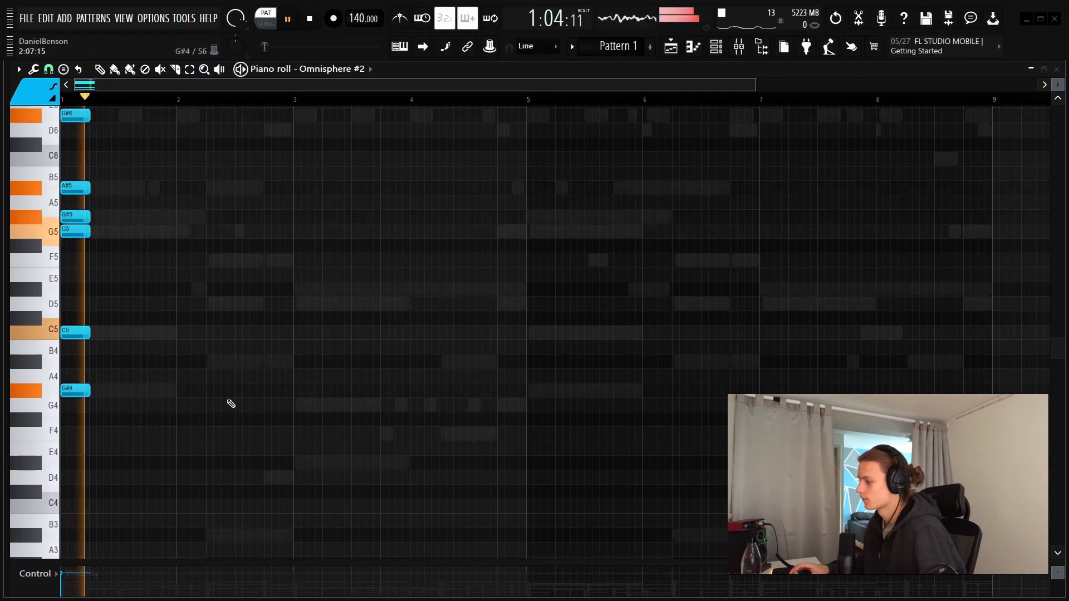
{"action": "key", "text": "space"}
Place an A#4, D5 and F5 chord at 2:05 and duplicate both chords into bars 3 and 4
{"action": "left_click", "coordinate": [209, 361]}
{"action": "left_click", "coordinate": [214, 302]}
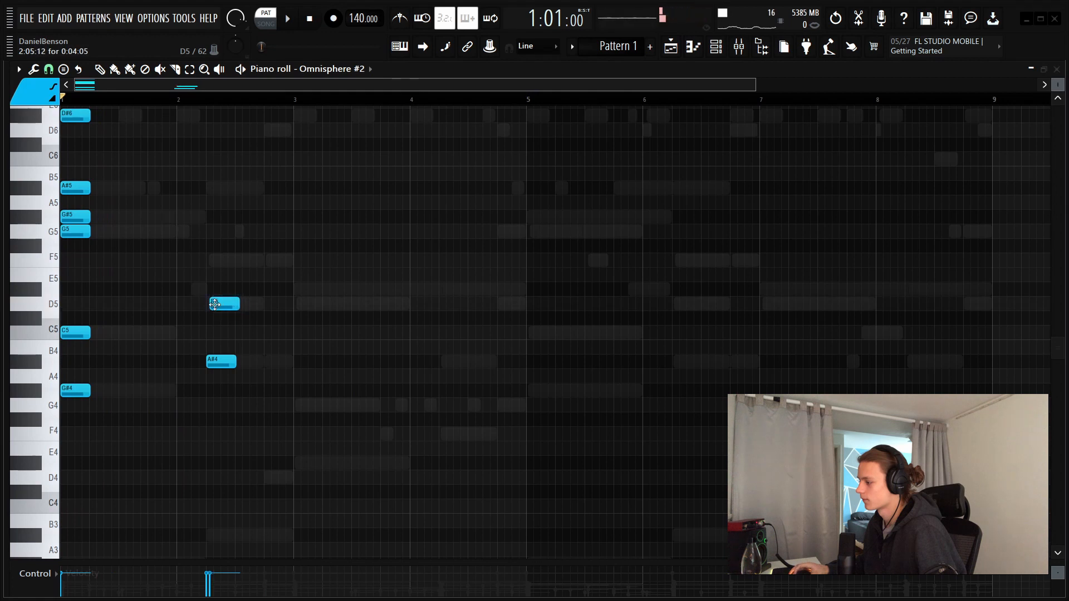
{"action": "left_click", "coordinate": [210, 258]}
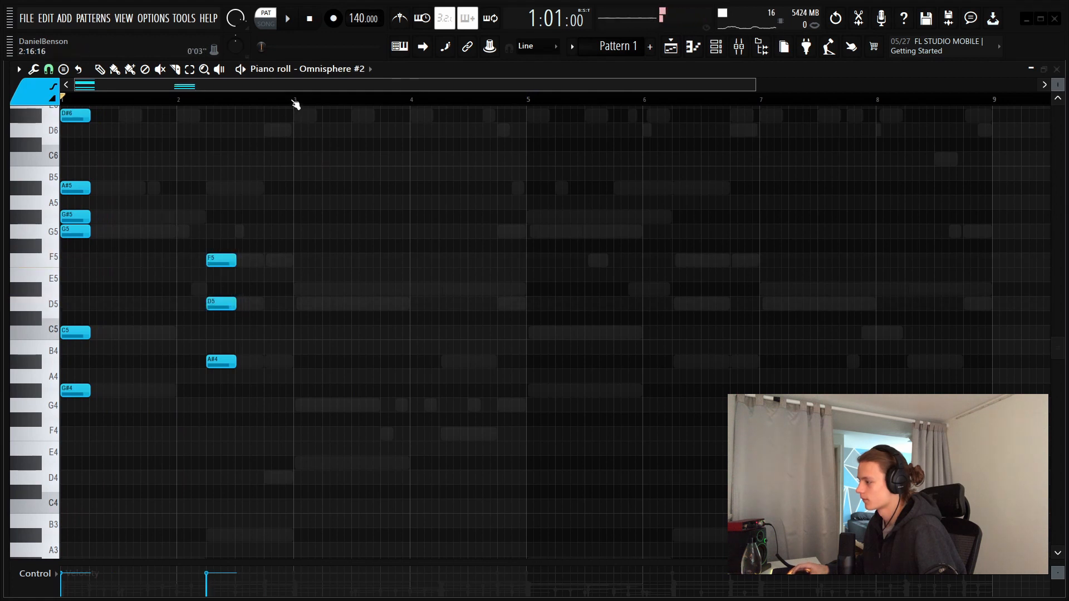
{"action": "left_click_drag", "start_coordinate": [295, 103], "coordinate": [2, 156]}
{"action": "key", "text": "ctrl+b"}
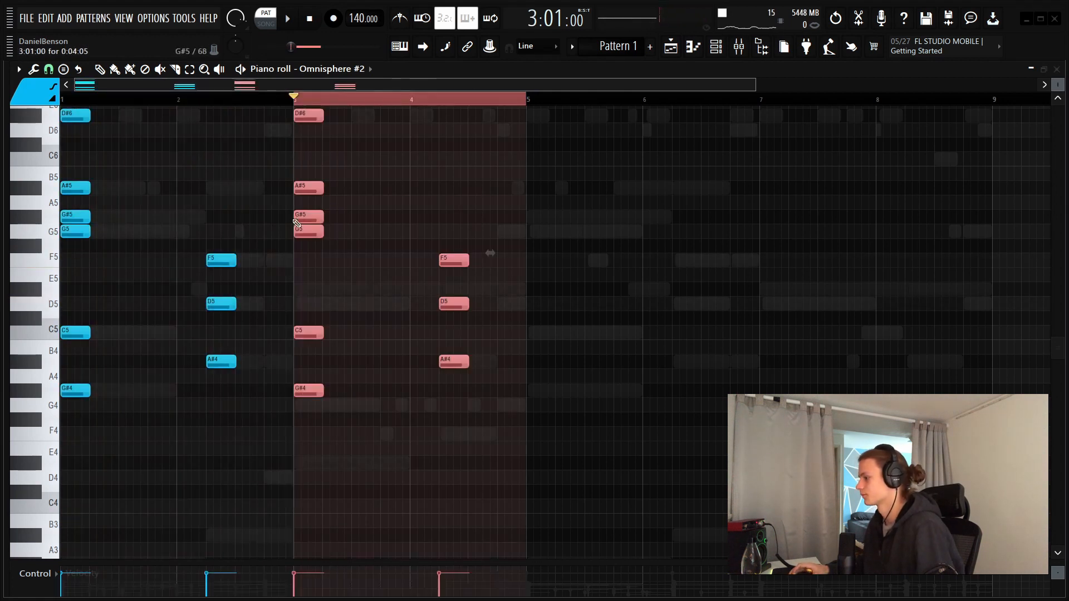
Transpose the six-note chord at bar 3 down five semitones to a D#4 root and play it back
{"action": "scroll", "coordinate": [334, 199], "scroll_direction": "up", "scroll_amount": 3}
{"action": "key", "text": "shift+Down"}
{"action": "key", "text": "shift+Down"}
{"action": "key", "text": "shift+Down"}
{"action": "key", "text": "shift+Down"}
{"action": "key", "text": "shift+Down"}
{"action": "scroll", "coordinate": [317, 554], "scroll_direction": "down", "scroll_amount": 2}
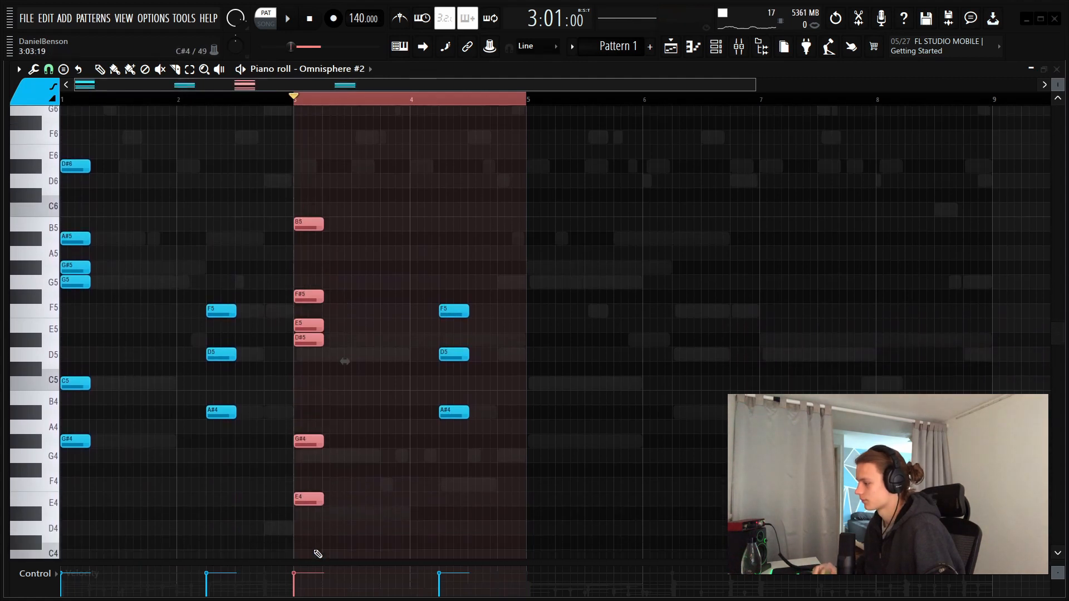
{"action": "key", "text": "space"}
{"action": "key", "text": "space"}
{"action": "key", "text": "space"}
{"action": "left_click", "coordinate": [362, 391], "text": "ctrl"}
{"action": "key", "text": "space"}
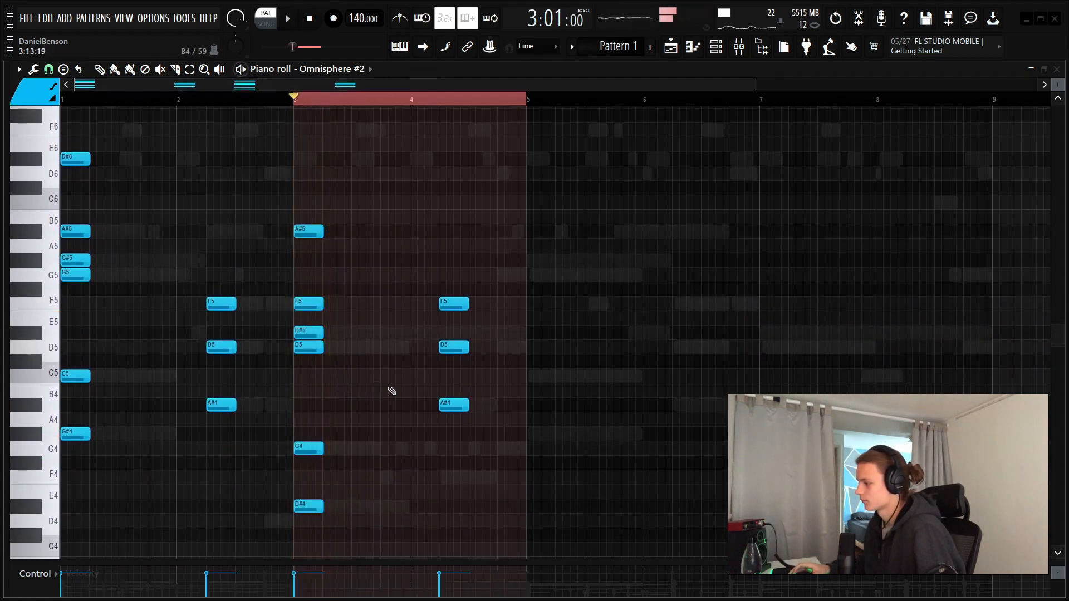
{"action": "key", "text": "space"}
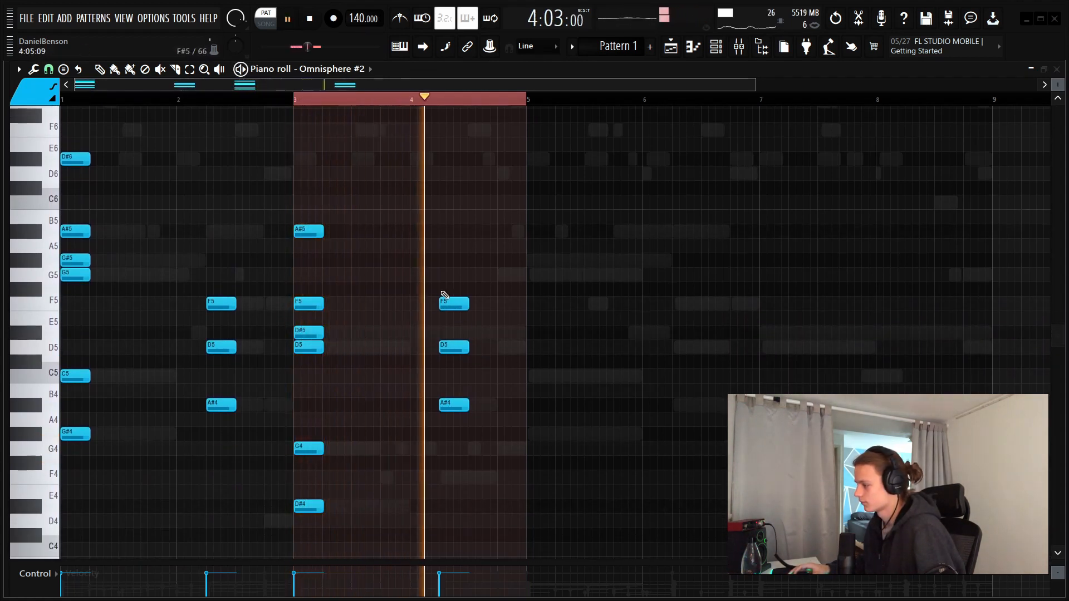
{"action": "key", "text": "space"}
Transpose the chord in bar 4 down five semitones to F4, A4 and C5 and play it back
{"action": "left_click_drag", "start_coordinate": [442, 295], "coordinate": [458, 451]}
{"action": "key", "text": "shift+Down"}
{"action": "key", "text": "shift+Down"}
{"action": "key", "text": "shift+Down"}
{"action": "key", "text": "shift+Down"}
{"action": "key", "text": "shift+Down"}
{"action": "key", "text": "space"}
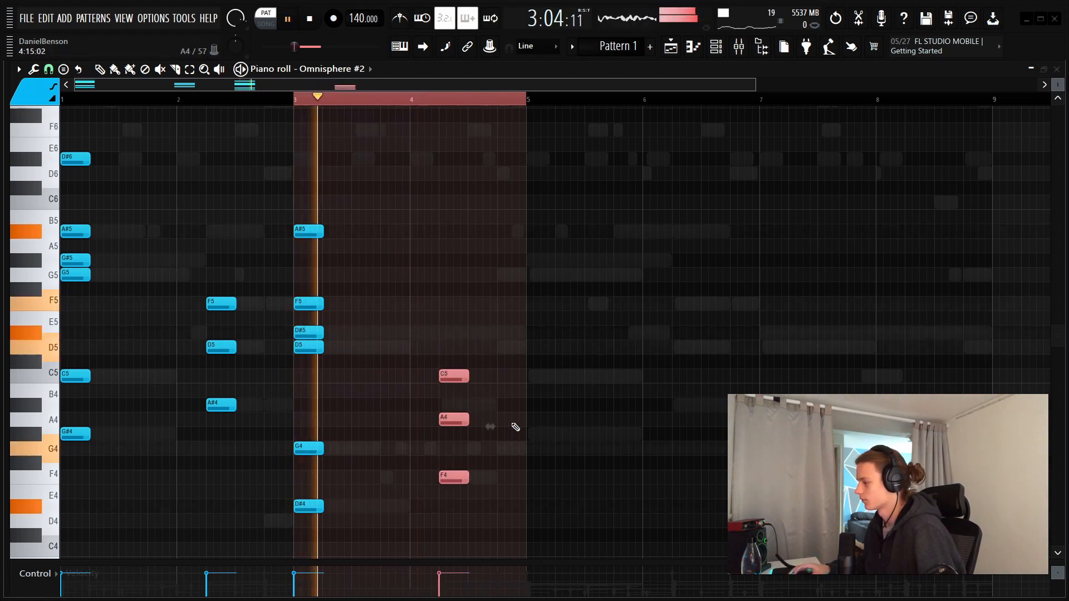
Apply quick legato to all the chords so that each lasts until the next one starts
{"action": "left_click", "coordinate": [504, 431], "text": "ctrl"}
{"action": "key", "text": "ctrl+l"}
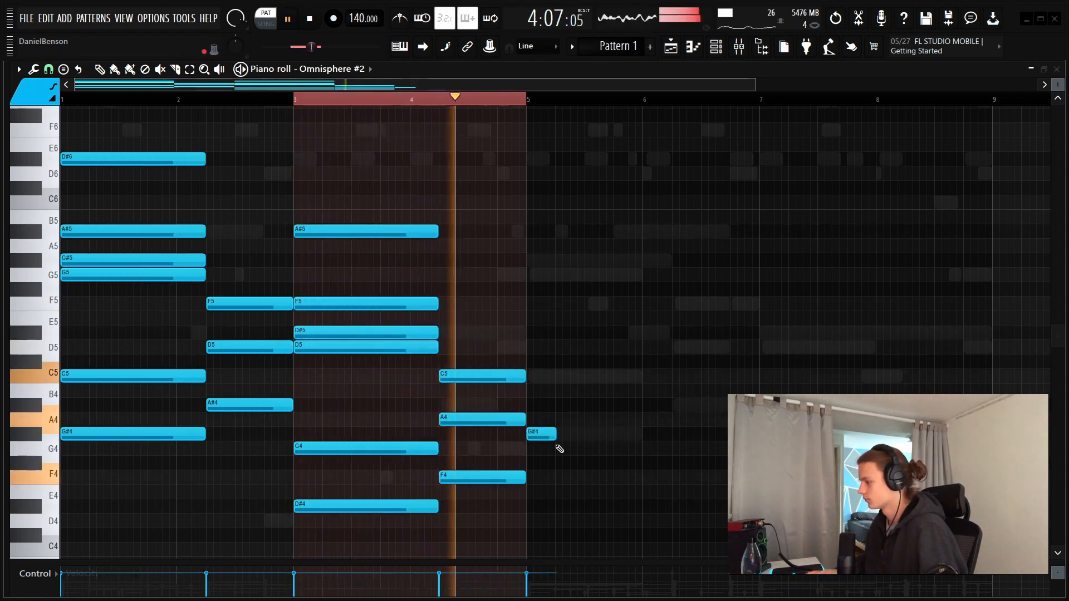
Change the bar 4 chord's A4 and C5 notes to A# and D and play the progression back
{"action": "key", "text": "space"}
{"action": "left_click_drag", "start_coordinate": [491, 419], "coordinate": [473, 351]}
{"action": "right_click", "coordinate": [474, 333], "text": "alt"}
{"action": "right_click", "coordinate": [473, 351], "text": "alt"}
{"action": "key", "text": "space"}
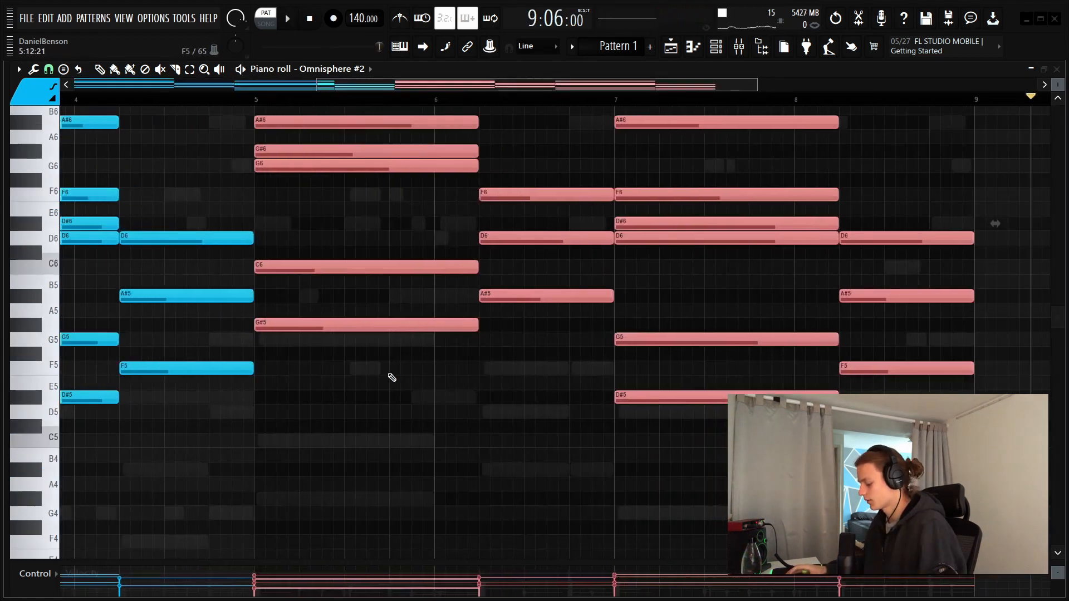
Strum all the chords of the eight-bar progression with a slightly increased start time strength and play them from the beginning
{"action": "key", "text": "ctrl+a"}
{"action": "key", "text": "alt+s"}
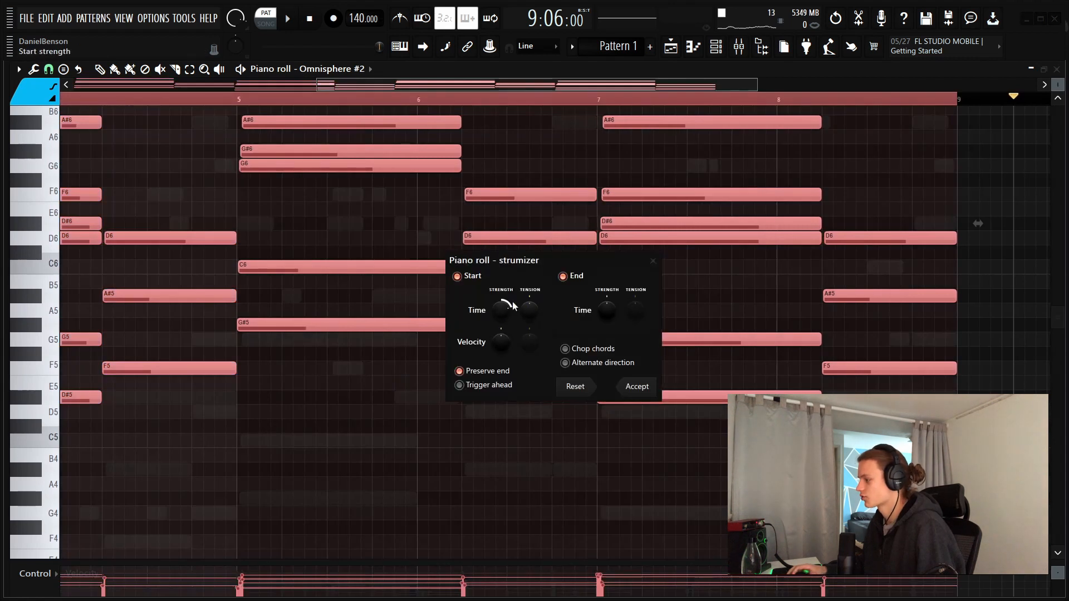
{"action": "left_click_drag", "start_coordinate": [512, 304], "coordinate": [513, 295]}
{"action": "left_click", "coordinate": [637, 388]}
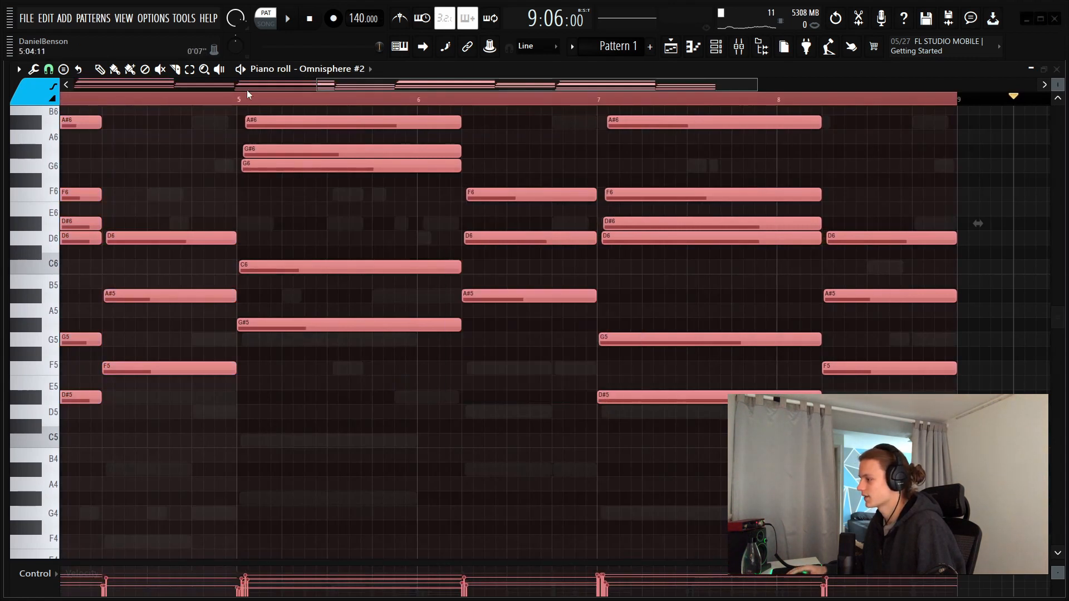
{"action": "scroll", "coordinate": [243, 103], "scroll_direction": "down", "scroll_amount": 4}
{"action": "left_click_drag", "start_coordinate": [269, 100], "coordinate": [3, 125]}
{"action": "key", "text": "space"}
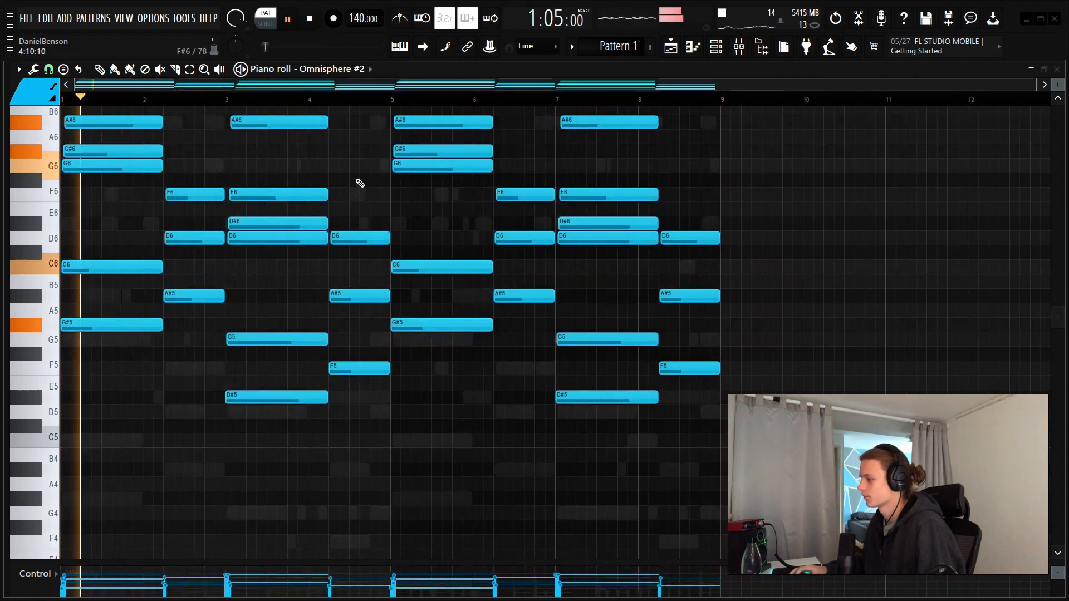
Lower the Omnisphere #2 channel volume to 44% and mute the other two melodic channels to hear it alone
{"action": "key", "text": "F6"}
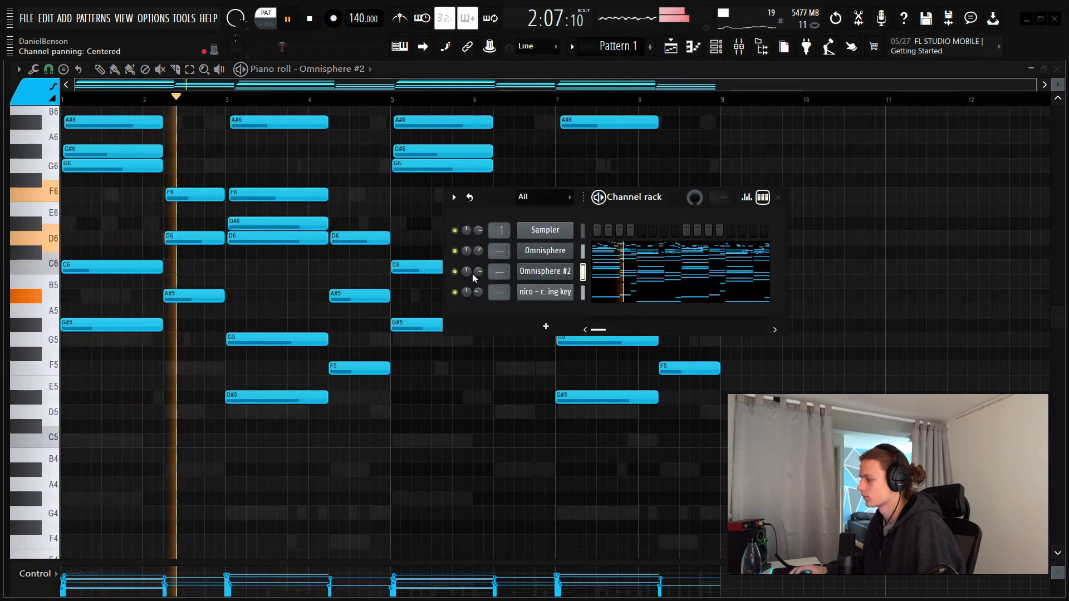
{"action": "left_click_drag", "start_coordinate": [478, 272], "coordinate": [478, 289]}
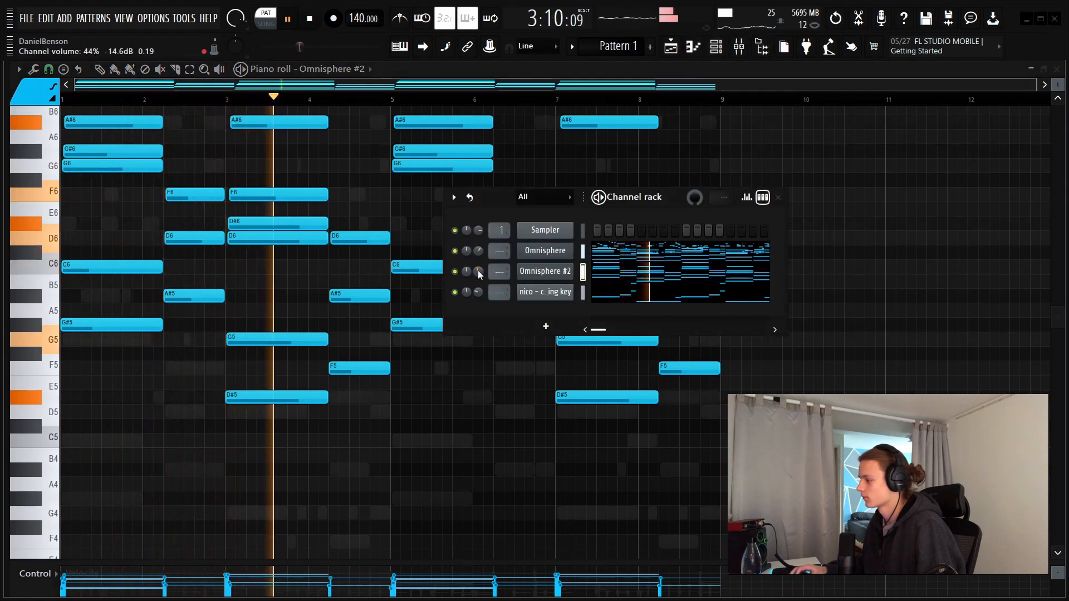
{"action": "left_click", "coordinate": [454, 250]}
{"action": "key", "text": "space"}
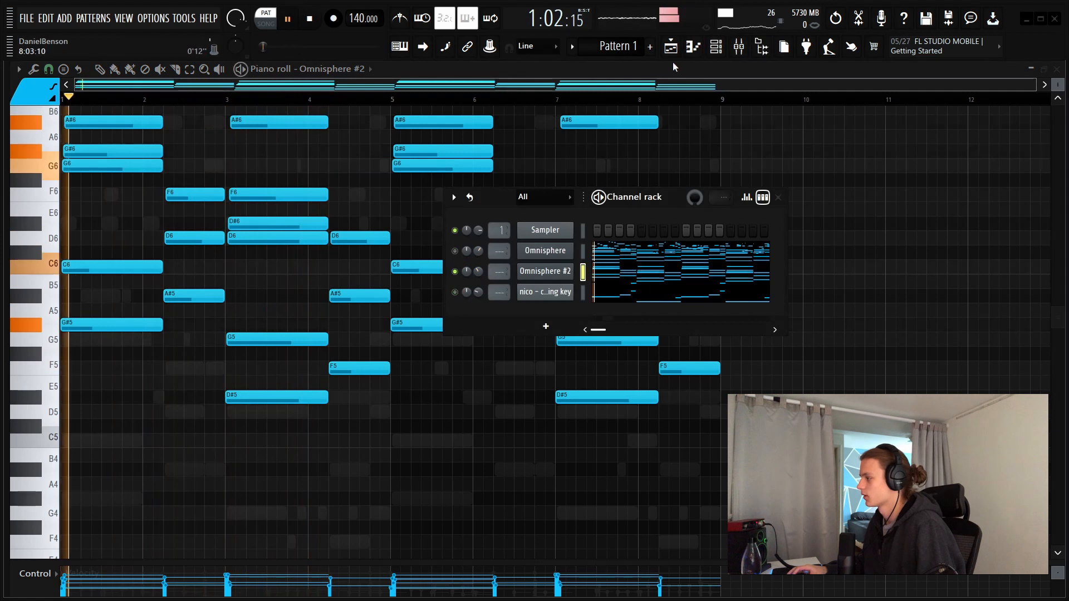
Quick render Pattern 1 as an audio clip in the playlist
{"action": "left_click", "coordinate": [671, 47]}
{"action": "left_click", "coordinate": [716, 47]}
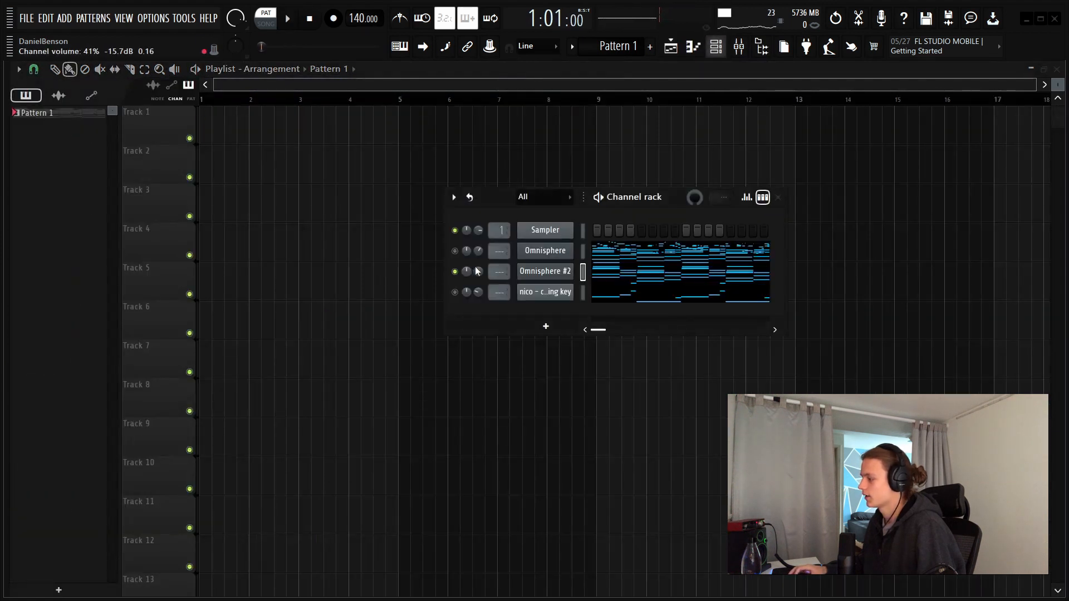
{"action": "right_click", "coordinate": [82, 113]}
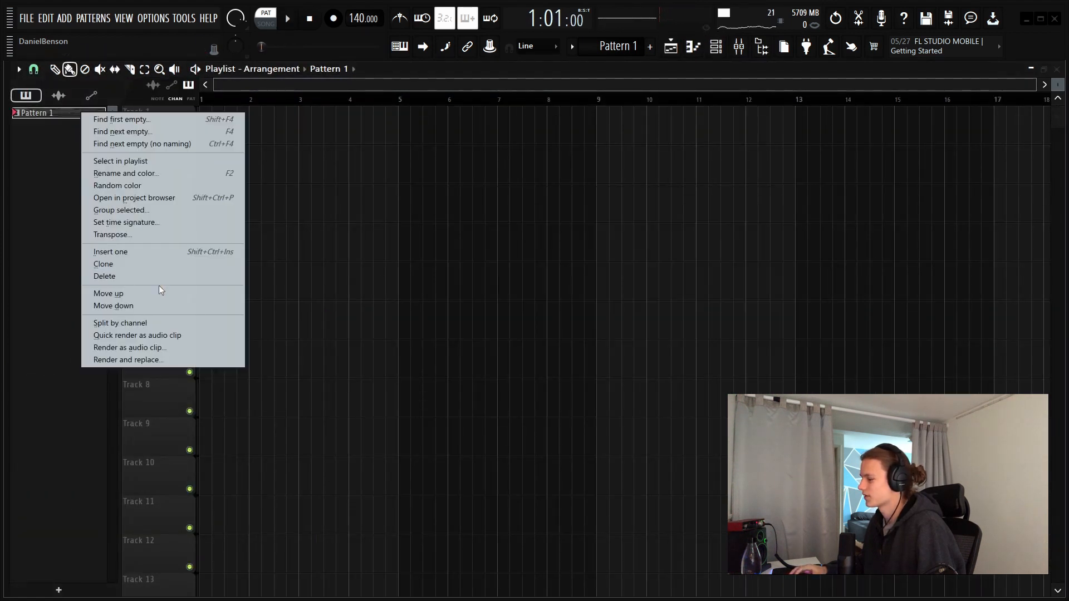
{"action": "left_click", "coordinate": [168, 335]}
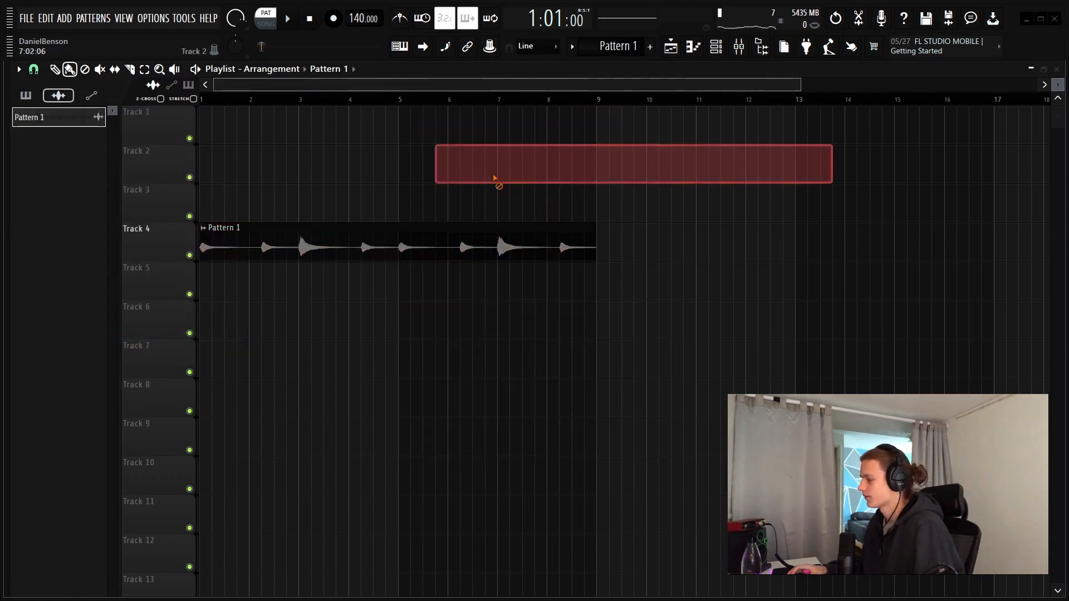
Place a copy of the rendered clip at bar 9 on Track 5 and make it unique
{"action": "left_click", "coordinate": [606, 287]}
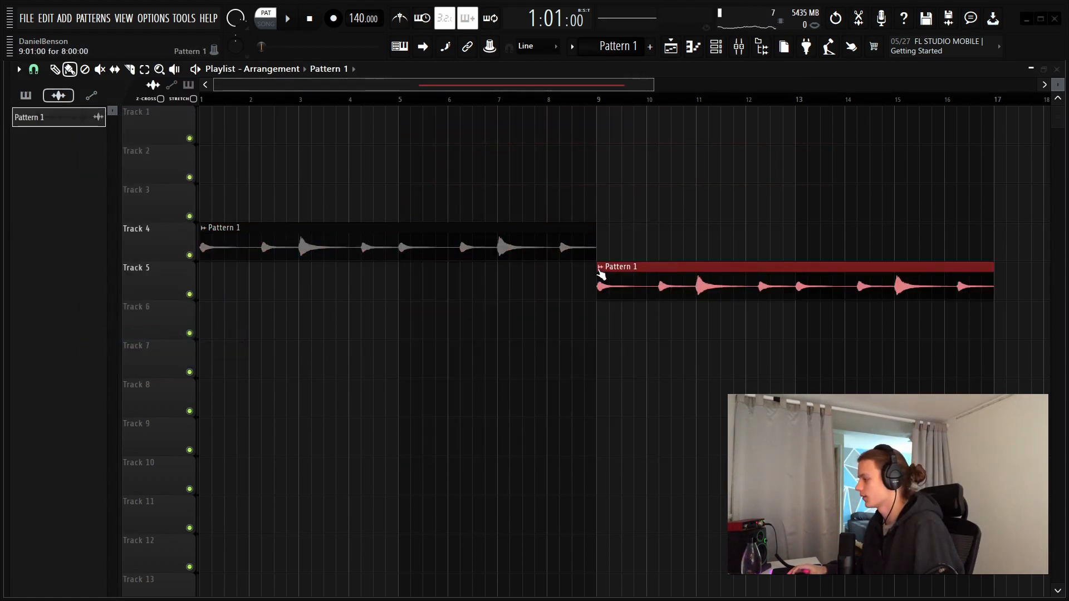
{"action": "left_click", "coordinate": [600, 267]}
{"action": "left_click", "coordinate": [667, 364]}
Reverse the Pattern 1 #2 sample, change its declicking mode, and select the reversed slices on Track 6
{"action": "double_click", "coordinate": [667, 286]}
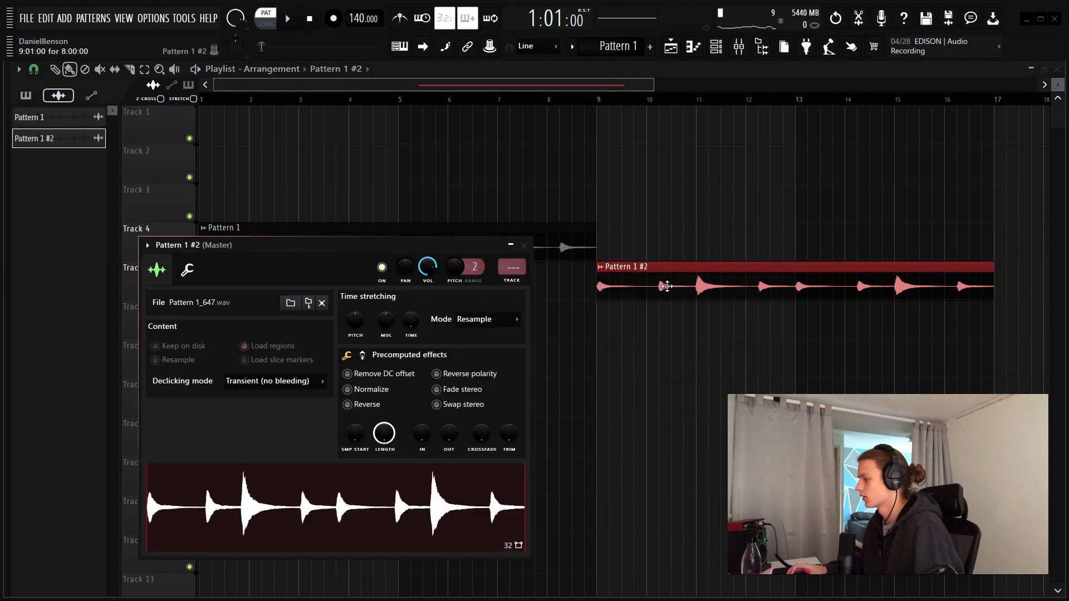
{"action": "left_click", "coordinate": [348, 406]}
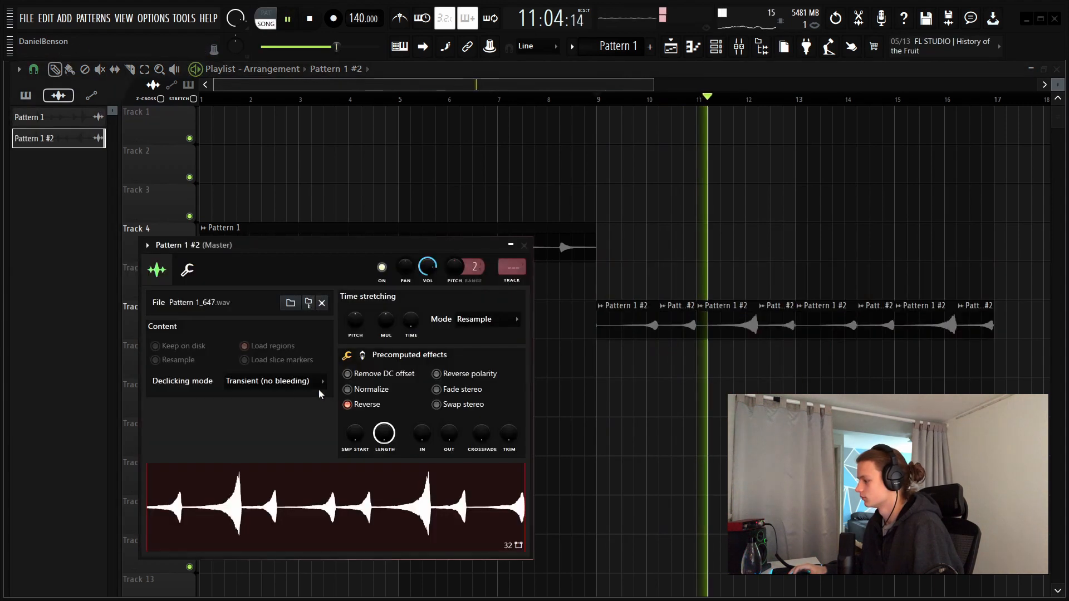
{"action": "left_click", "coordinate": [319, 383]}
{"action": "left_click", "coordinate": [273, 433]}
{"action": "left_click", "coordinate": [524, 246]}
{"action": "left_click_drag", "start_coordinate": [587, 289], "coordinate": [979, 328]}
{"action": "scroll", "coordinate": [653, 105], "scroll_direction": "up", "scroll_amount": 1}
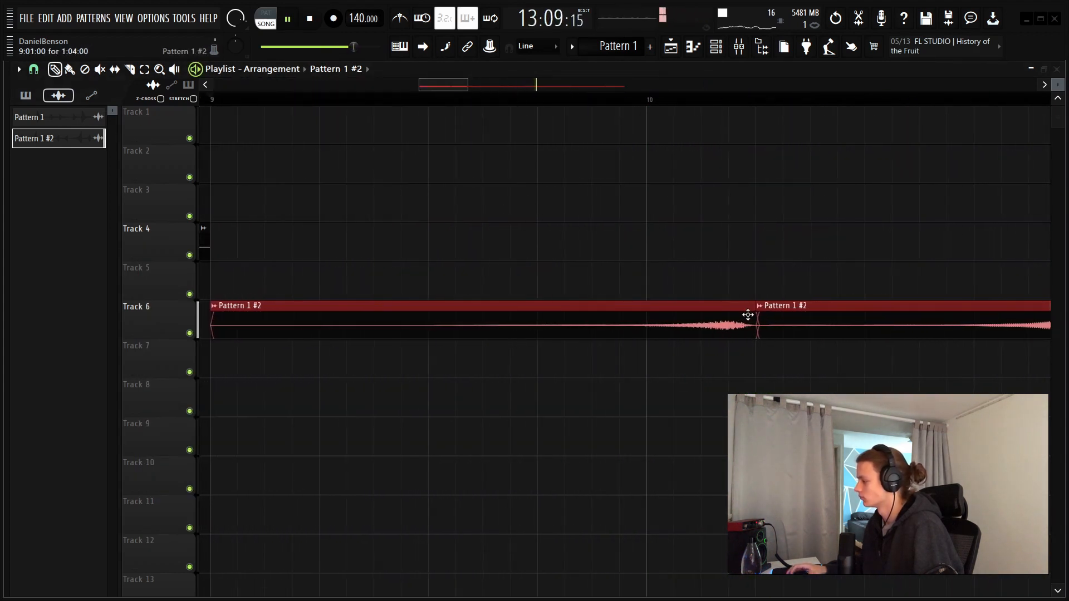
{"action": "left_click", "coordinate": [763, 238]}
{"action": "right_click", "coordinate": [763, 238]}
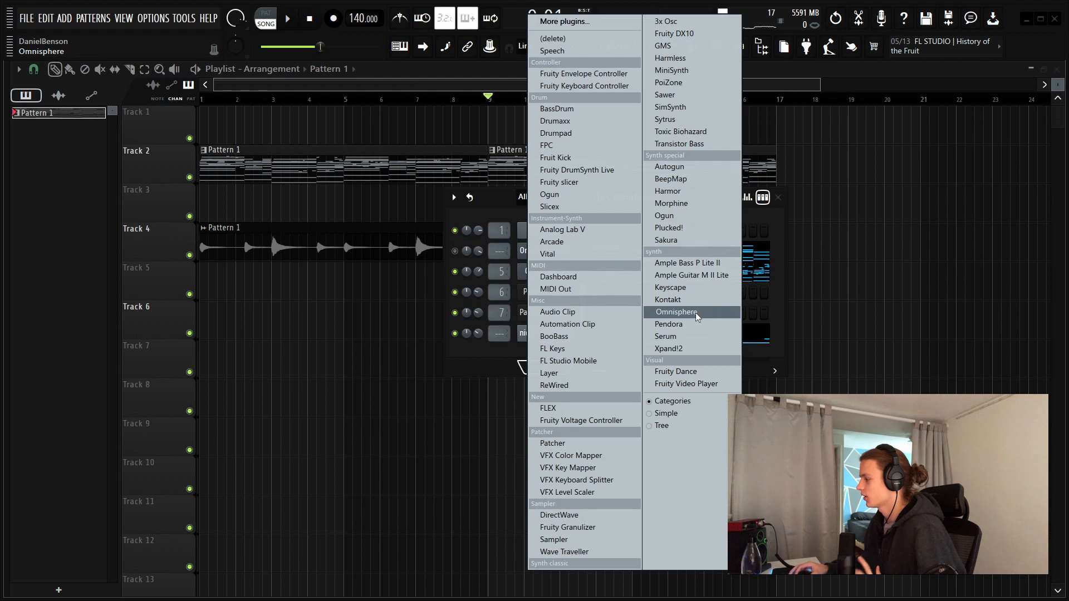
Add a third Omnisphere instance and load the LA Custom C7 - Ballad patch from the Keyboards category
{"action": "left_click", "coordinate": [696, 313]}
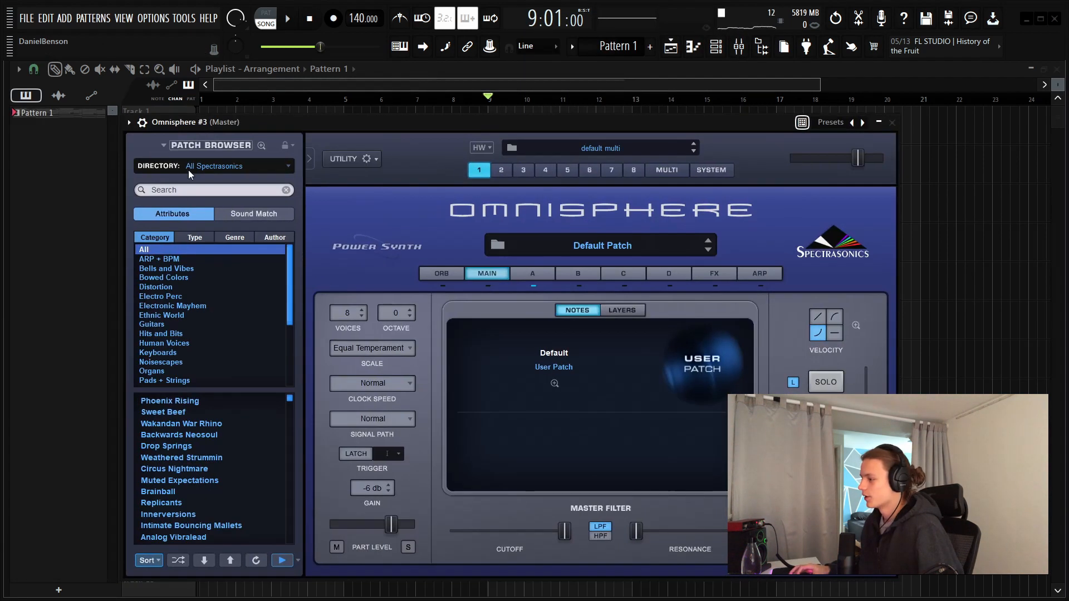
{"action": "left_click", "coordinate": [205, 145]}
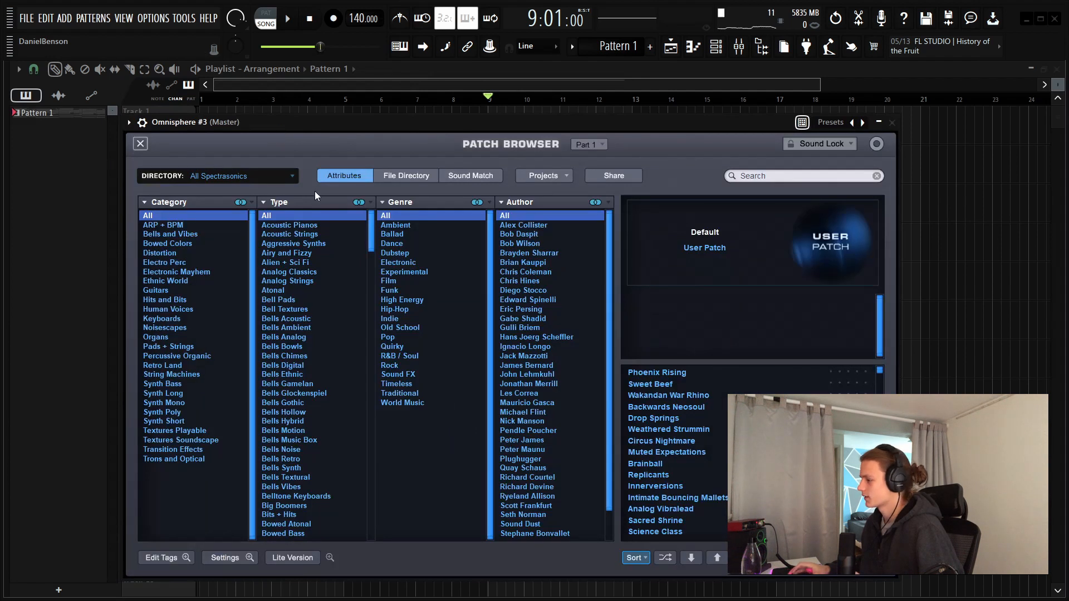
{"action": "left_click", "coordinate": [141, 143]}
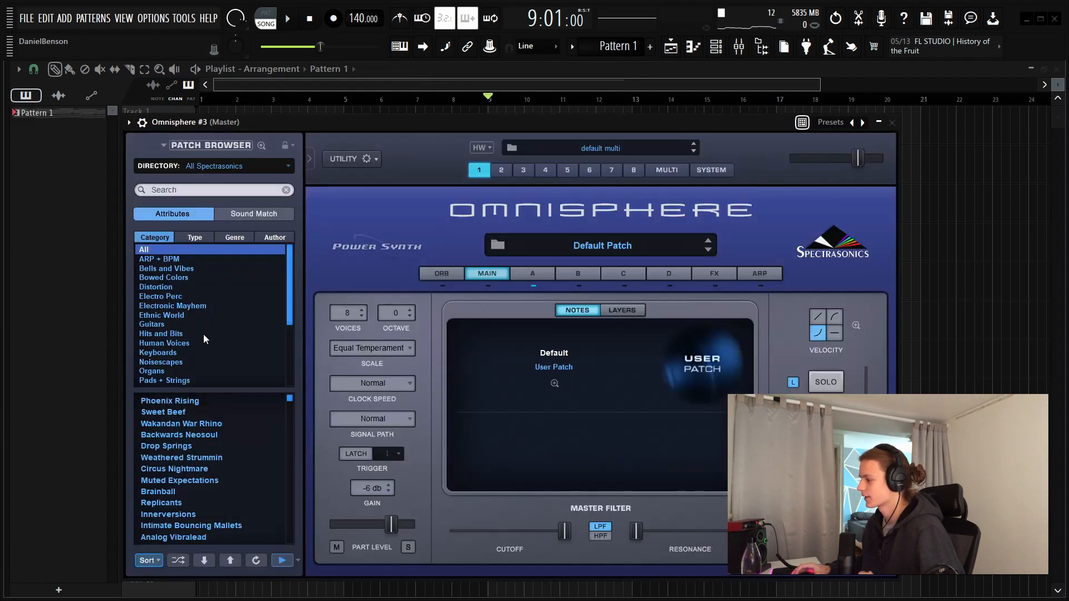
{"action": "left_click", "coordinate": [173, 354]}
{"action": "scroll", "coordinate": [229, 432], "scroll_direction": "down", "scroll_amount": 11}
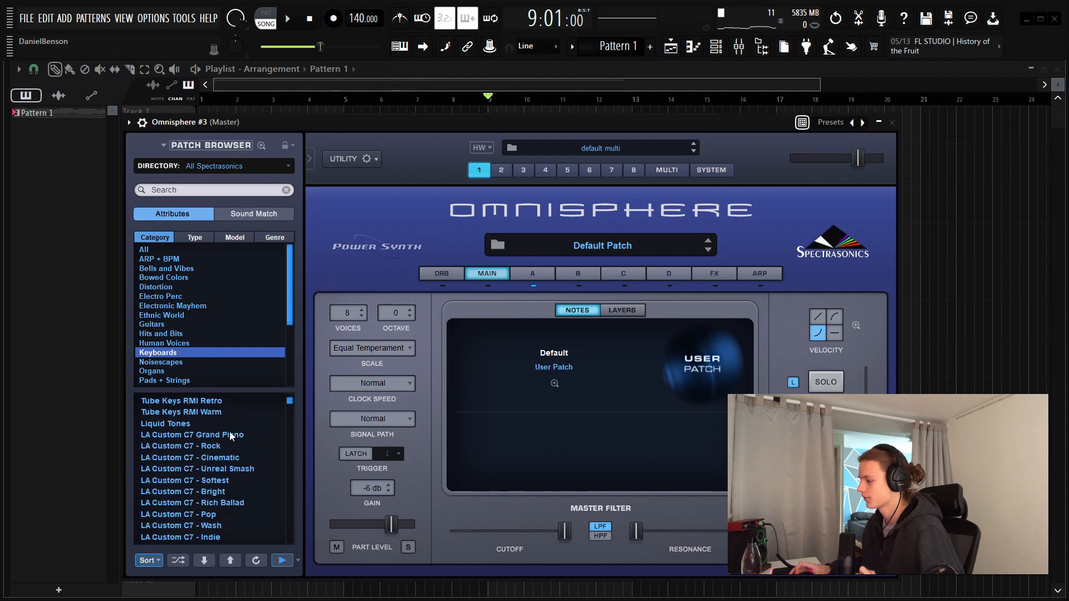
{"action": "scroll", "coordinate": [229, 445], "scroll_direction": "up", "scroll_amount": 2}
{"action": "scroll", "coordinate": [215, 473], "scroll_direction": "down", "scroll_amount": 2}
{"action": "left_click", "coordinate": [217, 503]}
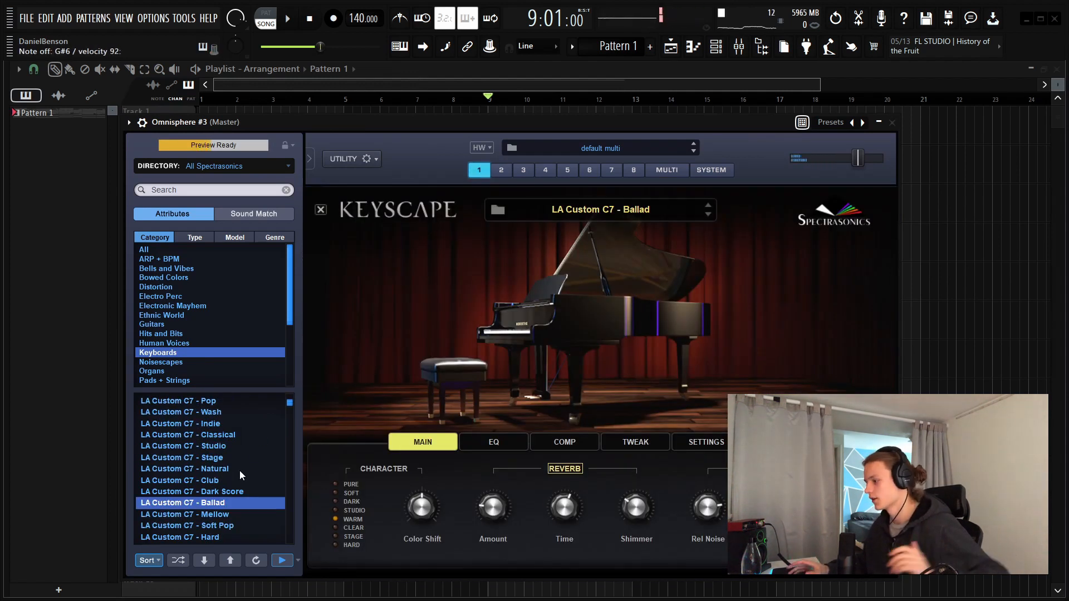
{"action": "left_click", "coordinate": [892, 122]}
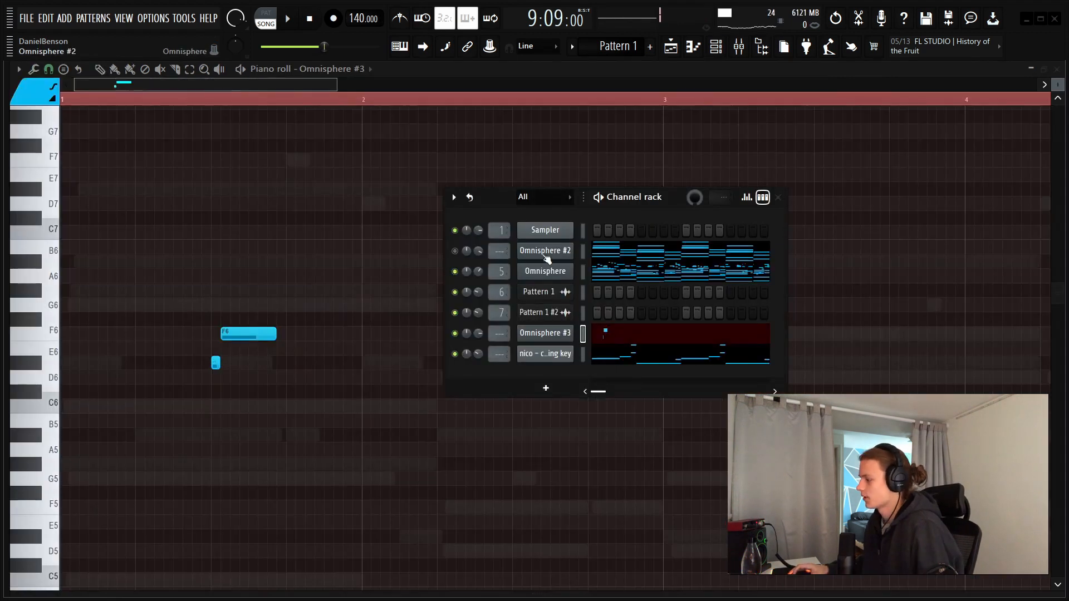
Copy the upper melody notes of bars 1 to 4 from the Omnisphere channel into the Omnisphere #3 piano roll
{"action": "right_click", "coordinate": [577, 267]}
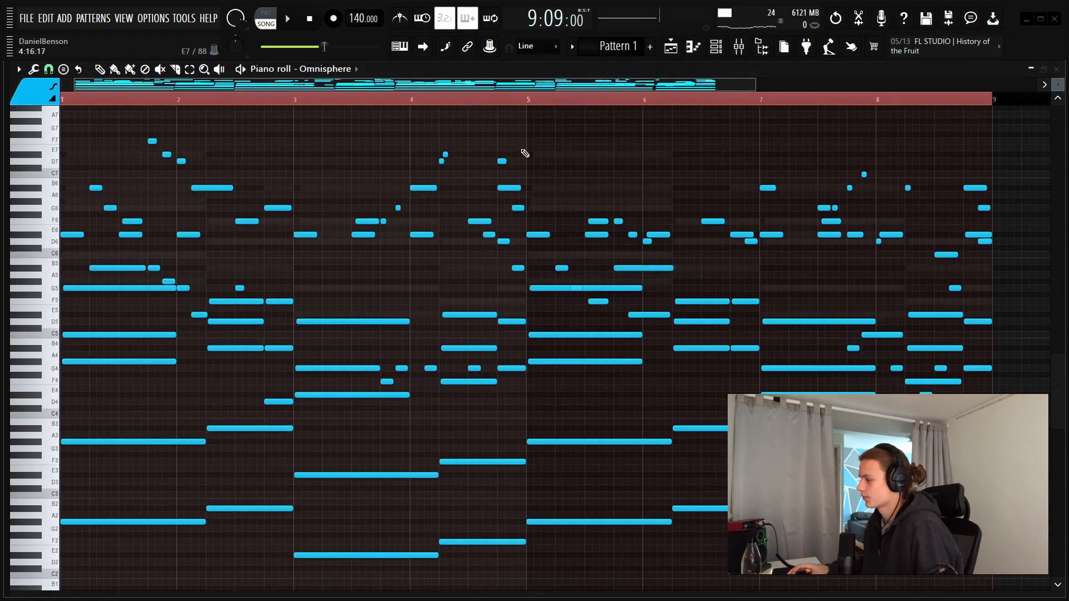
{"action": "left_click_drag", "start_coordinate": [525, 133], "coordinate": [22, 293]}
{"action": "left_click", "coordinate": [715, 47]}
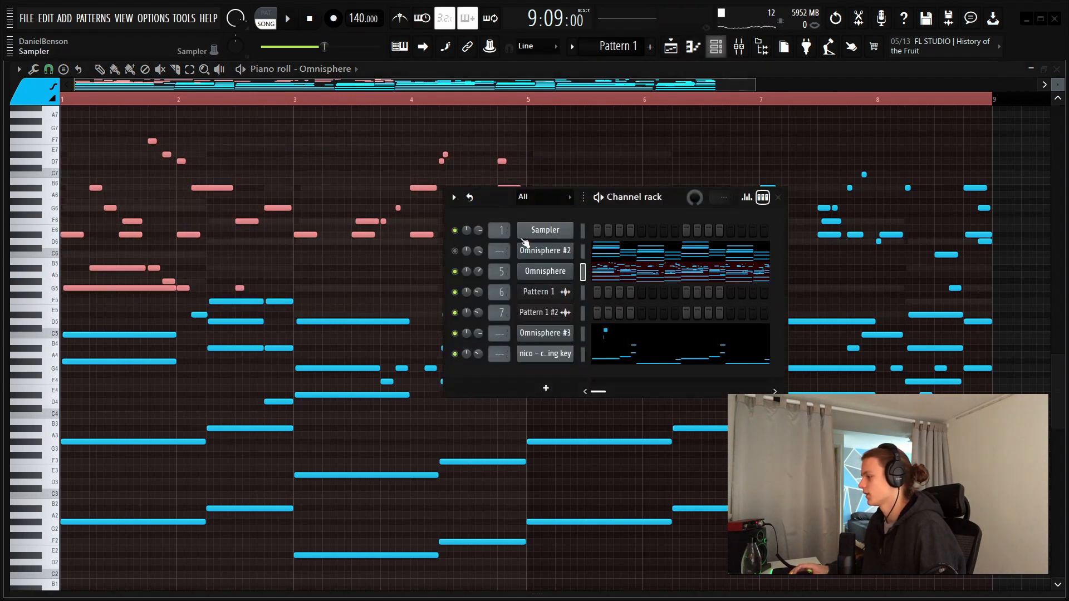
{"action": "right_click", "coordinate": [562, 359]}
{"action": "right_click", "coordinate": [560, 337]}
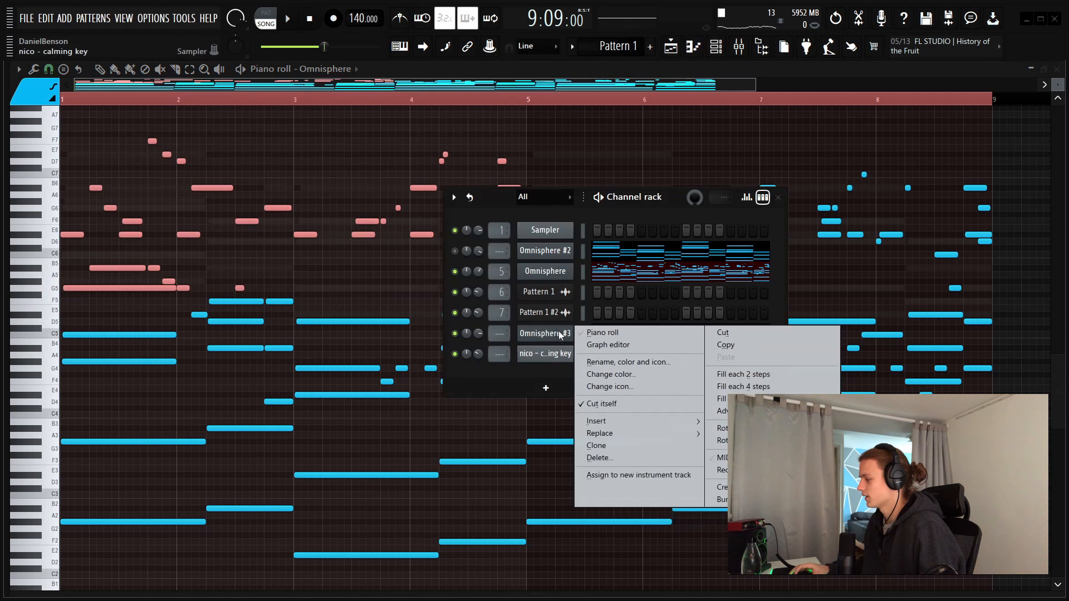
{"action": "left_click", "coordinate": [600, 343]}
{"action": "right_click", "coordinate": [563, 336]}
{"action": "left_click", "coordinate": [599, 334]}
{"action": "left_click", "coordinate": [414, 287]}
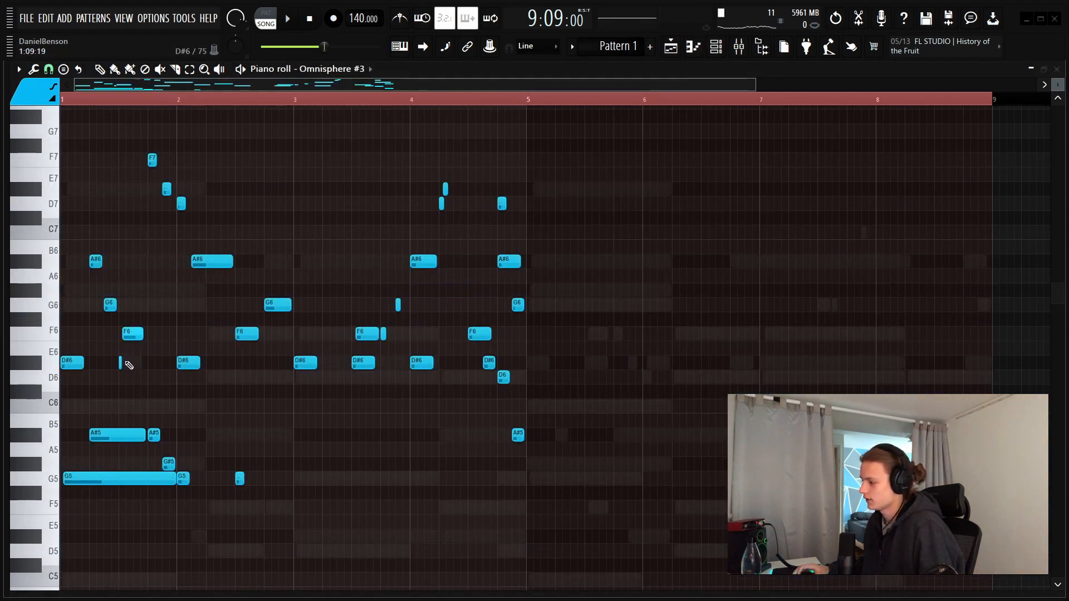
Play back the copied melody in Omnisphere #3 from its start to check how it sounds
{"action": "scroll", "coordinate": [154, 86], "scroll_direction": "up", "scroll_amount": 4}
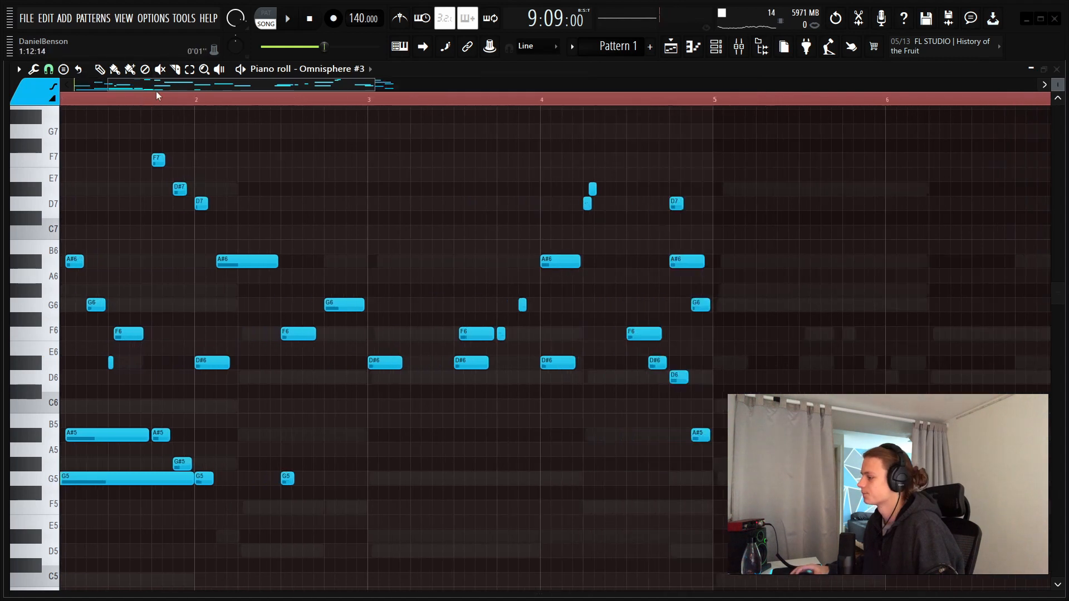
{"action": "key", "text": "space"}
{"action": "left_click", "coordinate": [269, 392]}
{"action": "right_click", "coordinate": [270, 392]}
{"action": "key", "text": "space"}
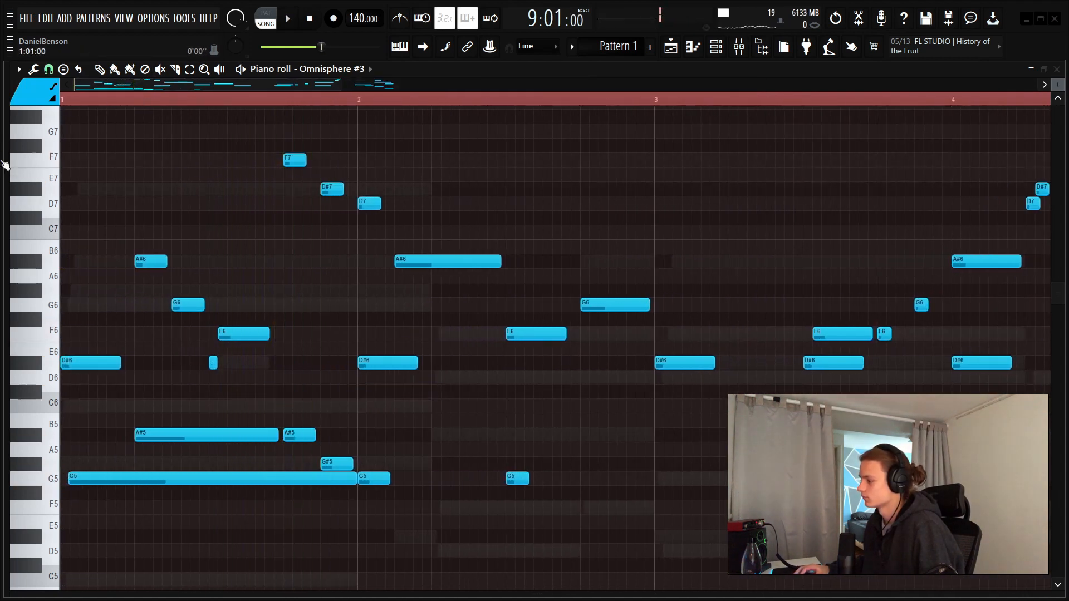
{"action": "key", "text": "space"}
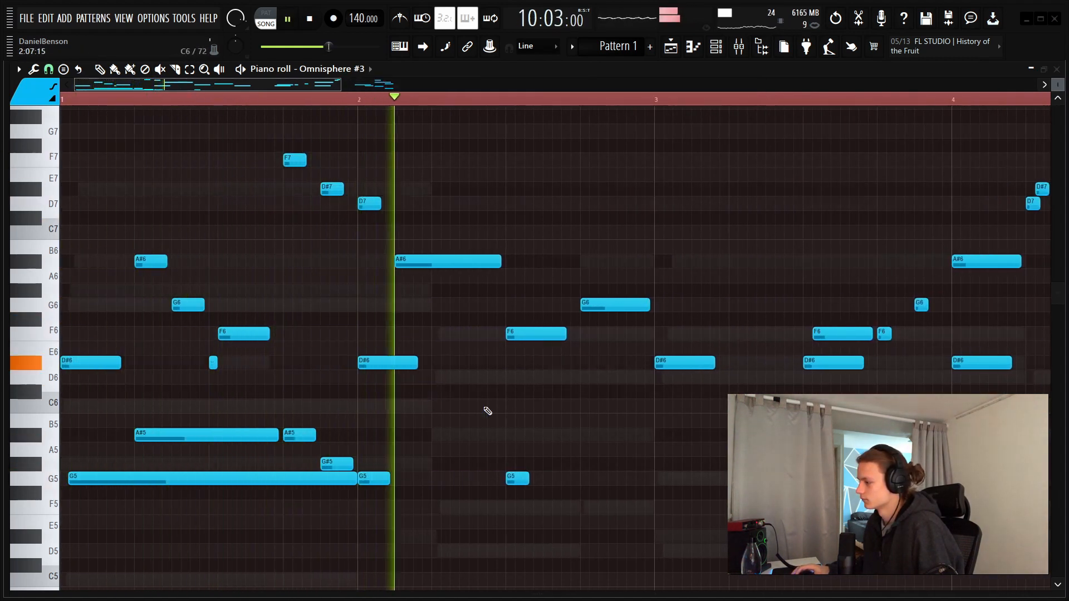
{"action": "key", "text": "space"}
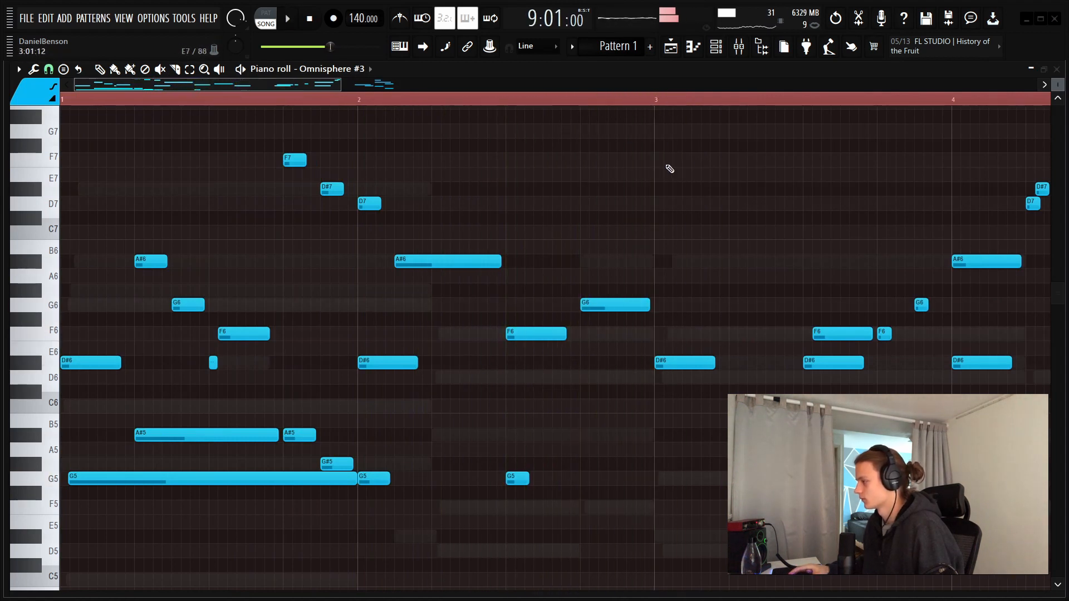
Select all the Omnisphere #3 melody notes and flatten their velocities to 78%
{"action": "scroll", "coordinate": [633, 87], "scroll_direction": "down", "scroll_amount": 5}
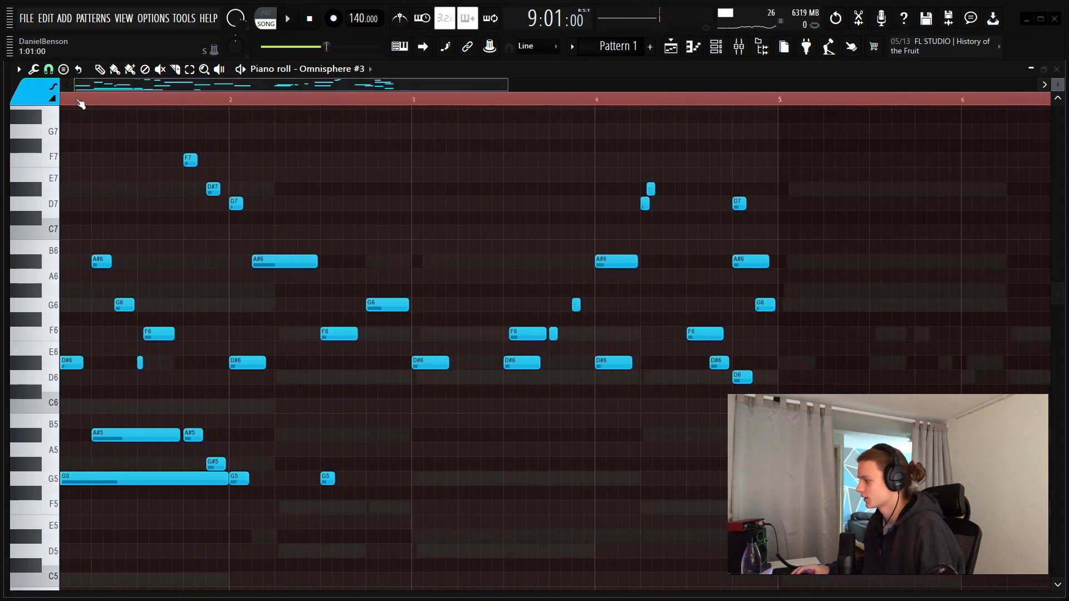
{"action": "double_click", "coordinate": [309, 101]}
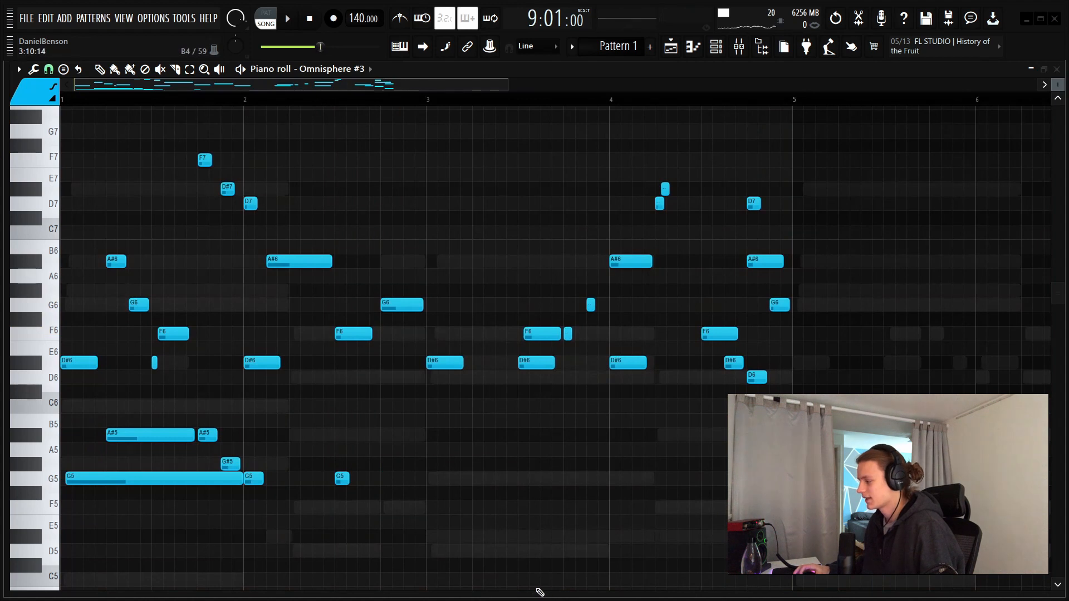
{"action": "left_click_drag", "start_coordinate": [540, 592], "coordinate": [540, 247]}
{"action": "key", "text": "ctrl+a"}
{"action": "left_click_drag", "start_coordinate": [499, 457], "coordinate": [690, 533]}
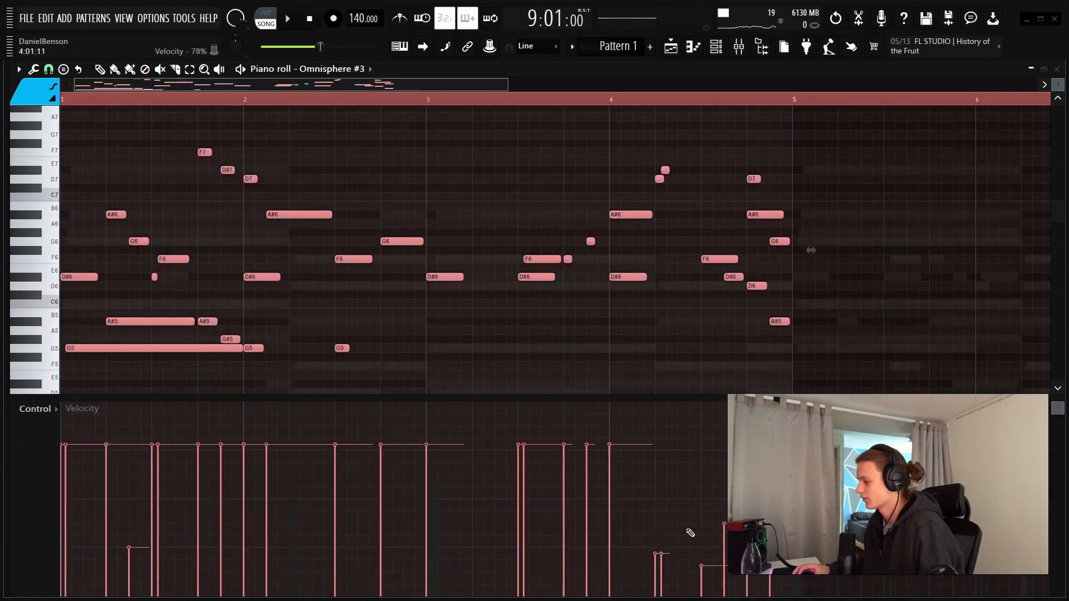
Randomize the melody notes' velocities at about -17%, scale them with a multiply of about 71%, and play them back
{"action": "key", "text": "alt+r"}
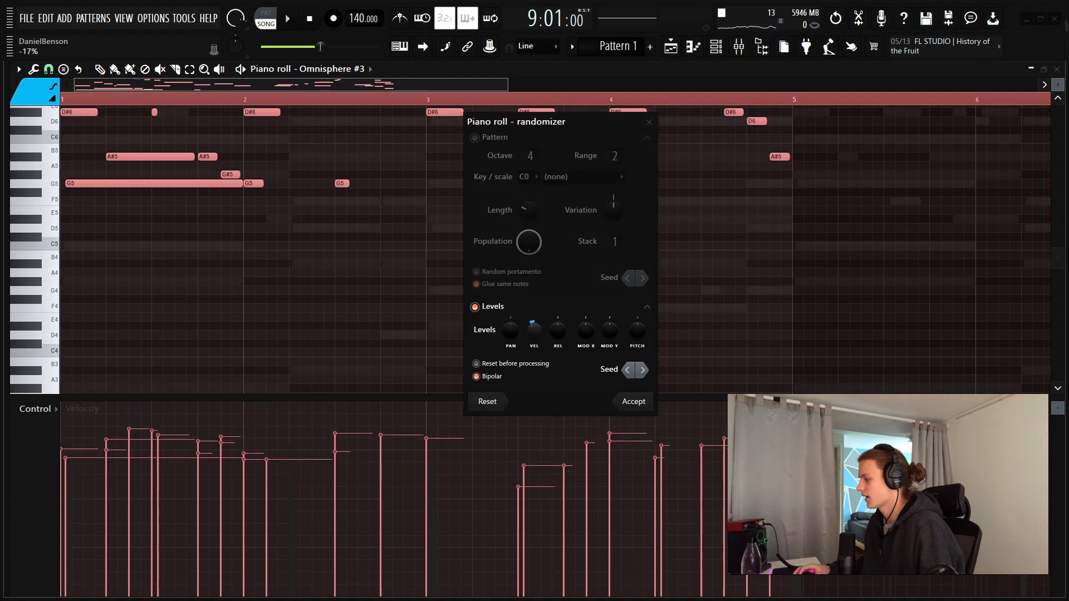
{"action": "left_click", "coordinate": [635, 401]}
{"action": "key", "text": "alt+x"}
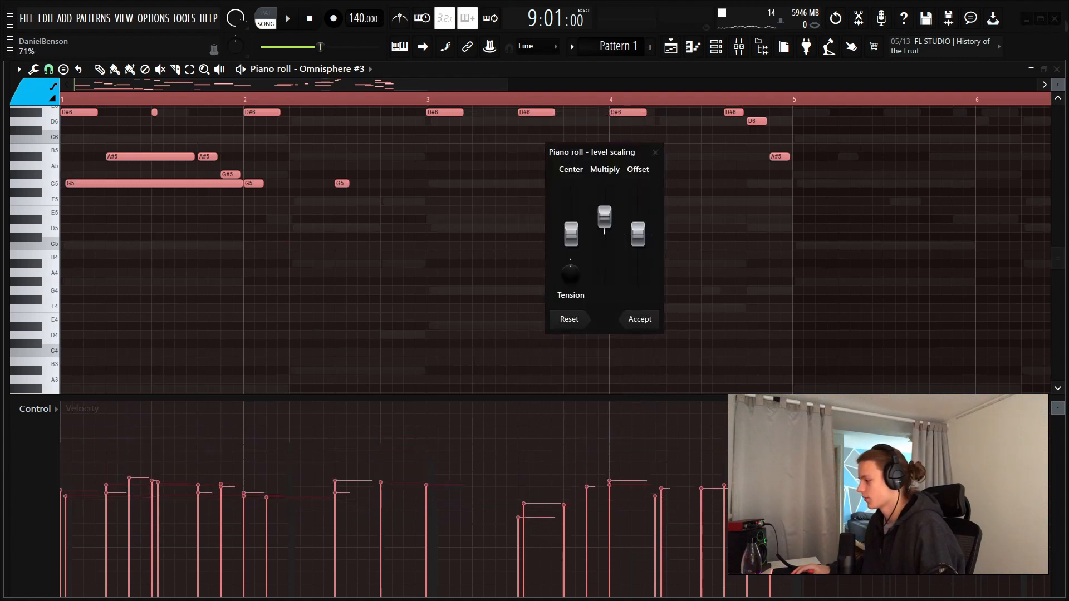
{"action": "key", "text": "space"}
{"action": "left_click", "coordinate": [646, 319]}
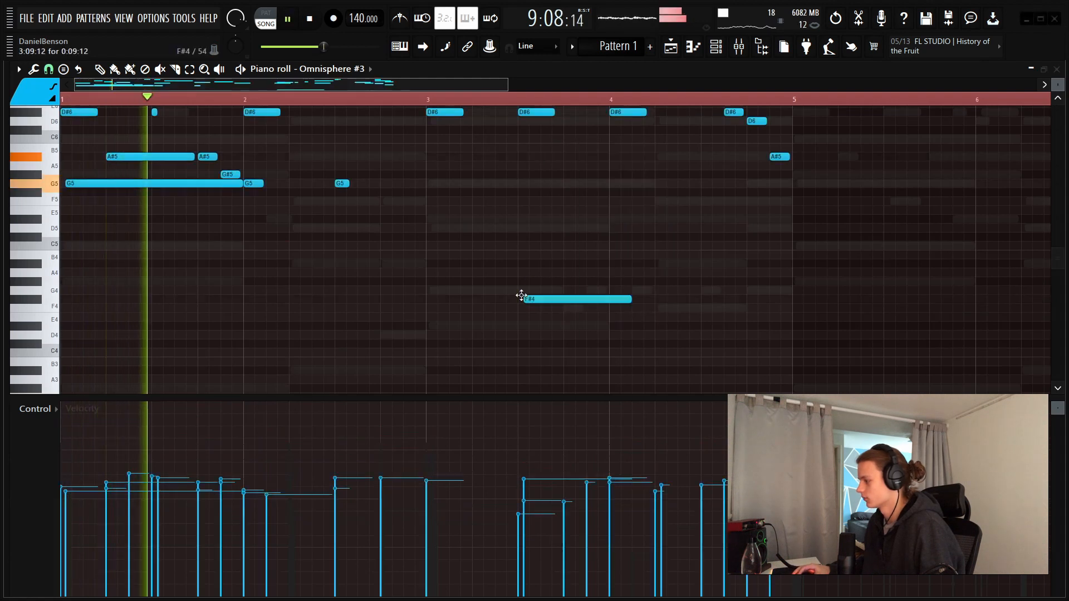
Shrink the velocity lane to enlarge the note area and remove the stray long note in bar 3
{"action": "left_click_drag", "start_coordinate": [513, 398], "coordinate": [482, 578]}
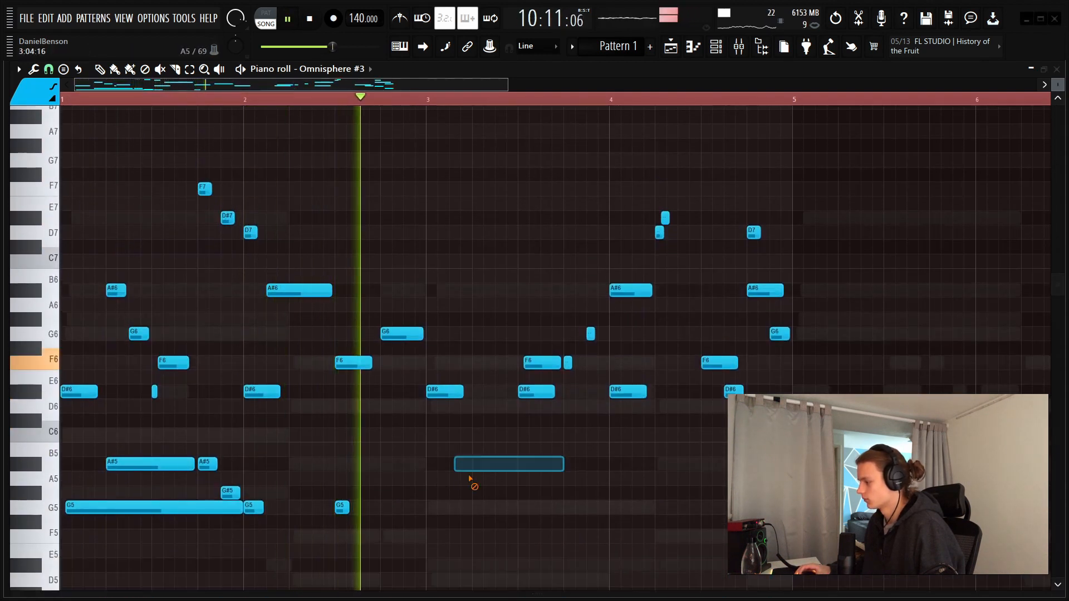
{"action": "left_click", "coordinate": [588, 406]}
{"action": "right_click", "coordinate": [587, 409]}
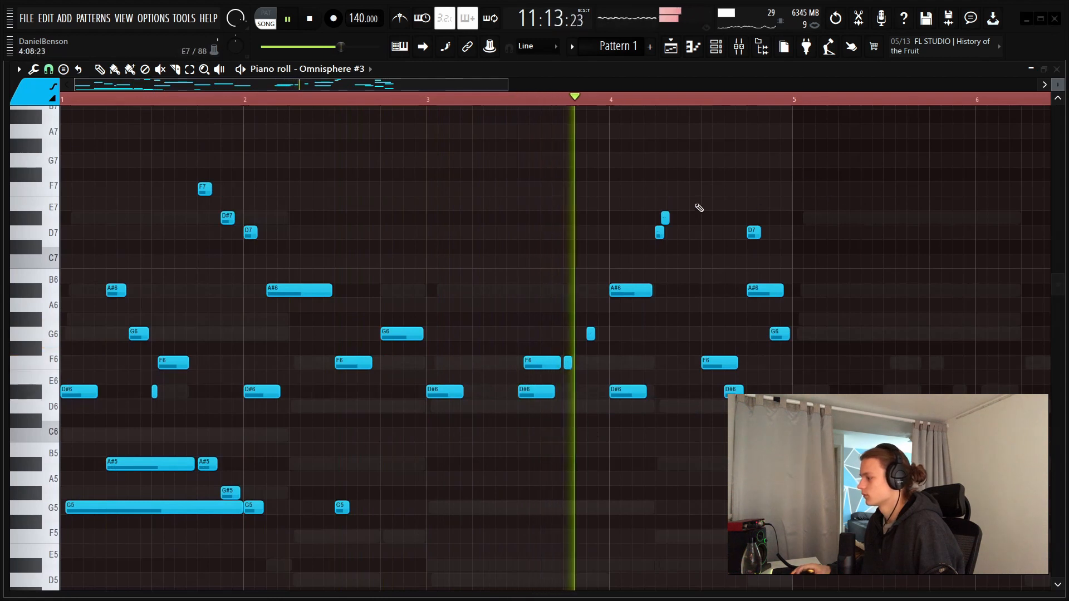
Try to duplicate the whole four-bar melody after bar 4
{"action": "left_click_drag", "start_coordinate": [807, 156], "coordinate": [51, 589]}
{"action": "key", "text": "ctrl+b"}
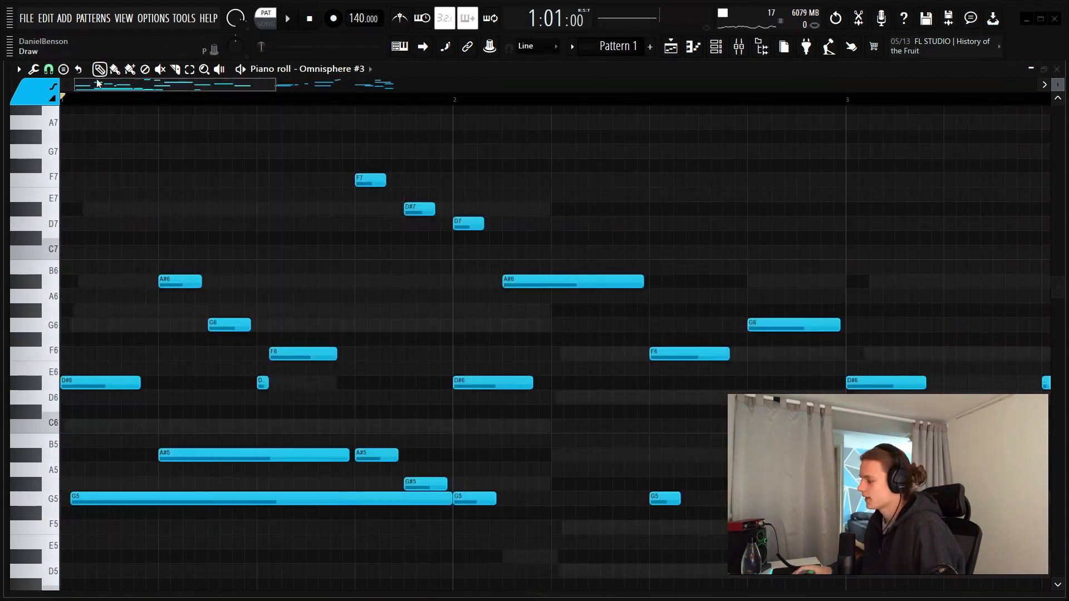
Delete the long G5 note in bar 1, plus the G5 at the start of bar 2 and the long A#6 in bar 2
{"action": "scroll", "coordinate": [271, 331], "scroll_direction": "down", "scroll_amount": 3}
{"action": "scroll", "coordinate": [271, 331], "scroll_direction": "down", "scroll_amount": 1}
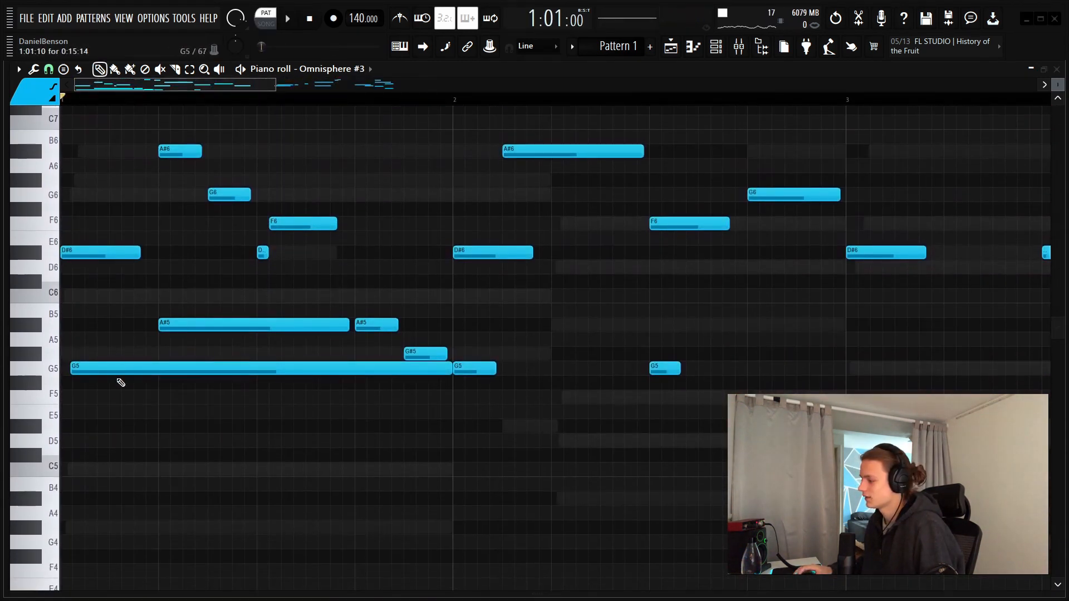
{"action": "key", "text": "Delete"}
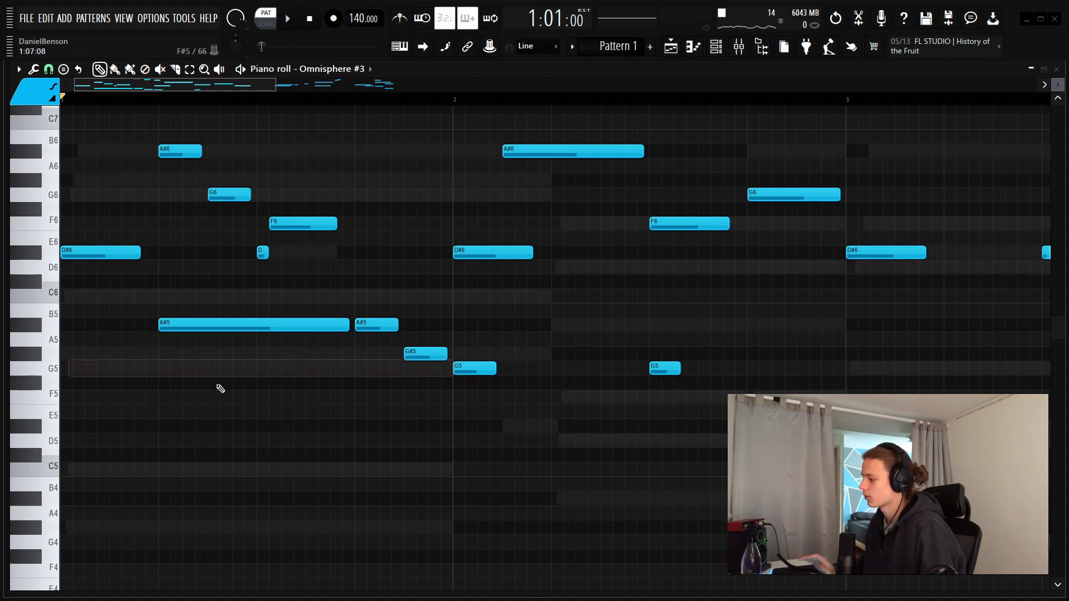
{"action": "scroll", "coordinate": [272, 374], "scroll_direction": "up", "scroll_amount": 3}
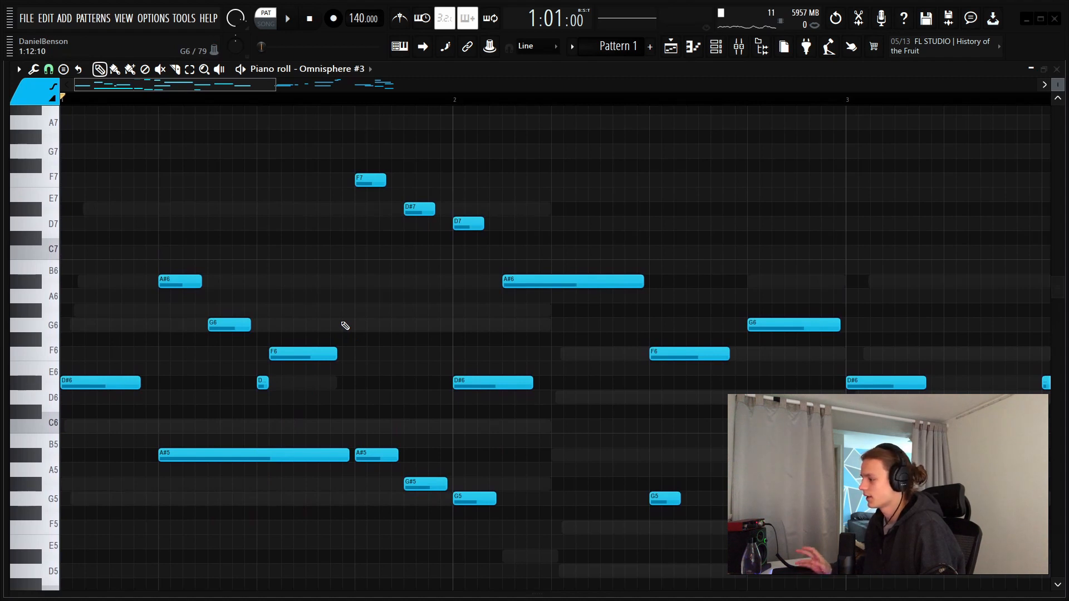
{"action": "key", "text": "space"}
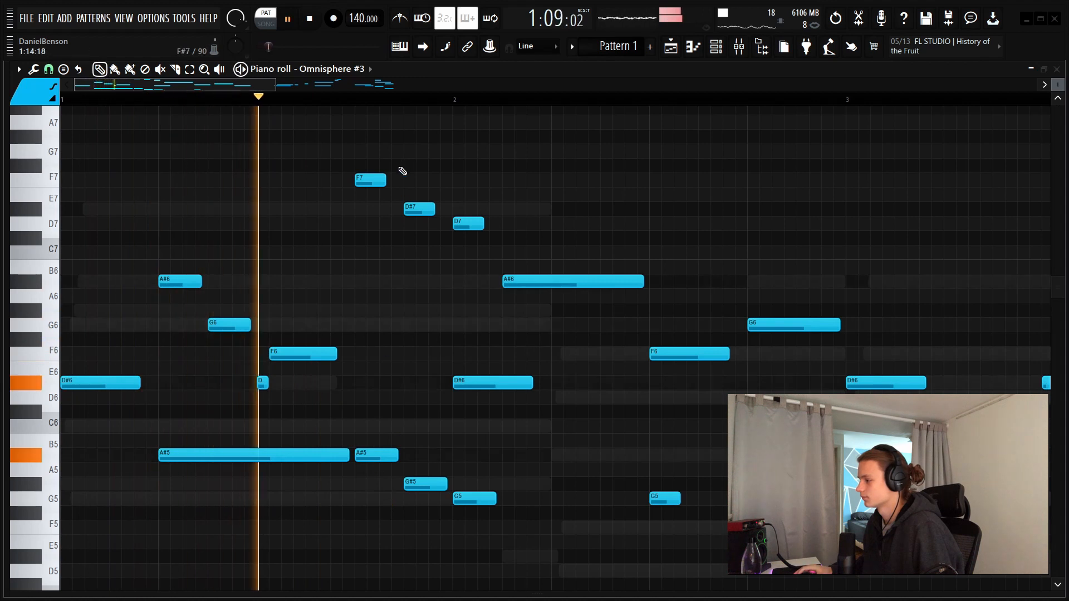
{"action": "key", "text": "space"}
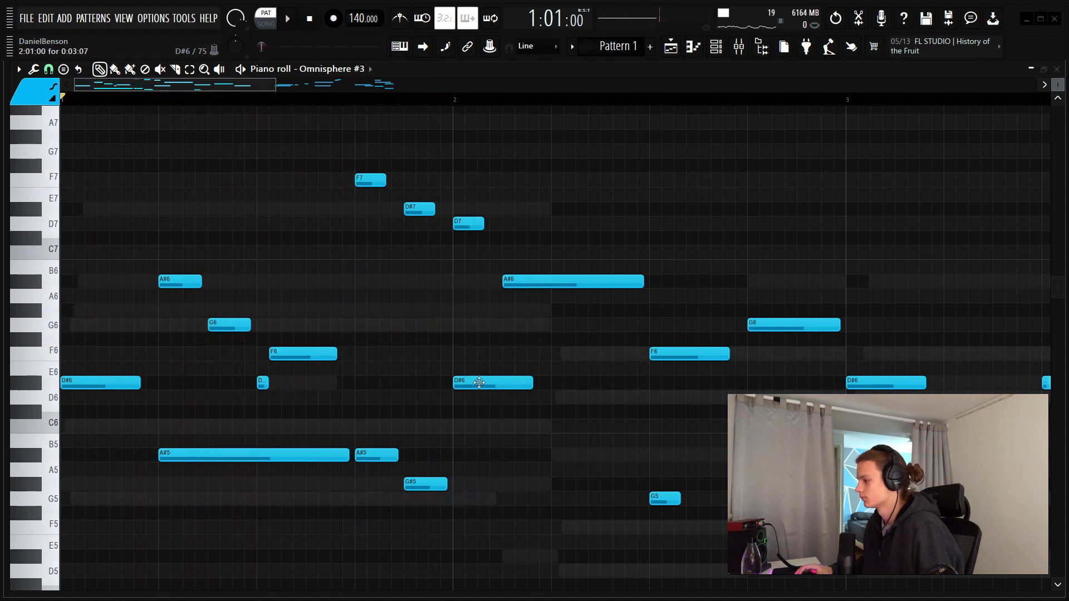
{"action": "right_click", "coordinate": [474, 380], "text": "alt"}
{"action": "right_click", "coordinate": [523, 374], "text": "alt"}
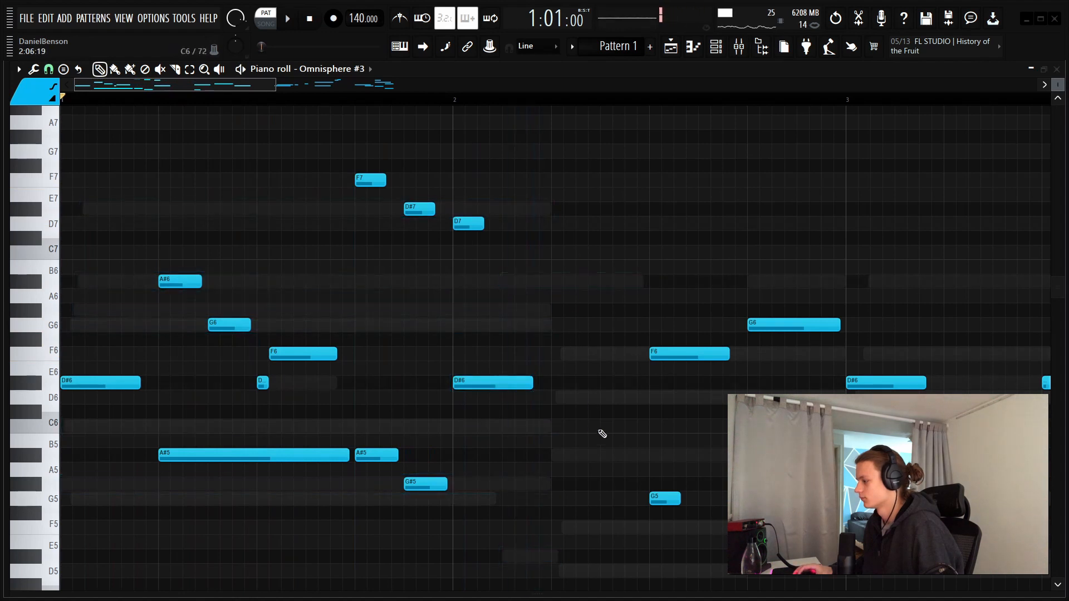
Nudge the F6 note in bar 2 slightly later to 2:09:12 and play the melody back
{"action": "left_click_drag", "start_coordinate": [672, 353], "coordinate": [685, 353]}
{"action": "left_click", "coordinate": [764, 383]}
{"action": "key", "text": "space"}
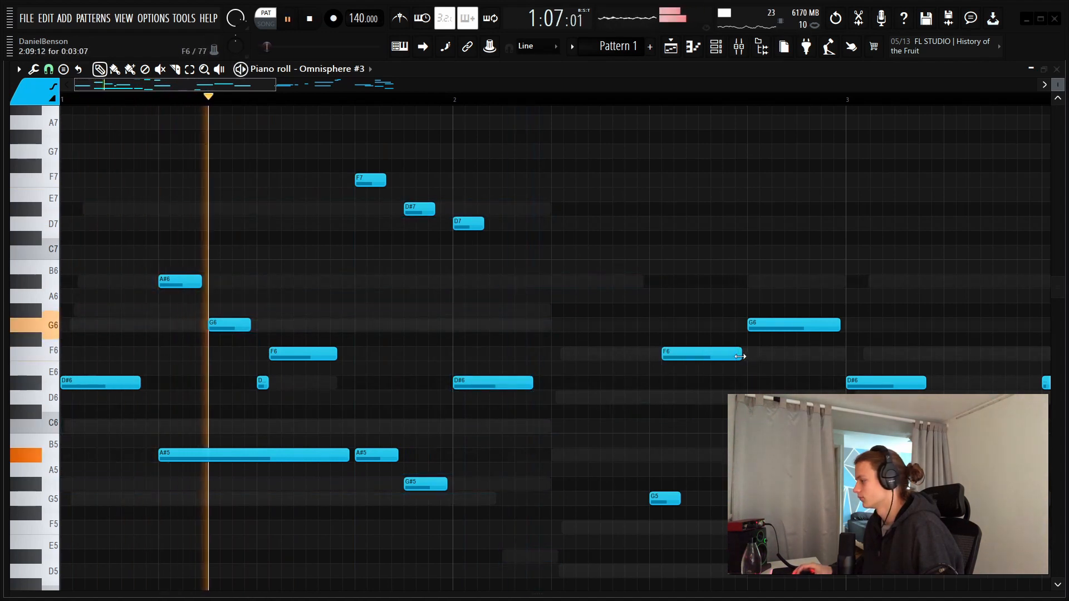
{"action": "right_click", "coordinate": [764, 385]}
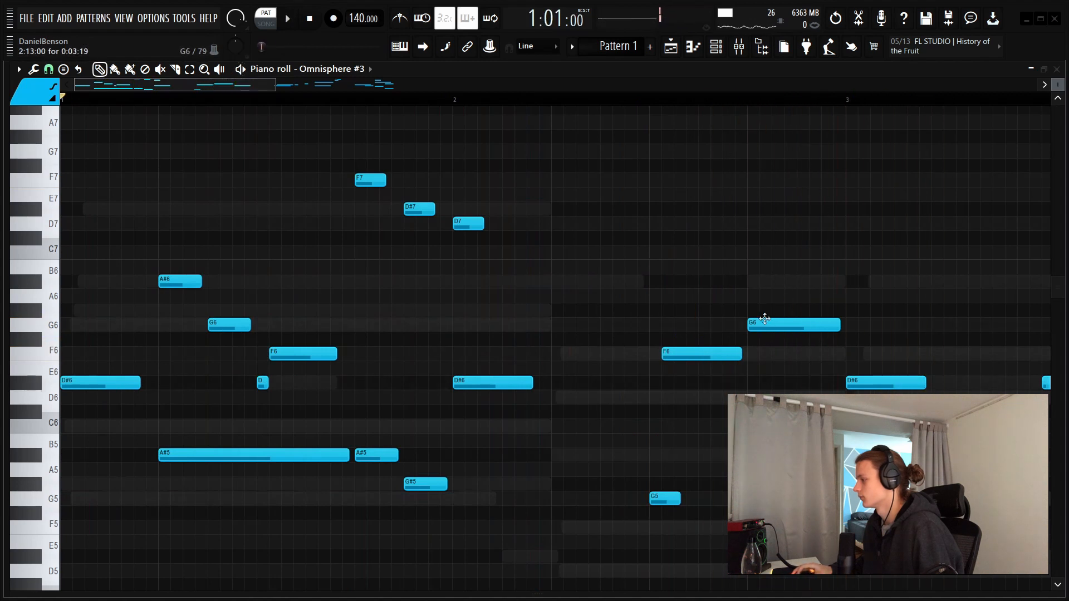
Add a short A#6 note at 2:11:00 by copying, shortening and raising the G6 in bar 2, and play the melody back
{"action": "left_click", "coordinate": [723, 327], "text": "ctrl"}
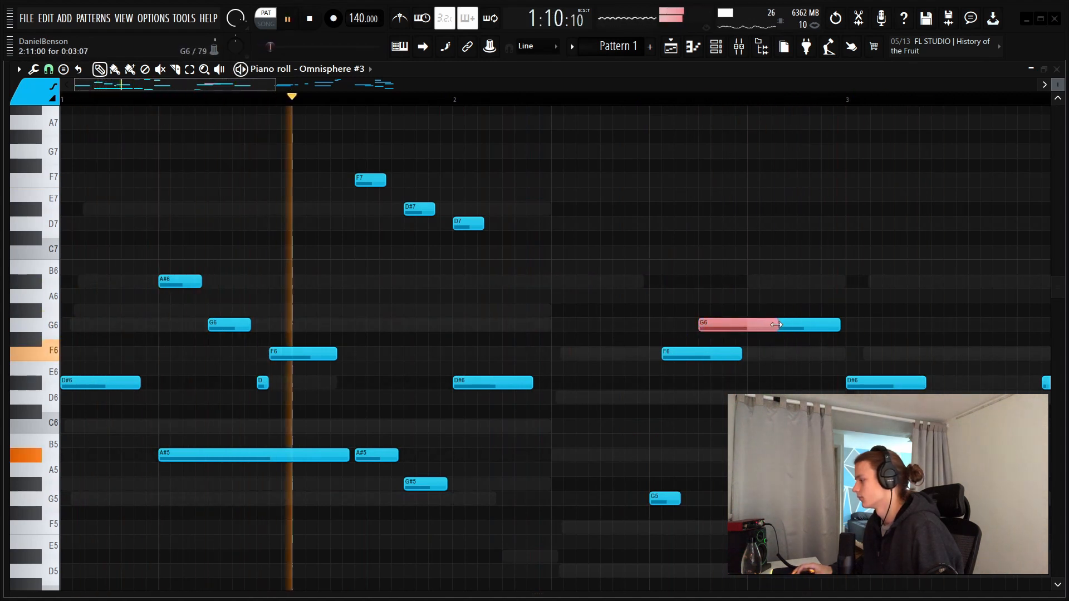
{"action": "left_click_drag", "start_coordinate": [776, 325], "coordinate": [736, 267]}
{"action": "left_click", "coordinate": [747, 268]}
{"action": "right_click", "coordinate": [752, 267]}
{"action": "key", "text": "space"}
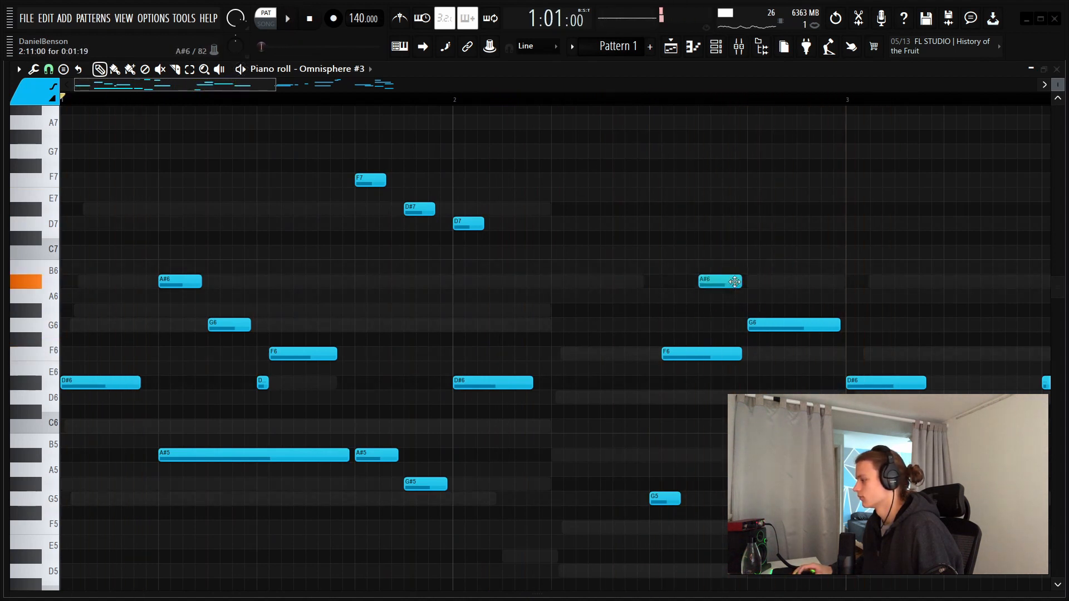
{"action": "key", "text": "space"}
{"action": "scroll", "coordinate": [631, 101], "scroll_direction": "down", "scroll_amount": 4}
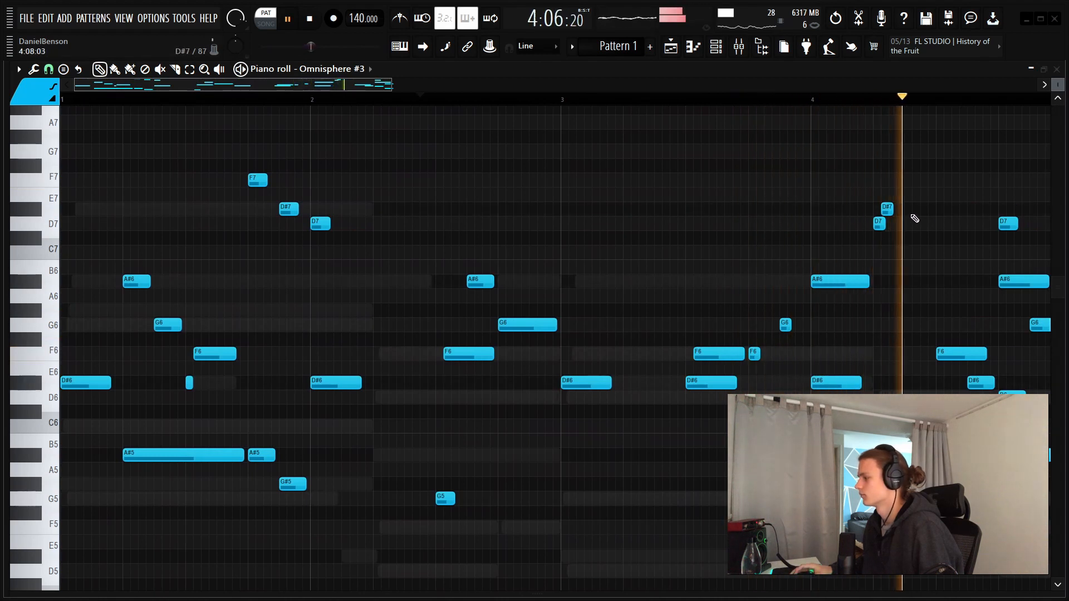
{"action": "left_click", "coordinate": [642, 137]}
{"action": "right_click", "coordinate": [642, 138]}
Replay bar 4 repeatedly from 4:08:00 and delete the D7 note near its end
{"action": "scroll", "coordinate": [921, 100], "scroll_direction": "up", "scroll_amount": 4}
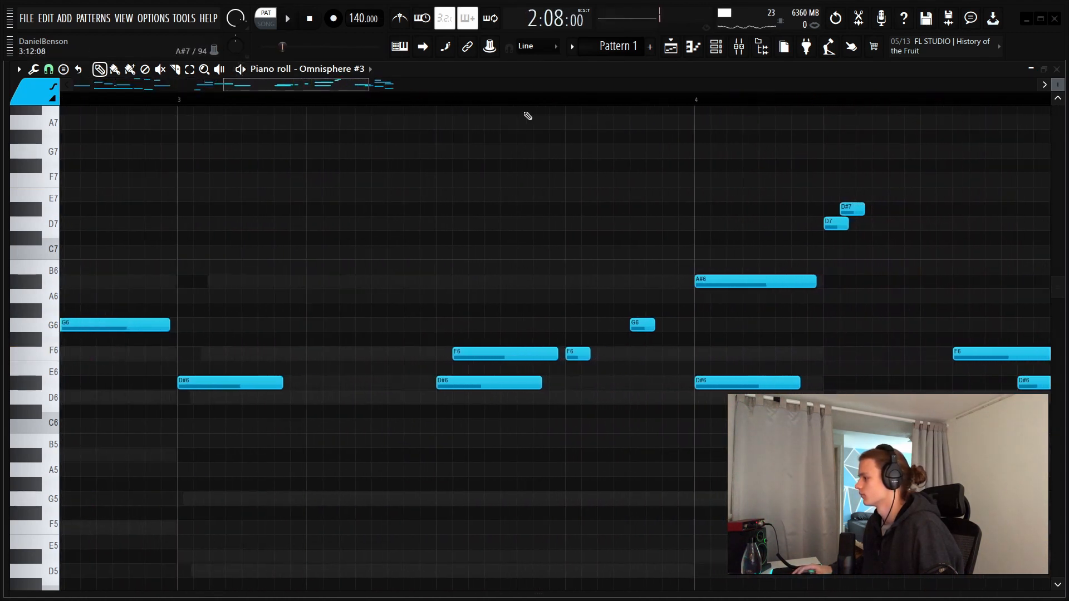
{"action": "key", "text": "space"}
{"action": "left_click_drag", "start_coordinate": [341, 86], "coordinate": [422, 92]}
{"action": "key", "text": "space"}
{"action": "left_click", "coordinate": [378, 101]}
{"action": "key", "text": "space"}
{"action": "key", "text": "space"}
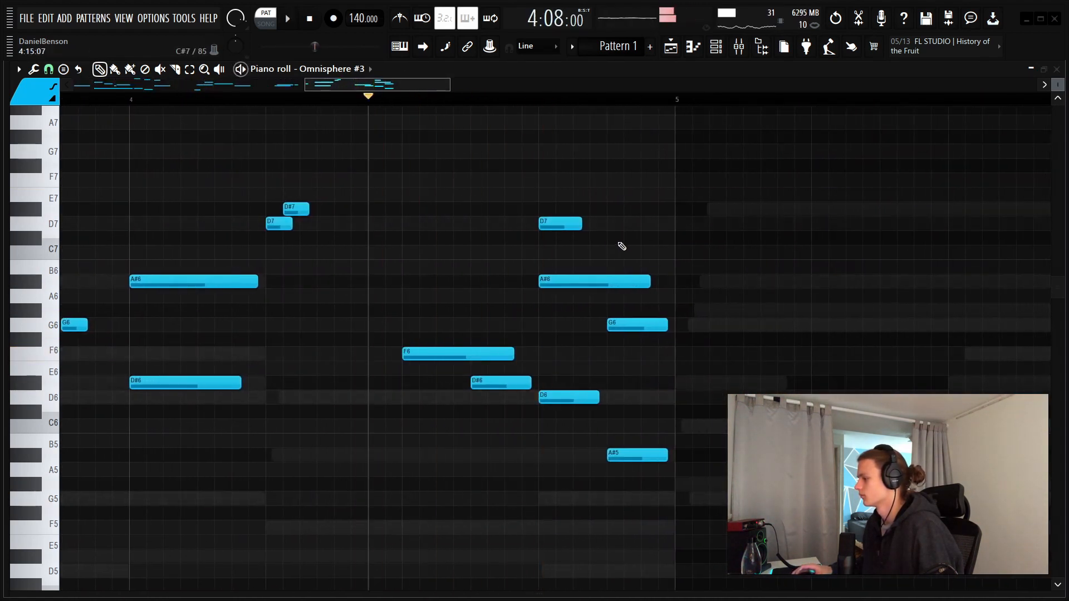
{"action": "key", "text": "space"}
{"action": "key", "text": "space"}
{"action": "key", "text": "space"}
{"action": "key", "text": "space"}
{"action": "key", "text": "space"}
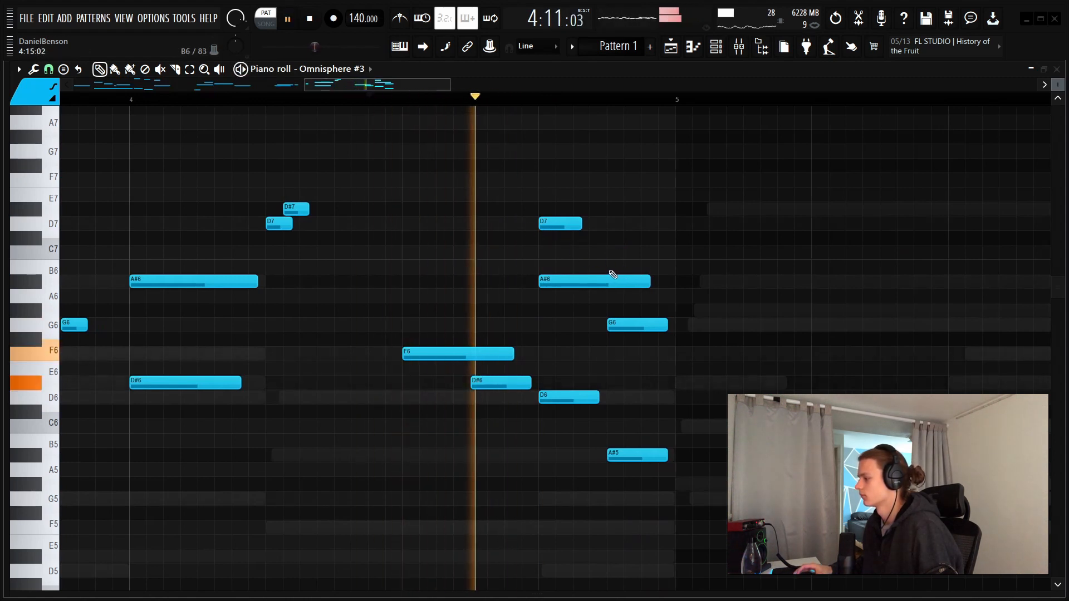
{"action": "key", "text": "space"}
{"action": "key", "text": "space"}
{"action": "key", "text": "space"}
{"action": "right_click", "coordinate": [576, 223]}
{"action": "key", "text": "space"}
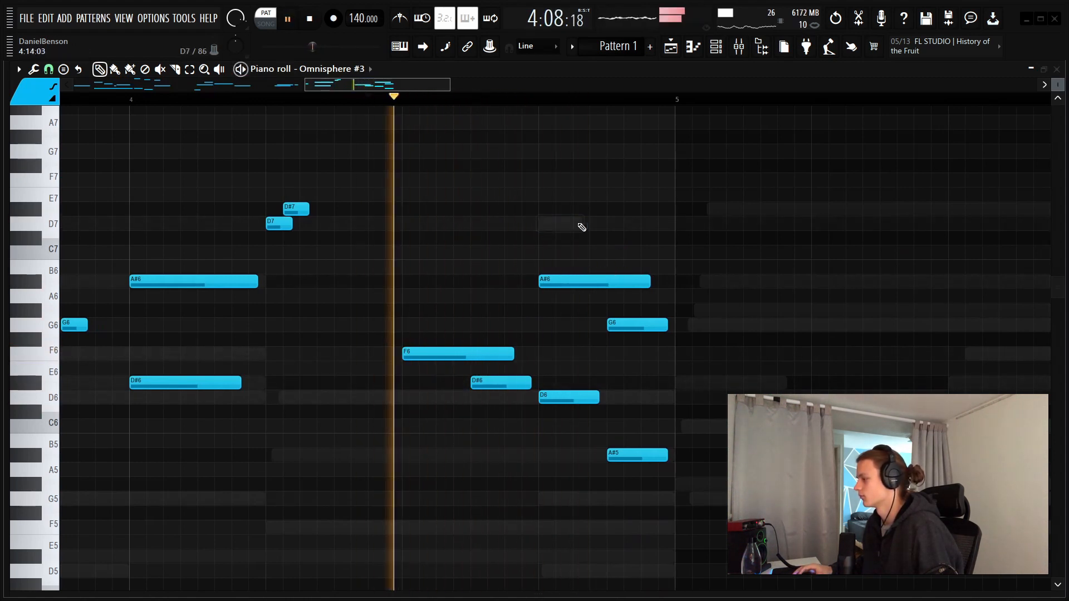
Play back the end of bar 4 from 4:08:00 to check the phrase without the deleted D7
{"action": "key", "text": "space"}
{"action": "key", "text": "space"}
{"action": "left_click", "coordinate": [695, 267]}
{"action": "right_click", "coordinate": [702, 270]}
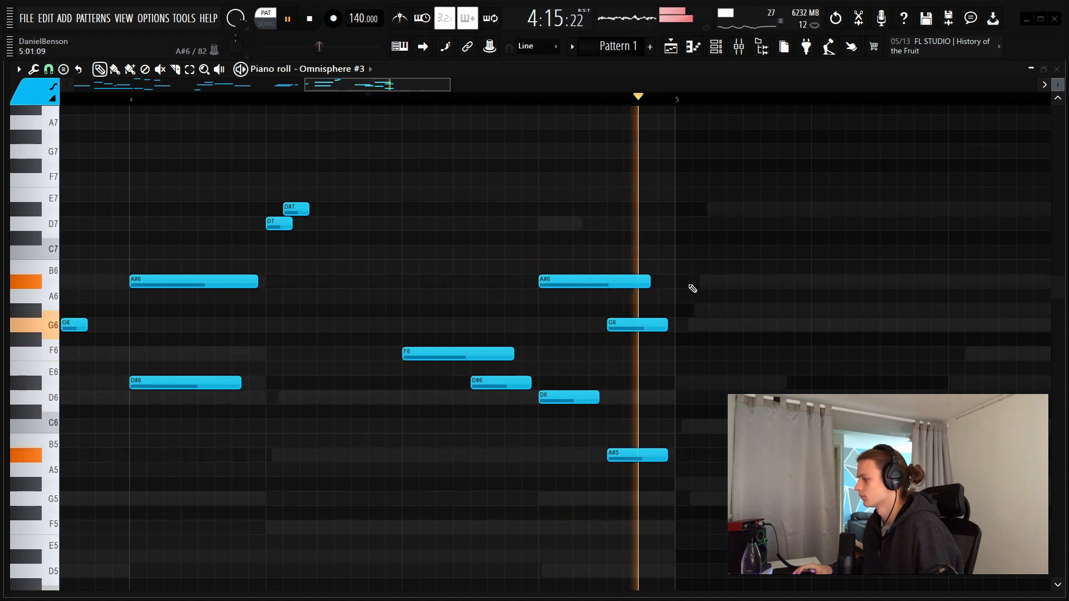
{"action": "key", "text": "space"}
{"action": "left_click", "coordinate": [689, 284]}
{"action": "key", "text": "space"}
{"action": "right_click", "coordinate": [707, 281]}
{"action": "scroll", "coordinate": [563, 124], "scroll_direction": "down", "scroll_amount": 2}
{"action": "key", "text": "space"}
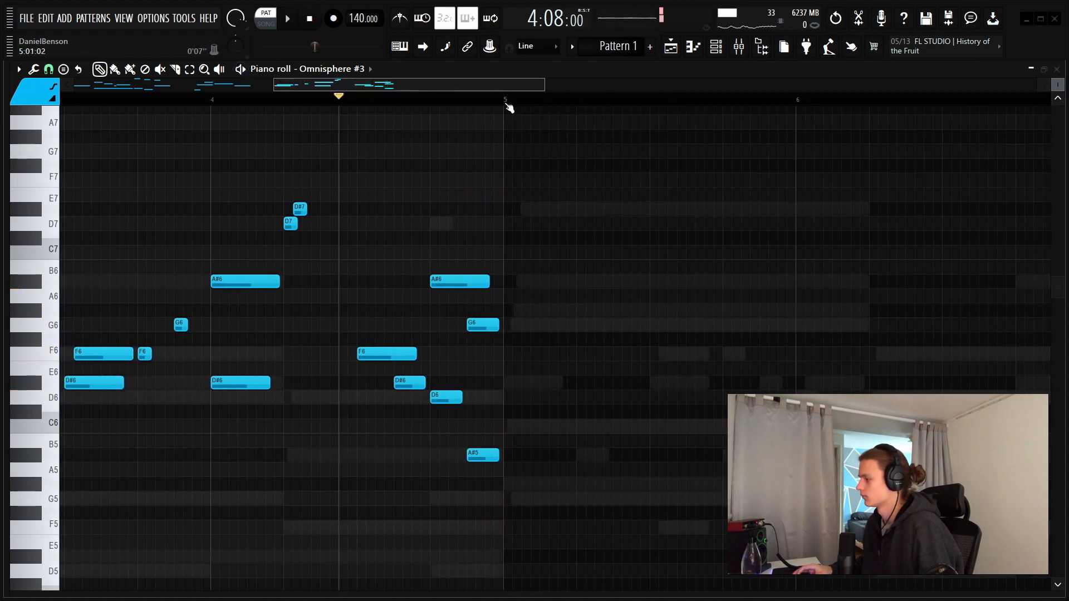
Select the melody notes of bars 1 to 4, duplicate them into bars 5 to 8 and clear the selection
{"action": "left_click_drag", "start_coordinate": [508, 100], "coordinate": [3, 91]}
{"action": "key", "text": "ctrl+b"}
{"action": "scroll", "coordinate": [329, 105], "scroll_direction": "down", "scroll_amount": 4}
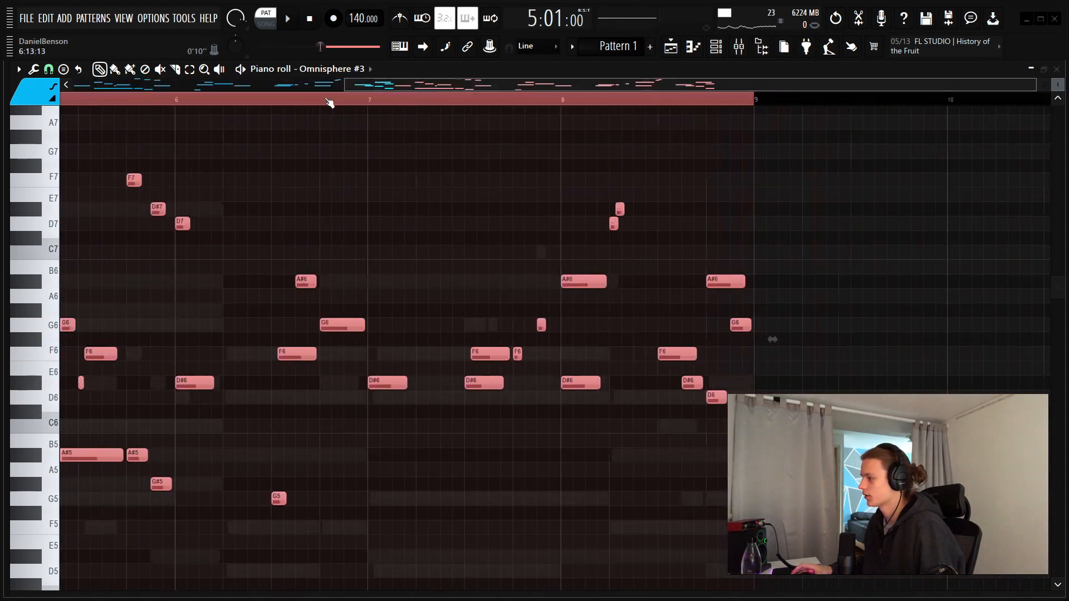
{"action": "left_click", "coordinate": [443, 99], "text": "ctrl"}
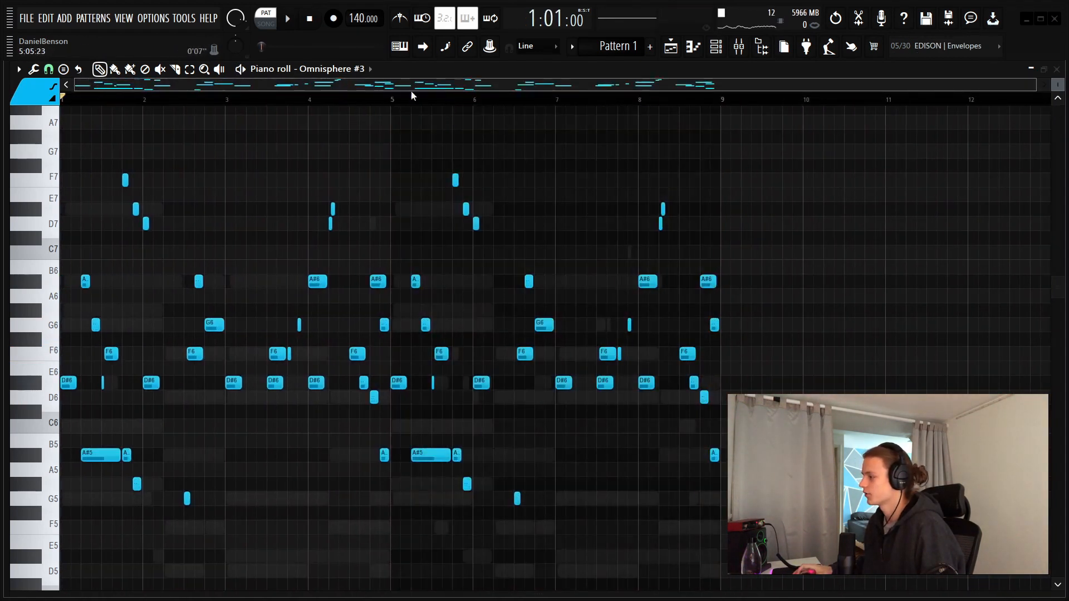
Try raising the low A#5, G#5 and G5 notes of bars 5 and 6 by one octave during playback
{"action": "scroll", "coordinate": [412, 96], "scroll_direction": "up", "scroll_amount": 4}
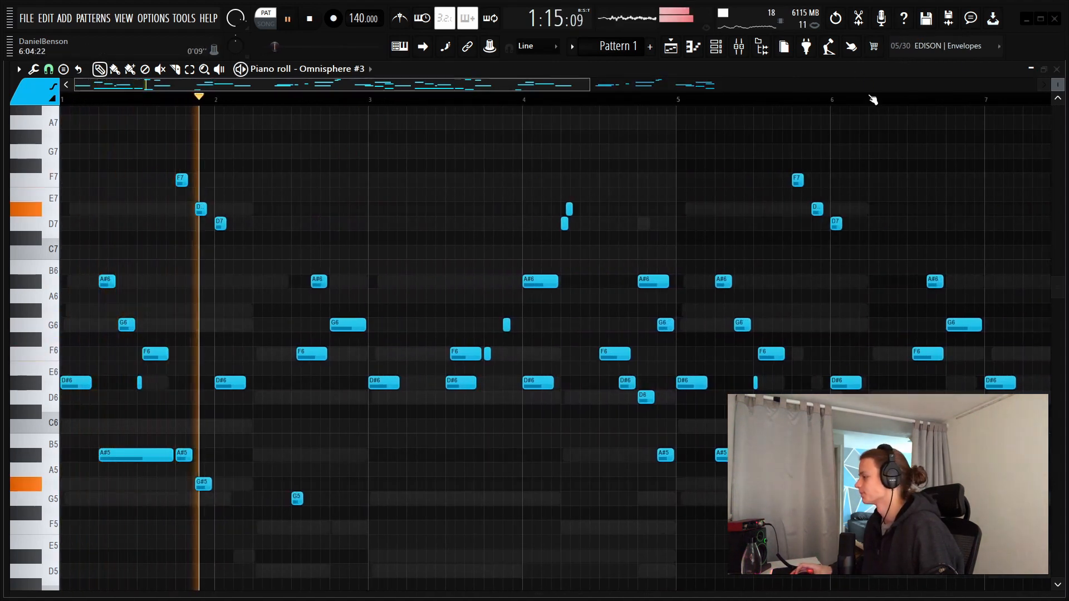
{"action": "scroll", "coordinate": [867, 100], "scroll_direction": "up", "scroll_amount": 1}
{"action": "scroll", "coordinate": [866, 99], "scroll_direction": "down", "scroll_amount": 2}
{"action": "scroll", "coordinate": [866, 100], "scroll_direction": "up", "scroll_amount": 4}
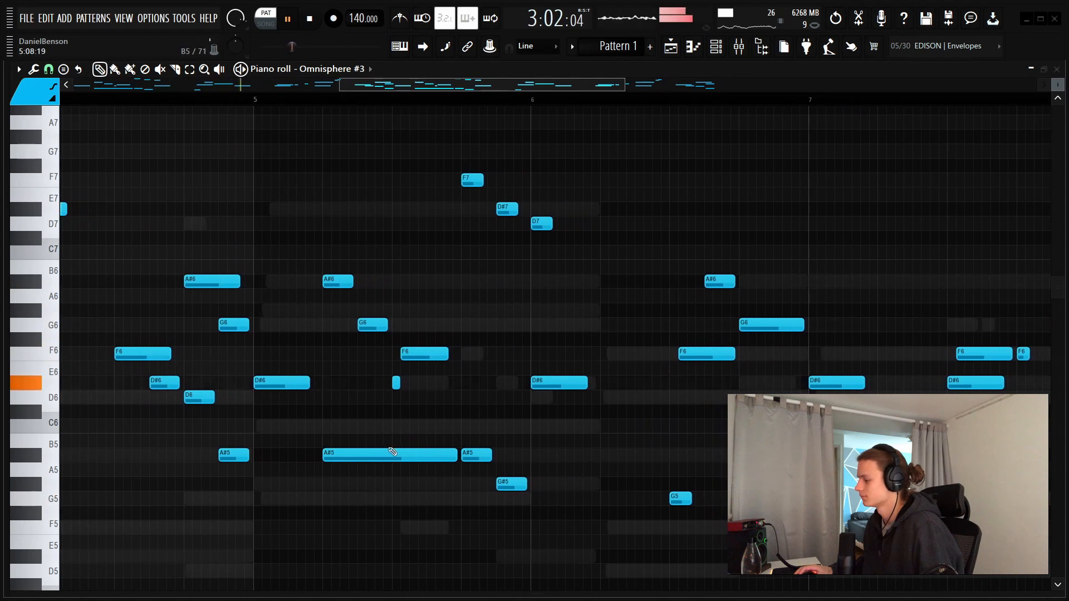
{"action": "left_click_drag", "start_coordinate": [398, 449], "coordinate": [566, 517]}
{"action": "key", "text": "ctrl+Up"}
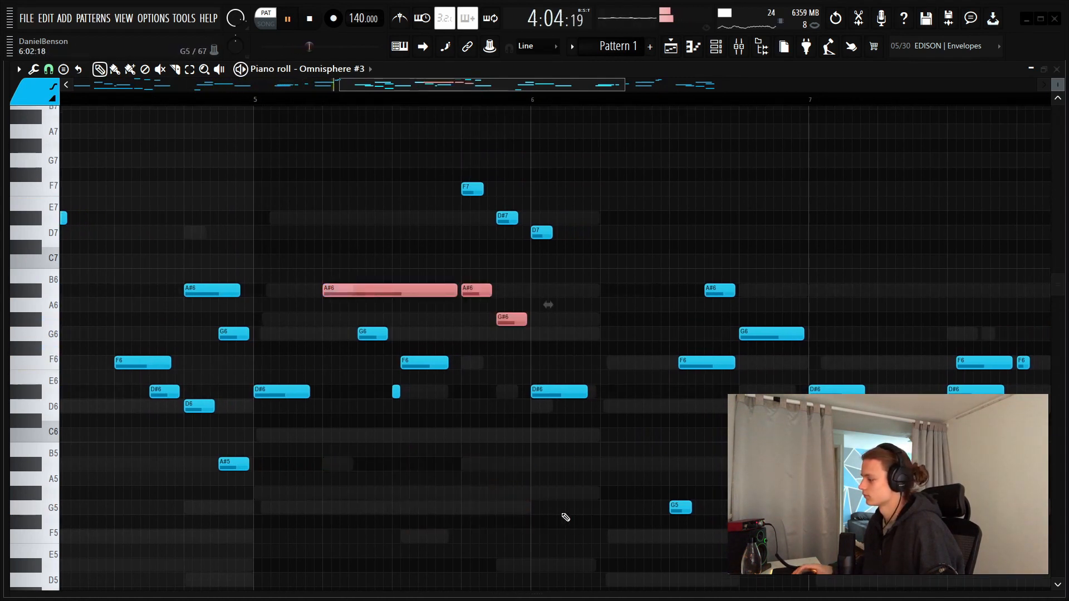
{"action": "left_click_drag", "start_coordinate": [616, 472], "coordinate": [696, 523]}
{"action": "key", "text": "ctrl+Up"}
{"action": "left_click", "coordinate": [665, 467]}
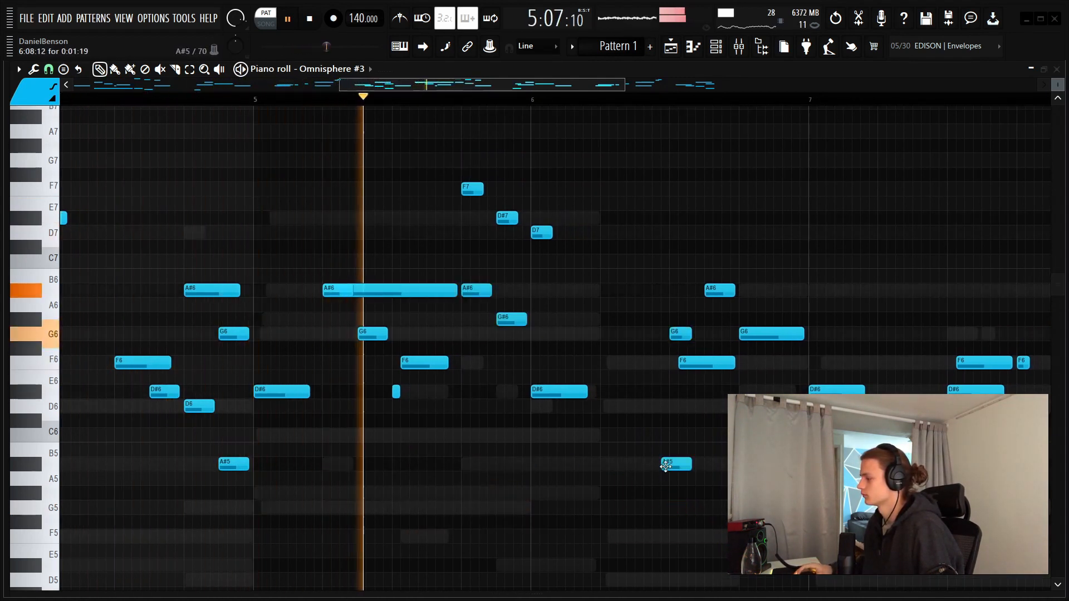
{"action": "right_click", "coordinate": [665, 465]}
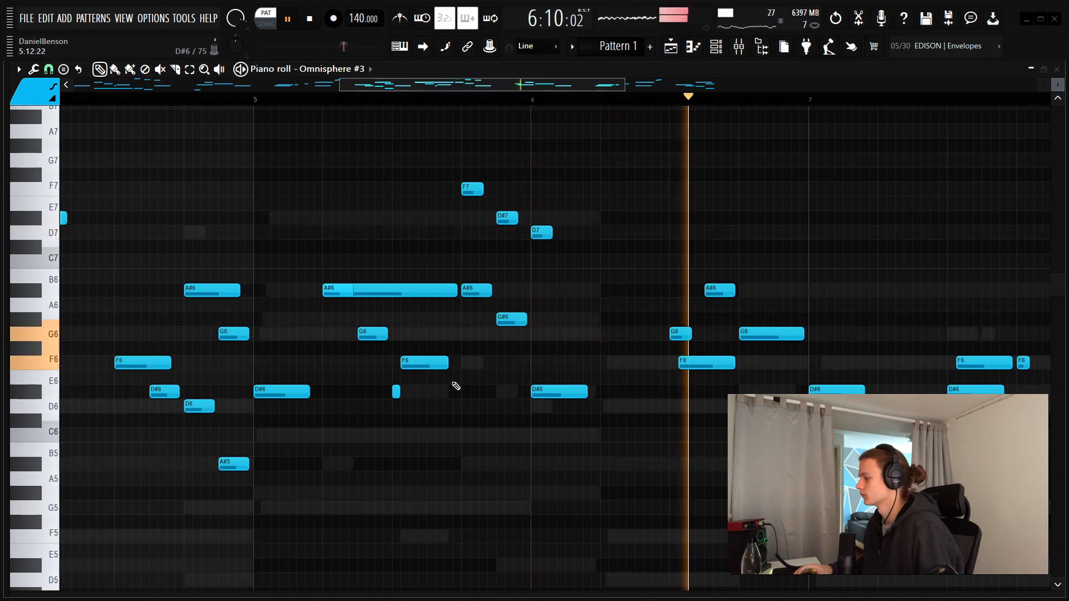
{"action": "left_click", "coordinate": [390, 290]}
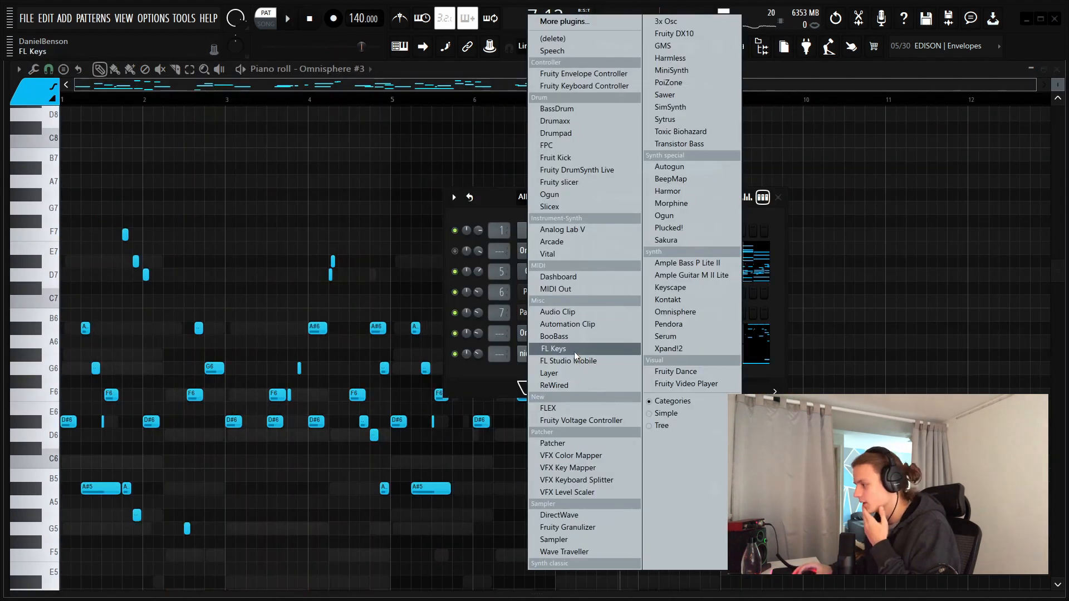
Add a Serum instrument and load the BA - musk preset from the 2k Serum Presets bank
{"action": "left_click_drag", "start_coordinate": [557, 337], "coordinate": [559, 339]}
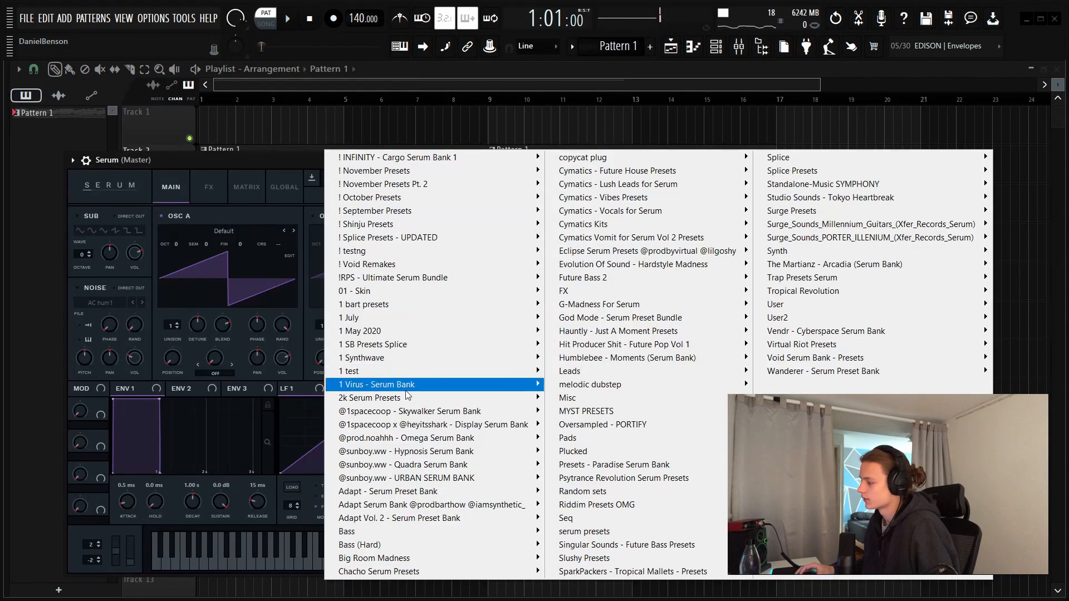
{"action": "mouse_move", "coordinate": [455, 401]}
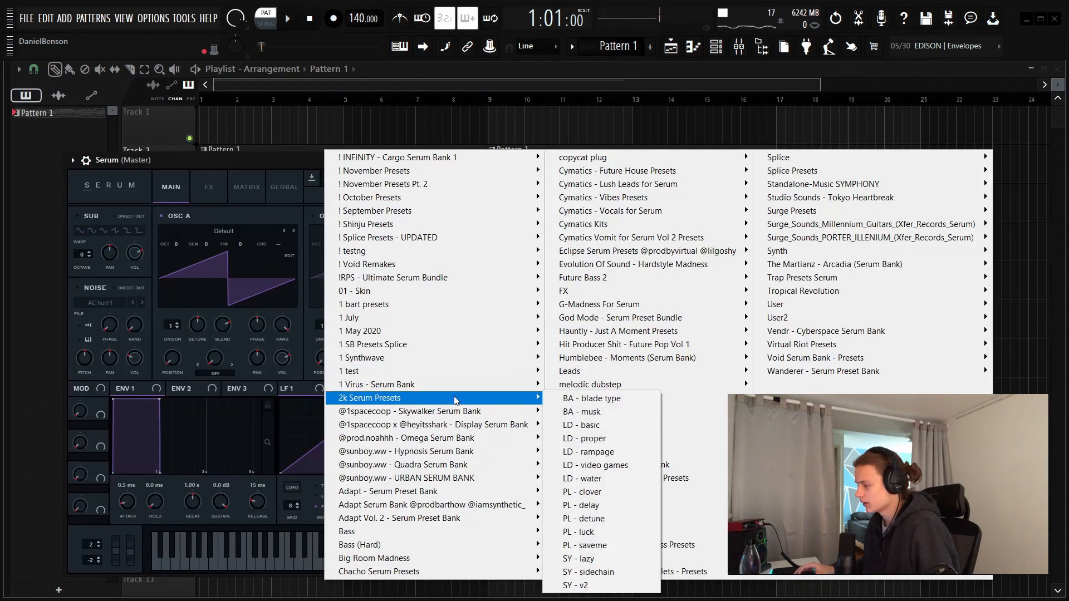
{"action": "left_click", "coordinate": [591, 412]}
{"action": "left_click", "coordinate": [565, 161]}
Open Serum's piano roll and place notes G#3, A#3, D#3 and F3 on the chord changes of bars 1 to 4, plus an F3 at bar 5
{"action": "right_click", "coordinate": [550, 378]}
{"action": "left_click", "coordinate": [590, 377]}
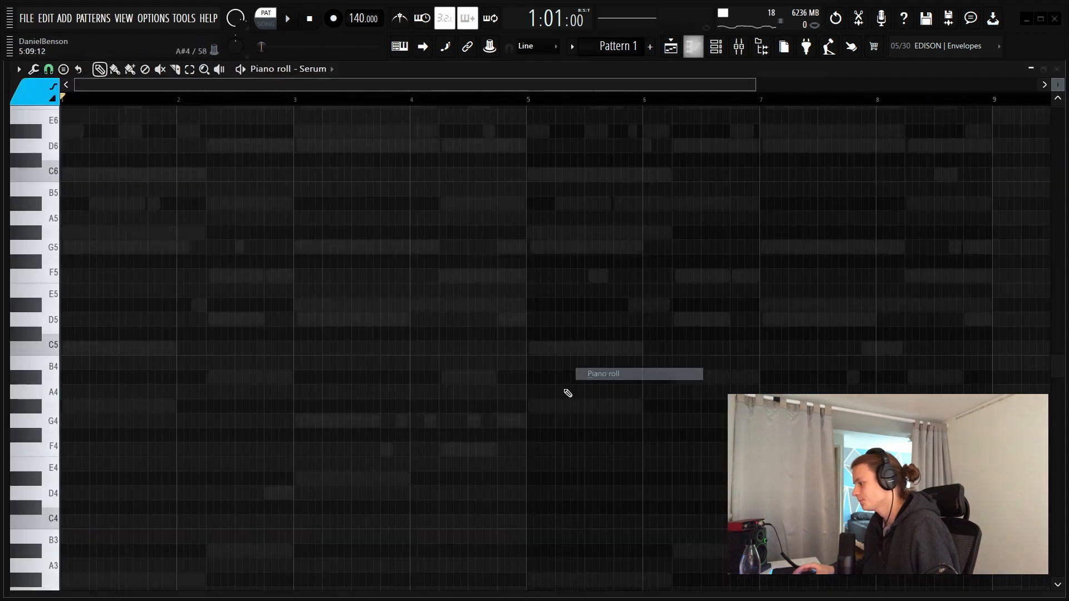
{"action": "scroll", "coordinate": [473, 384], "scroll_direction": "down", "scroll_amount": 4}
{"action": "left_click_drag", "start_coordinate": [72, 364], "coordinate": [2, 351]}
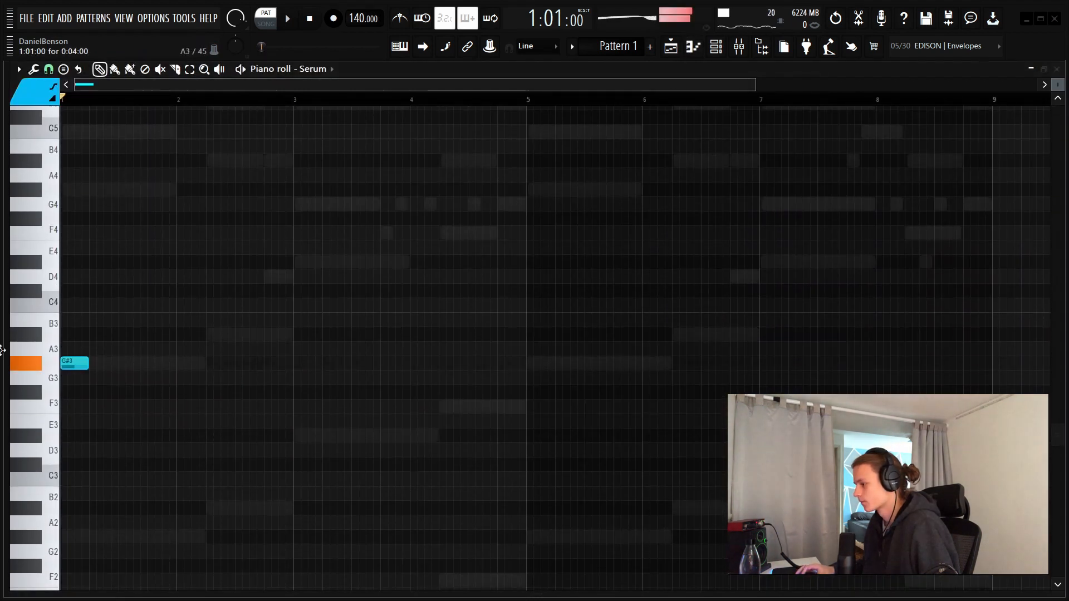
{"action": "left_click", "coordinate": [206, 337]}
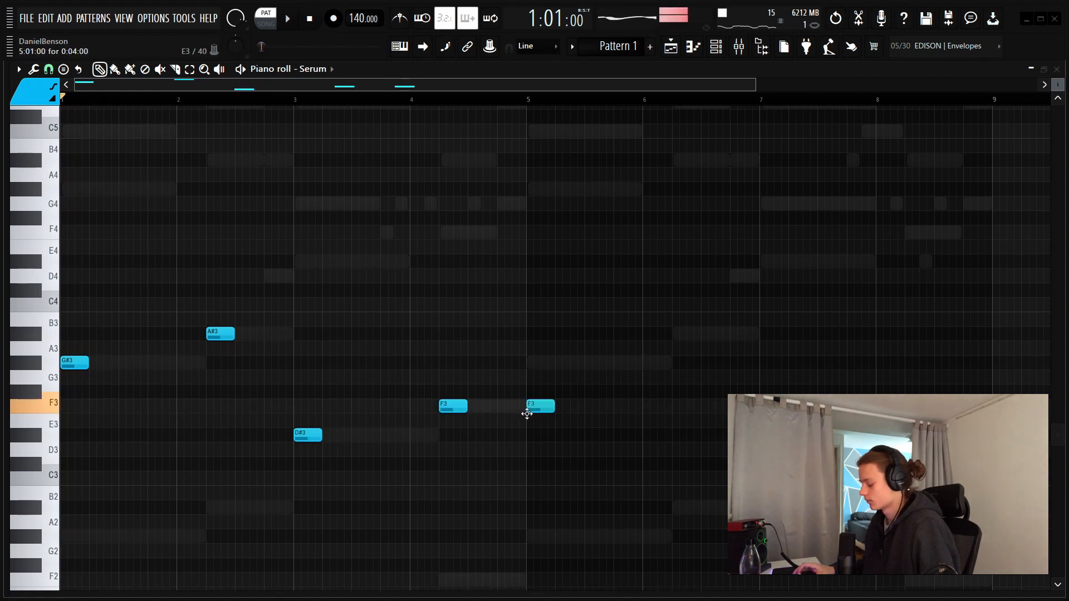
Apply quick legato to the Serum notes, then delete the extra F3 at bar 5
{"action": "key", "text": "ctrl+l"}
{"action": "key", "text": "space"}
{"action": "right_click", "coordinate": [542, 409]}
Transpose all Serum notes up one octave, duplicate them into bars 5 to 8 and play them back
{"action": "left_click_drag", "start_coordinate": [537, 276], "coordinate": [2, 572]}
{"action": "key", "text": "space"}
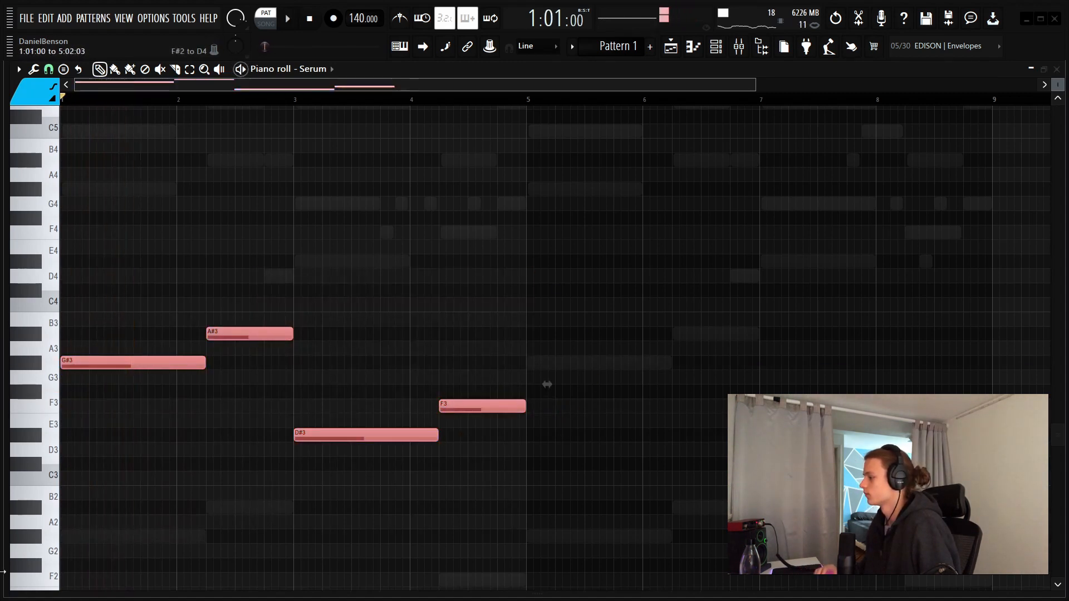
{"action": "key", "text": "ctrl+Up"}
{"action": "key", "text": "space"}
{"action": "key", "text": "ctrl+b"}
{"action": "left_click", "coordinate": [573, 426]}
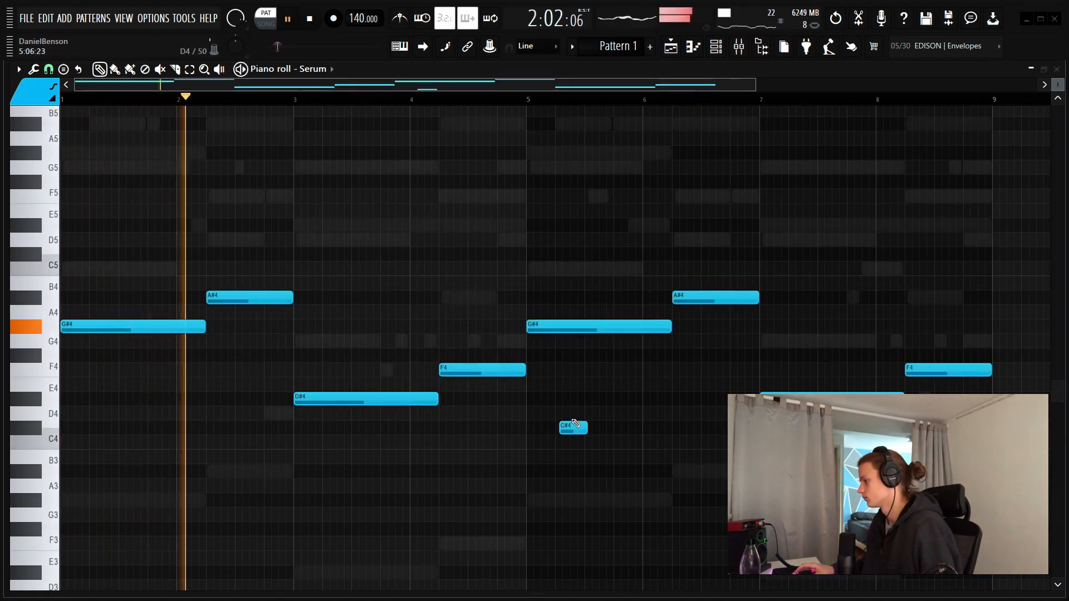
Delete the stray C#4 note in bar 5, then lower the Serum channel volume to about 54%
{"action": "right_click", "coordinate": [574, 426]}
{"action": "scroll", "coordinate": [506, 101], "scroll_direction": "down", "scroll_amount": 2}
{"action": "left_click", "coordinate": [716, 48]}
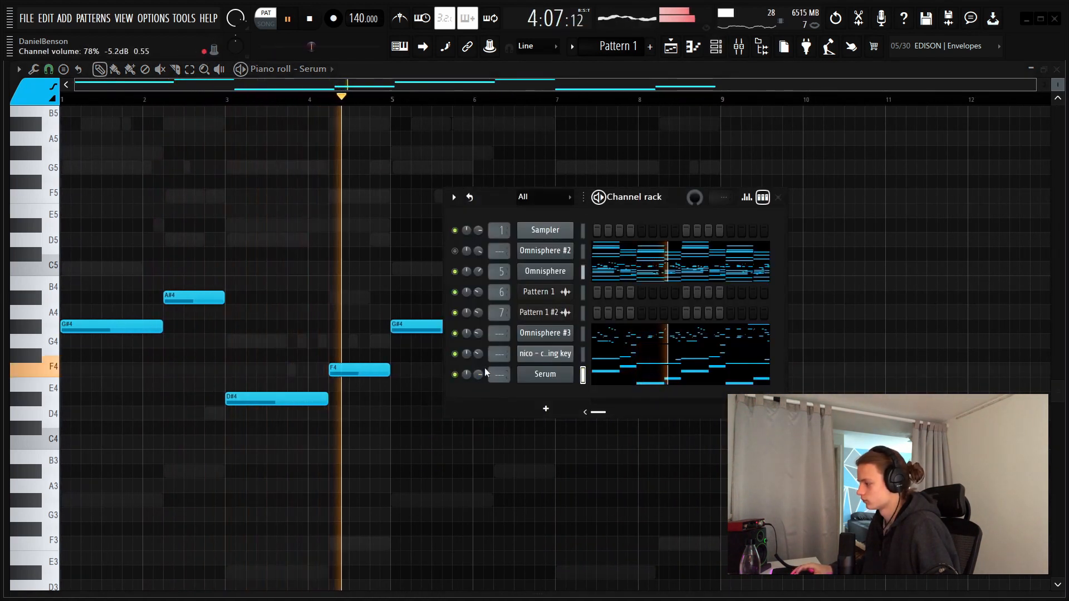
{"action": "left_click_drag", "start_coordinate": [479, 375], "coordinate": [479, 392]}
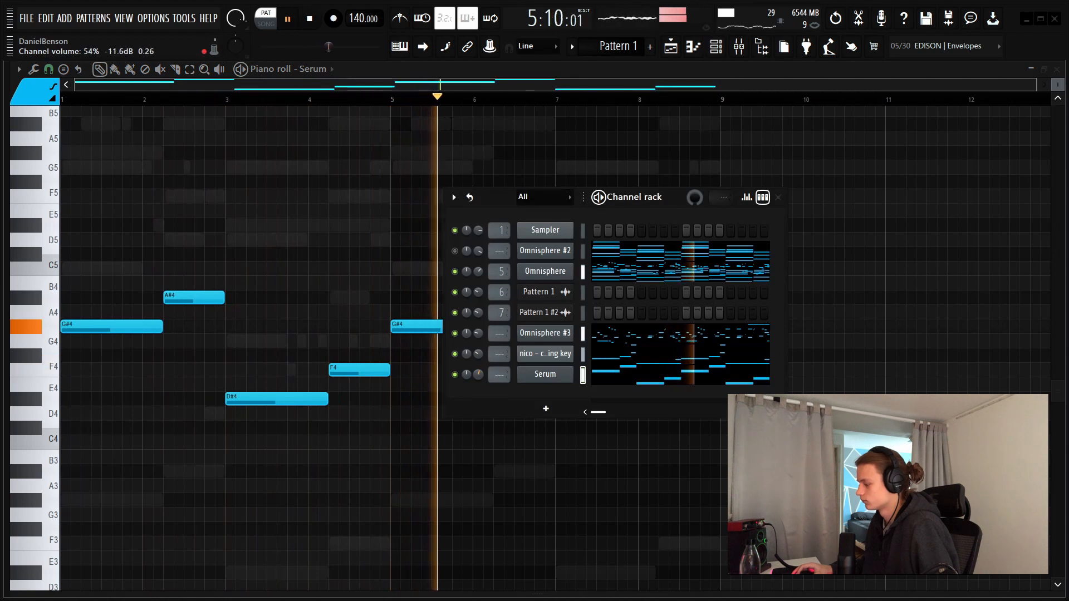
{"action": "key", "text": "space"}
Add an Arcade instrument to the channel rack and open its kit search page
{"action": "left_click", "coordinate": [545, 408]}
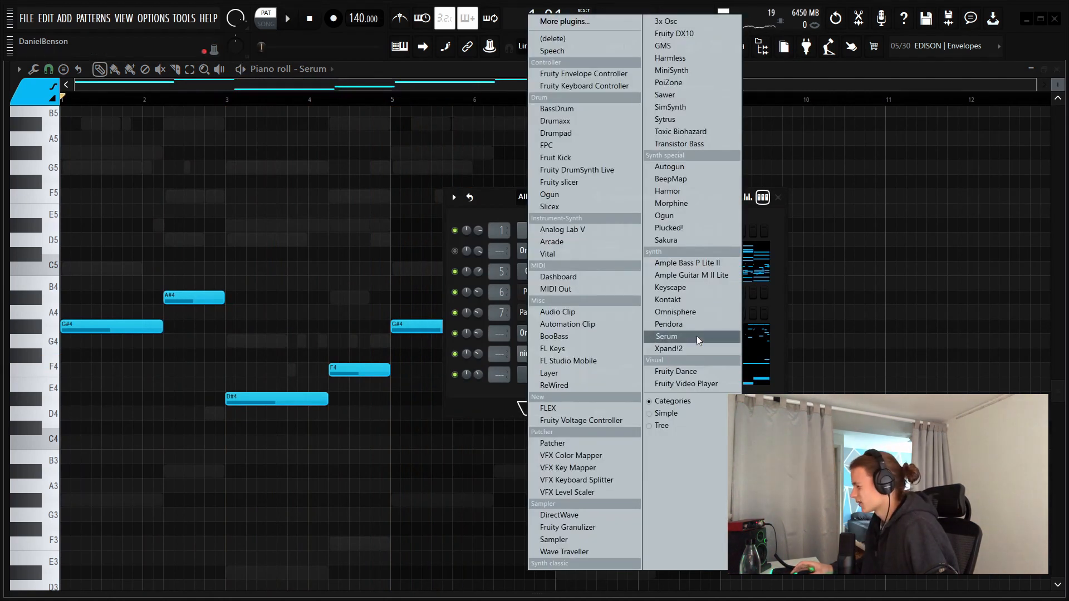
{"action": "left_click", "coordinate": [576, 241]}
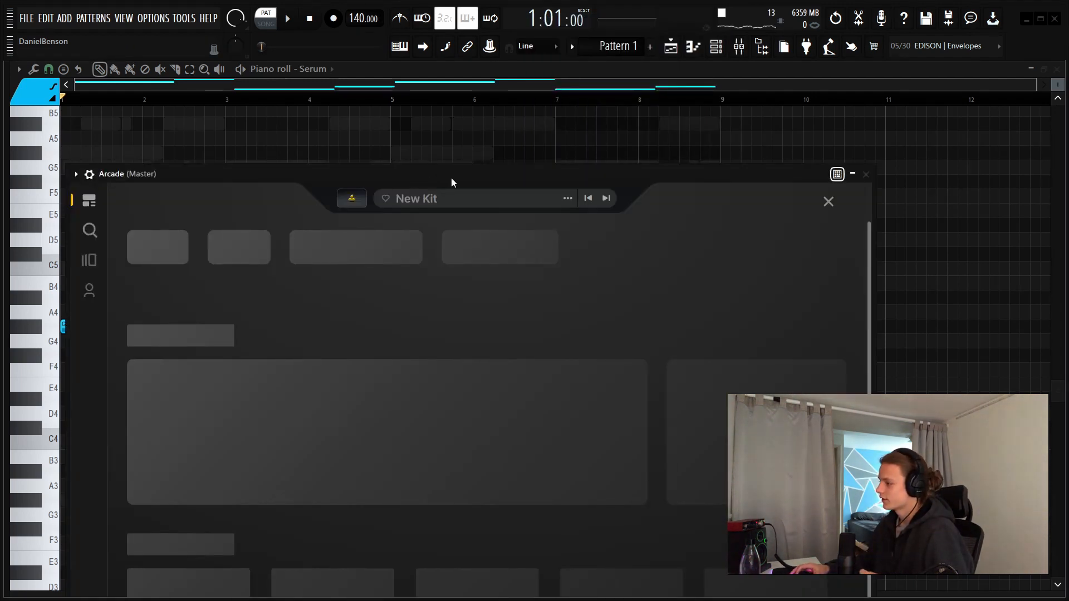
{"action": "left_click_drag", "start_coordinate": [450, 178], "coordinate": [470, 86]}
{"action": "left_click", "coordinate": [140, 146]}
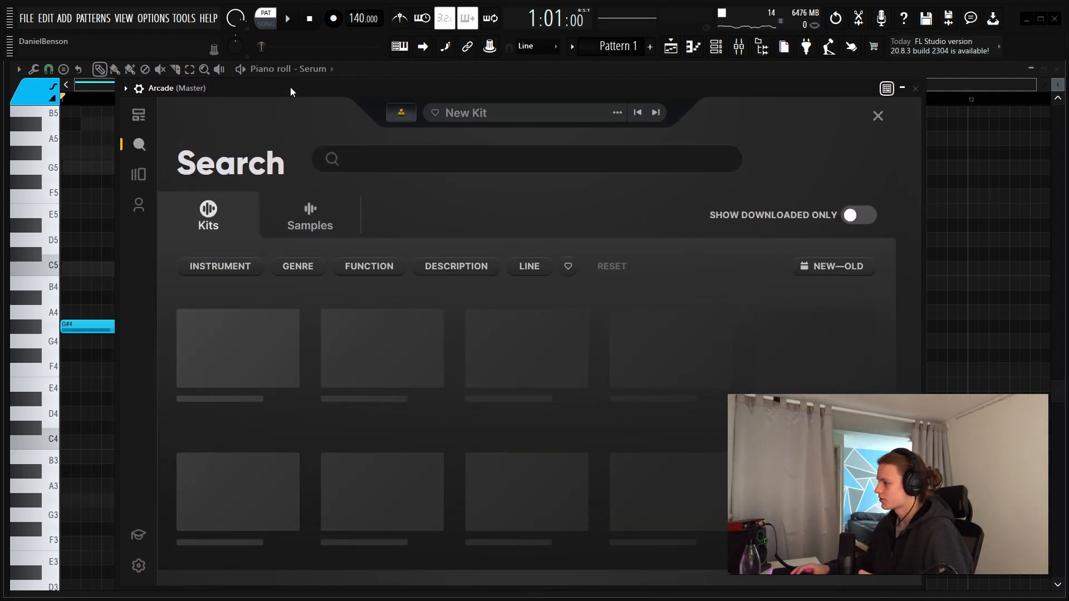
{"action": "left_click_drag", "start_coordinate": [303, 89], "coordinate": [307, 75]}
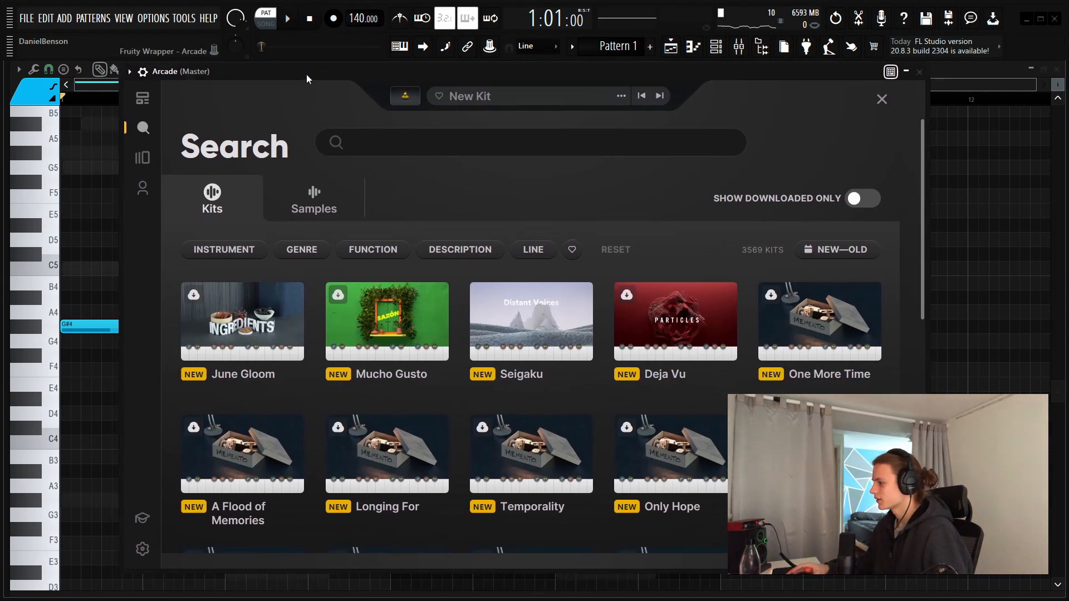
Load the Confide kit from Distant Voices in Arcade, set its key to Ab major and close the plugin
{"action": "left_click", "coordinate": [528, 143]}
{"action": "type", "text": "d"}
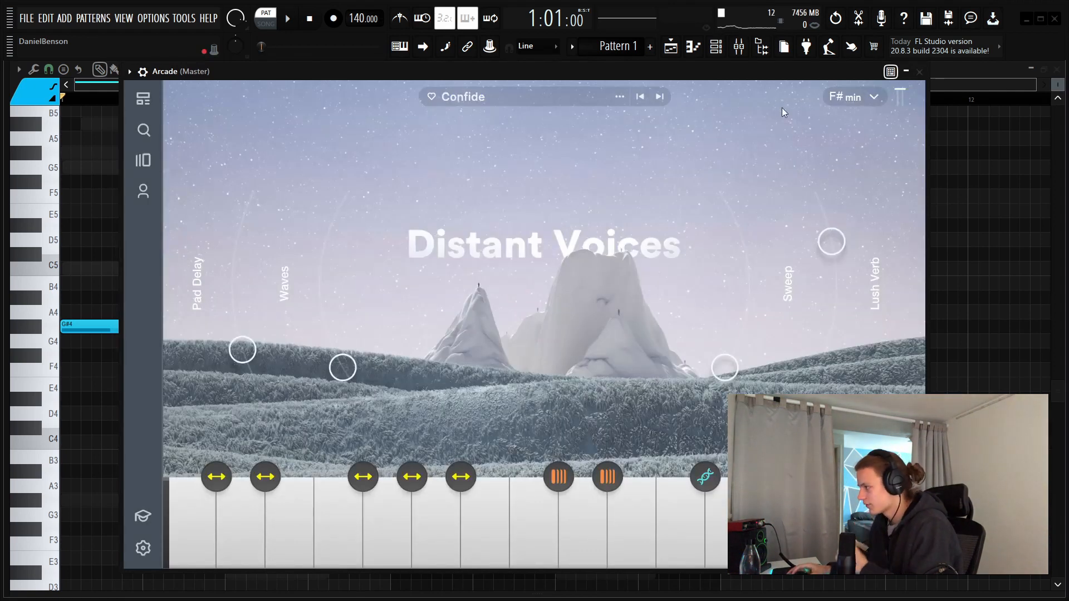
{"action": "left_click", "coordinate": [860, 98]}
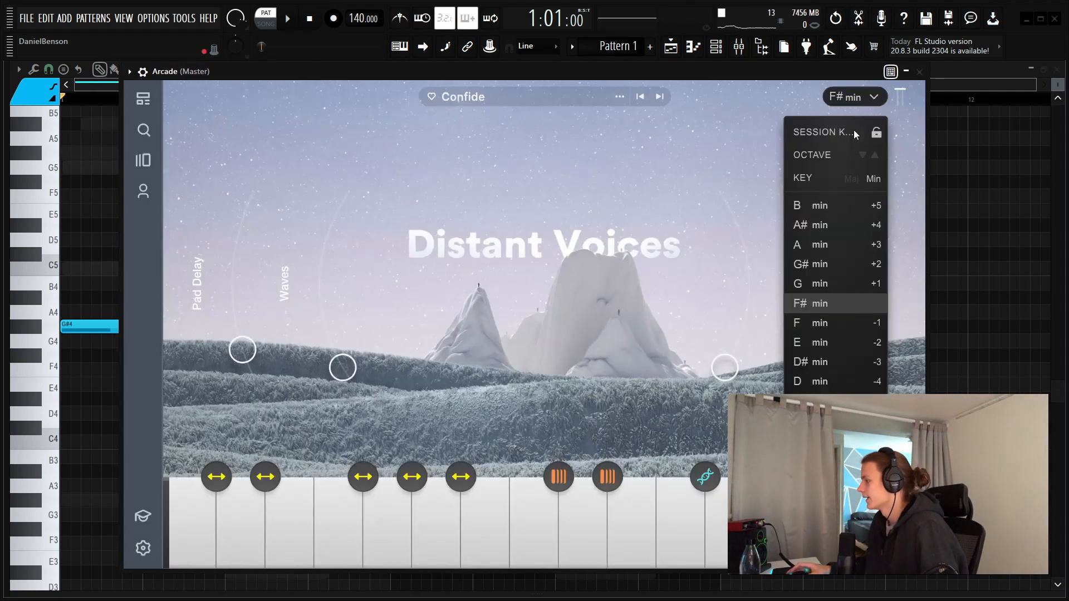
{"action": "left_click", "coordinate": [850, 179]}
{"action": "left_click", "coordinate": [824, 350]}
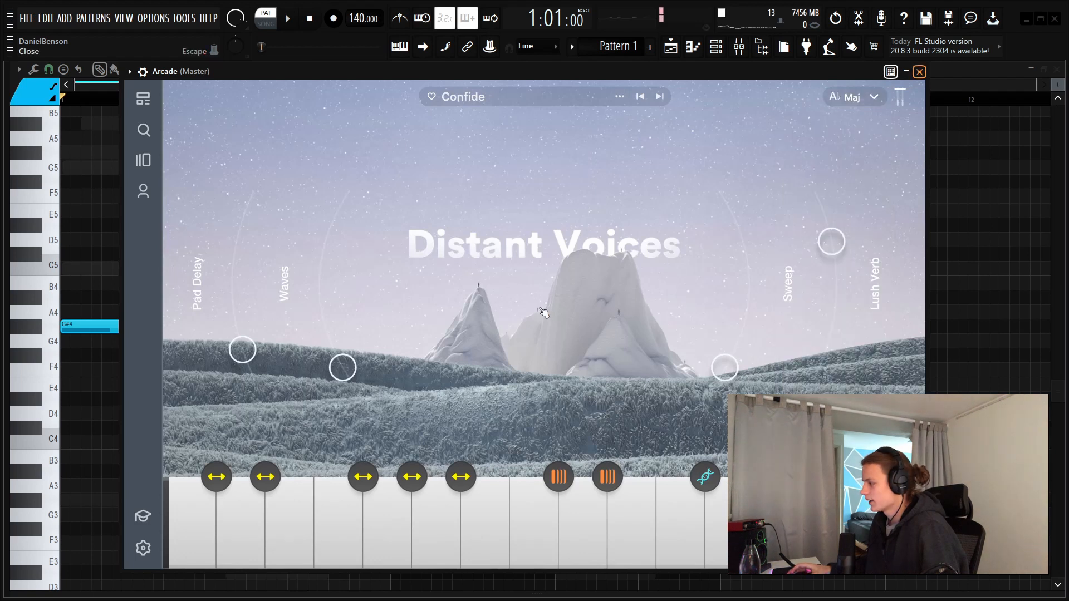
{"action": "left_click", "coordinate": [919, 71]}
Move the Arcade channel above Serum and open its empty piano roll
{"action": "key", "text": "alt+Up"}
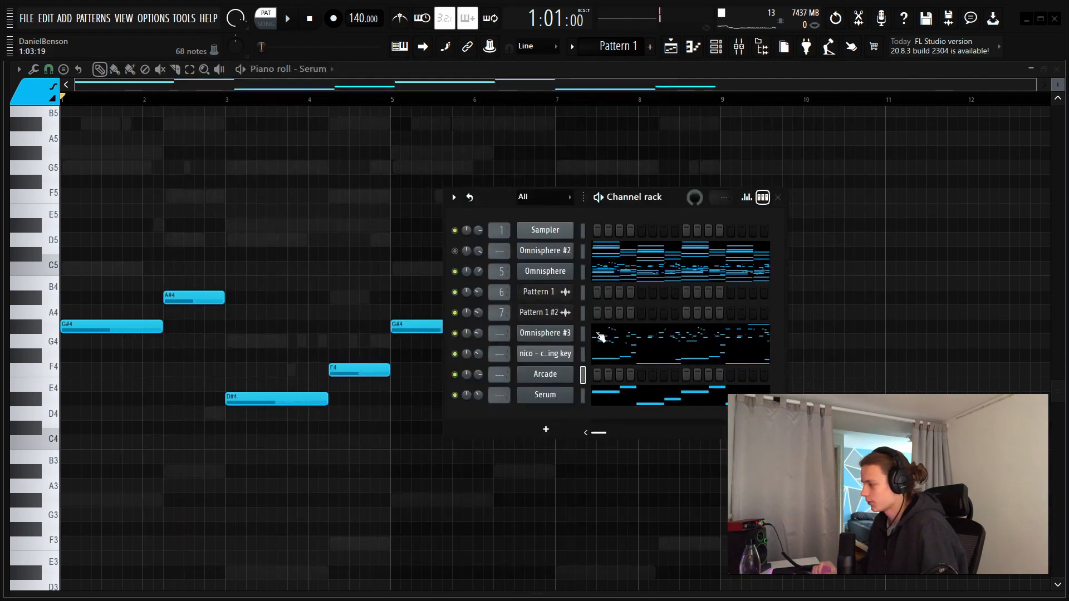
{"action": "right_click", "coordinate": [583, 371]}
{"action": "left_click", "coordinate": [603, 377]}
{"action": "scroll", "coordinate": [506, 377], "scroll_direction": "up", "scroll_amount": 3}
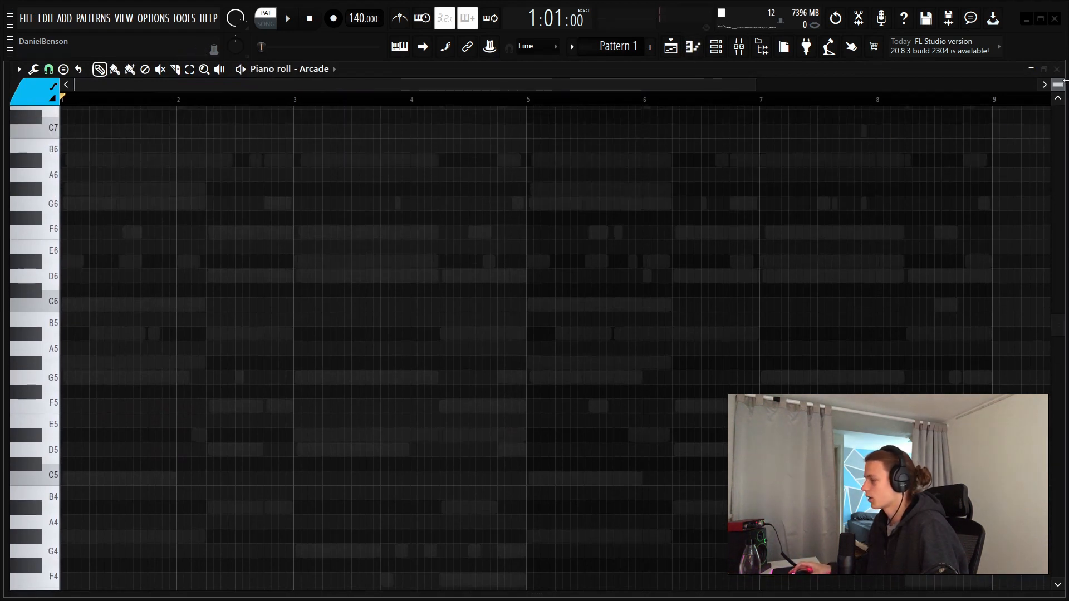
{"action": "left_click_drag", "start_coordinate": [1064, 81], "coordinate": [1063, 83]}
{"action": "scroll", "coordinate": [139, 334], "scroll_direction": "down", "scroll_amount": 5}
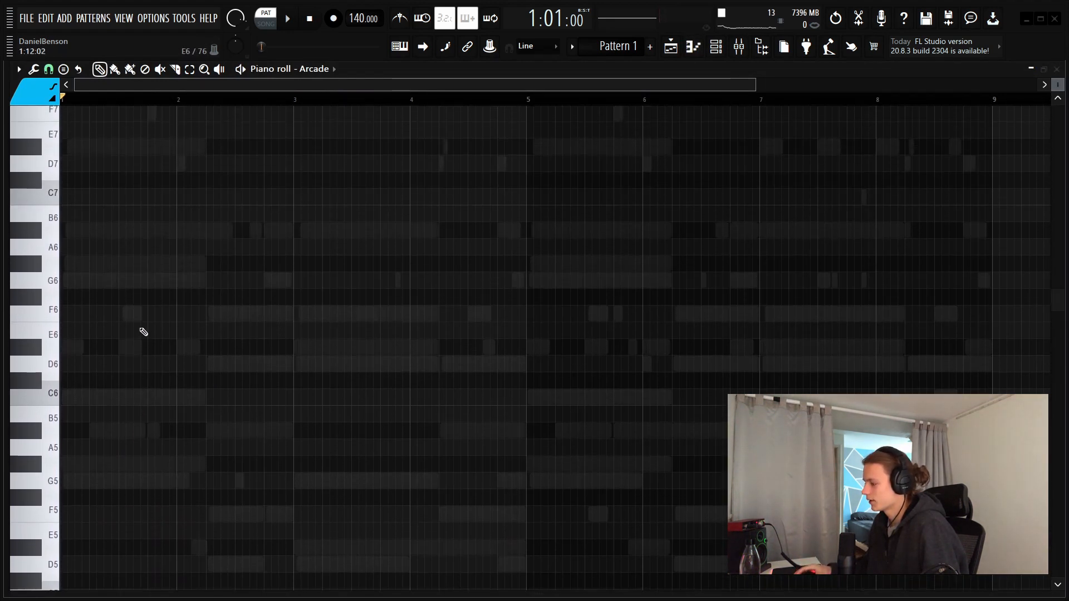
{"action": "scroll", "coordinate": [179, 334], "scroll_direction": "up", "scroll_amount": 3}
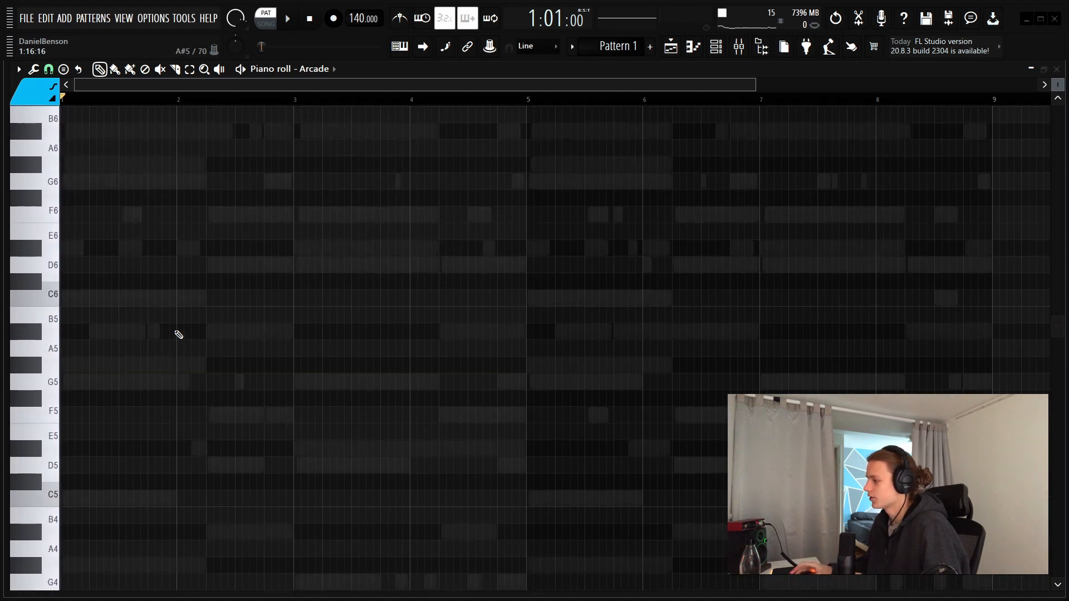
{"action": "scroll", "coordinate": [179, 334], "scroll_direction": "up", "scroll_amount": 1}
Draw two-bar F5 notes at bars 1 and 3 for Arcade, plus a two-bar D#5 at bar 3
{"action": "left_click_drag", "start_coordinate": [72, 367], "coordinate": [4, 375]}
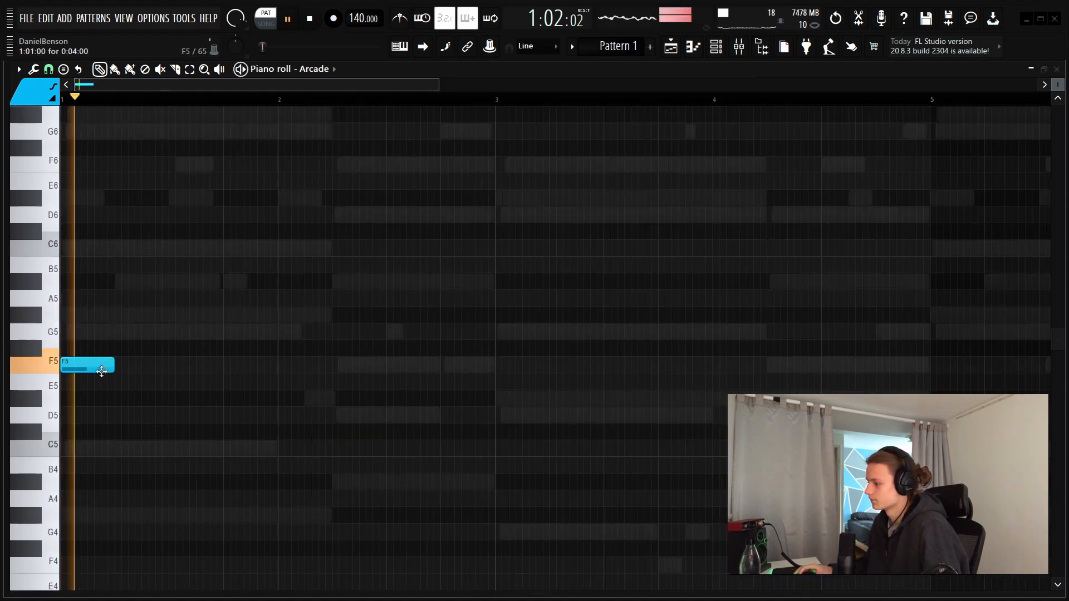
{"action": "left_click_drag", "start_coordinate": [113, 370], "coordinate": [508, 374]}
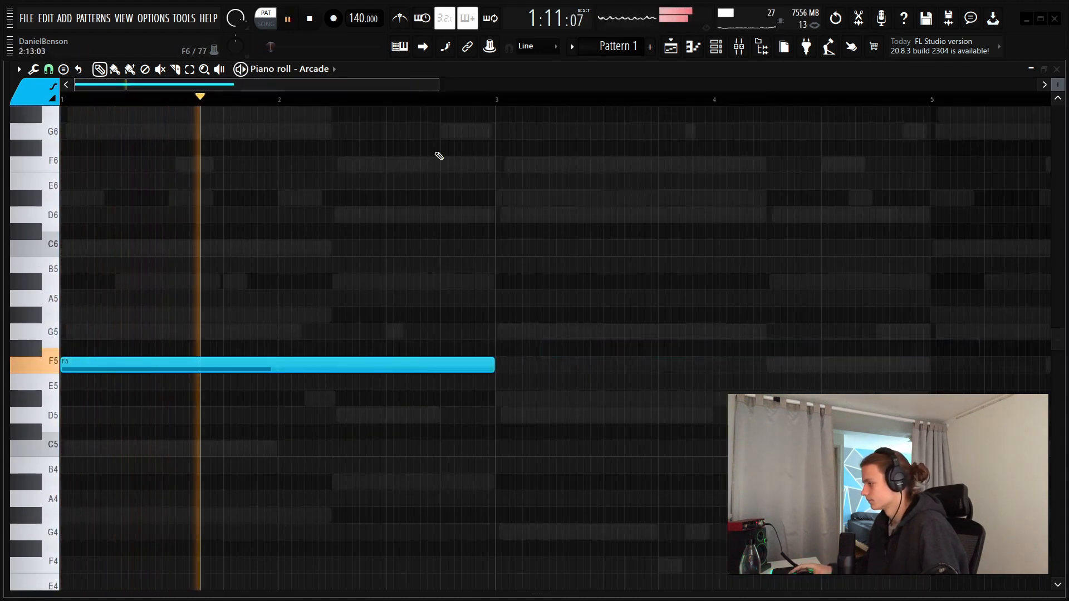
{"action": "scroll", "coordinate": [394, 105], "scroll_direction": "down", "scroll_amount": 4}
{"action": "scroll", "coordinate": [353, 111], "scroll_direction": "down", "scroll_amount": 5}
{"action": "scroll", "coordinate": [317, 104], "scroll_direction": "down", "scroll_amount": 1}
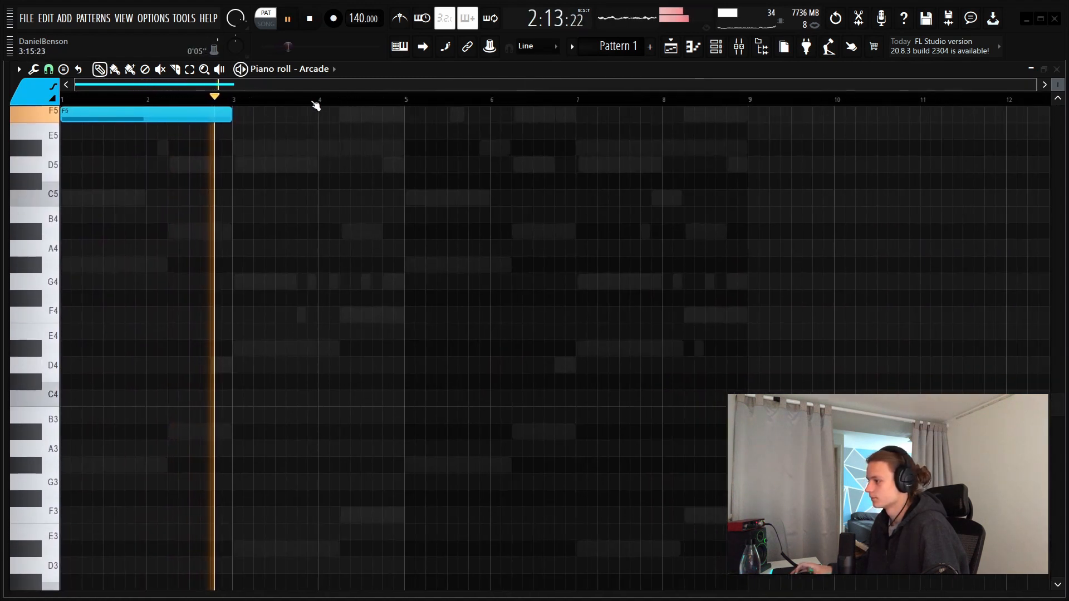
{"action": "scroll", "coordinate": [315, 106], "scroll_direction": "down", "scroll_amount": 1}
{"action": "scroll", "coordinate": [289, 229], "scroll_direction": "up", "scroll_amount": 6}
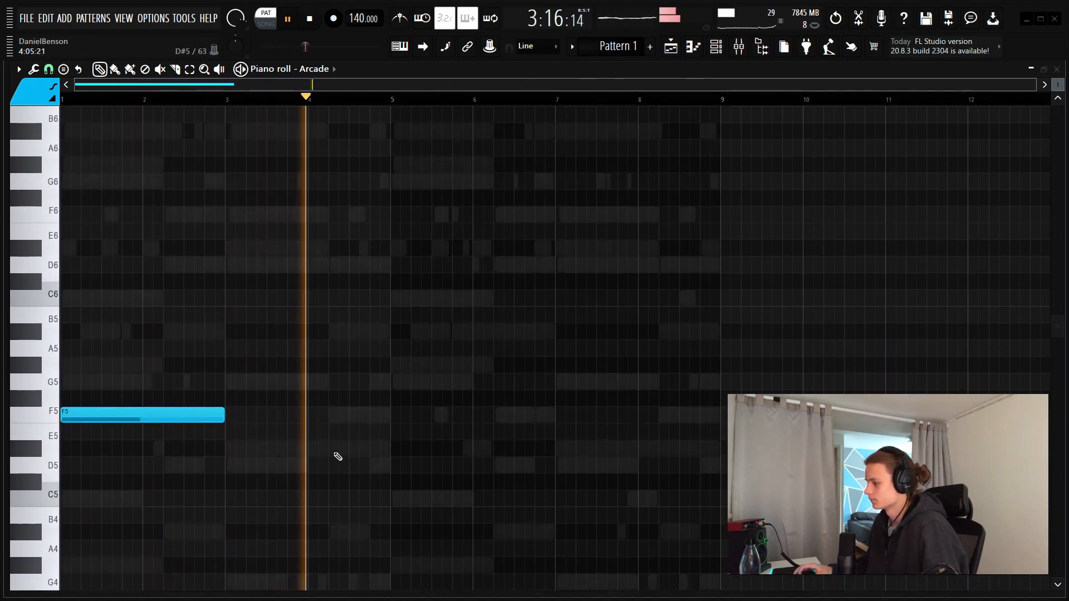
{"action": "left_click", "coordinate": [335, 454]}
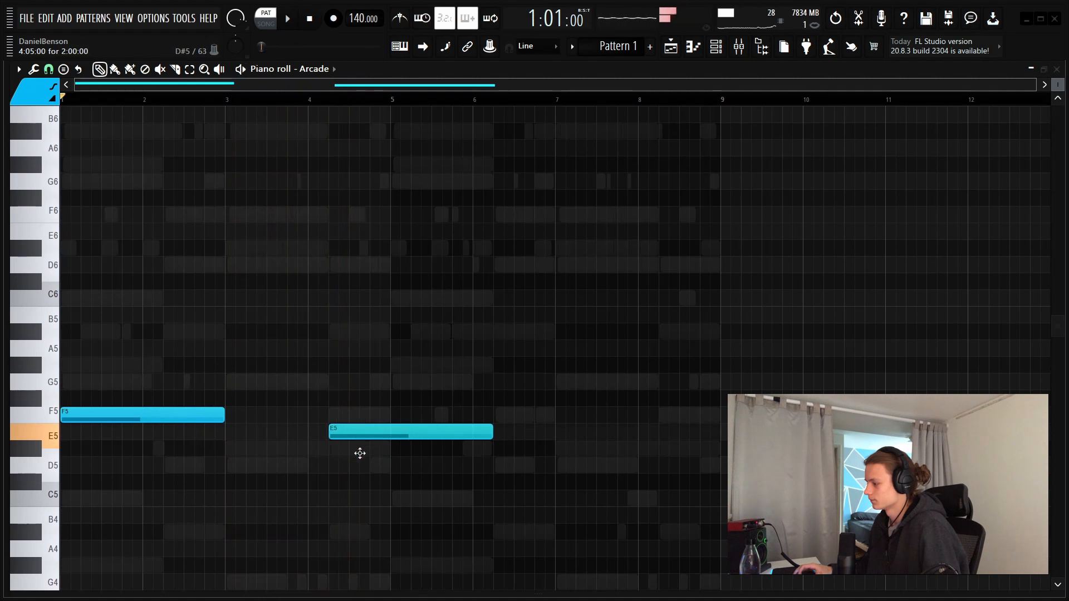
{"action": "left_click_drag", "start_coordinate": [365, 428], "coordinate": [262, 415]}
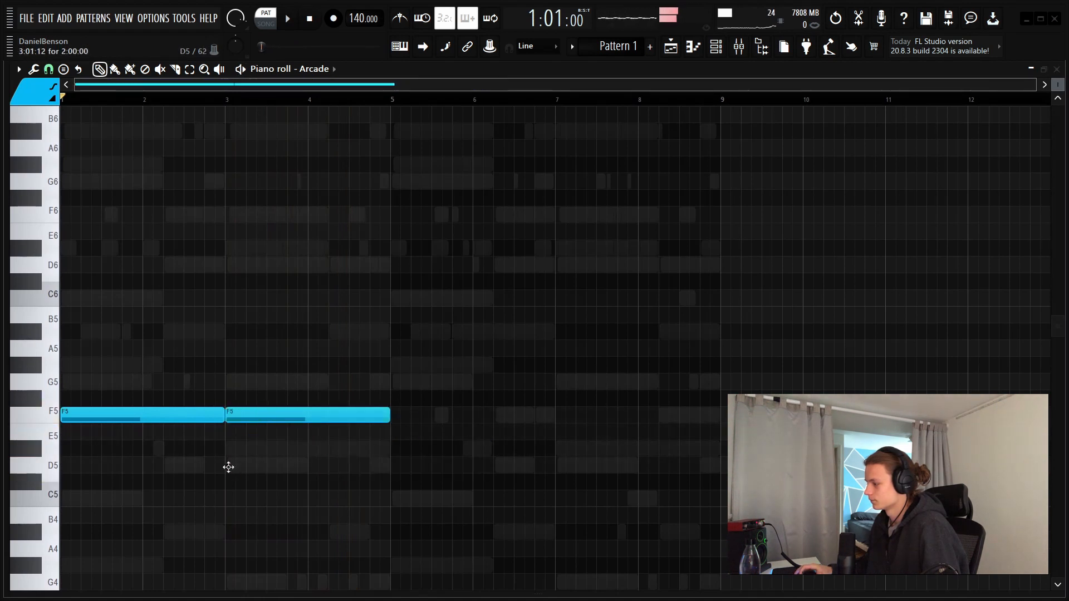
{"action": "left_click_drag", "start_coordinate": [228, 467], "coordinate": [227, 447]}
Play the pattern and duplicate all Arcade notes into bars 5 to 8, removing any stray notes
{"action": "key", "text": "space"}
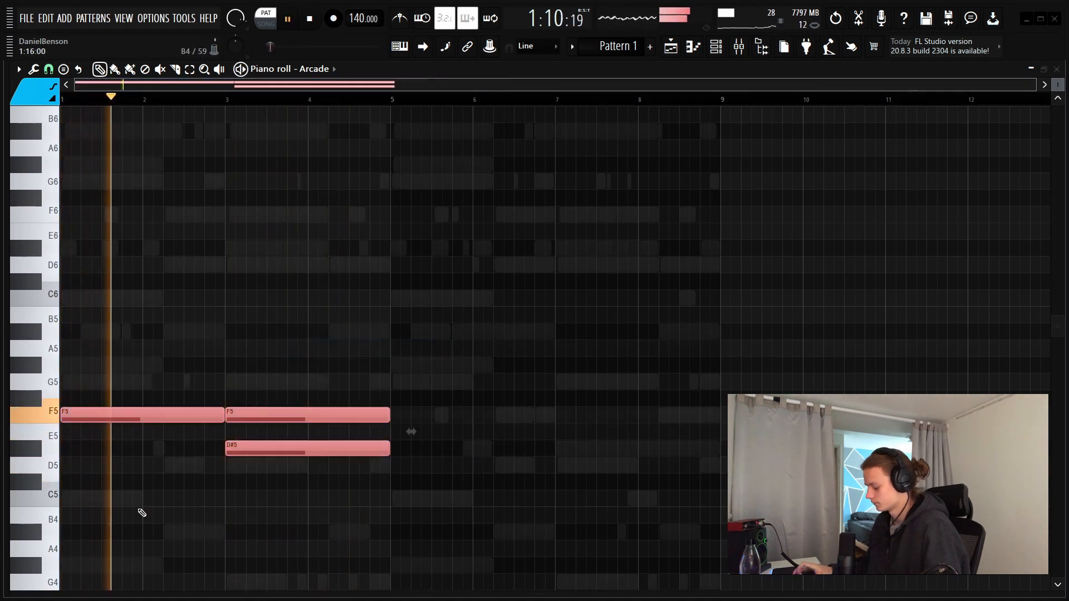
{"action": "key", "text": "ctrl+b"}
{"action": "left_click_drag", "start_coordinate": [373, 330], "coordinate": [346, 320]}
{"action": "right_click", "coordinate": [346, 319]}
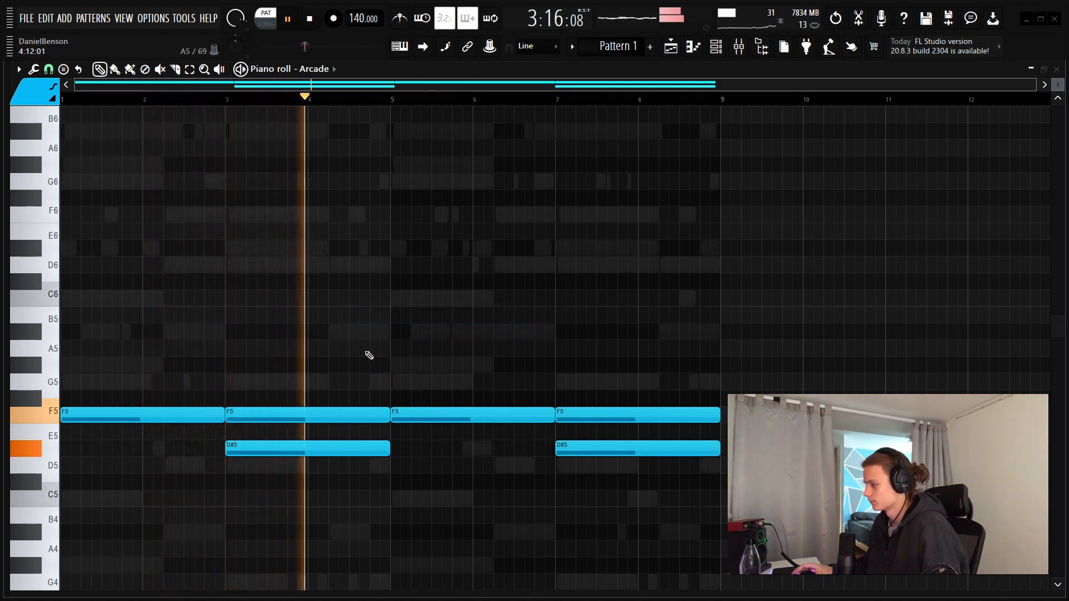
{"action": "left_click", "coordinate": [428, 350]}
{"action": "right_click", "coordinate": [428, 349]}
Delete the Arcade F5 and D#5 notes in bars 3 to 4 and 7 to 8, then stop playback
{"action": "right_click", "coordinate": [337, 413]}
{"action": "right_click", "coordinate": [337, 448]}
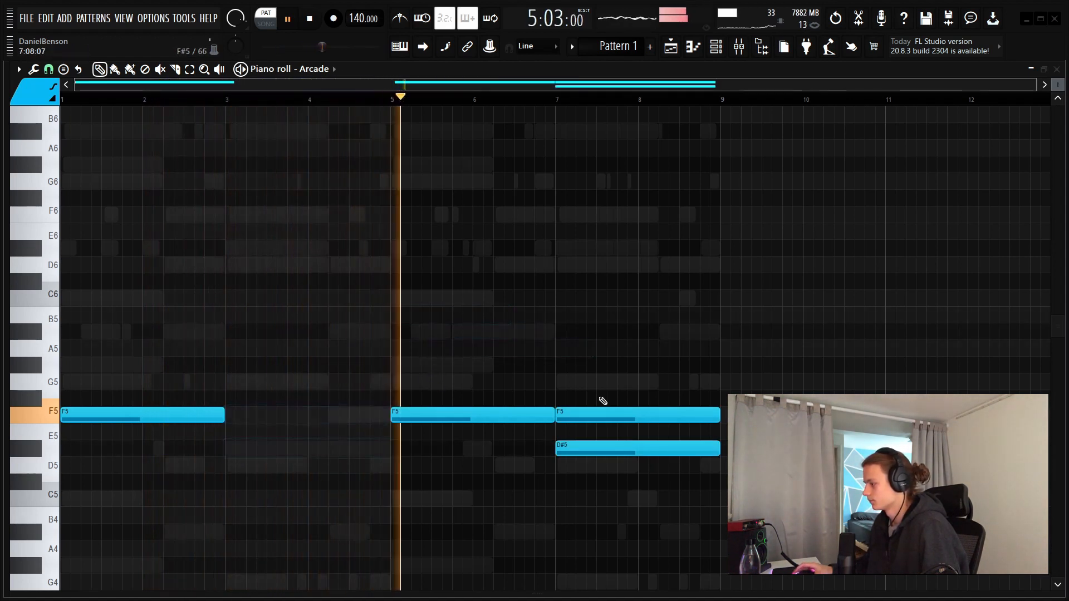
{"action": "right_click", "coordinate": [604, 414]}
{"action": "right_click", "coordinate": [605, 447]}
{"action": "left_click", "coordinate": [622, 350]}
{"action": "right_click", "coordinate": [623, 350]}
{"action": "key", "text": "space"}
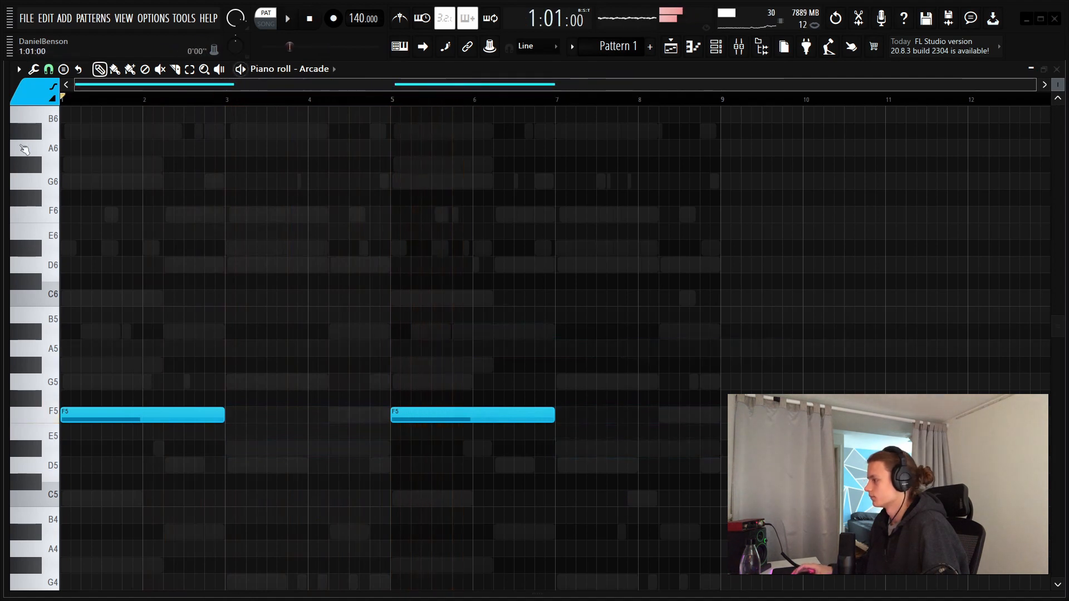
Select the channels from Omnisphere down to Serum and route them to mixer tracks starting at insert 5
{"action": "left_click", "coordinate": [718, 49]}
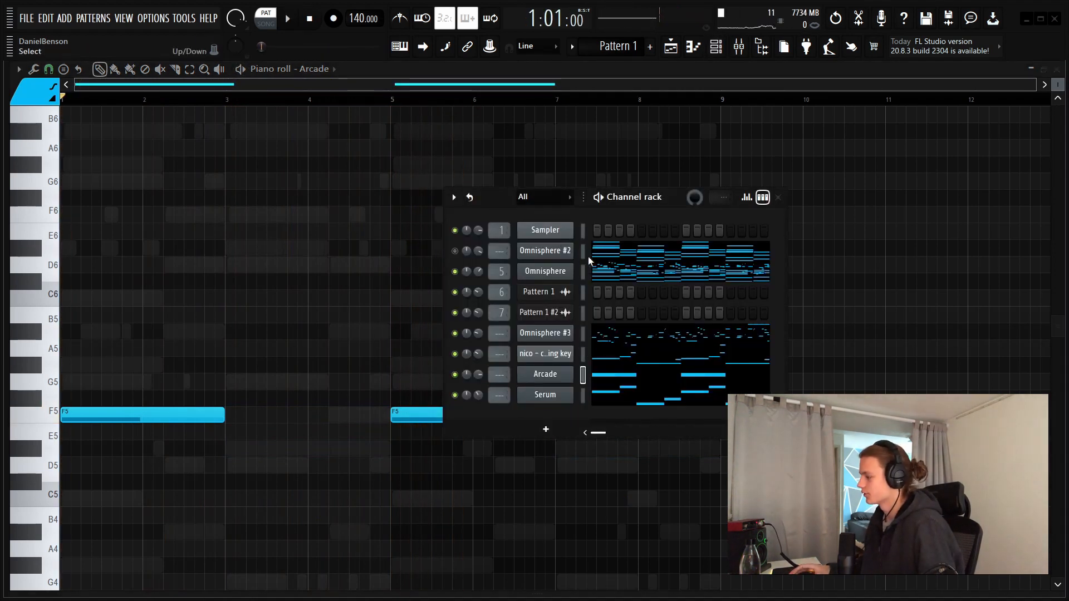
{"action": "left_click_drag", "start_coordinate": [582, 271], "coordinate": [579, 413]}
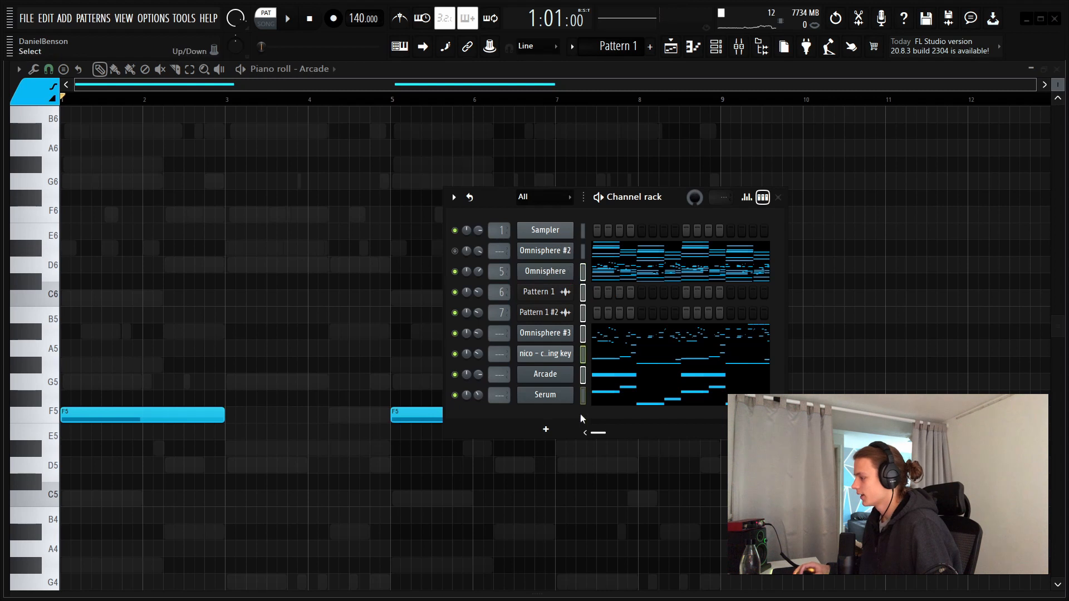
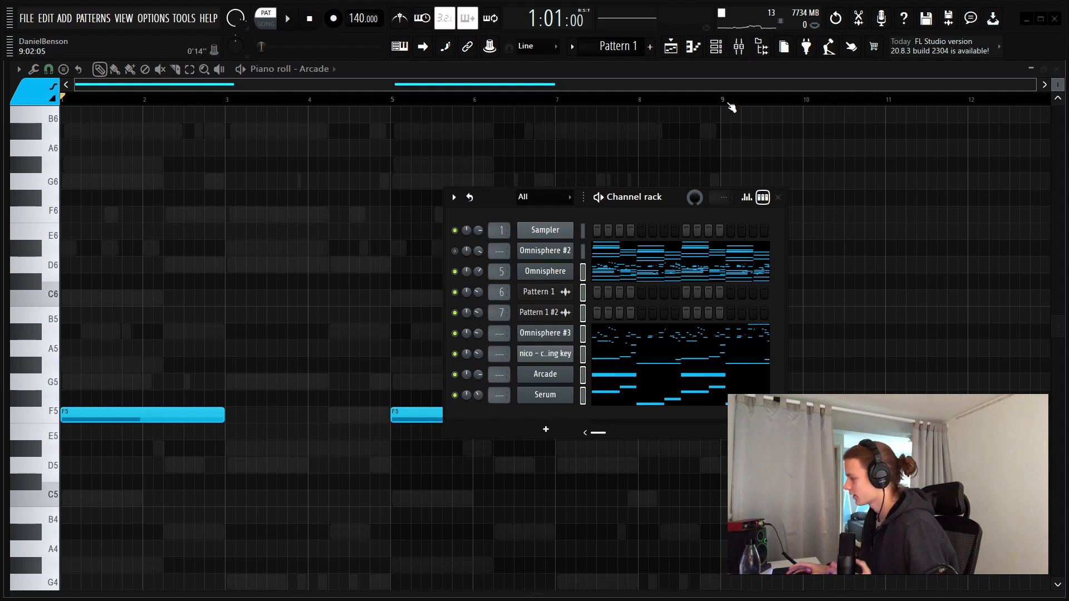
{"action": "left_click", "coordinate": [739, 48]}
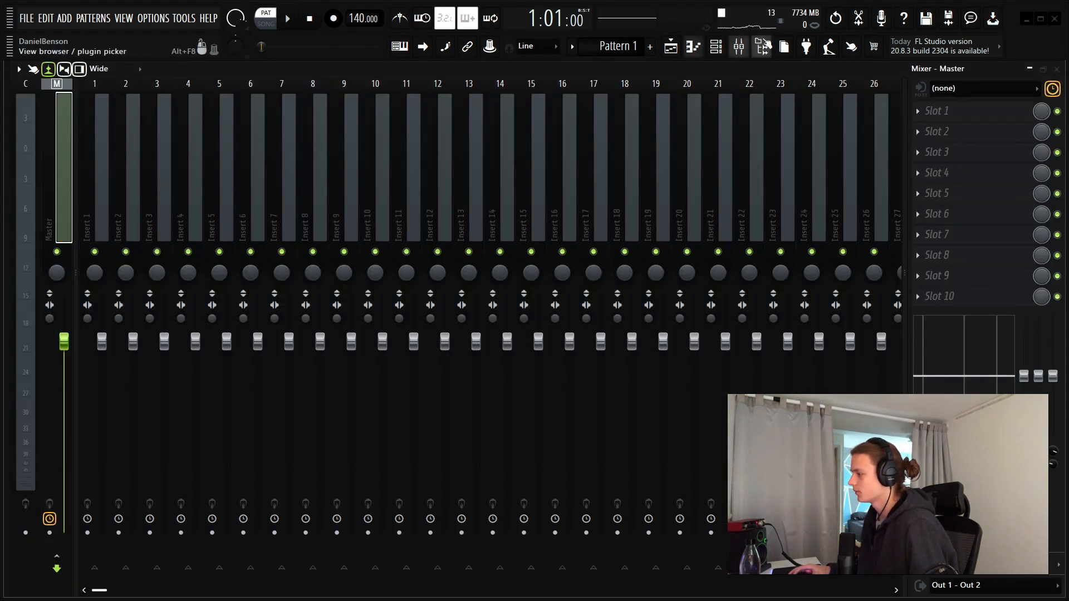
{"action": "left_click", "coordinate": [723, 47]}
{"action": "left_click", "coordinate": [729, 48]}
{"action": "key", "text": "ctrl+l"}
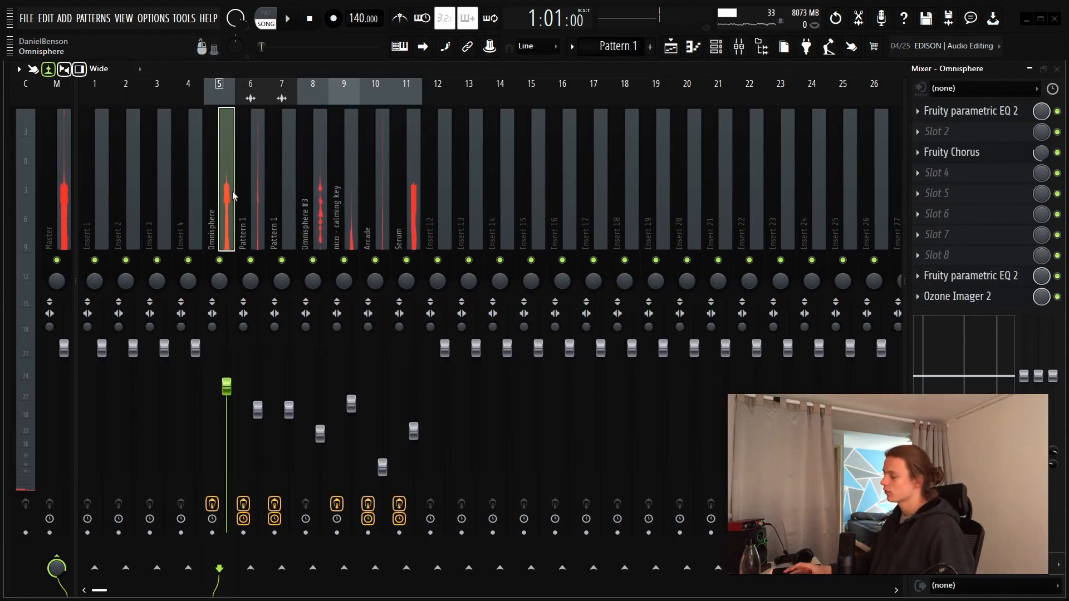
Examine the settings of both parametric EQs and the Fruity Chorus on the Omnisphere mixer track
{"action": "left_click", "coordinate": [1002, 119]}
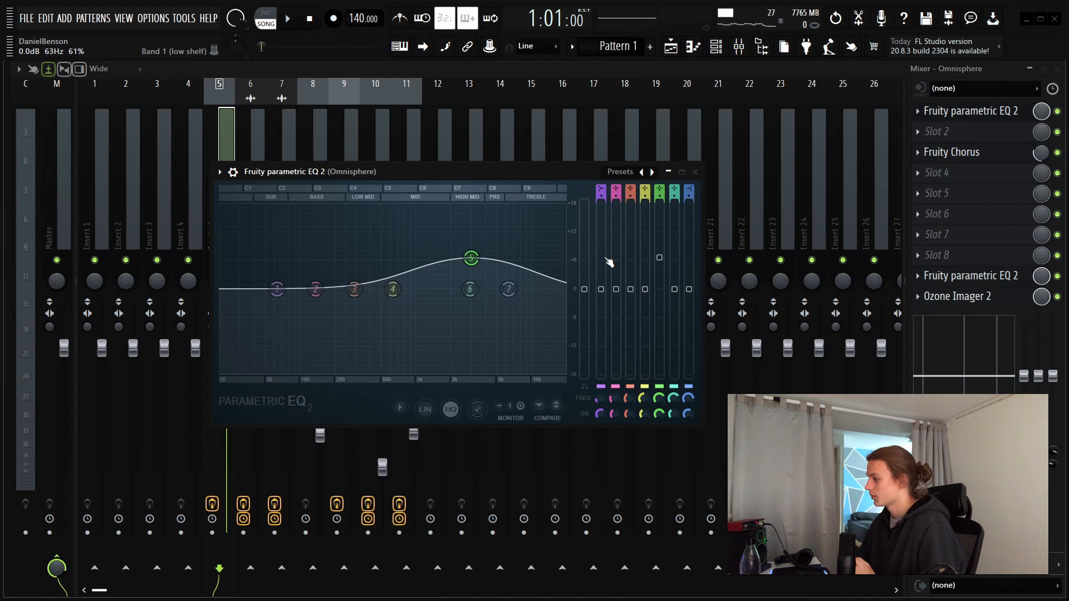
{"action": "left_click_drag", "start_coordinate": [471, 258], "coordinate": [471, 258]}
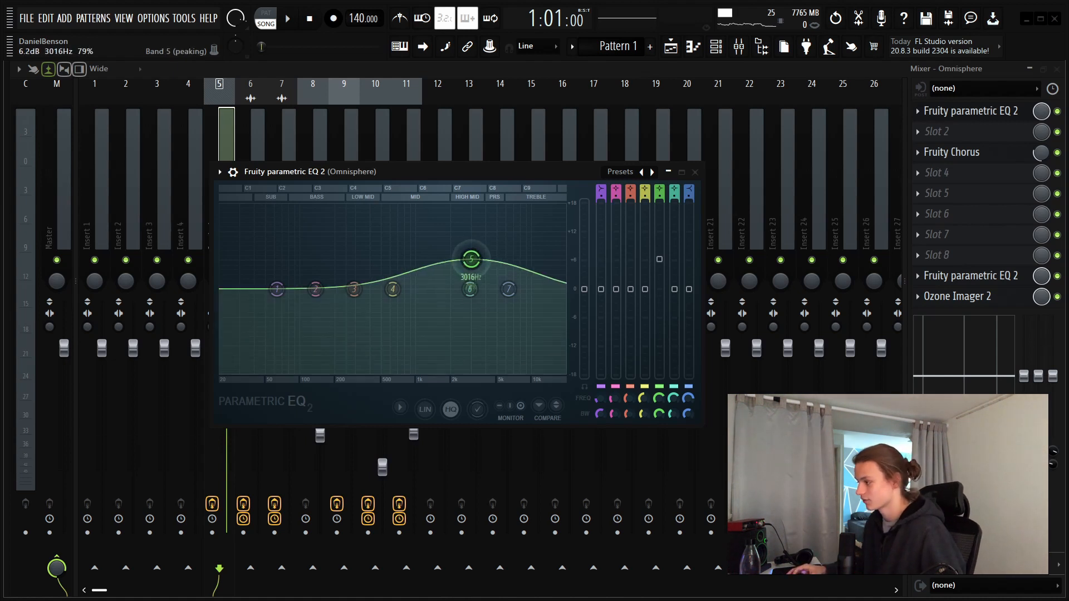
{"action": "left_click", "coordinate": [695, 172]}
{"action": "left_click", "coordinate": [974, 153]}
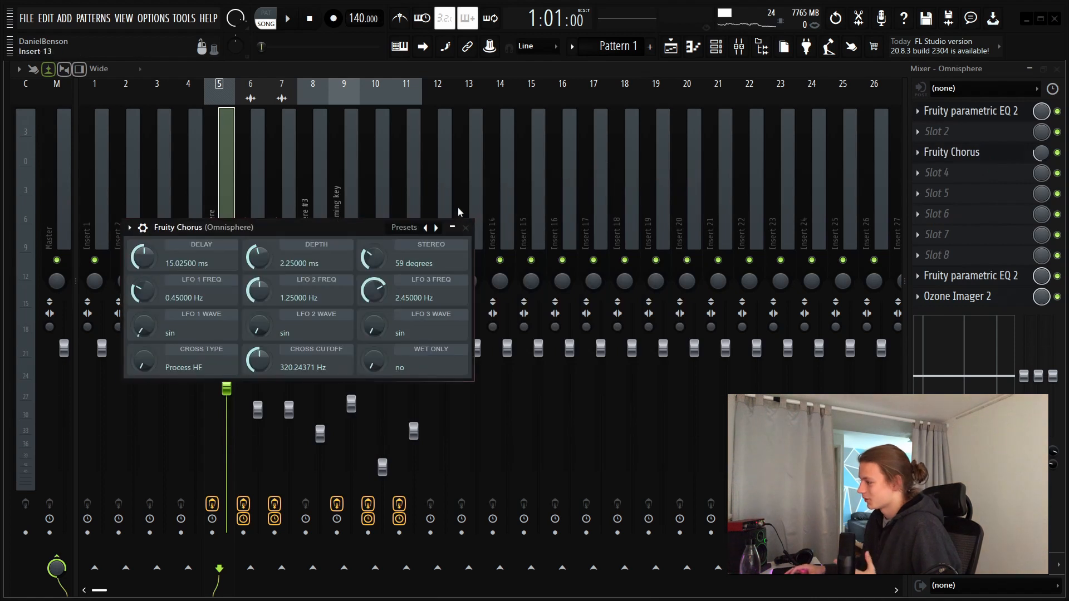
{"action": "left_click", "coordinate": [465, 227]}
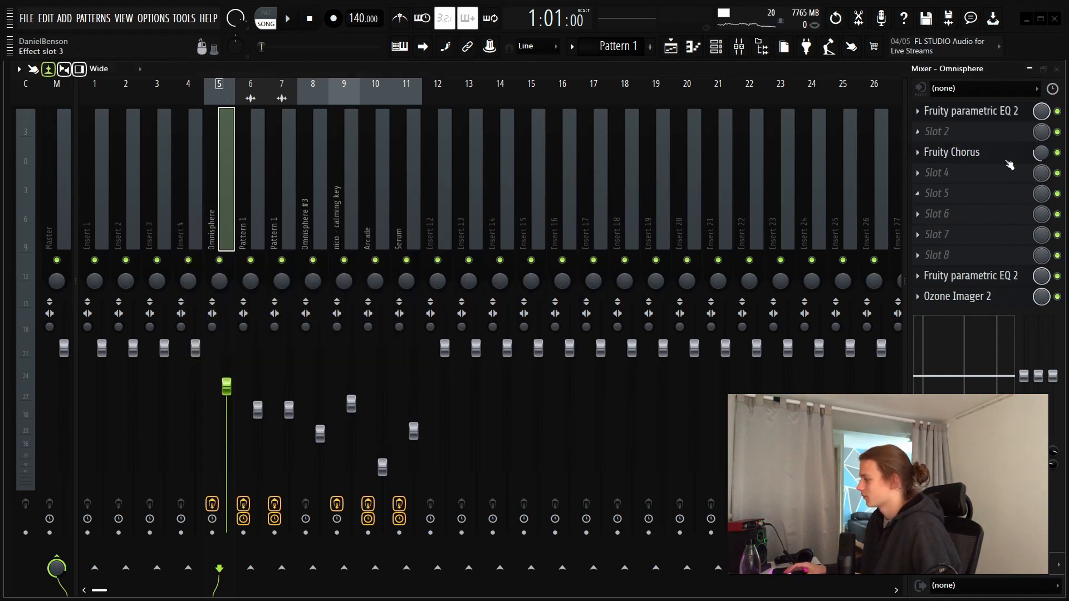
{"action": "left_click", "coordinate": [997, 276]}
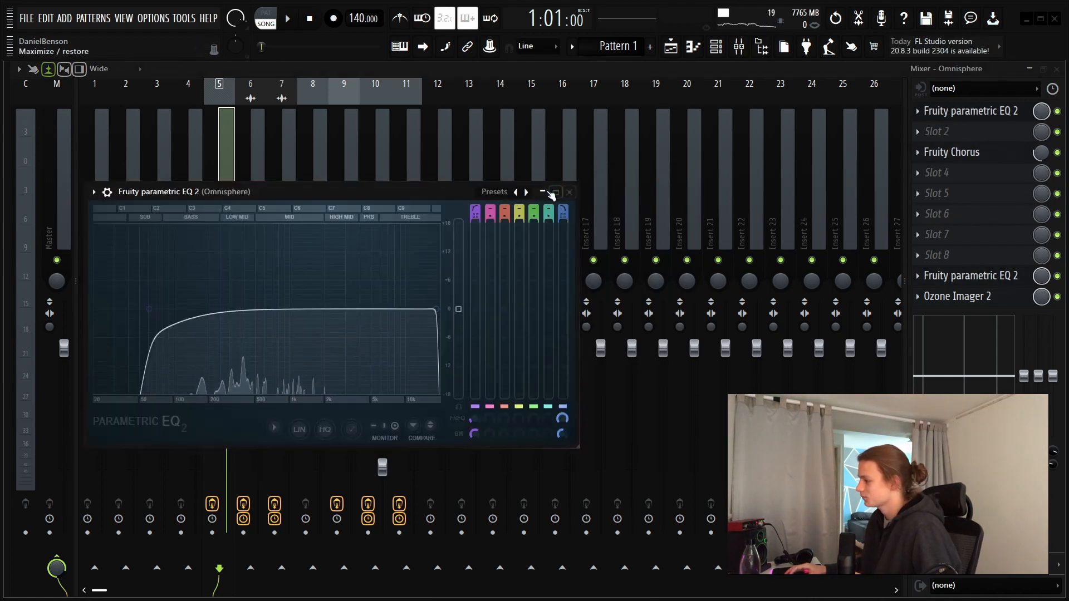
{"action": "left_click", "coordinate": [568, 192]}
Examine the parametric EQ and Fruity Reeverb 2 settings on the Pattern 1 mixer track at insert 6
{"action": "left_click", "coordinate": [252, 201]}
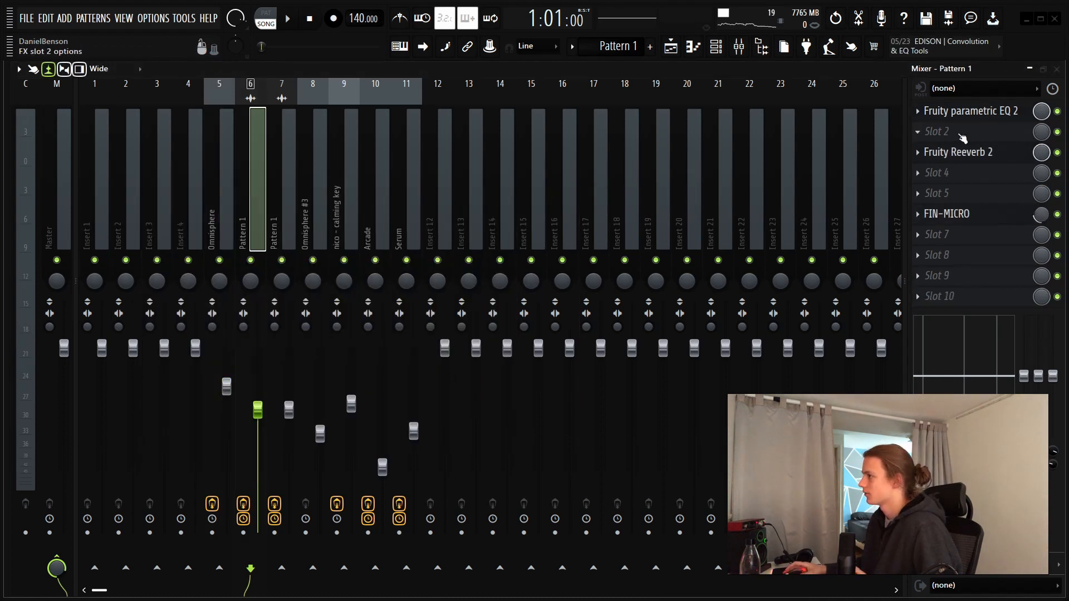
{"action": "left_click", "coordinate": [1001, 111]}
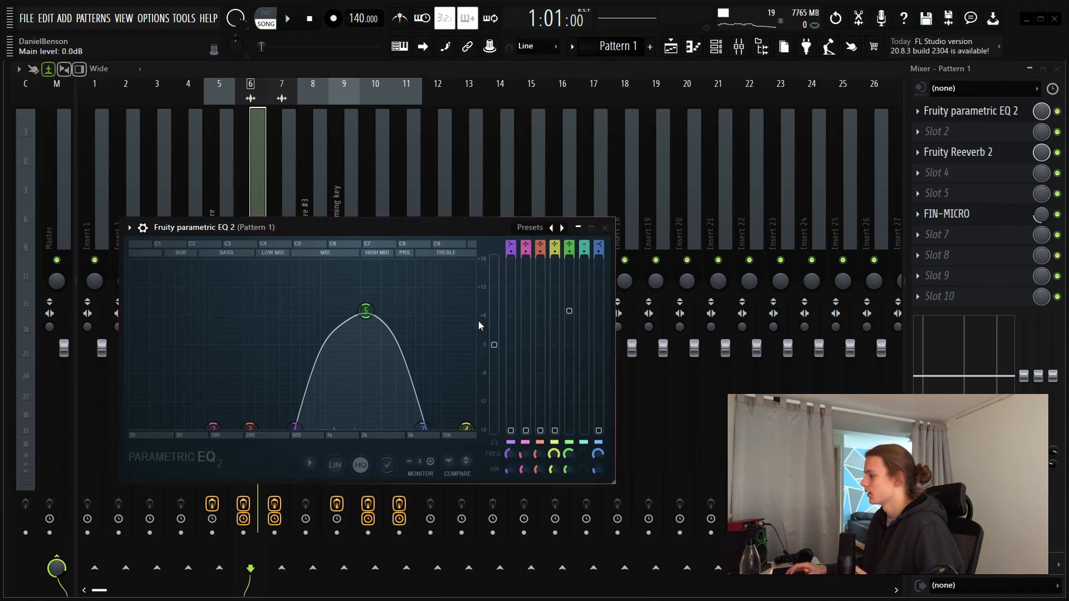
{"action": "left_click", "coordinate": [604, 227]}
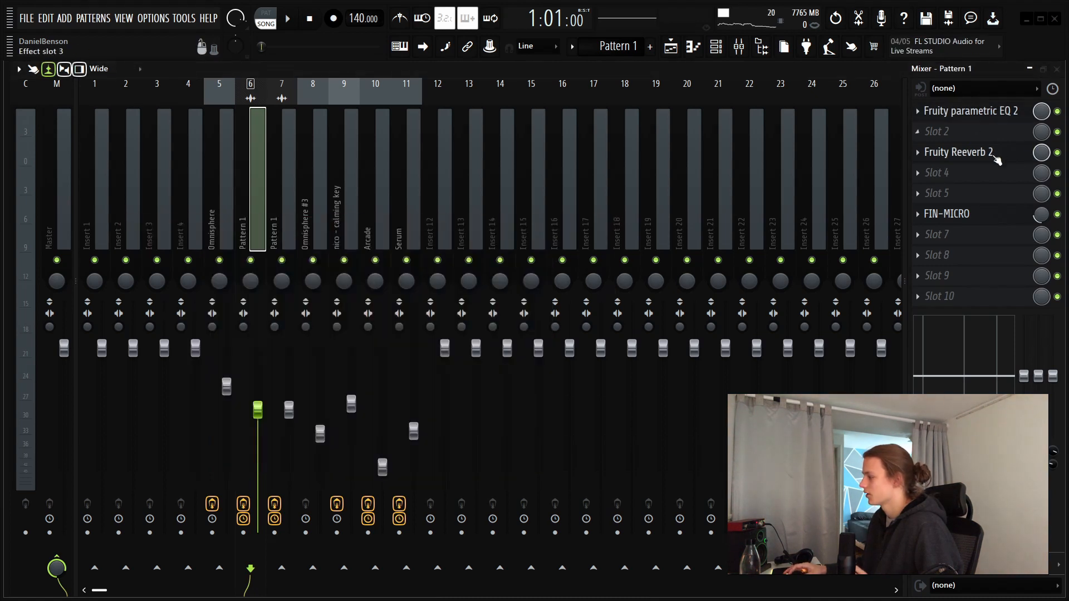
{"action": "left_click", "coordinate": [968, 152]}
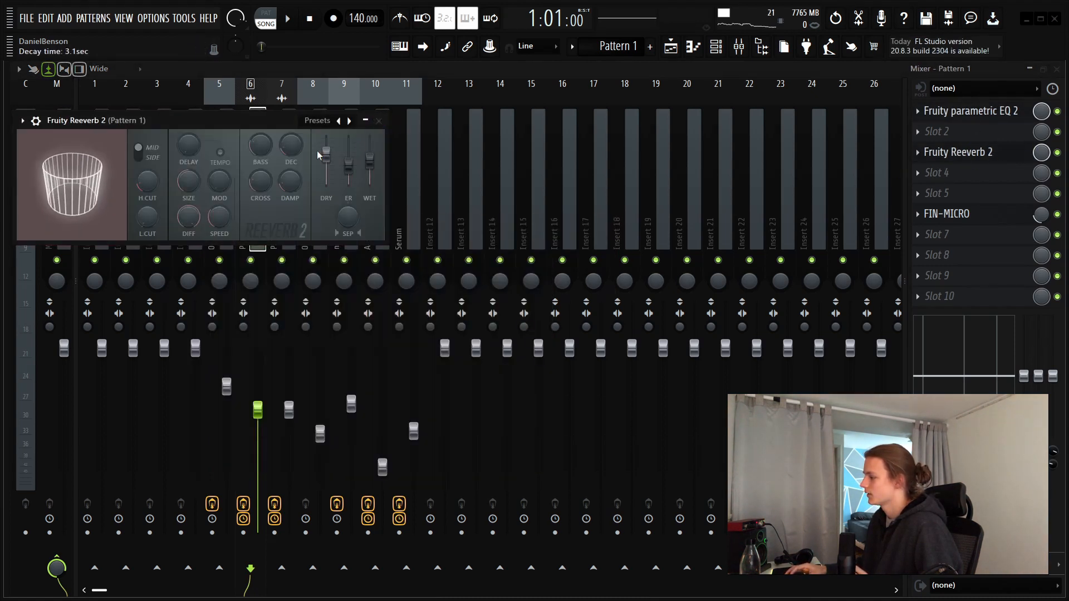
{"action": "left_click", "coordinate": [379, 121]}
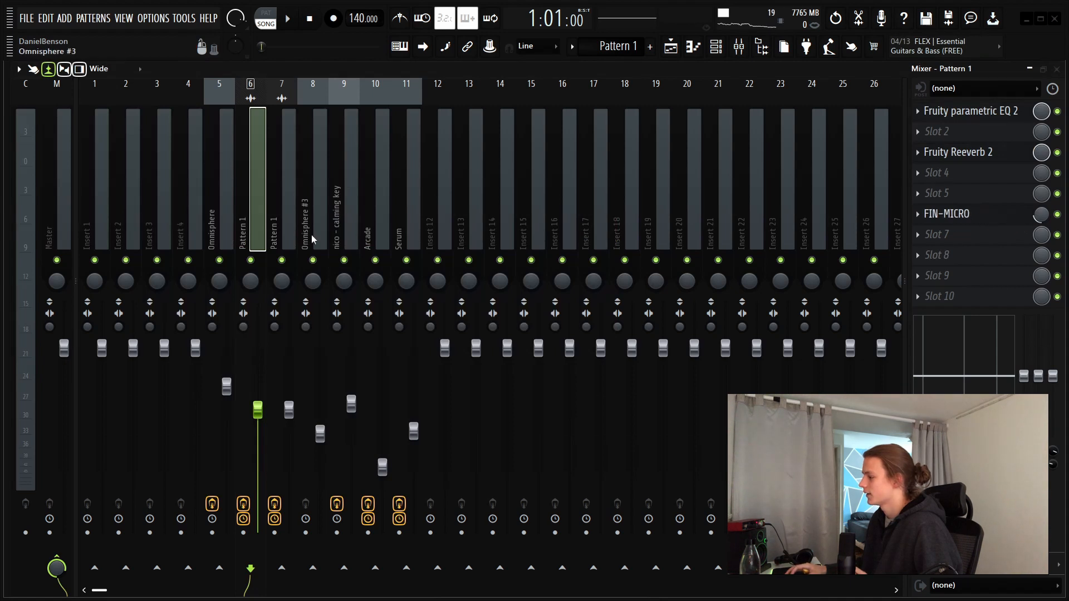
Compare the effects on inserts 7 and 6, and inspect insert 6's FIN-MICRO plugin and its mix level automation clips
{"action": "key", "text": "Right"}
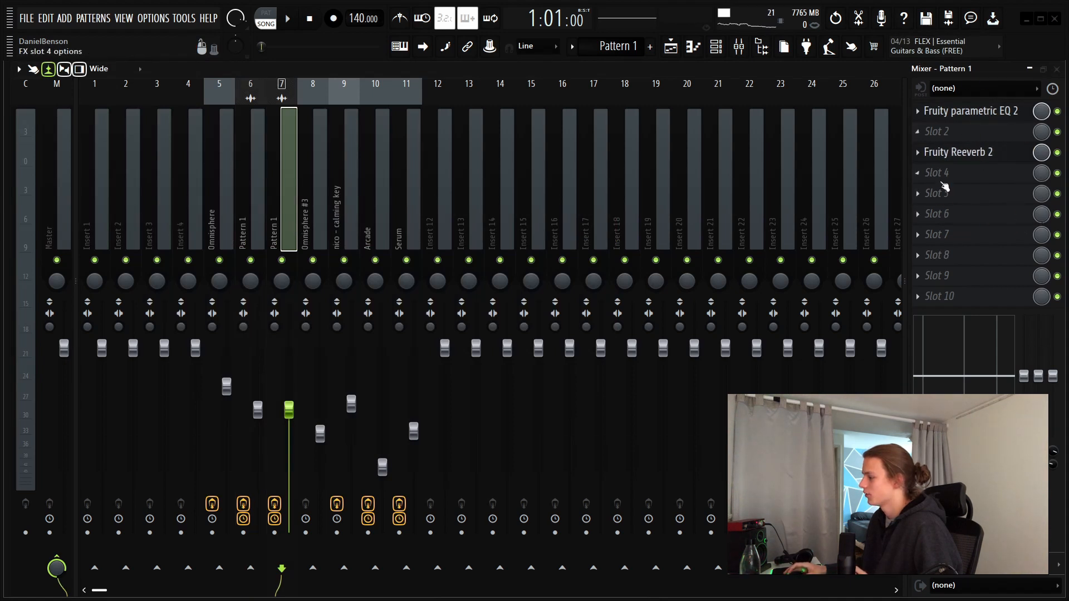
{"action": "left_click", "coordinate": [259, 227]}
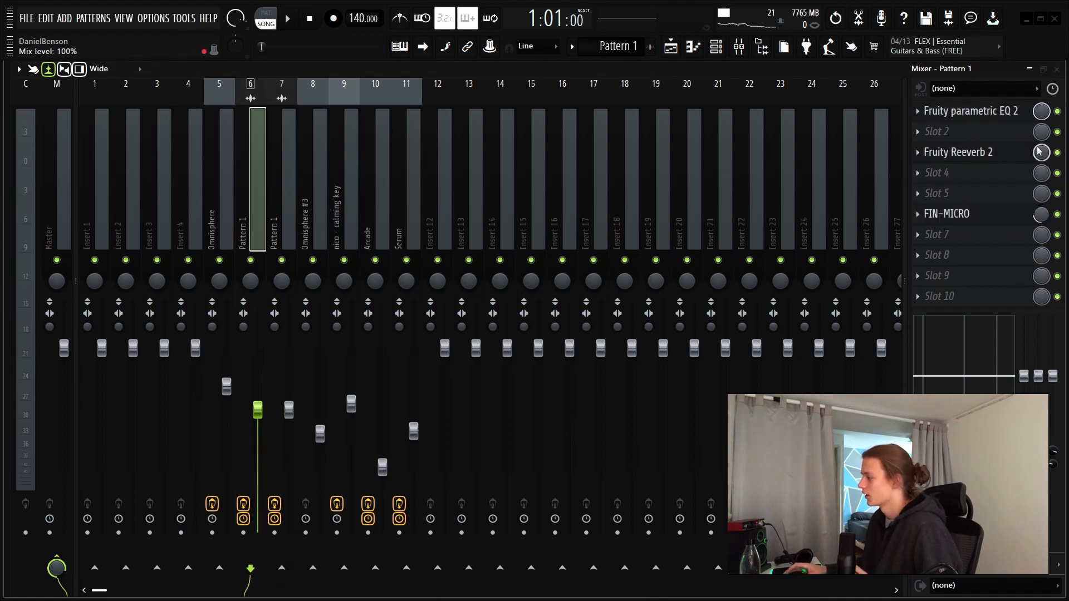
{"action": "left_click", "coordinate": [1005, 222]}
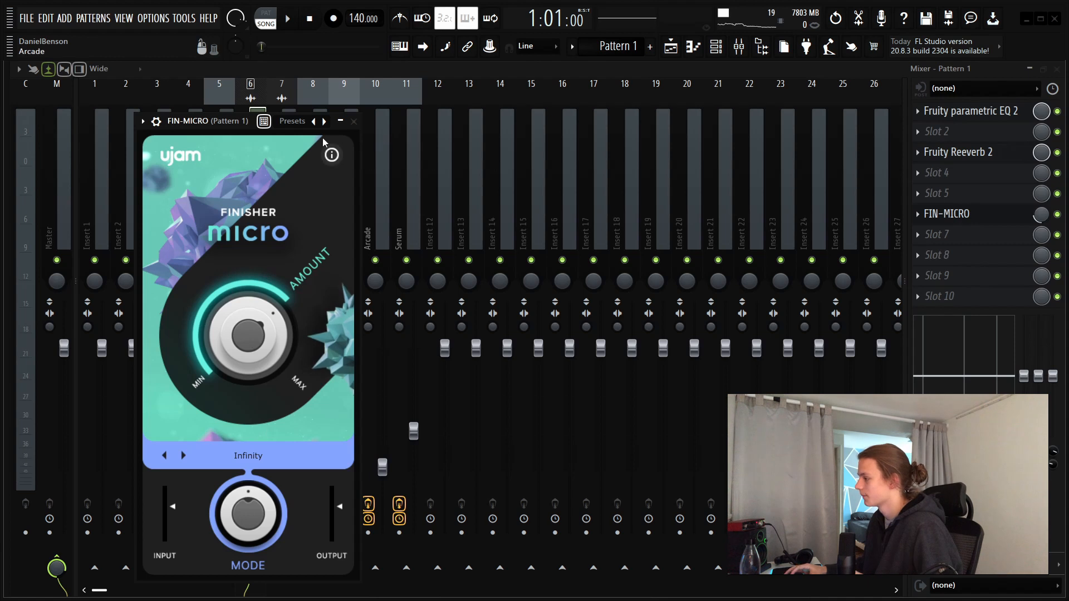
{"action": "left_click", "coordinate": [354, 120]}
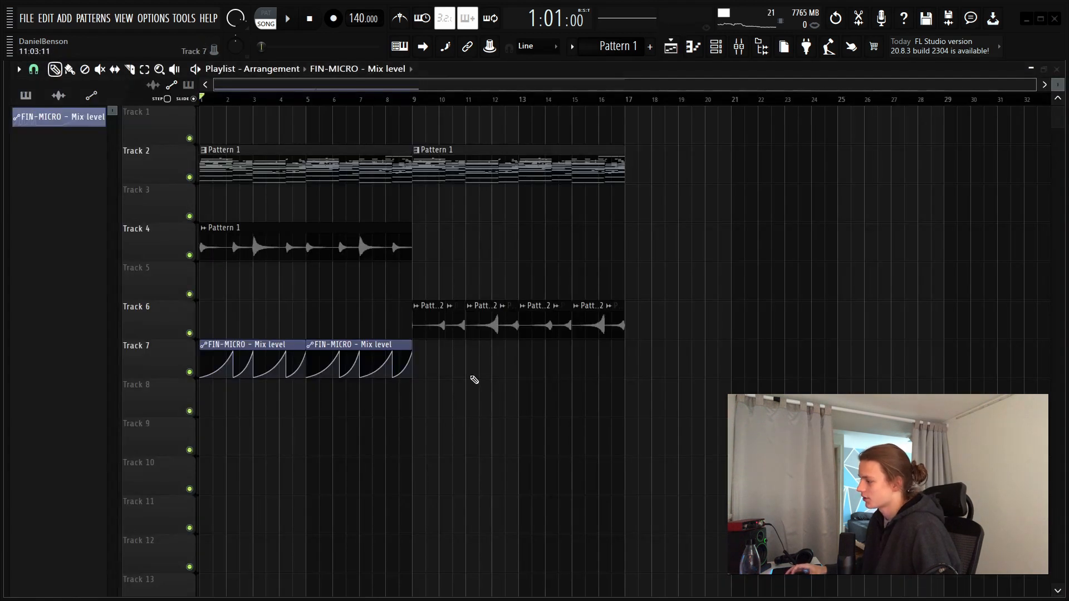
{"action": "left_click", "coordinate": [170, 352]}
{"action": "scroll", "coordinate": [199, 253], "scroll_direction": "up", "scroll_amount": 3}
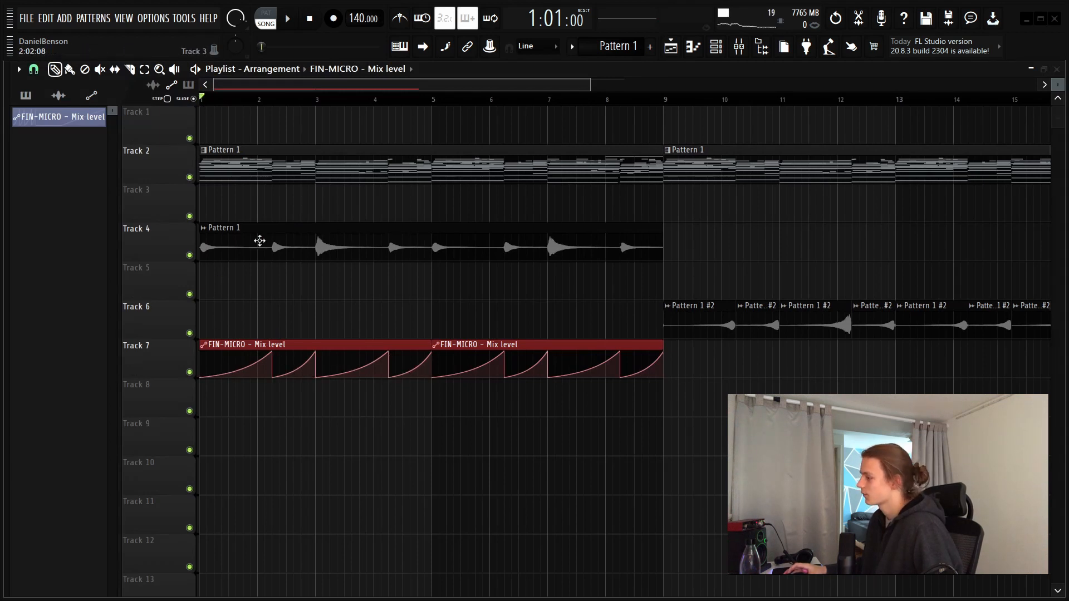
Check the Omnisphere #3 mixer track and examine the Fruity Fast Dist, Ambience and parametric EQ settings on the nico track
{"action": "left_click", "coordinate": [739, 46]}
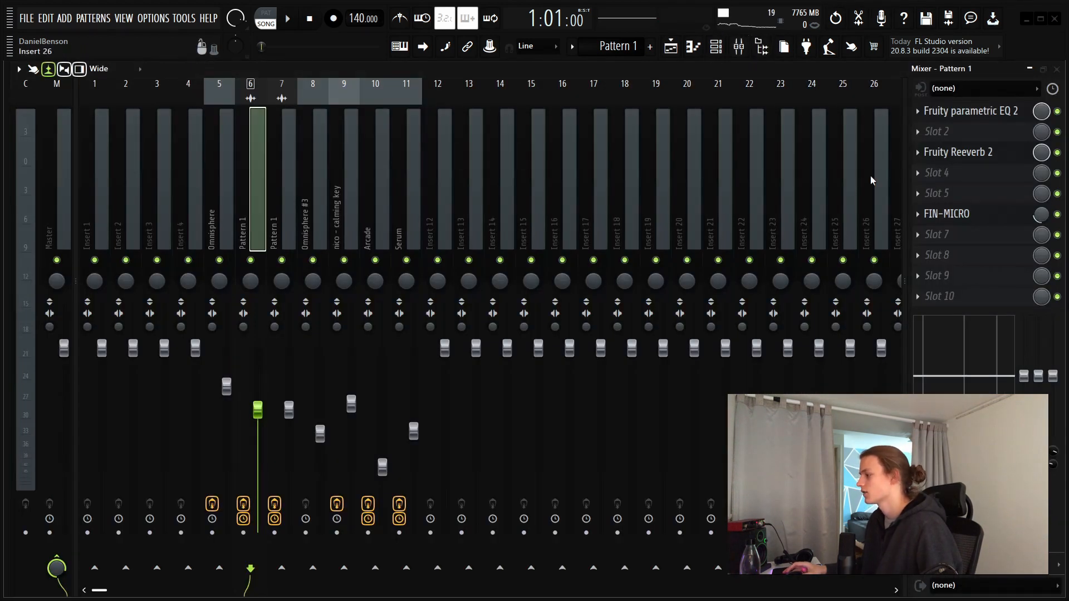
{"action": "left_click", "coordinate": [311, 231]}
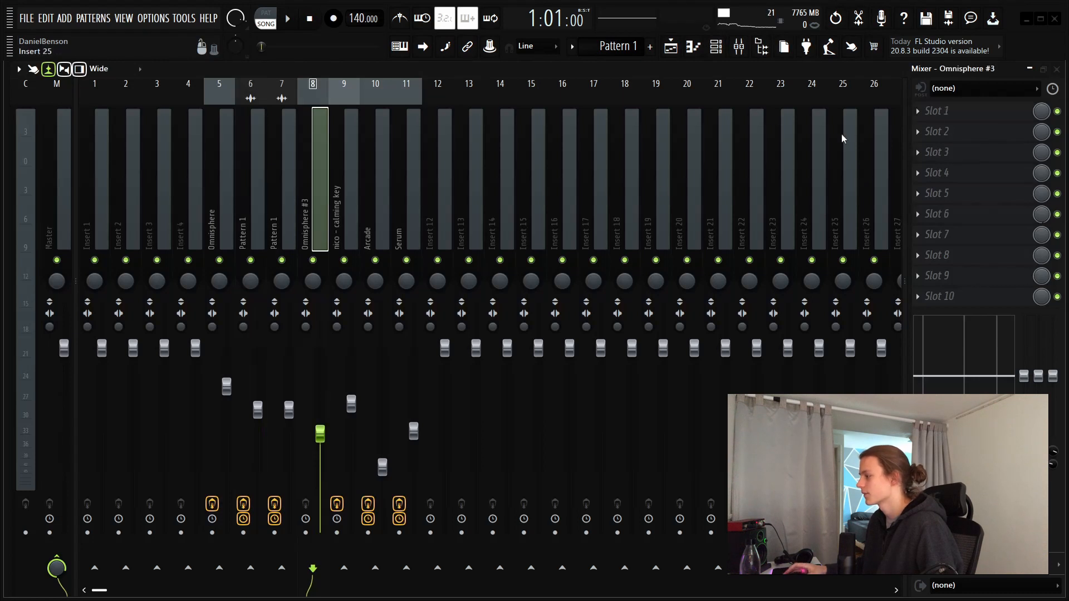
{"action": "left_click", "coordinate": [349, 235]}
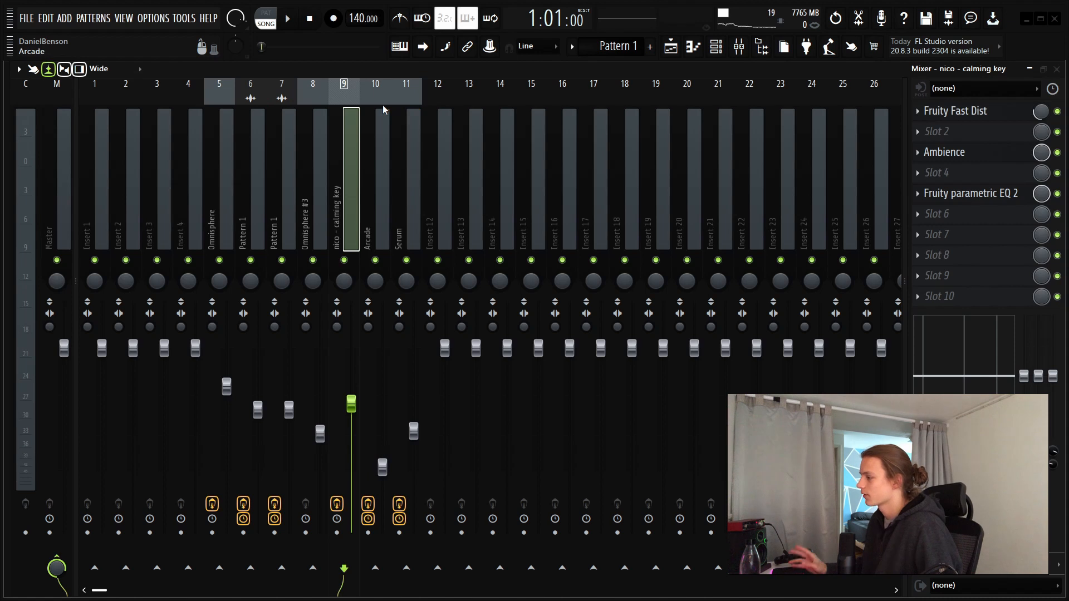
{"action": "left_click", "coordinate": [1008, 113]}
{"action": "left_click_drag", "start_coordinate": [254, 192], "coordinate": [279, 187]}
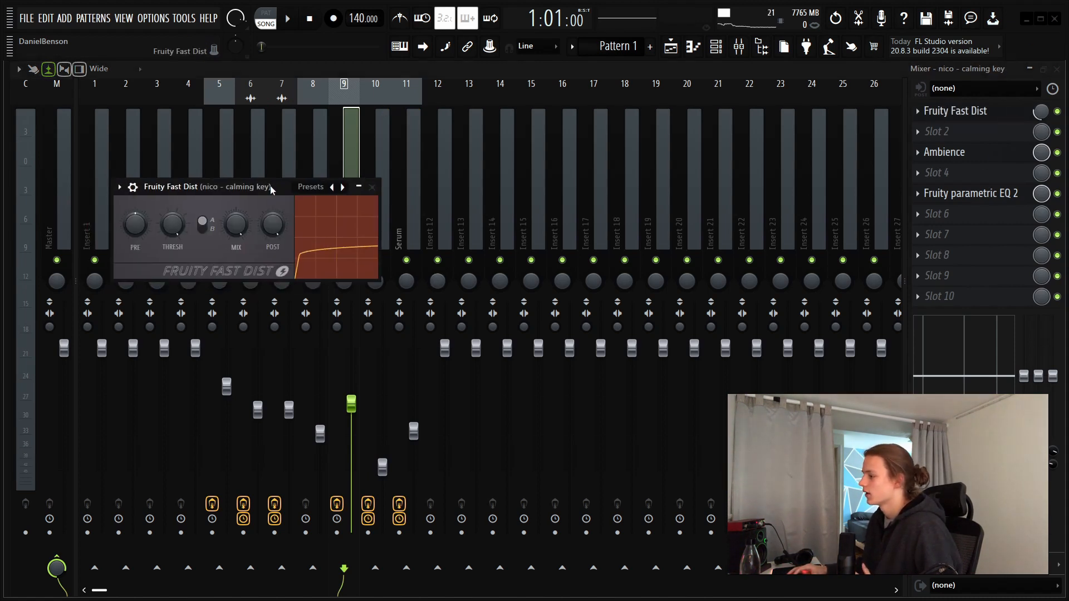
{"action": "left_click", "coordinate": [373, 187]}
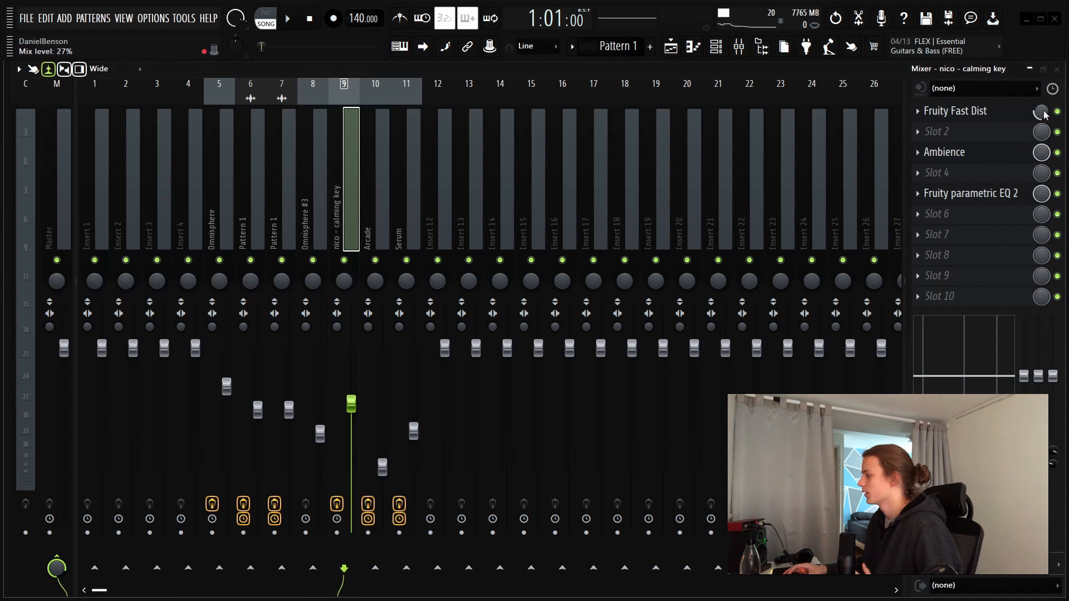
{"action": "left_click", "coordinate": [988, 156]}
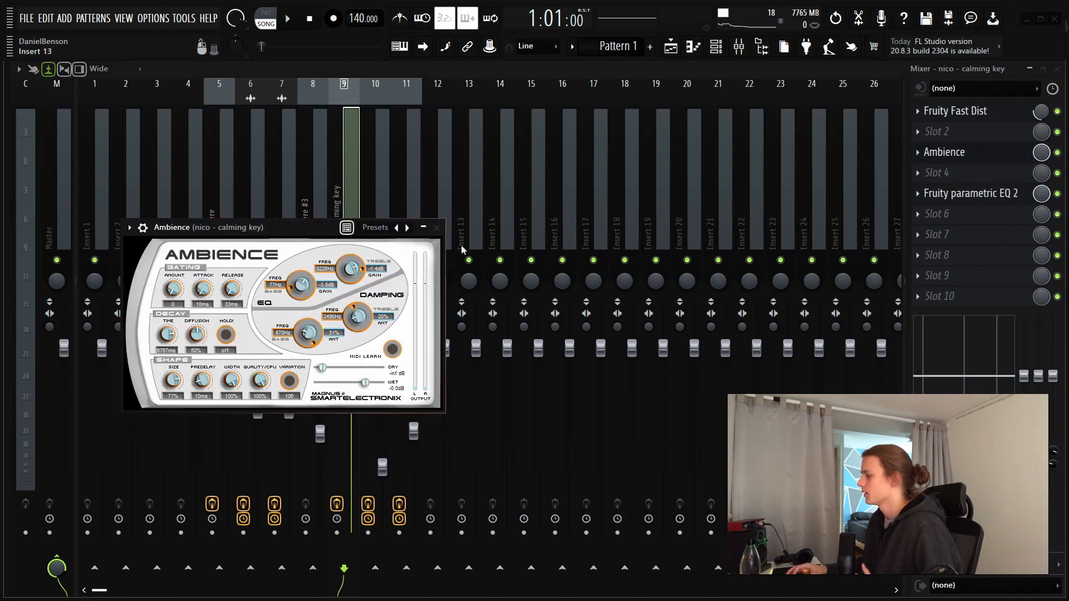
{"action": "left_click", "coordinate": [436, 227]}
{"action": "left_click", "coordinate": [996, 196]}
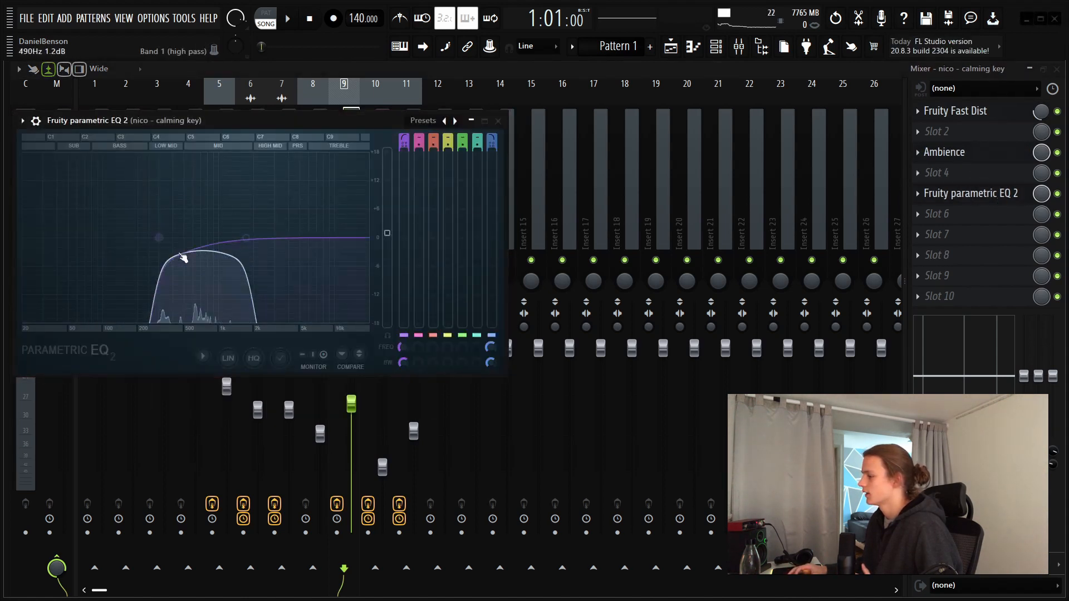
{"action": "left_click", "coordinate": [498, 120]}
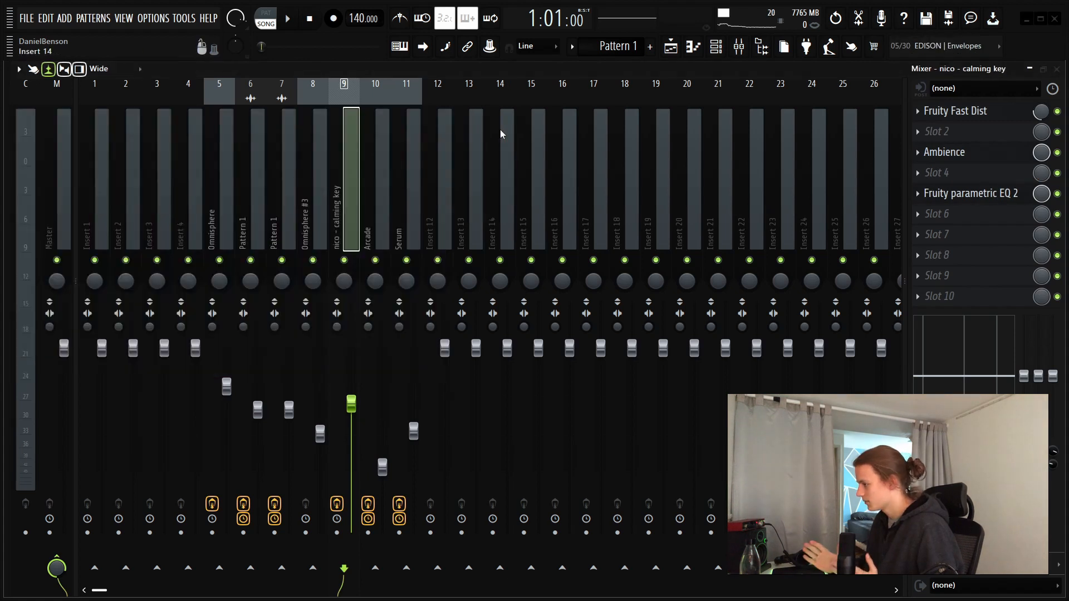
Examine the parametric EQ and PanCake2 settings on the Arcade mixer track
{"action": "left_click", "coordinate": [375, 187]}
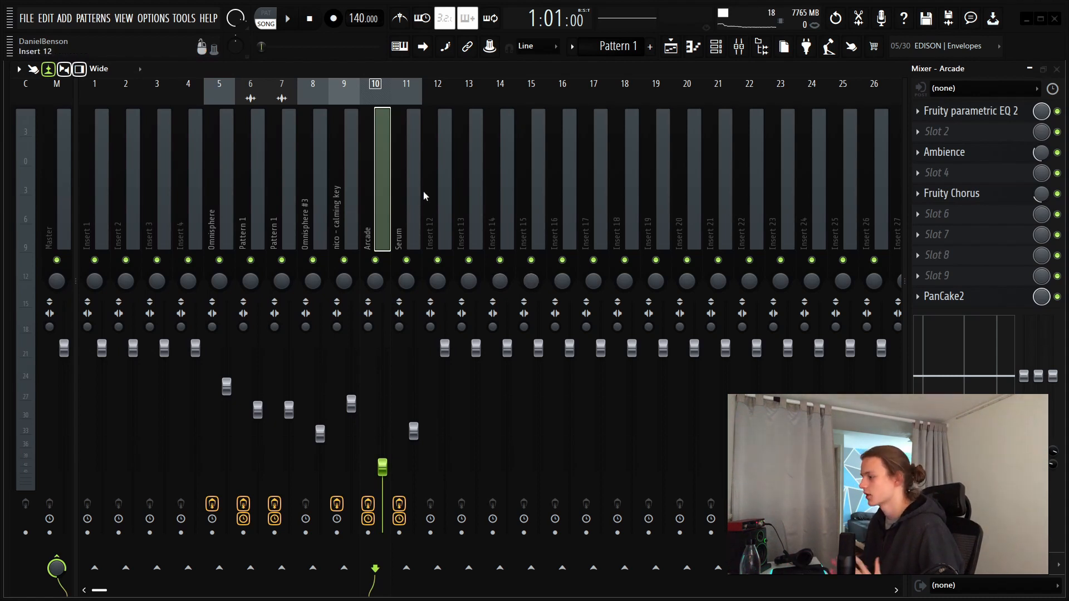
{"action": "left_click", "coordinate": [982, 111]}
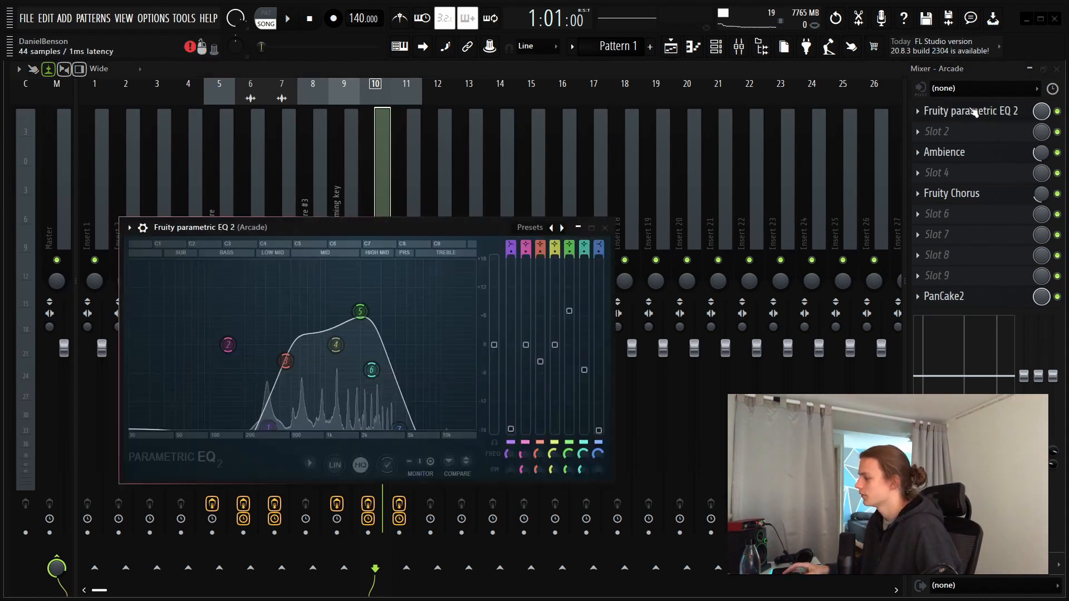
{"action": "left_click", "coordinate": [605, 228]}
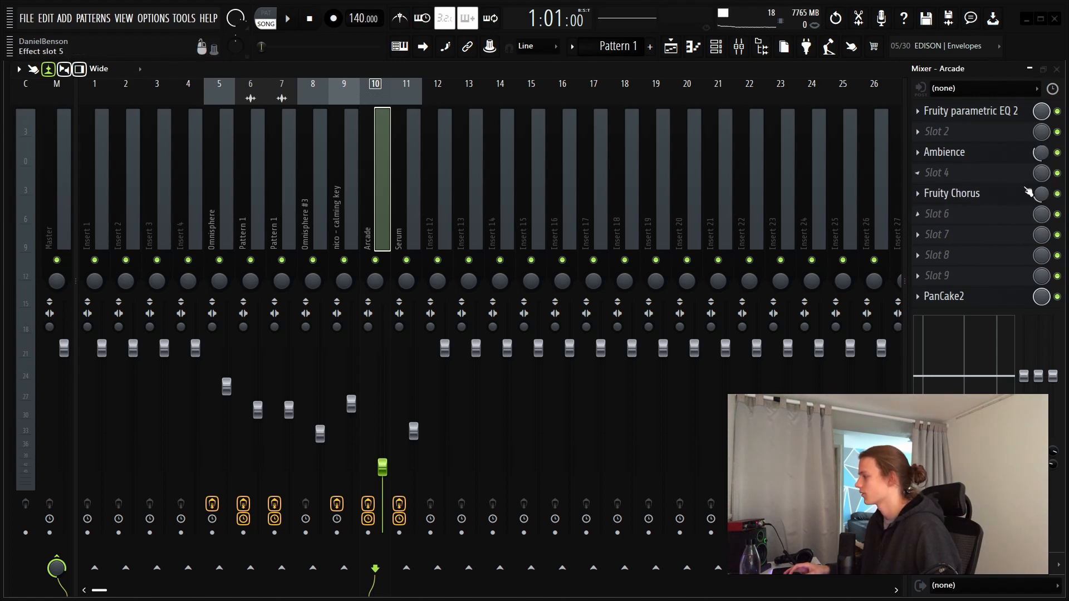
{"action": "left_click", "coordinate": [990, 301]}
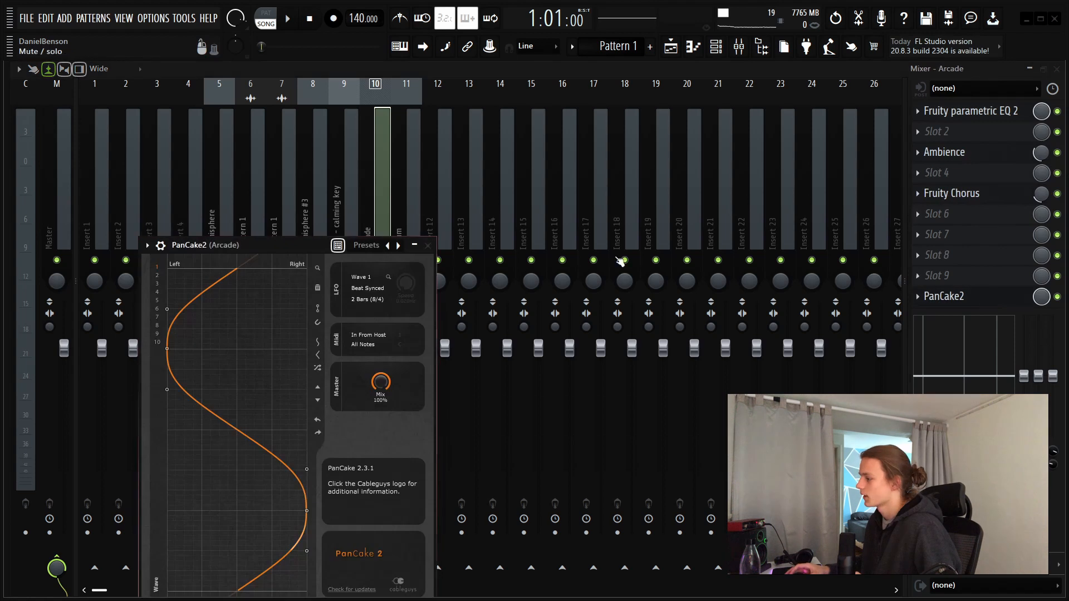
{"action": "left_click_drag", "start_coordinate": [316, 247], "coordinate": [437, 135]}
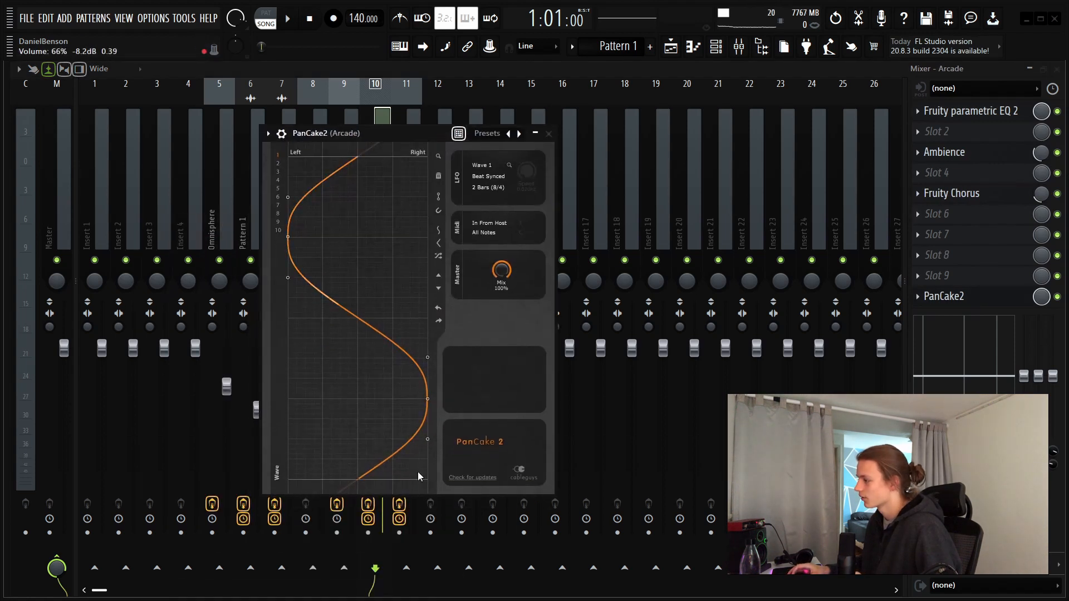
{"action": "left_click", "coordinate": [549, 133]}
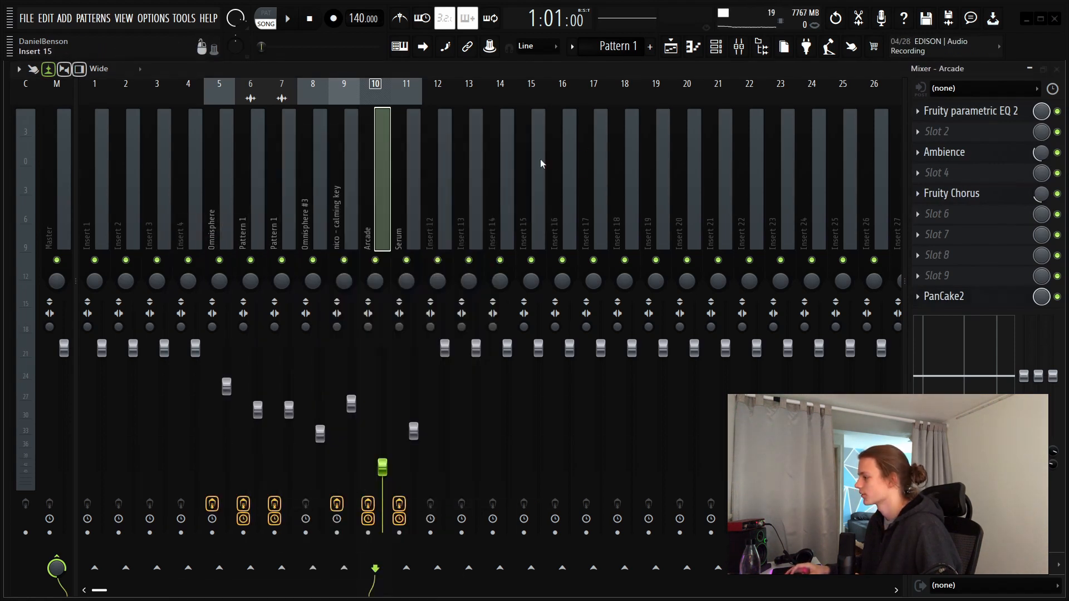
Examine the parametric EQ settings on the Serum mixer track
{"action": "left_click", "coordinate": [418, 225]}
{"action": "left_click", "coordinate": [968, 111]}
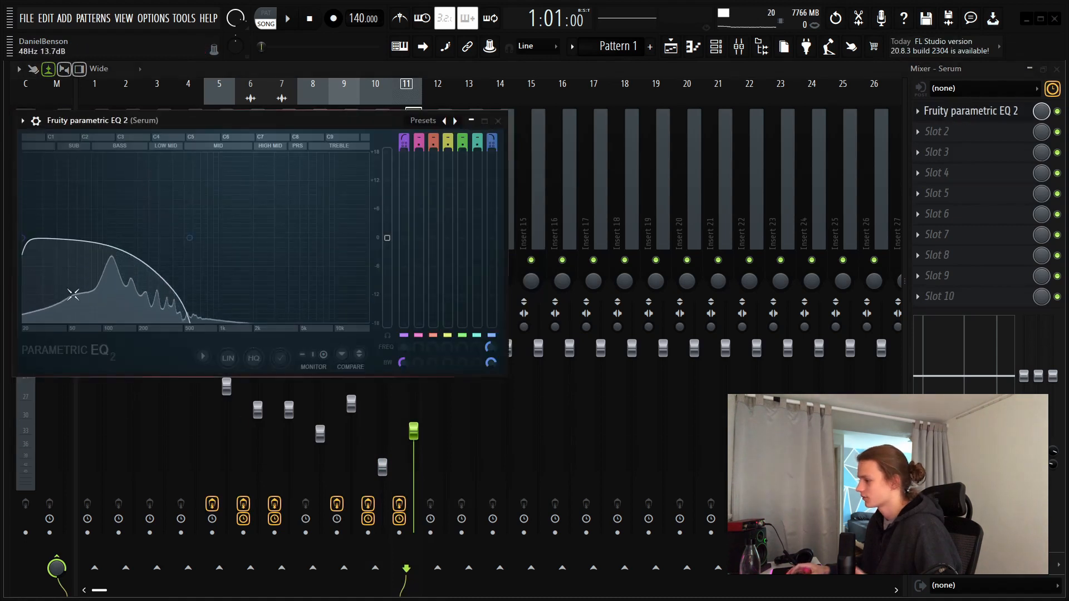
{"action": "left_click", "coordinate": [498, 120]}
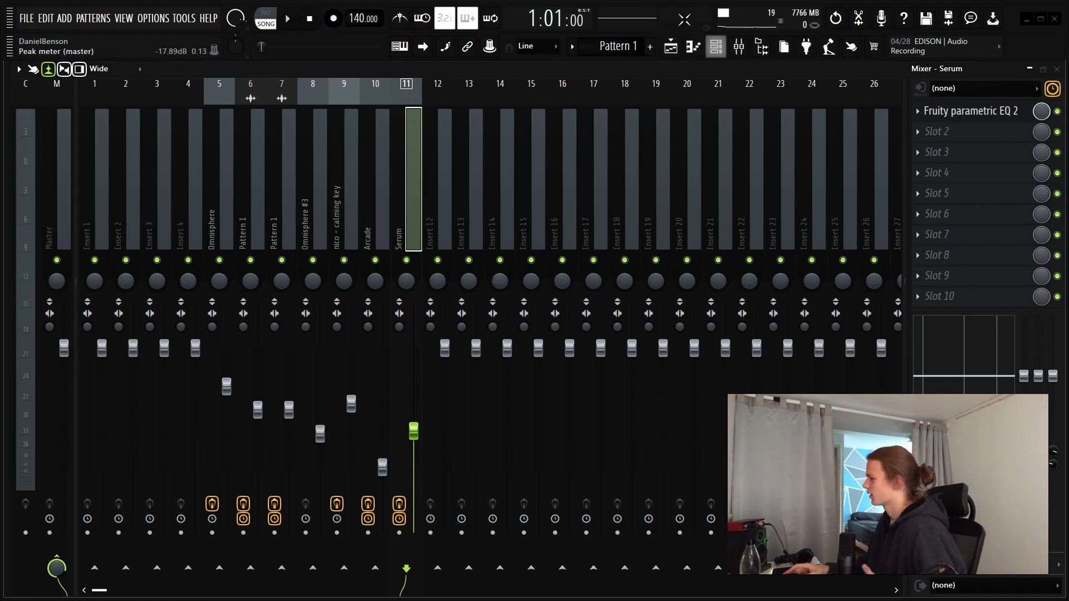
Split Pattern 1 by channel into separate instrument patterns in the playlist
{"action": "left_click", "coordinate": [671, 47]}
{"action": "left_click", "coordinate": [31, 97]}
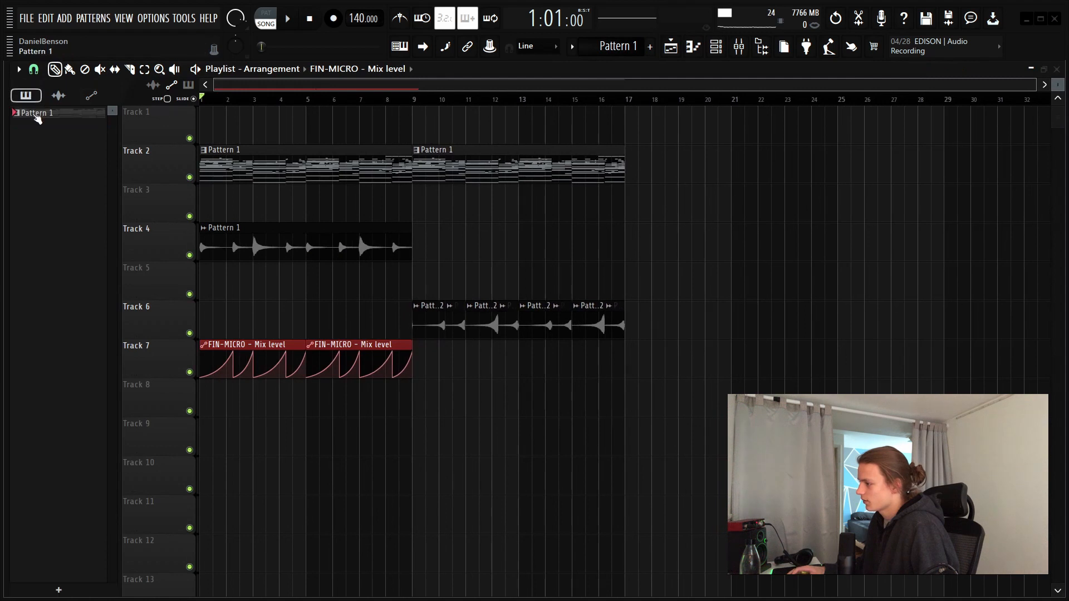
{"action": "right_click", "coordinate": [37, 117]}
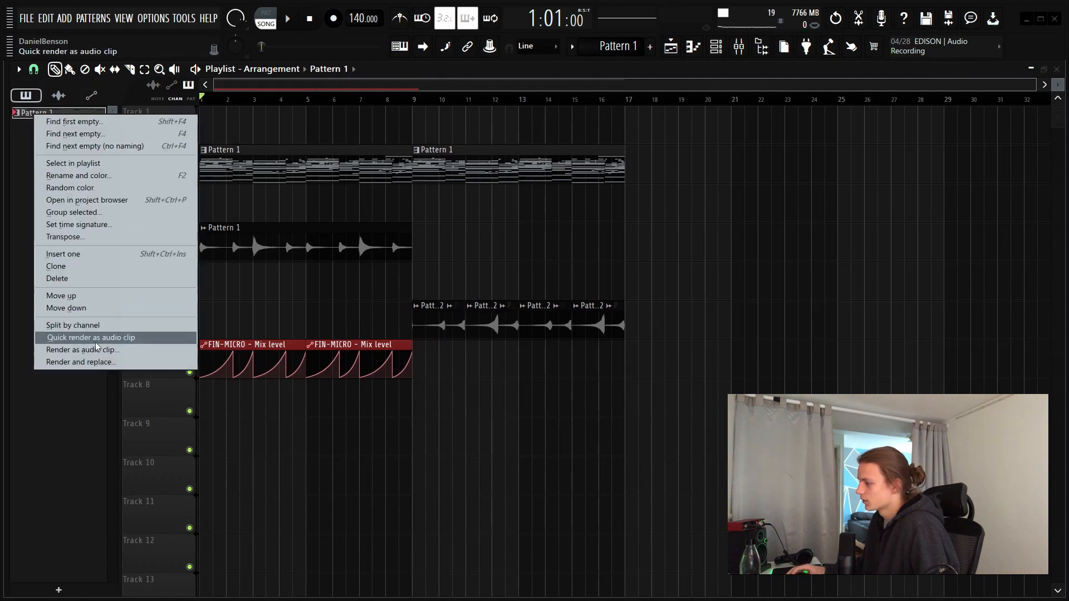
{"action": "left_click", "coordinate": [102, 327]}
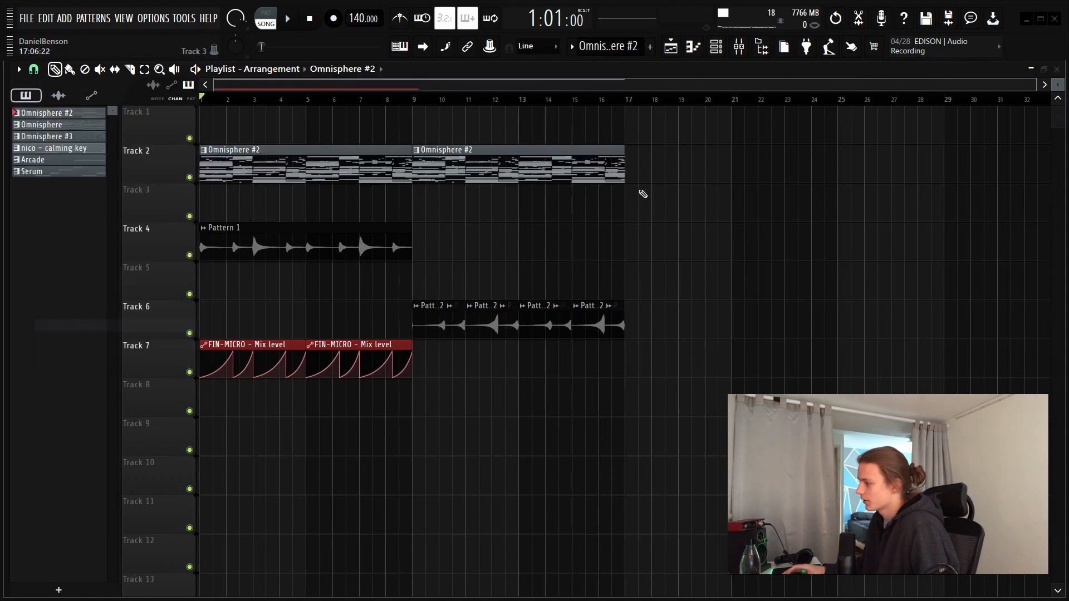
Delete both Omnisphere #2 clips from Track 2 and place the split patterns from Omnisphere to Serum in the playlist
{"action": "right_click", "coordinate": [491, 153]}
{"action": "right_click", "coordinate": [360, 162]}
{"action": "left_click", "coordinate": [82, 171]}
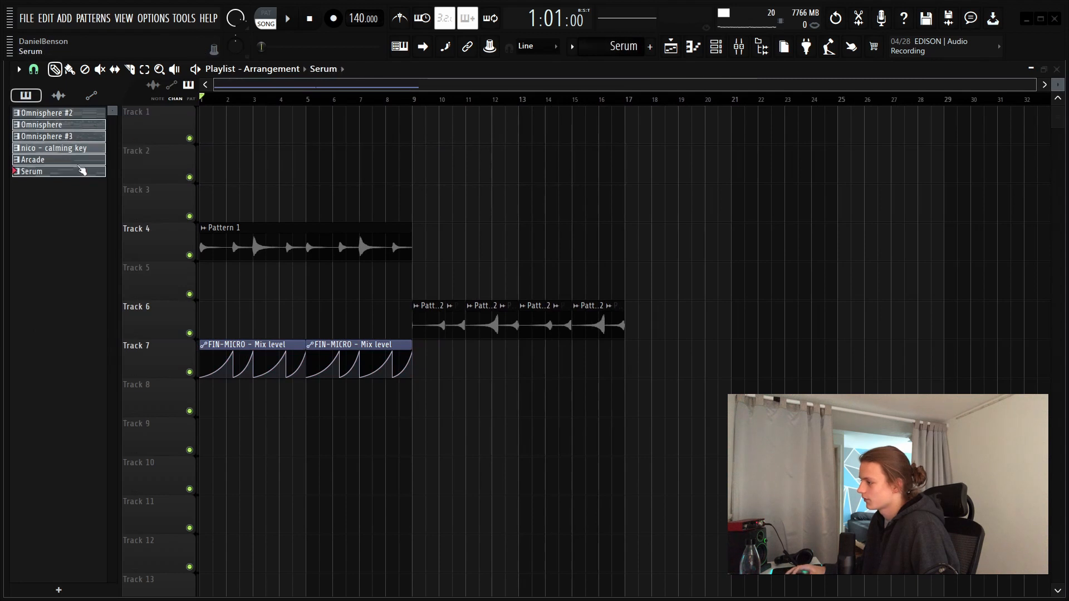
{"action": "left_click_drag", "start_coordinate": [67, 125], "coordinate": [129, 148]}
{"action": "left_click", "coordinate": [581, 475]}
{"action": "right_click", "coordinate": [581, 474]}
Move the two FIN-MICRO mix level clips up to Track 5 and select the reversed audio clips on Track 6
{"action": "left_click_drag", "start_coordinate": [448, 359], "coordinate": [83, 379]}
{"action": "key", "text": "shift+Up"}
{"action": "key", "text": "shift+Up"}
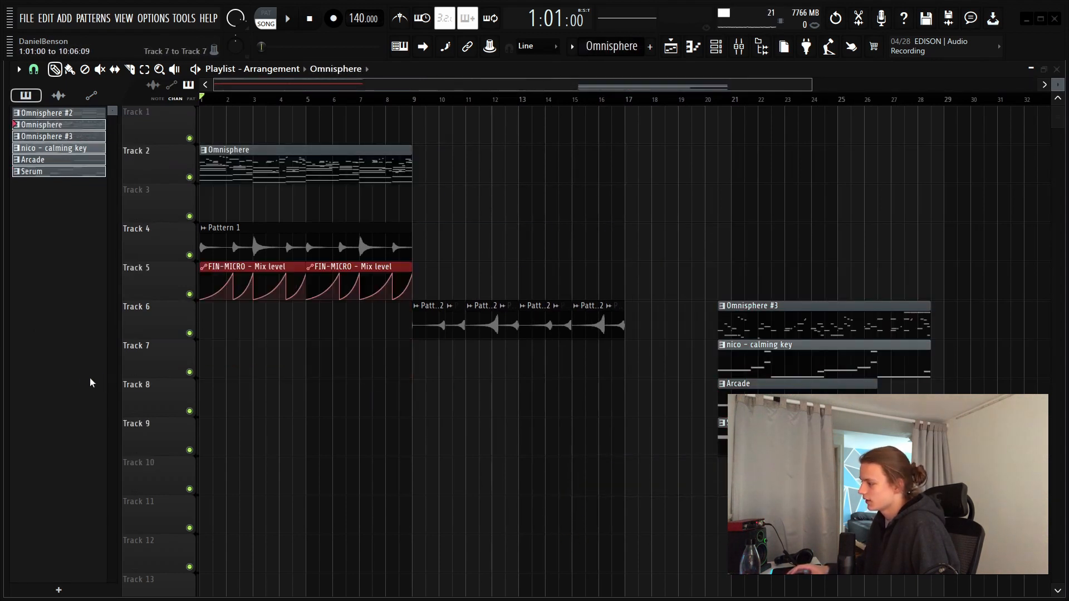
{"action": "left_click_drag", "start_coordinate": [630, 329], "coordinate": [438, 333]}
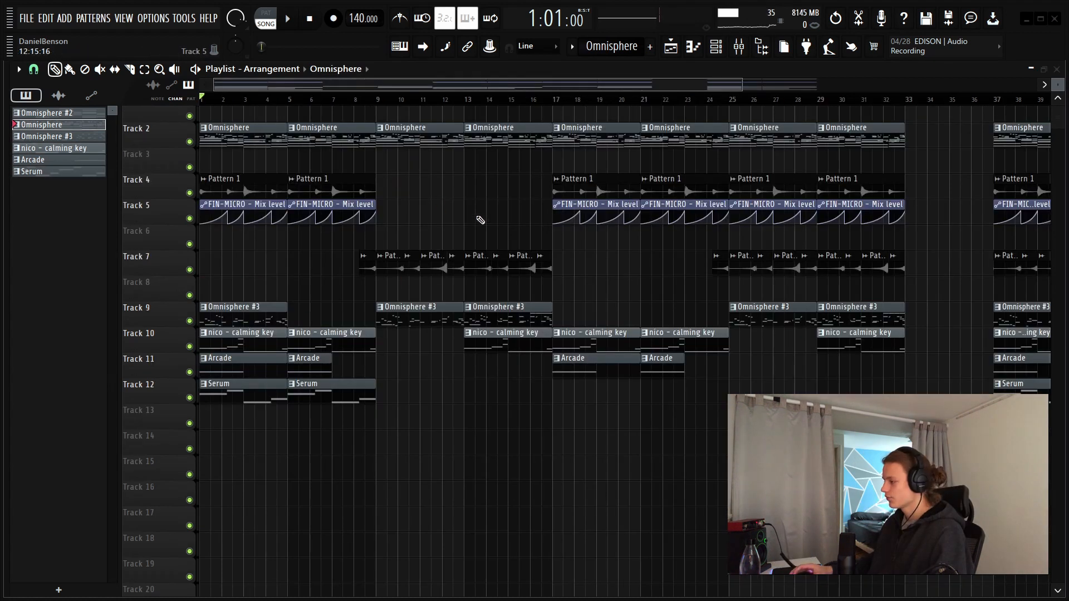
{"action": "left_click_drag", "start_coordinate": [454, 371], "coordinate": [523, 334]}
{"action": "scroll", "coordinate": [513, 382], "scroll_direction": "up", "scroll_amount": 1}
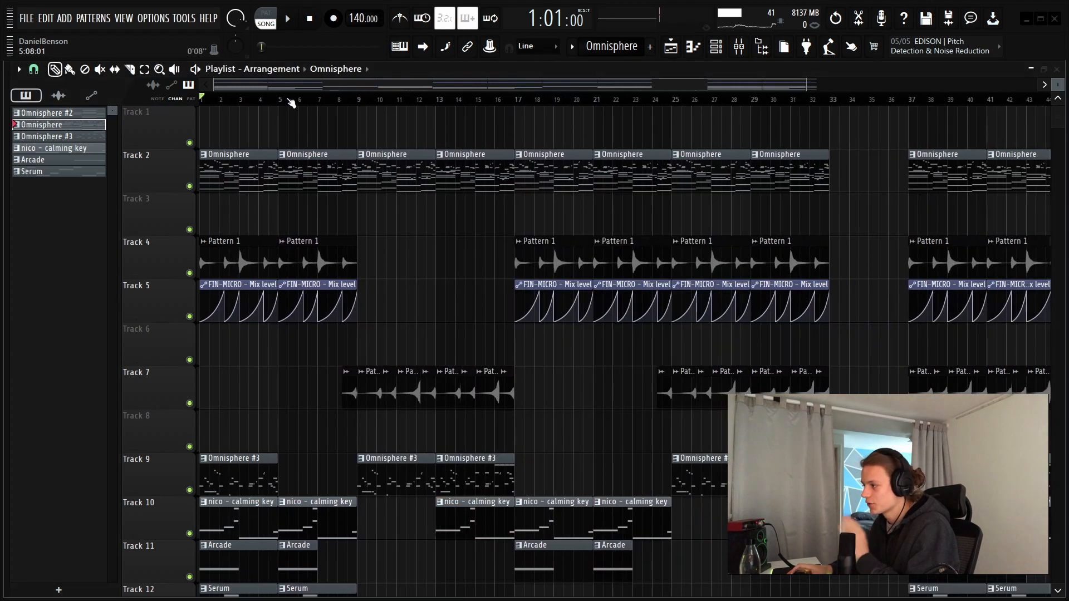
{"action": "scroll", "coordinate": [143, 115], "scroll_direction": "up", "scroll_amount": 4}
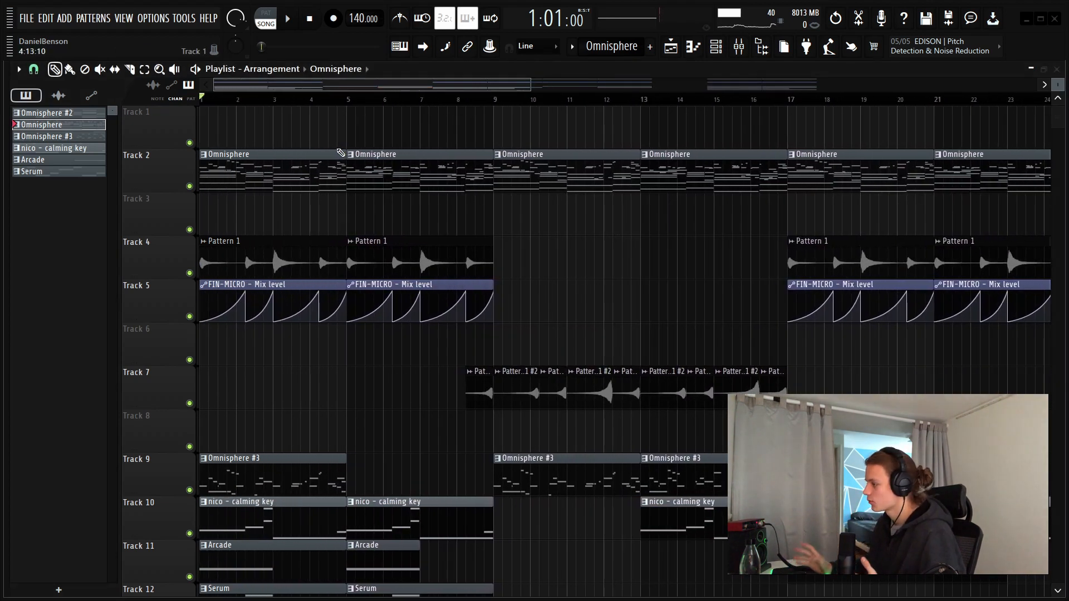
{"action": "left_click_drag", "start_coordinate": [240, 128], "coordinate": [486, 123]}
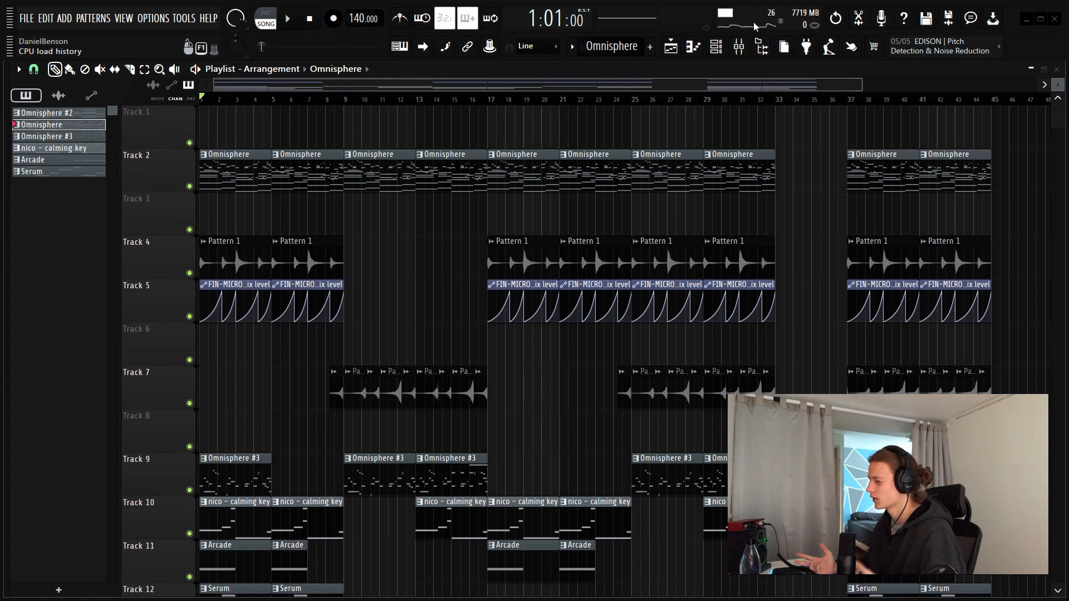
Save the project and move all playlist clips down three tracks to free space above the melody layers
{"action": "key", "text": "ctrl+s"}
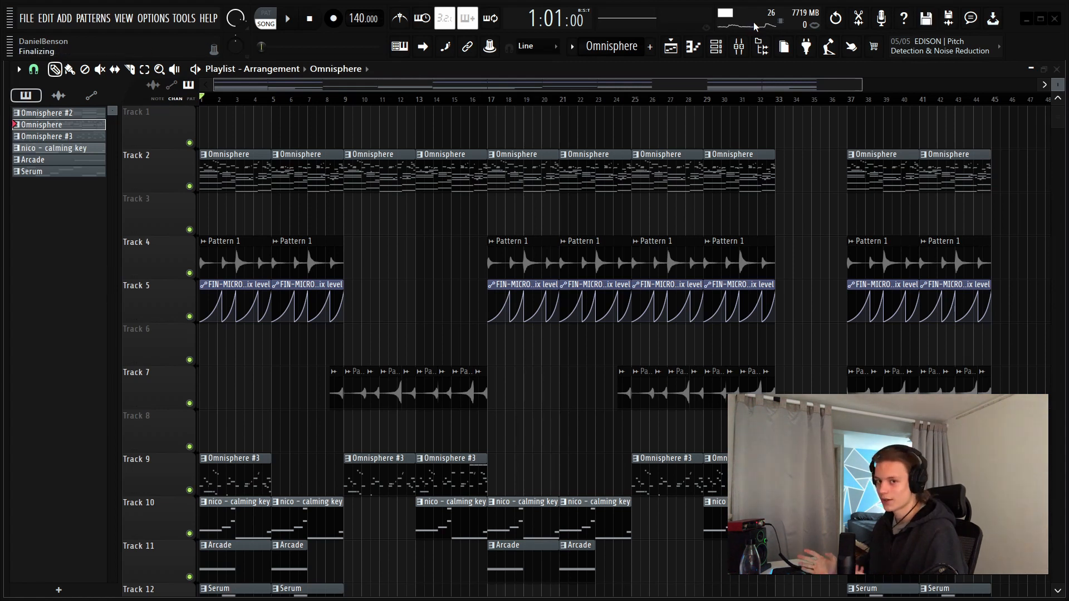
{"action": "scroll", "coordinate": [443, 234], "scroll_direction": "down", "scroll_amount": 1}
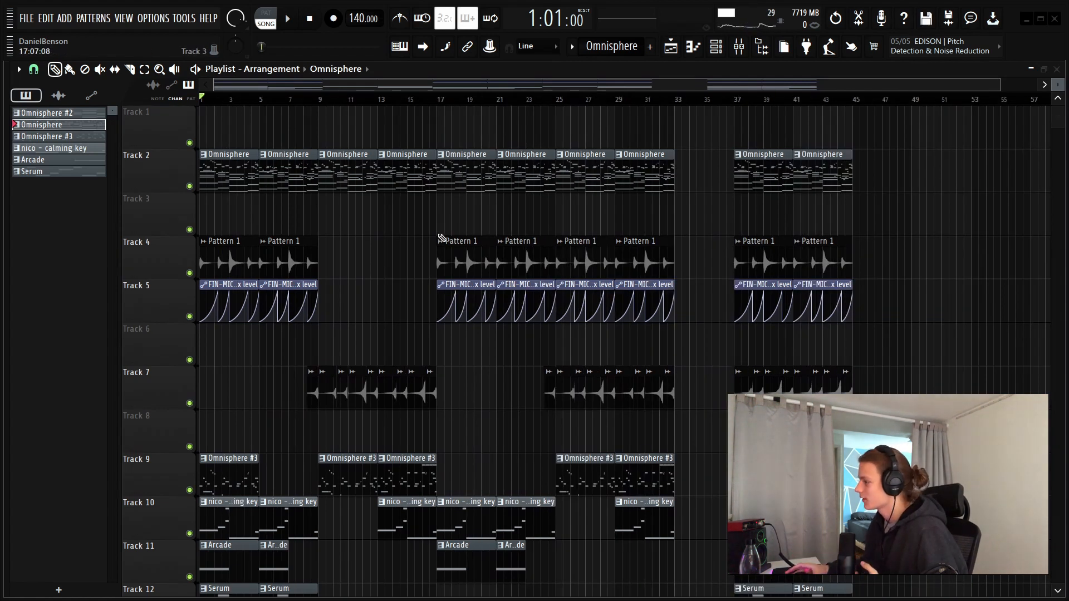
{"action": "scroll", "coordinate": [329, 102], "scroll_direction": "down", "scroll_amount": 1}
{"action": "left_click_drag", "start_coordinate": [1057, 85], "coordinate": [1057, 96]}
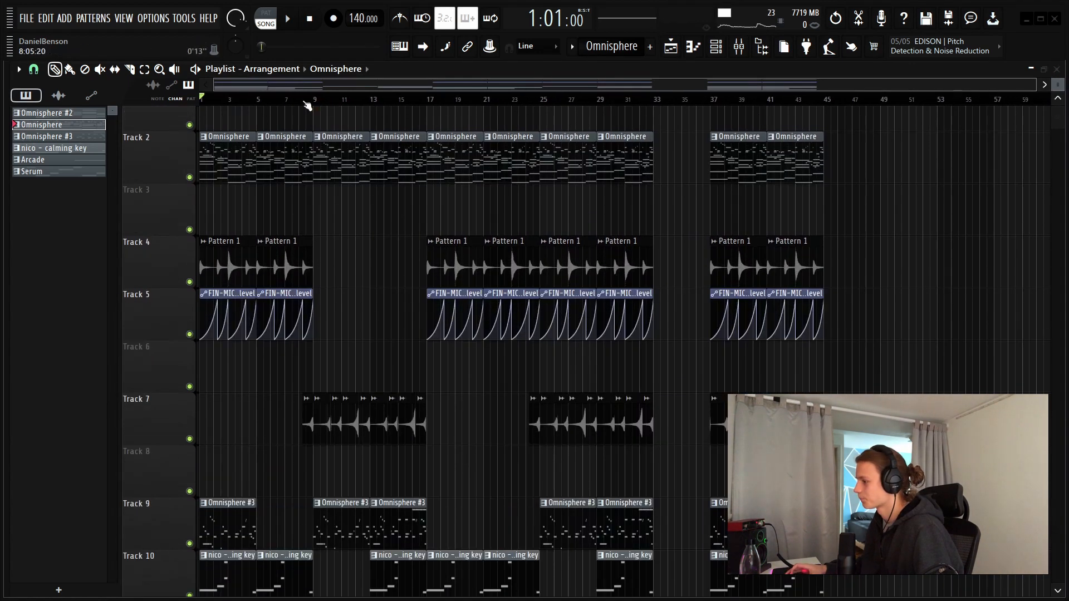
{"action": "scroll", "coordinate": [307, 104], "scroll_direction": "up", "scroll_amount": 4}
{"action": "scroll", "coordinate": [372, 126], "scroll_direction": "up", "scroll_amount": 1}
{"action": "scroll", "coordinate": [372, 126], "scroll_direction": "down", "scroll_amount": 9}
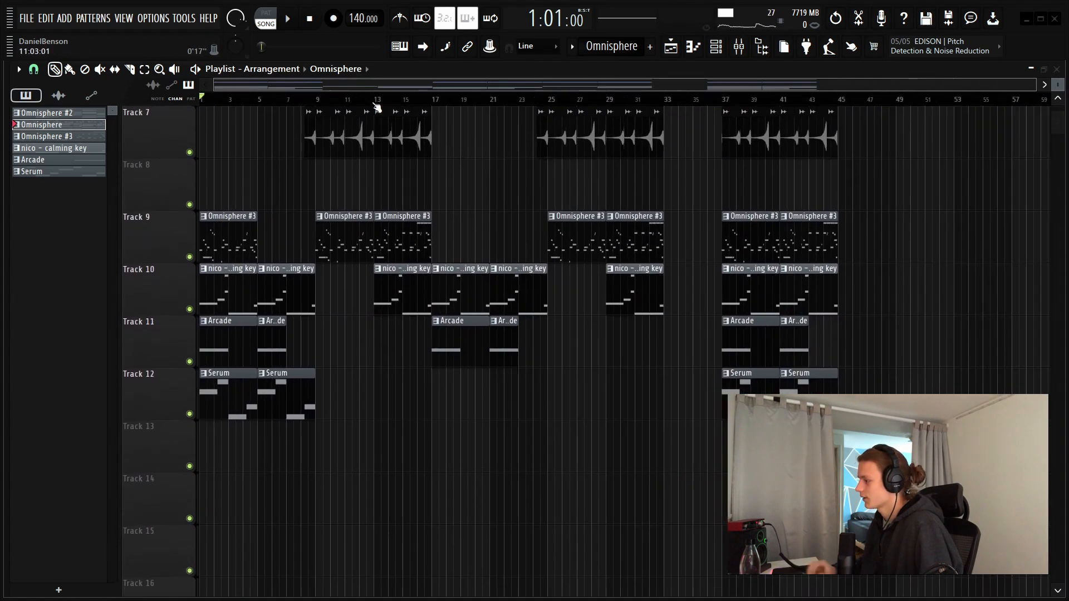
{"action": "key", "text": "ctrl+a"}
{"action": "key", "text": "shift+Down"}
{"action": "key", "text": "shift+Down"}
{"action": "key", "text": "shift+Down"}
{"action": "key", "text": "ctrl+d"}
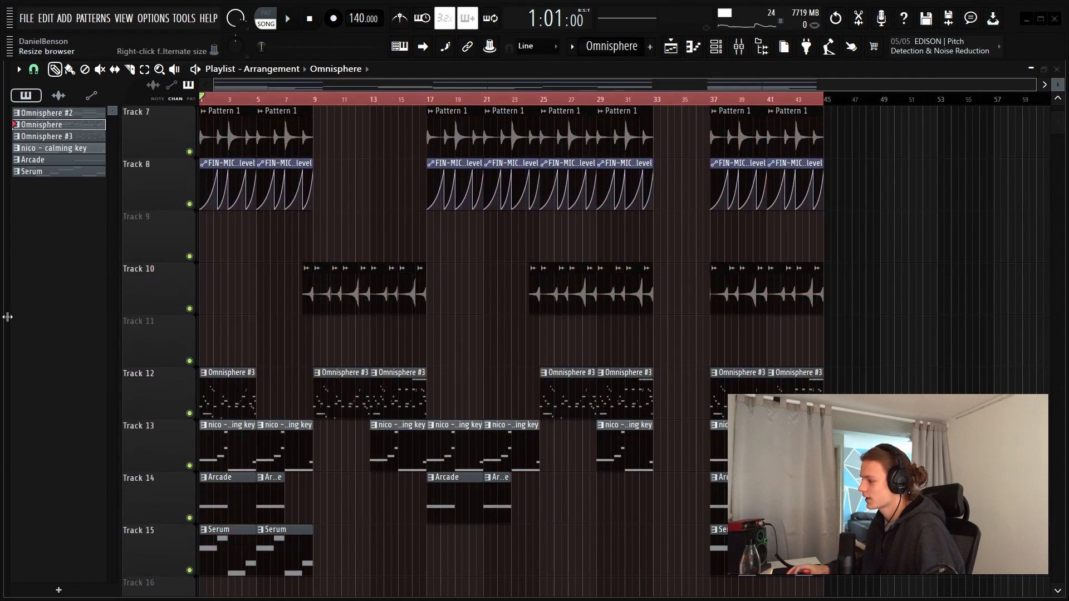
Widen the browser and add "f - arroz texture" from the Faybo One Shots texture folder to Track 4 at bar 1
{"action": "left_click_drag", "start_coordinate": [7, 317], "coordinate": [440, 337]}
{"action": "scroll", "coordinate": [138, 353], "scroll_direction": "down", "scroll_amount": 10}
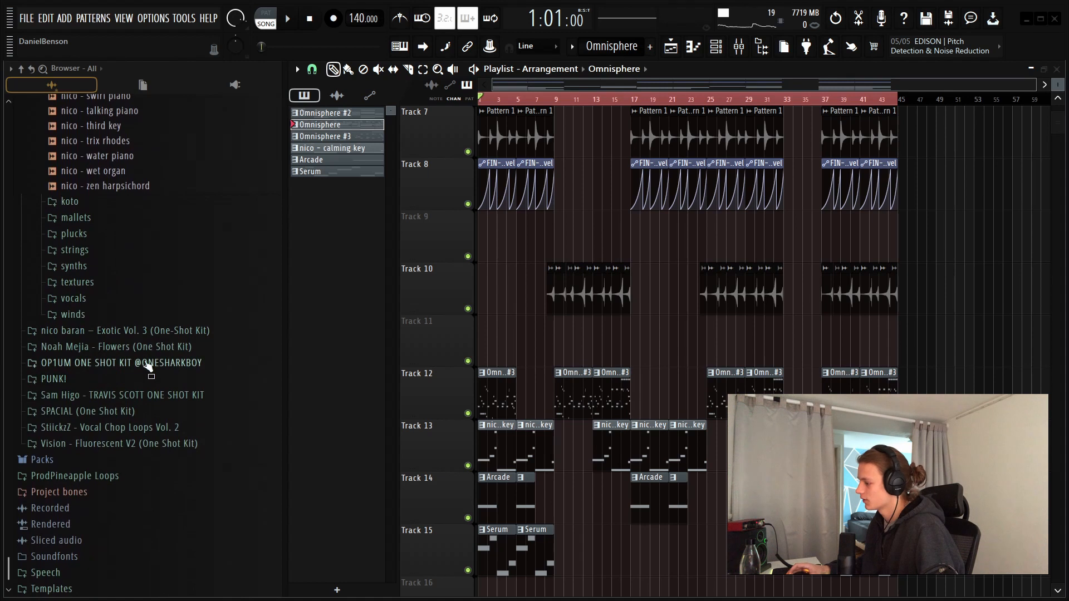
{"action": "scroll", "coordinate": [148, 365], "scroll_direction": "up", "scroll_amount": 5}
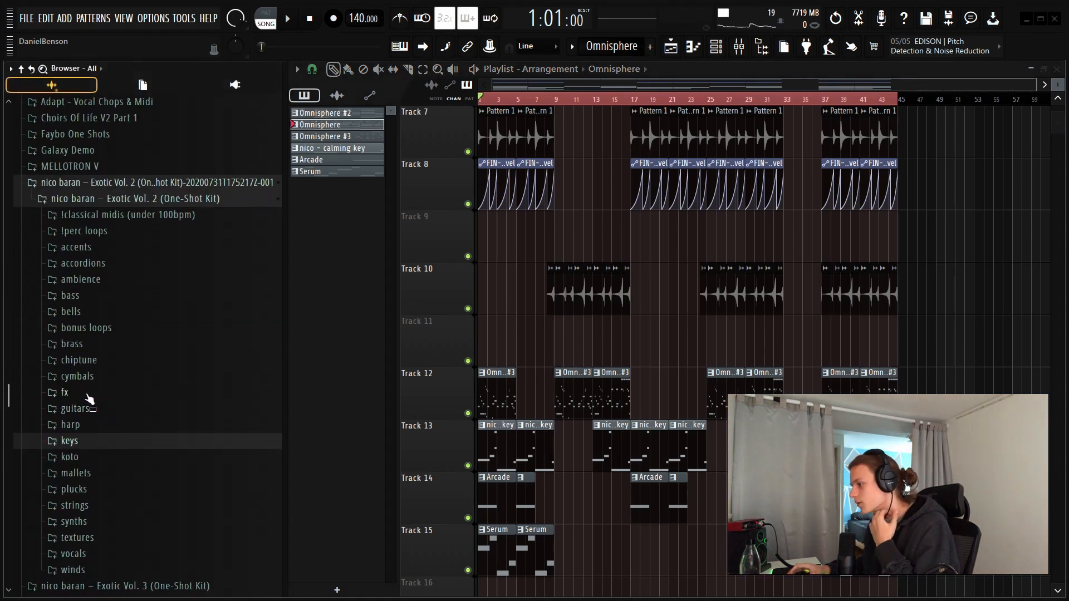
{"action": "left_click", "coordinate": [86, 192]}
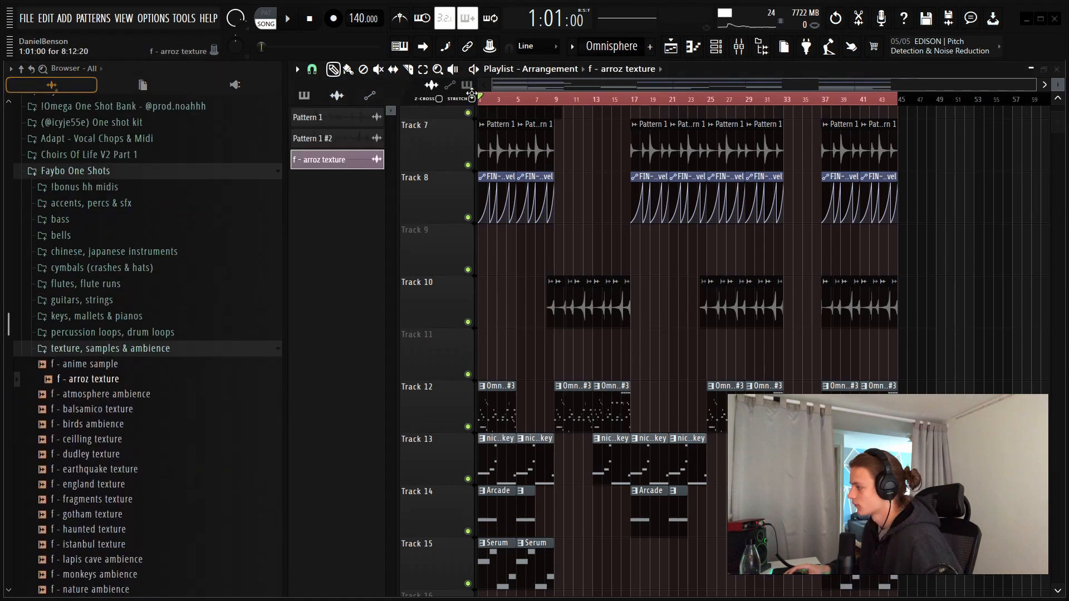
{"action": "scroll", "coordinate": [462, 133], "scroll_direction": "up", "scroll_amount": 3}
{"action": "scroll", "coordinate": [577, 358], "scroll_direction": "up", "scroll_amount": 3}
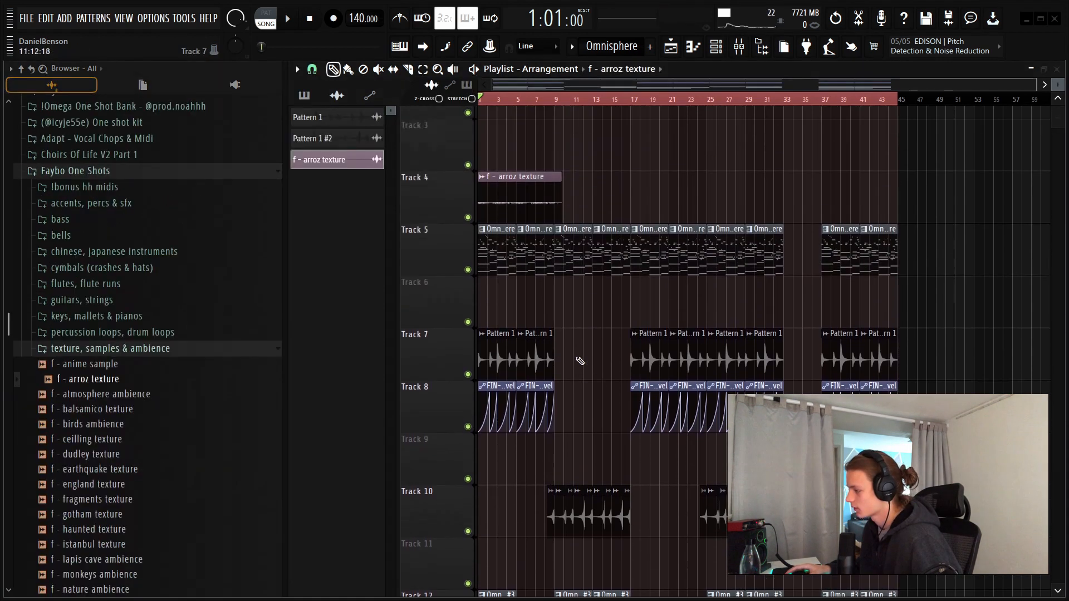
Preview "f - birds ambience" and place it in the playlist above the arroz texture clip
{"action": "scroll", "coordinate": [84, 440], "scroll_direction": "down", "scroll_amount": 2}
{"action": "scroll", "coordinate": [121, 435], "scroll_direction": "down", "scroll_amount": 2}
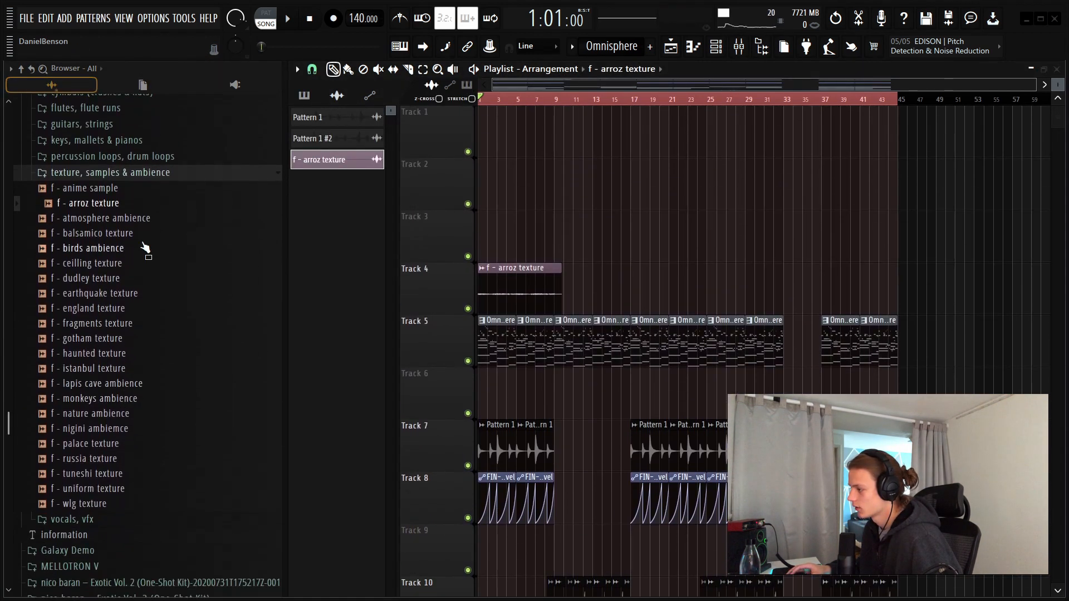
{"action": "left_click", "coordinate": [112, 243]}
{"action": "left_click_drag", "start_coordinate": [111, 243], "coordinate": [529, 179]}
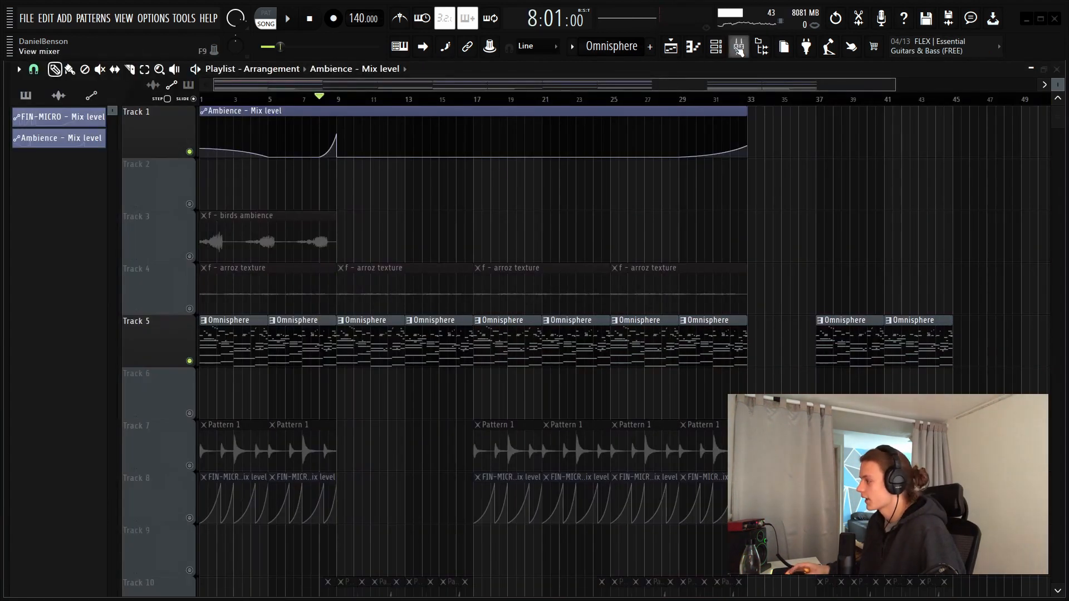
Open the channel rack and show all channels instead of only the automation group
{"action": "left_click", "coordinate": [720, 45]}
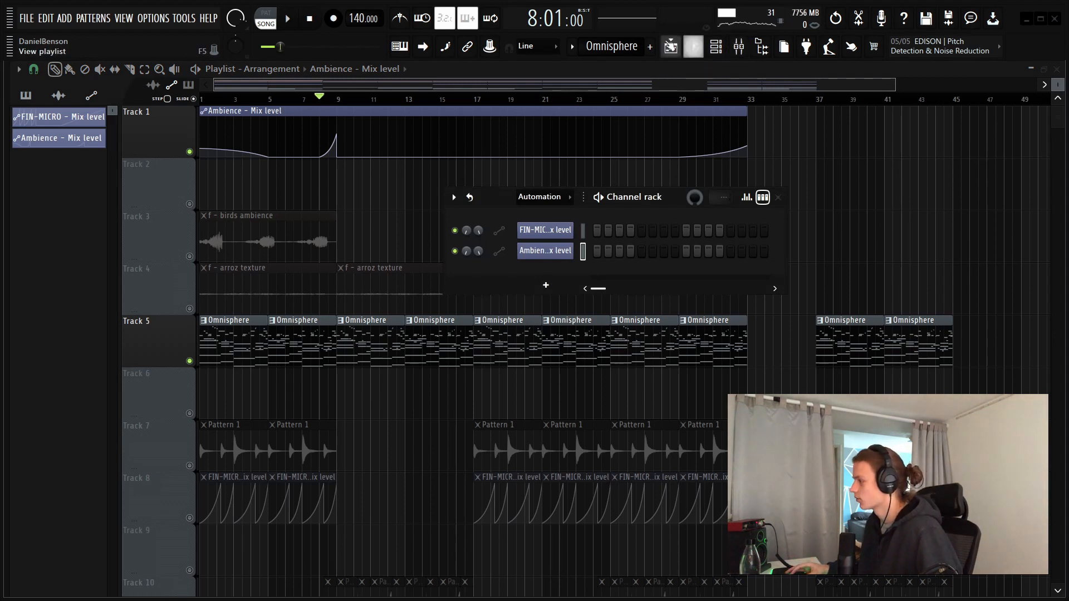
{"action": "left_click", "coordinate": [720, 47]}
{"action": "left_click", "coordinate": [720, 47]}
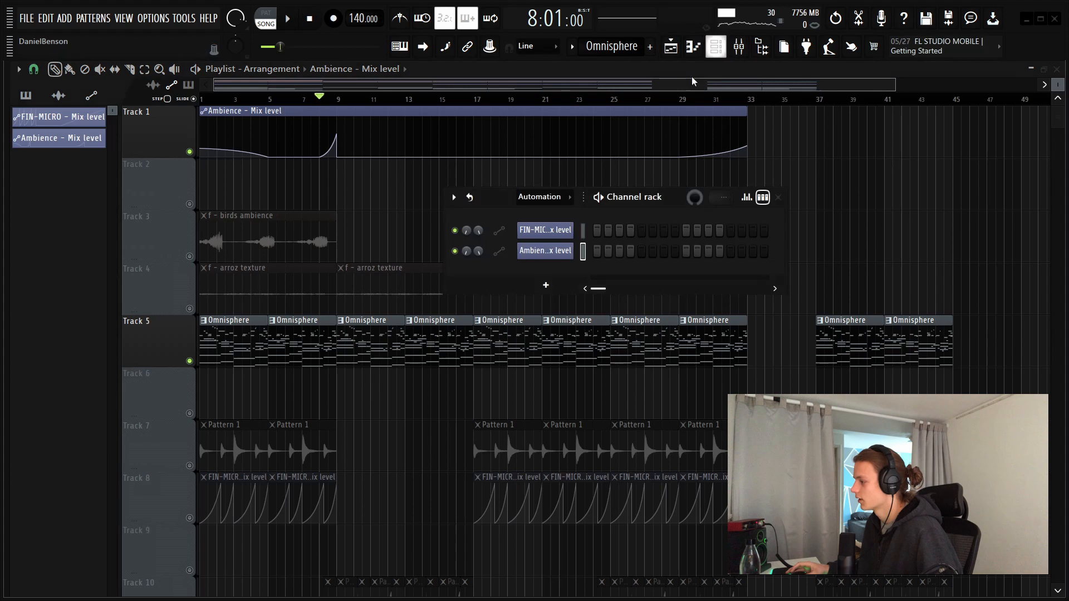
{"action": "left_click", "coordinate": [550, 211]}
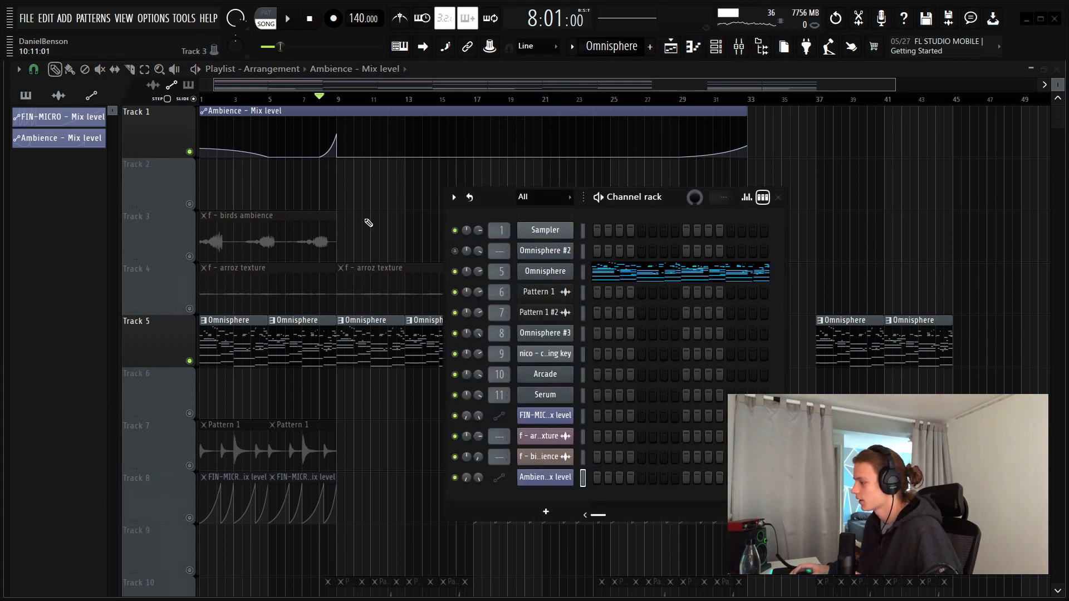
{"action": "left_click", "coordinate": [405, 237]}
{"action": "right_click", "coordinate": [405, 233]}
Examine the Ambience mix level automation around bar 9 and open the Omnisphere channel
{"action": "scroll", "coordinate": [340, 100], "scroll_direction": "up", "scroll_amount": 4}
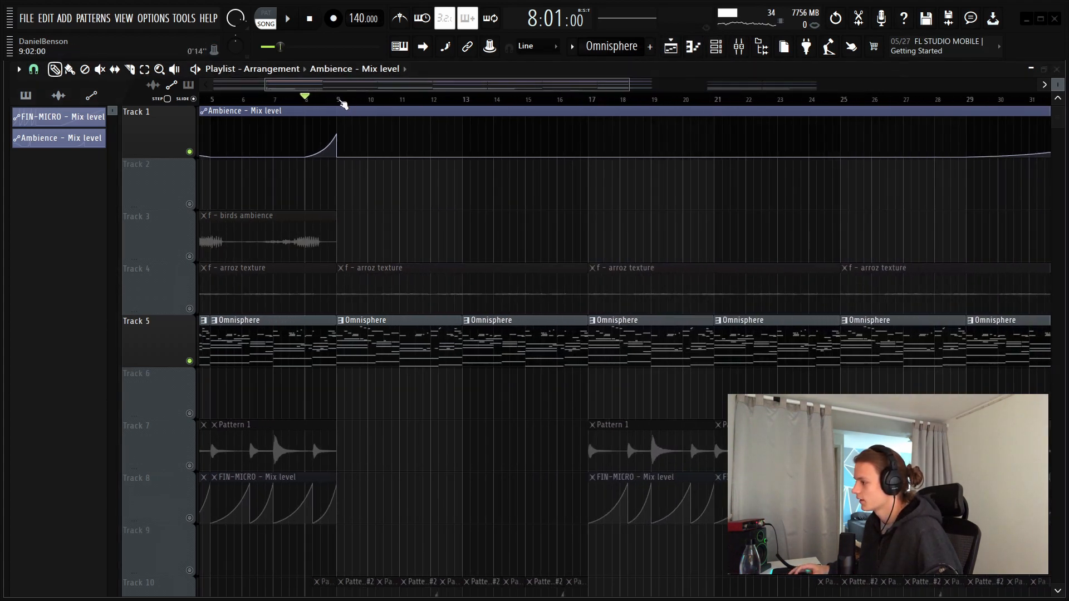
{"action": "left_click", "coordinate": [339, 101]}
{"action": "scroll", "coordinate": [357, 105], "scroll_direction": "up", "scroll_amount": 3}
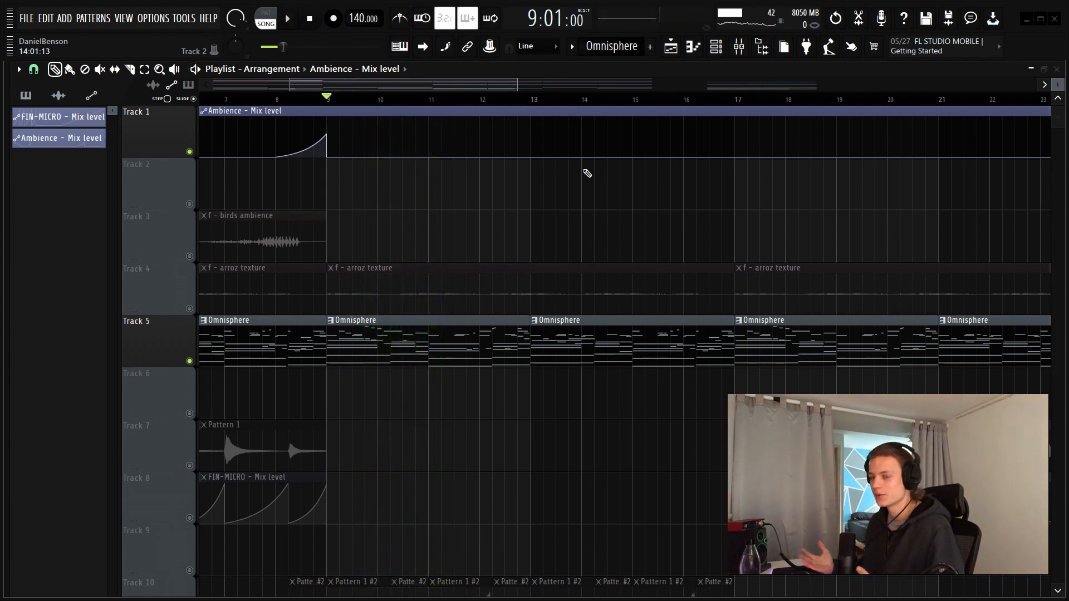
{"action": "scroll", "coordinate": [434, 103], "scroll_direction": "down", "scroll_amount": 6}
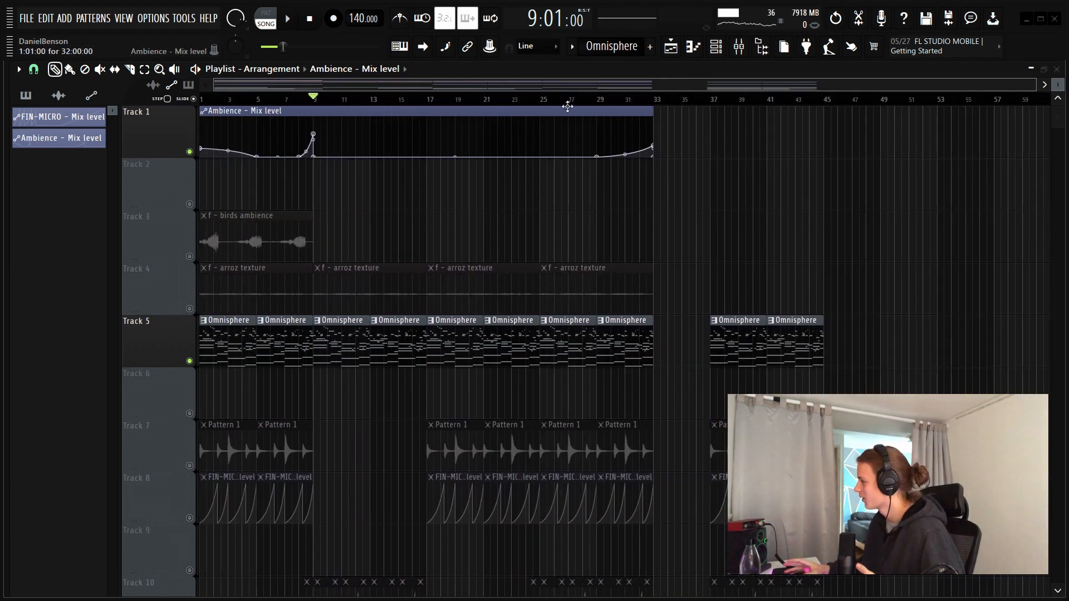
{"action": "left_click", "coordinate": [738, 46]}
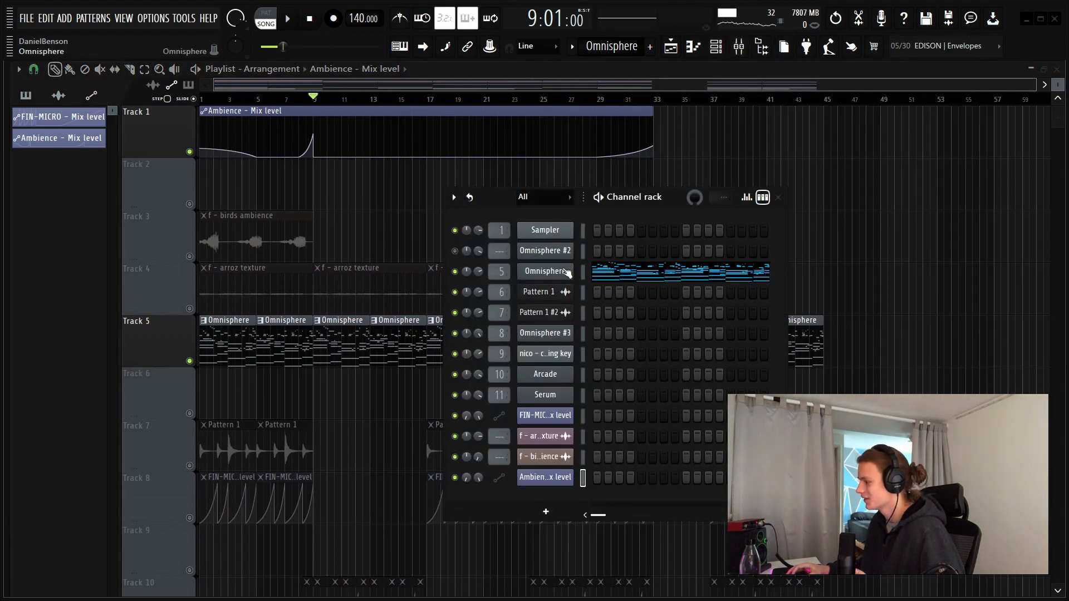
{"action": "left_click", "coordinate": [565, 271]}
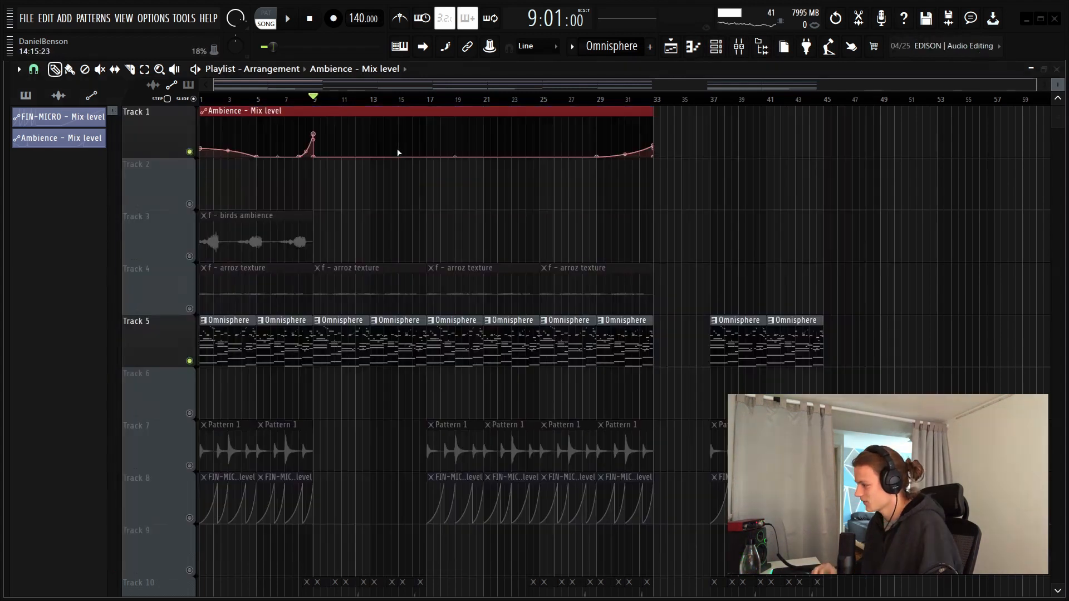
Move the Ambience mix level automation clip to Track 2 and unmute all playlist tracks
{"action": "left_click_drag", "start_coordinate": [398, 153], "coordinate": [401, 186]}
{"action": "left_click_drag", "start_coordinate": [1064, 90], "coordinate": [1063, 97]}
{"action": "left_click", "coordinate": [862, 316]}
{"action": "right_click", "coordinate": [862, 315]}
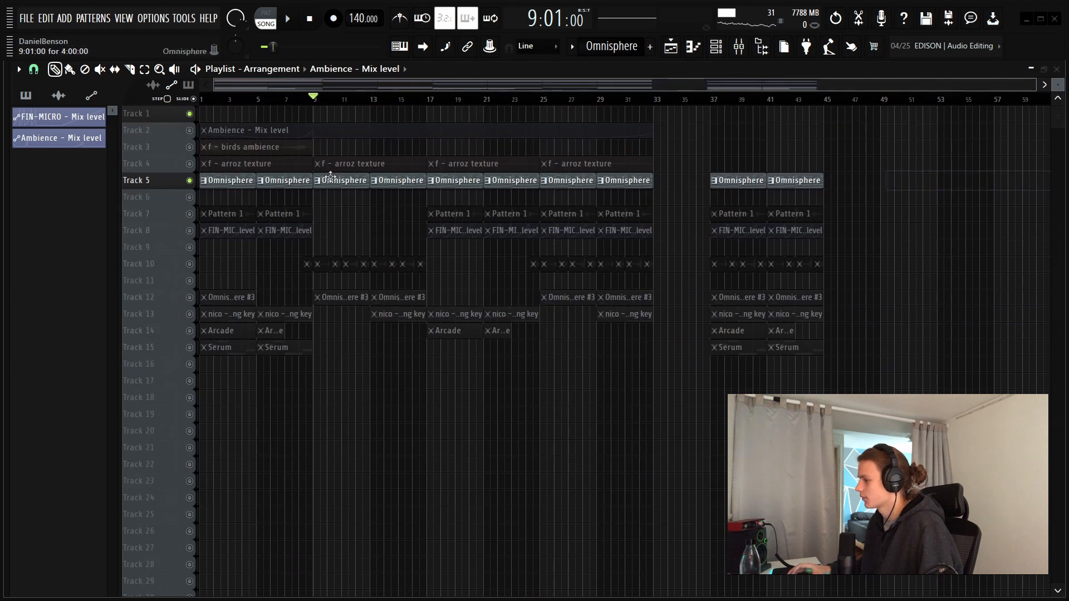
{"action": "right_click", "coordinate": [190, 113]}
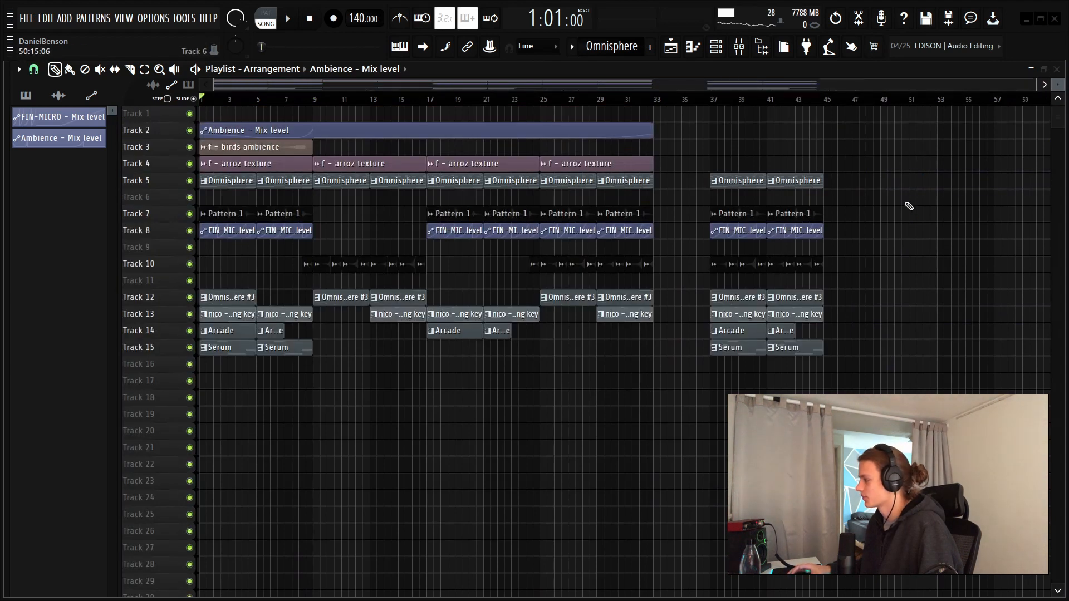
{"action": "left_click_drag", "start_coordinate": [1063, 83], "coordinate": [1061, 109]}
{"action": "scroll", "coordinate": [873, 239], "scroll_direction": "down", "scroll_amount": 2}
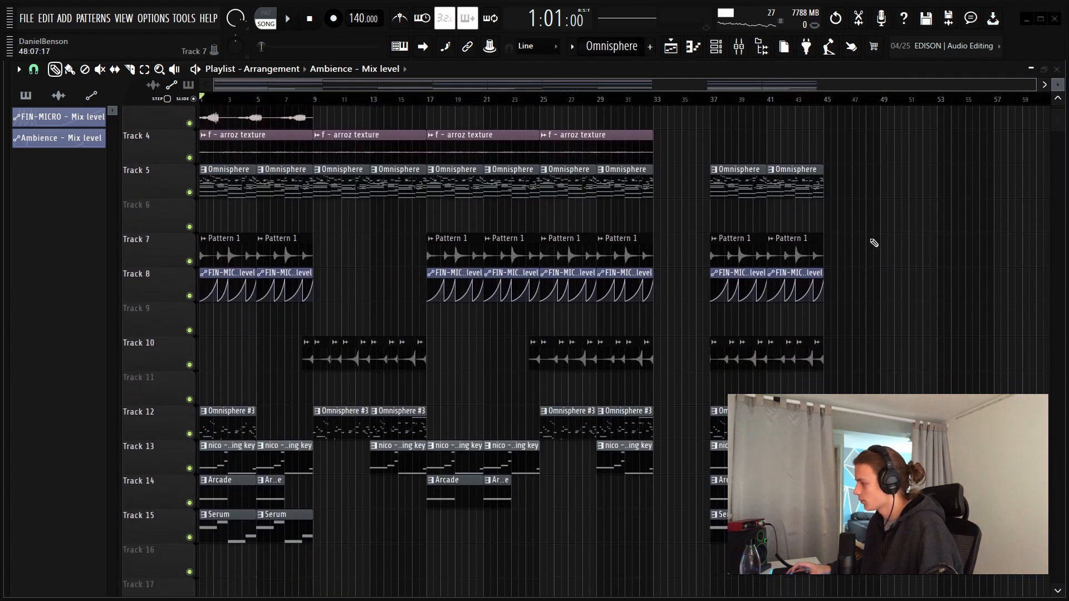
{"action": "left_click_drag", "start_coordinate": [849, 191], "coordinate": [745, 386]}
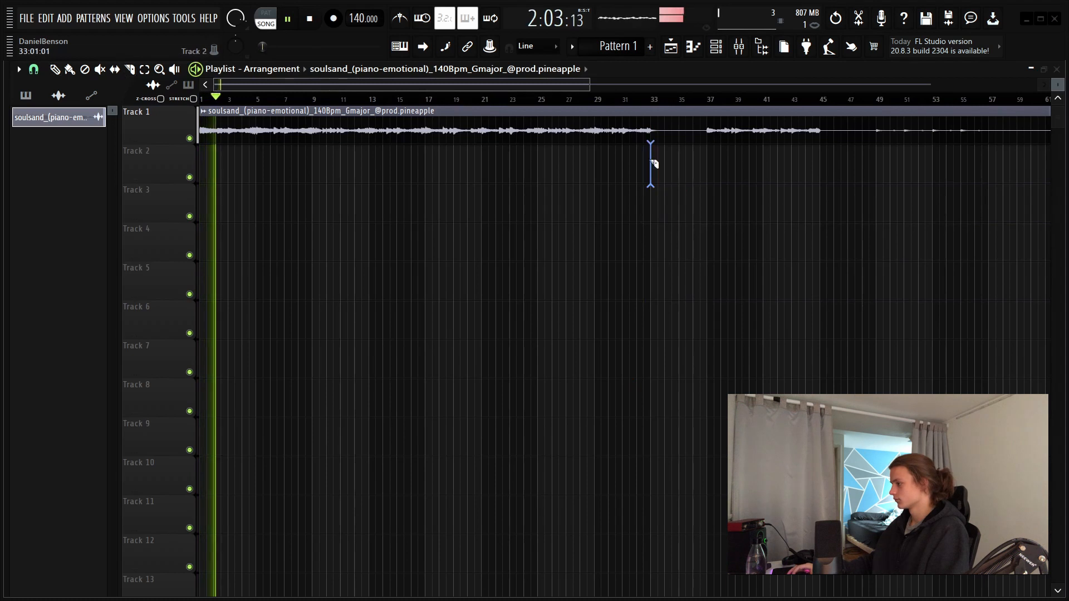
Delete the part of the soulsand melody loop after bar 33 and open the channel rack
{"action": "right_click", "coordinate": [673, 131]}
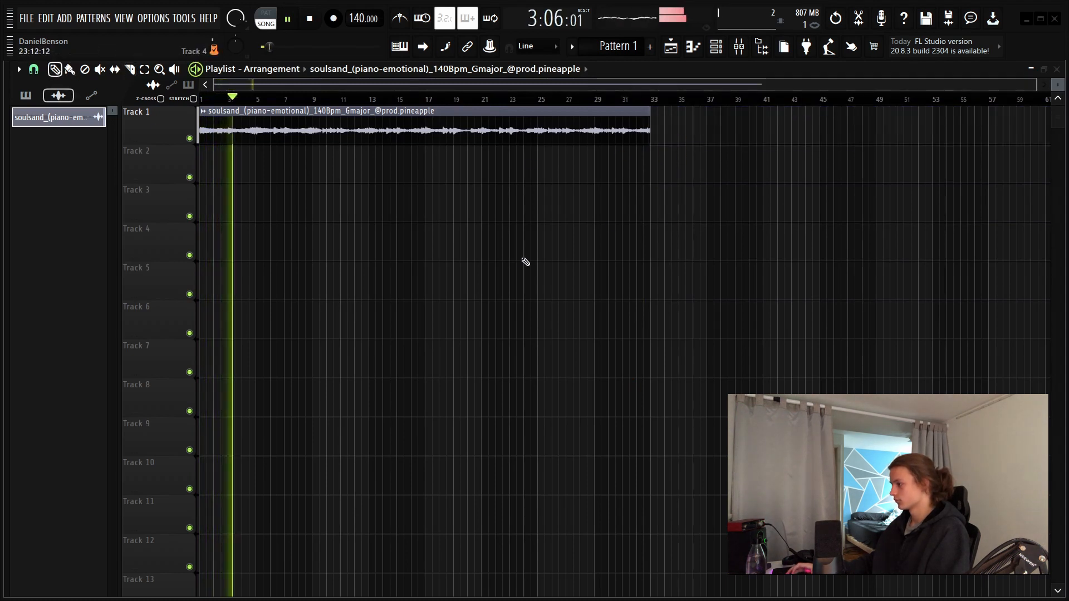
{"action": "left_click", "coordinate": [559, 237]}
{"action": "right_click", "coordinate": [564, 233]}
{"action": "left_click", "coordinate": [716, 47]}
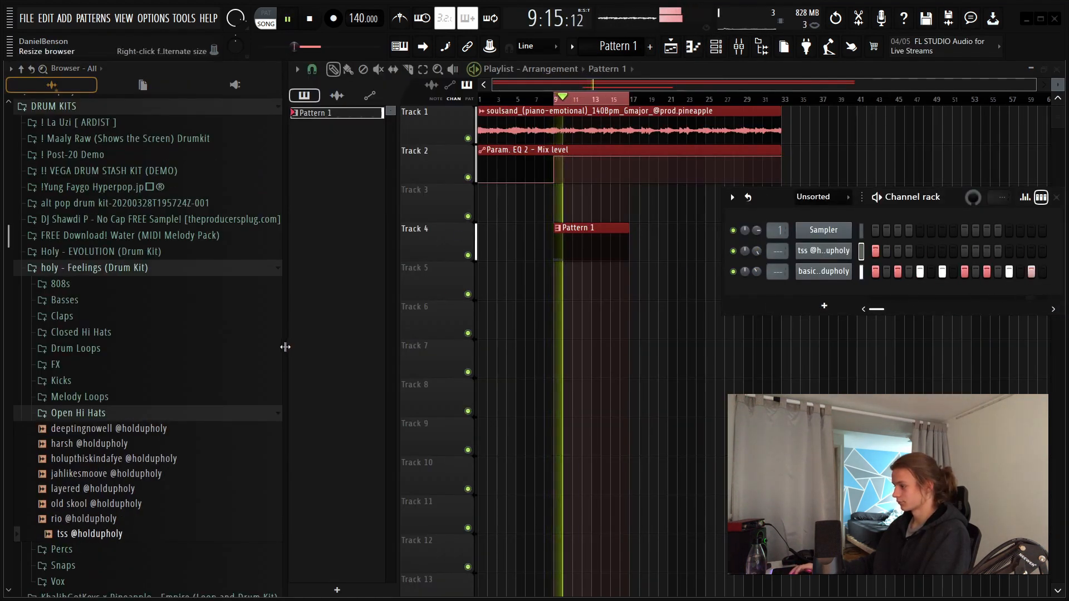
Narrow the browser, open the tss open hat in the piano roll and place two-bar C5 notes at bars 1 and 3
{"action": "left_click_drag", "start_coordinate": [285, 347], "coordinate": [167, 346]}
{"action": "right_click", "coordinate": [771, 249]}
{"action": "left_click", "coordinate": [760, 250]}
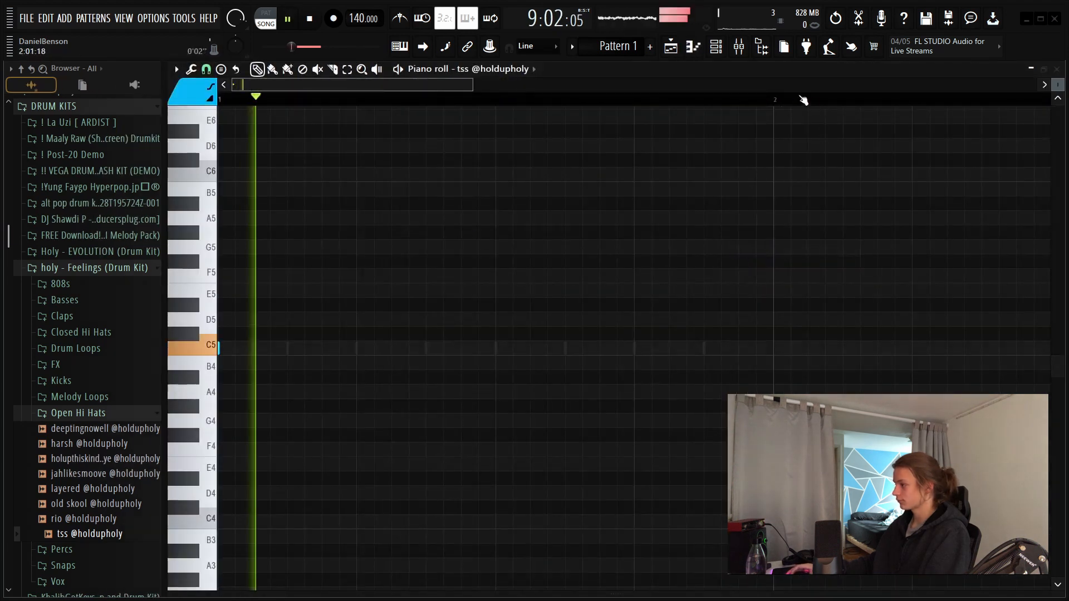
{"action": "scroll", "coordinate": [779, 106], "scroll_direction": "down", "scroll_amount": 2}
{"action": "left_click_drag", "start_coordinate": [641, 105], "coordinate": [617, 106]}
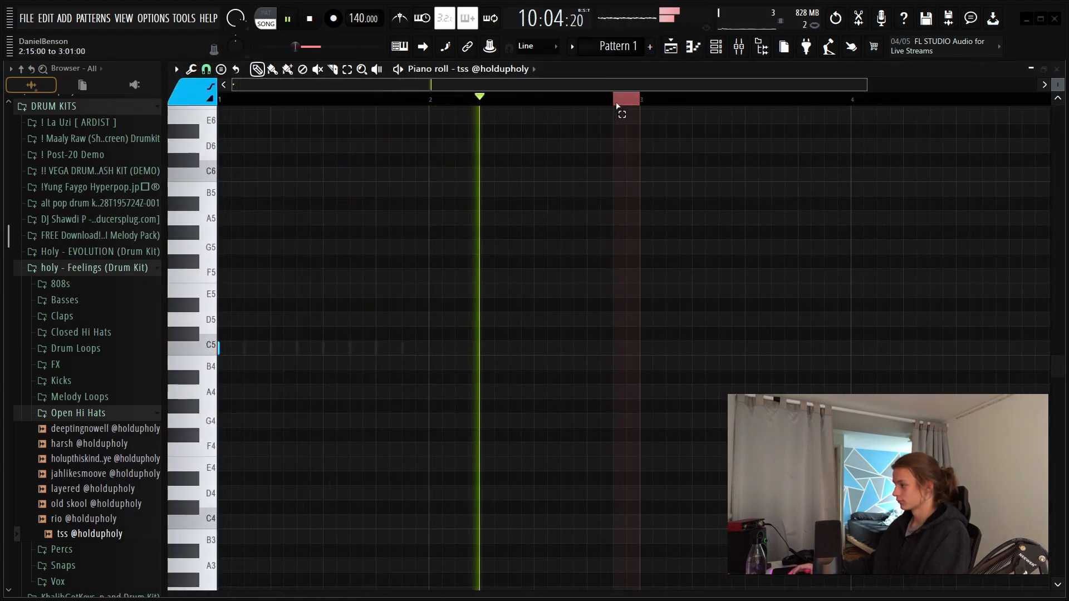
{"action": "left_click", "coordinate": [644, 346]}
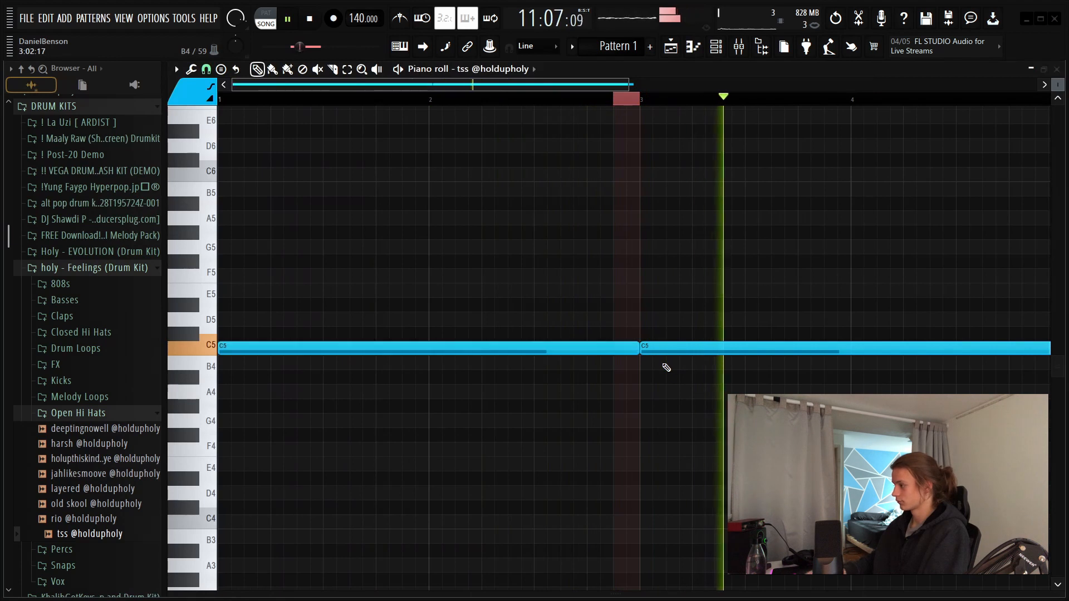
Delete the C5 note at bar 3 and repeat the first two-bar note at bars 3, 5 and 7
{"action": "right_click", "coordinate": [819, 347]}
{"action": "left_click_drag", "start_coordinate": [629, 103], "coordinate": [3, 155]}
{"action": "key", "text": "ctrl+b"}
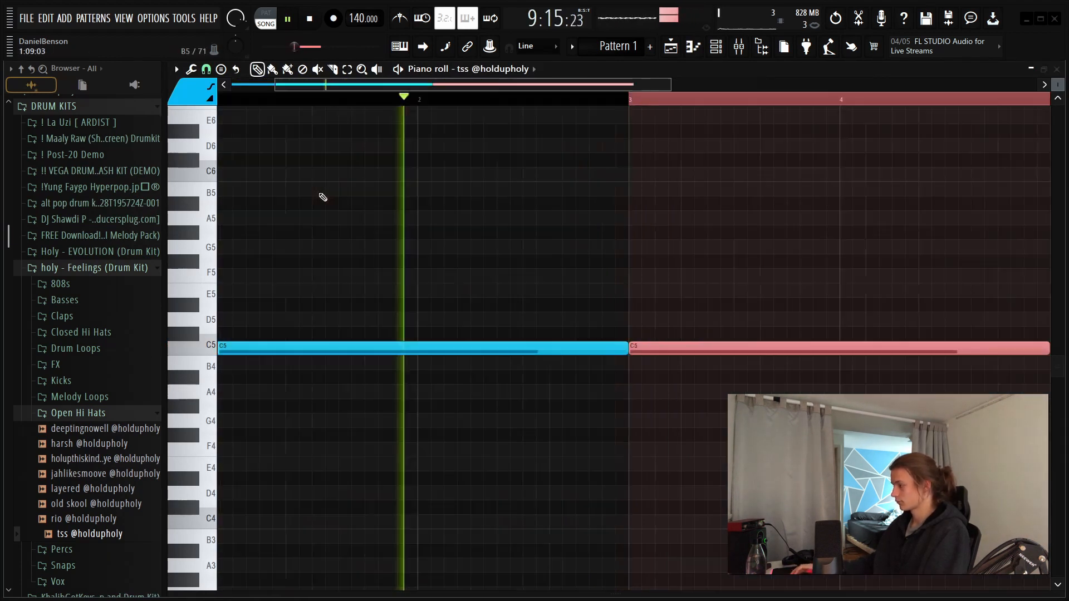
{"action": "key", "text": "ctrl+b"}
{"action": "key", "text": "ctrl+b"}
{"action": "scroll", "coordinate": [664, 107], "scroll_direction": "down", "scroll_amount": 3}
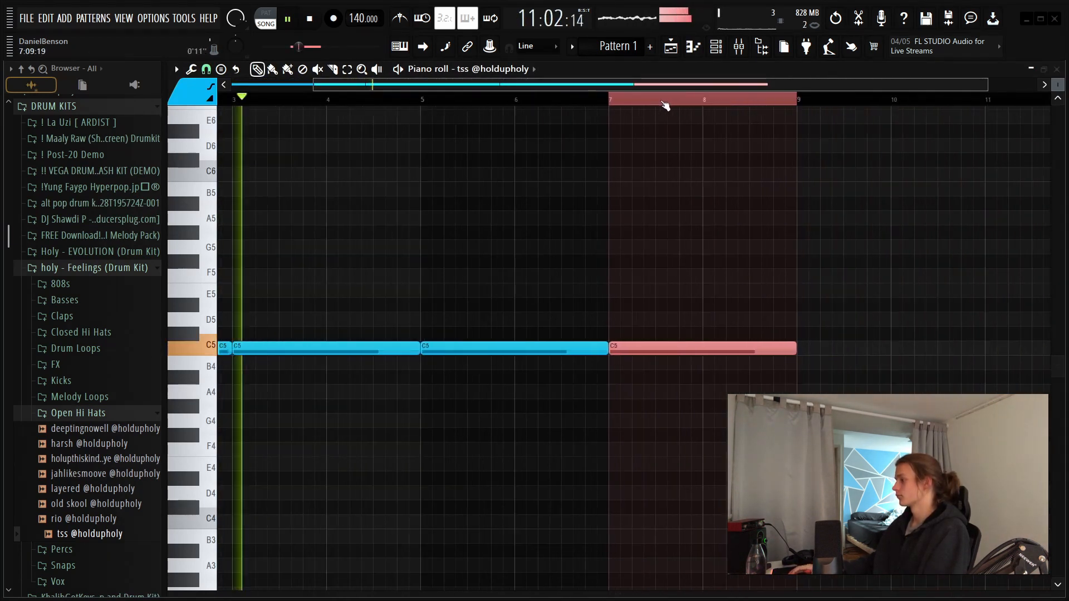
{"action": "scroll", "coordinate": [487, 105], "scroll_direction": "up", "scroll_amount": 3}
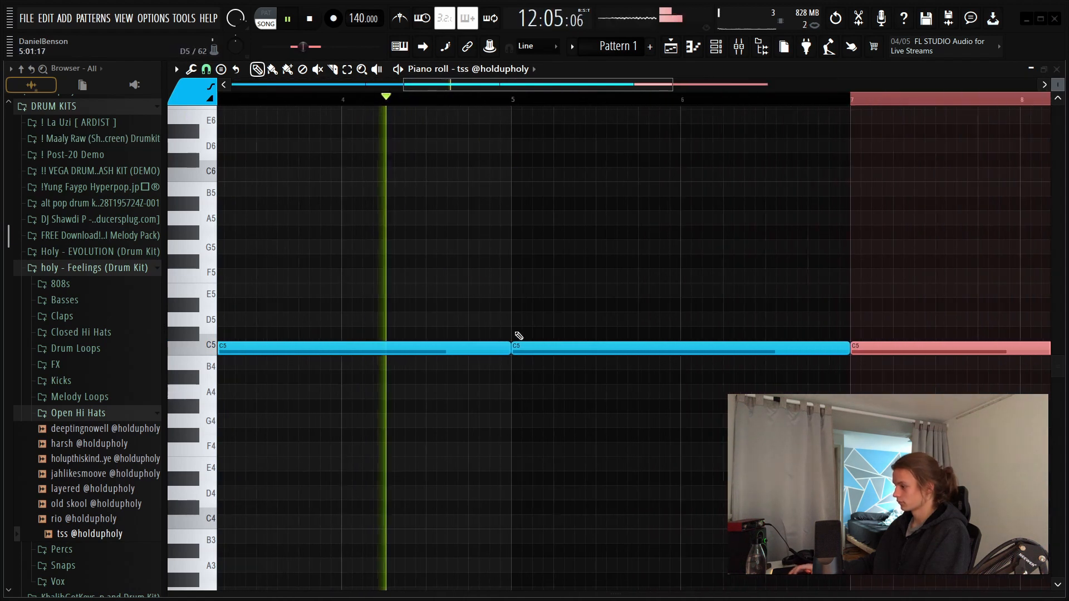
{"action": "left_click", "coordinate": [466, 333]}
{"action": "key", "text": "space"}
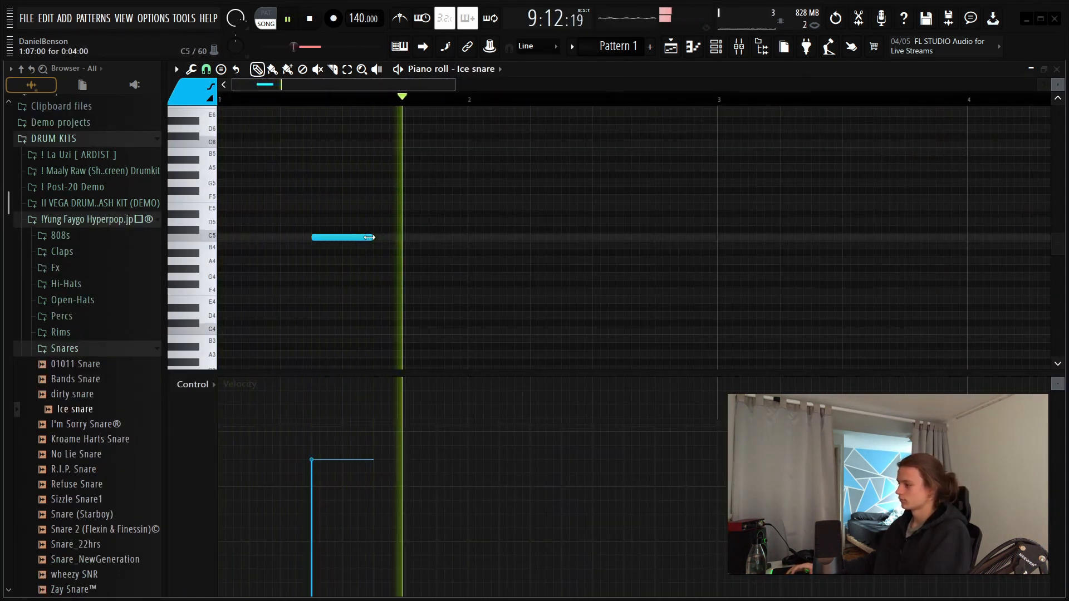
Shorten the Ice snare's C5 note in bar 1 to two steps
{"action": "left_click_drag", "start_coordinate": [369, 237], "coordinate": [342, 237]}
{"action": "left_click", "coordinate": [629, 238]}
{"action": "right_click", "coordinate": [635, 238]}
{"action": "key", "text": "space"}
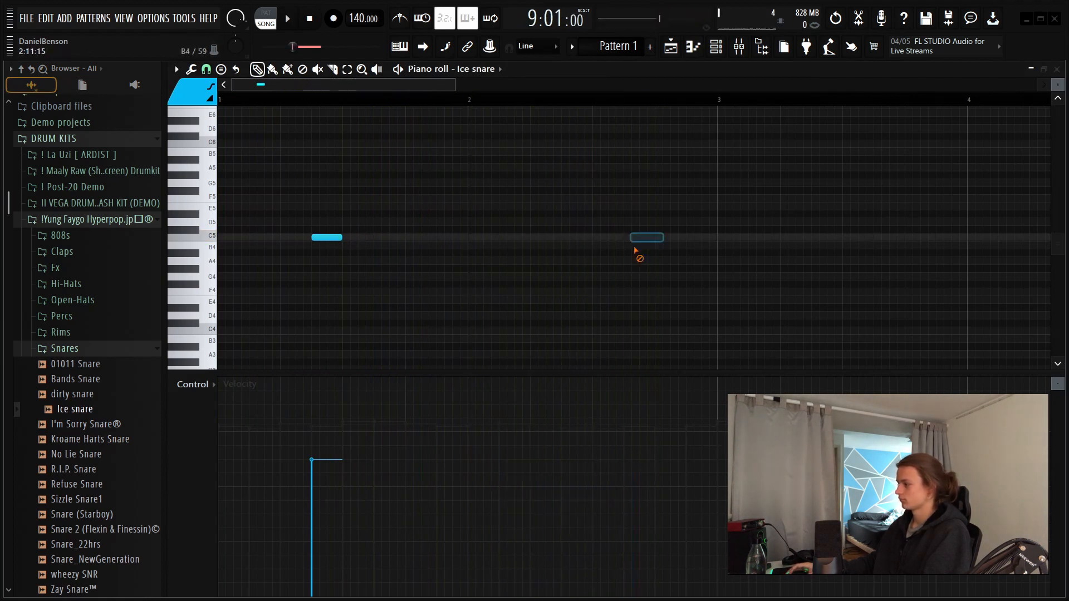
{"action": "key", "text": "space"}
Add a C5 and an A#4 Ice snare note late in bar 2, and shift the C5 note two steps earlier
{"action": "left_click", "coordinate": [657, 237]}
{"action": "left_click", "coordinate": [690, 253]}
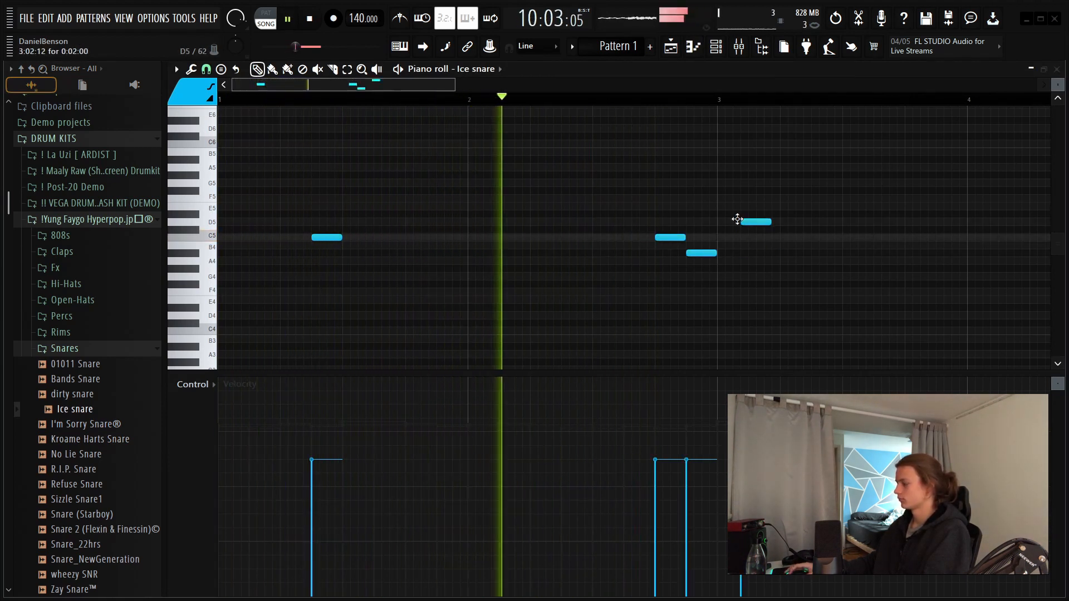
{"action": "scroll", "coordinate": [472, 246], "scroll_direction": "down", "scroll_amount": 3}
{"action": "left_click_drag", "start_coordinate": [471, 244], "coordinate": [452, 237]}
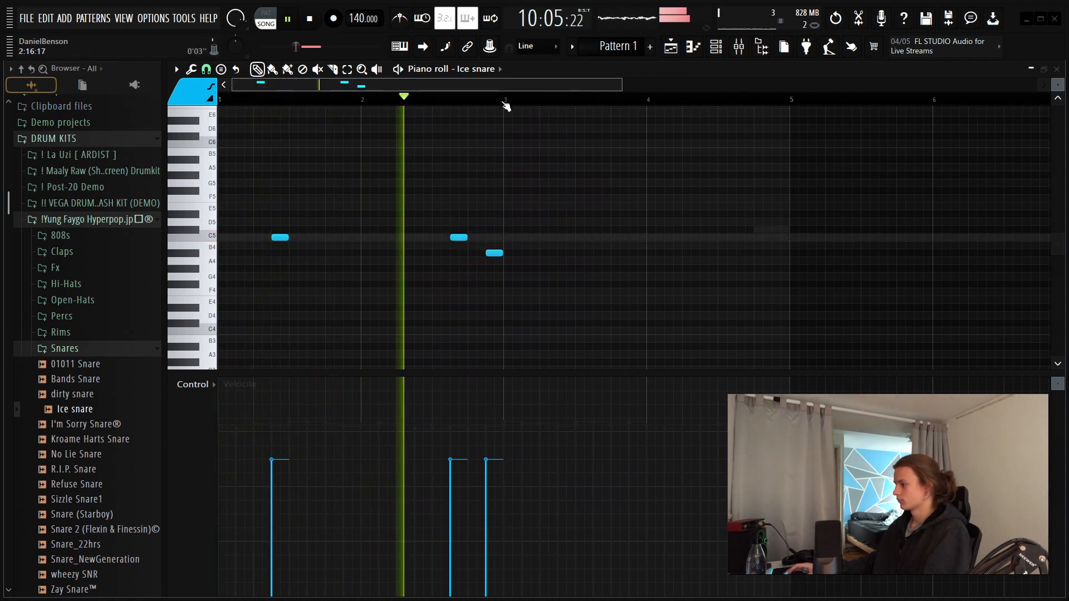
Duplicate the two-bar Ice snare phrase three times so it fills eight bars
{"action": "key", "text": "ctrl+a"}
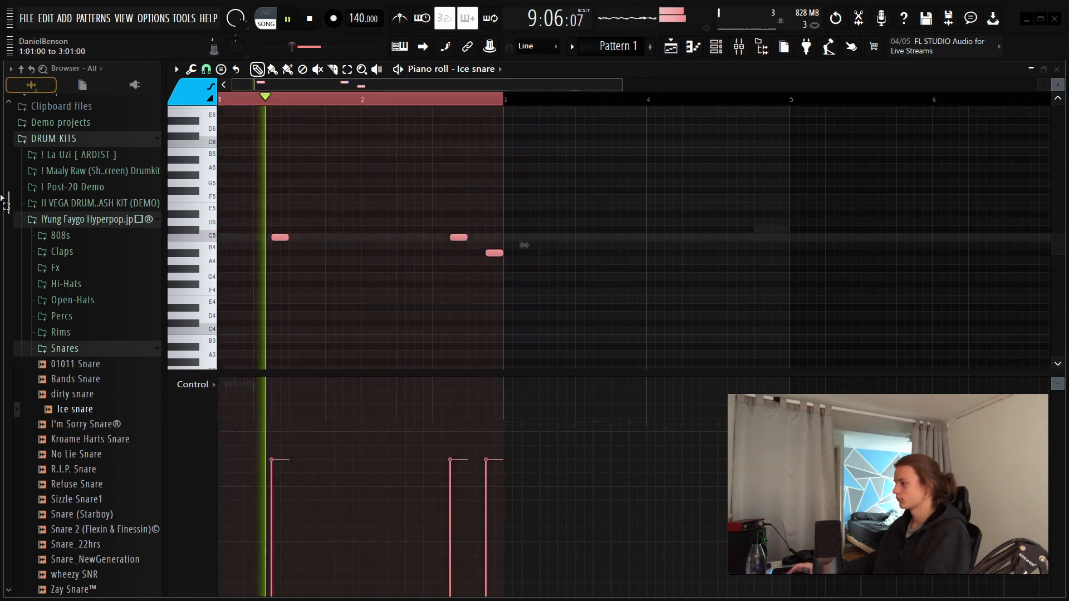
{"action": "key", "text": "ctrl+b"}
{"action": "scroll", "coordinate": [513, 108], "scroll_direction": "down", "scroll_amount": 1}
{"action": "scroll", "coordinate": [513, 107], "scroll_direction": "down", "scroll_amount": 2}
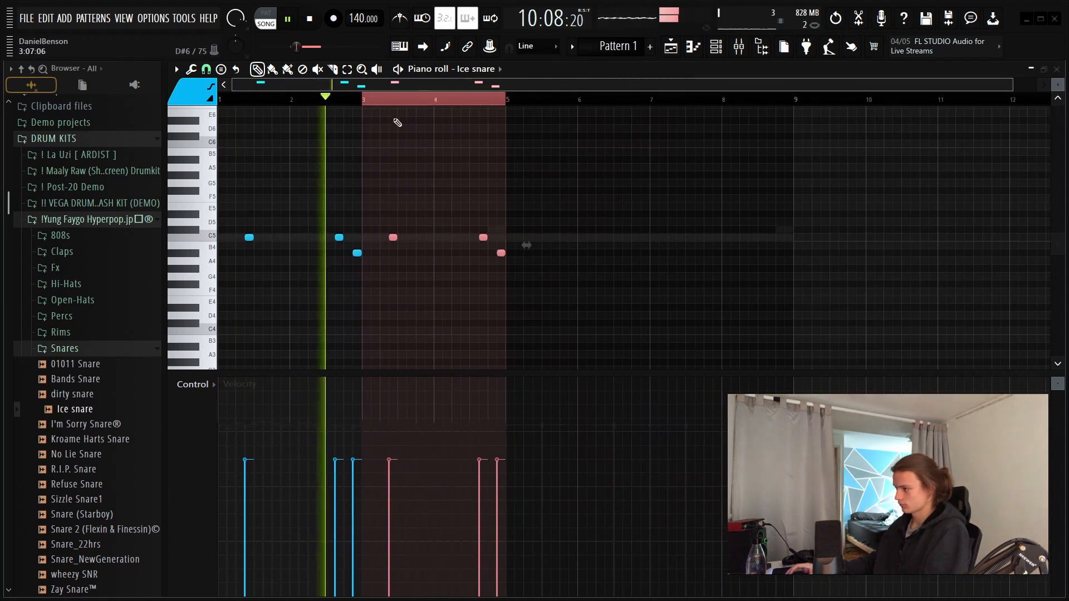
{"action": "key", "text": "ctrl+b"}
{"action": "key", "text": "ctrl+b"}
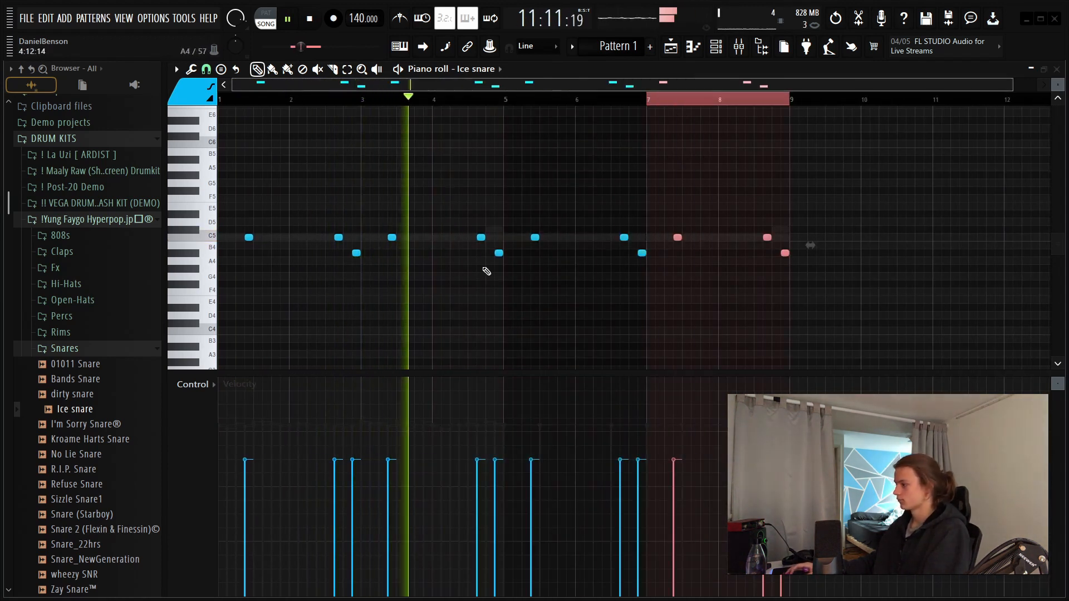
Raise the two Ice snare notes late in bar 4 by three semitones, to D#5 and C#5
{"action": "left_click_drag", "start_coordinate": [503, 232], "coordinate": [469, 274]}
{"action": "scroll", "coordinate": [469, 275], "scroll_direction": "up", "scroll_amount": 2}
{"action": "key", "text": "shift+Up"}
{"action": "key", "text": "shift+Up"}
{"action": "key", "text": "shift+Up"}
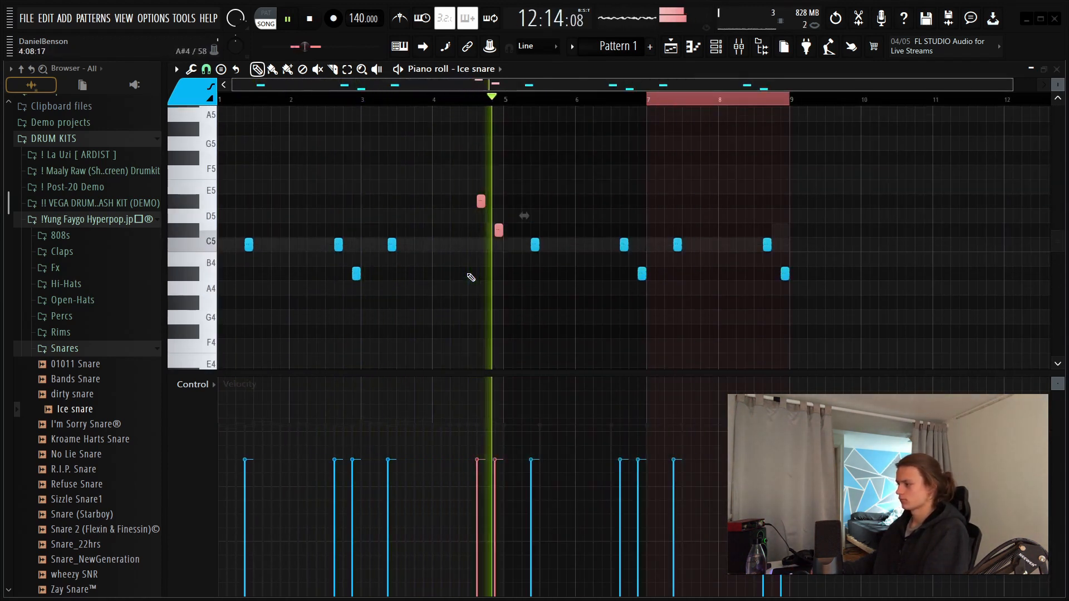
Delete the Ice snare notes in bars 5 to 8 and duplicate the first four bars in their place
{"action": "left_click_drag", "start_coordinate": [688, 102], "coordinate": [6, 202]}
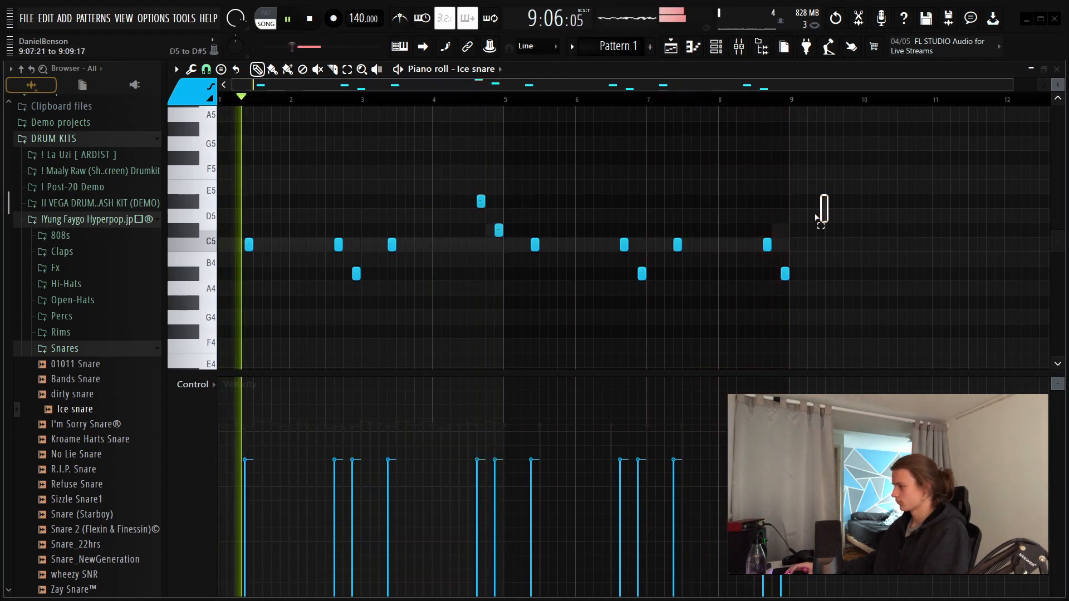
{"action": "left_click_drag", "start_coordinate": [818, 210], "coordinate": [517, 312]}
{"action": "key", "text": "Delete"}
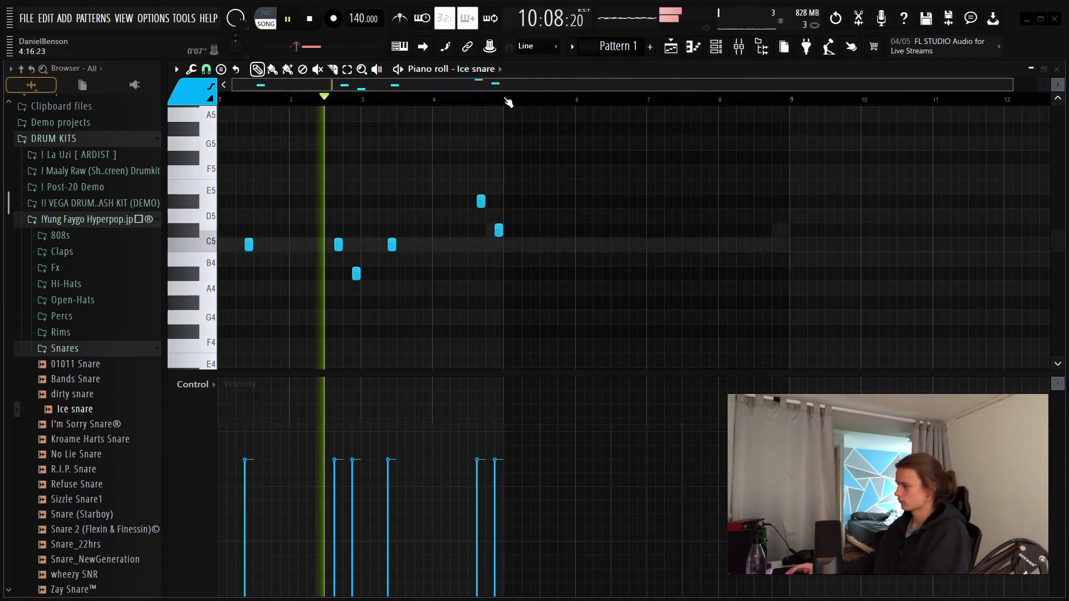
{"action": "key", "text": "ctrl+a"}
{"action": "key", "text": "ctrl+b"}
{"action": "left_click", "coordinate": [598, 158]}
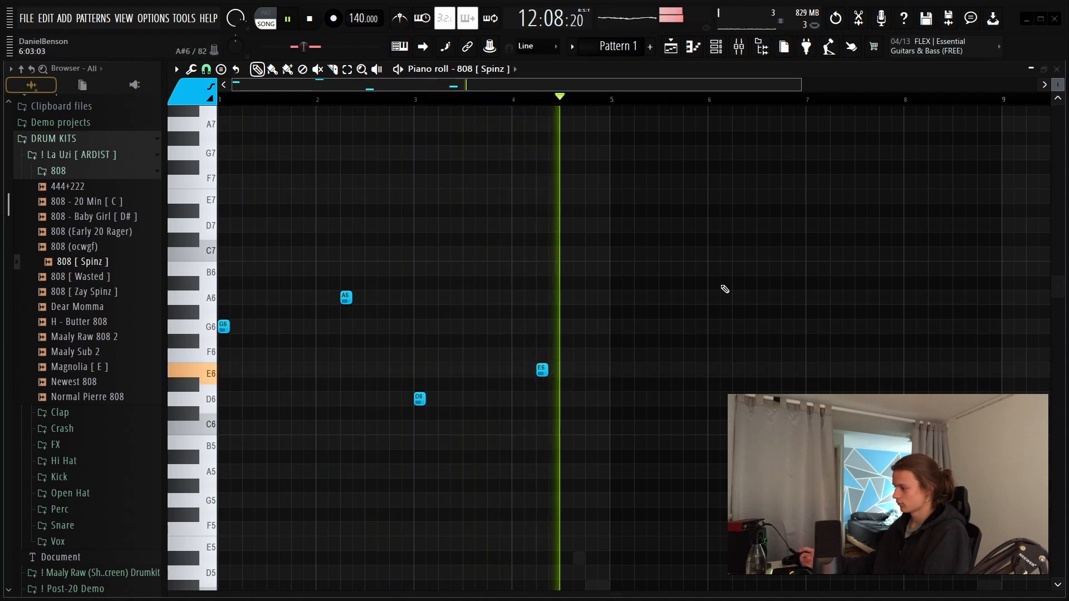
Delete the 808 [ Spinz ] note at bar 5 and lower the other four notes one octave to G5, A5, D5 and E5
{"action": "key", "text": "space"}
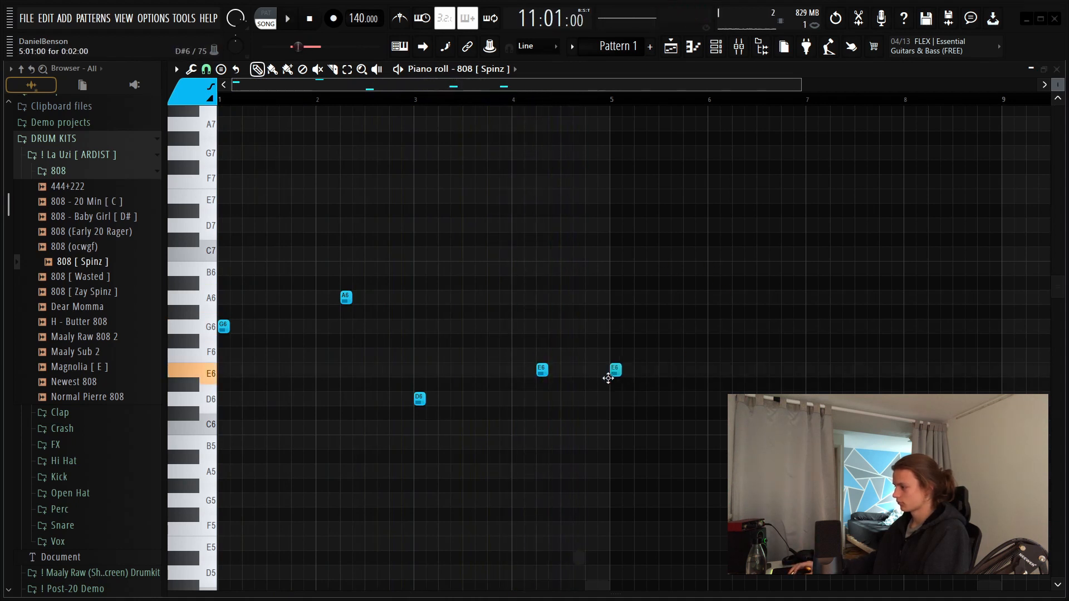
{"action": "right_click", "coordinate": [618, 368]}
{"action": "left_click_drag", "start_coordinate": [654, 248], "coordinate": [76, 567]}
{"action": "key", "text": "ctrl+Down"}
{"action": "key", "text": "ctrl+Down"}
{"action": "key", "text": "space"}
{"action": "key", "text": "space"}
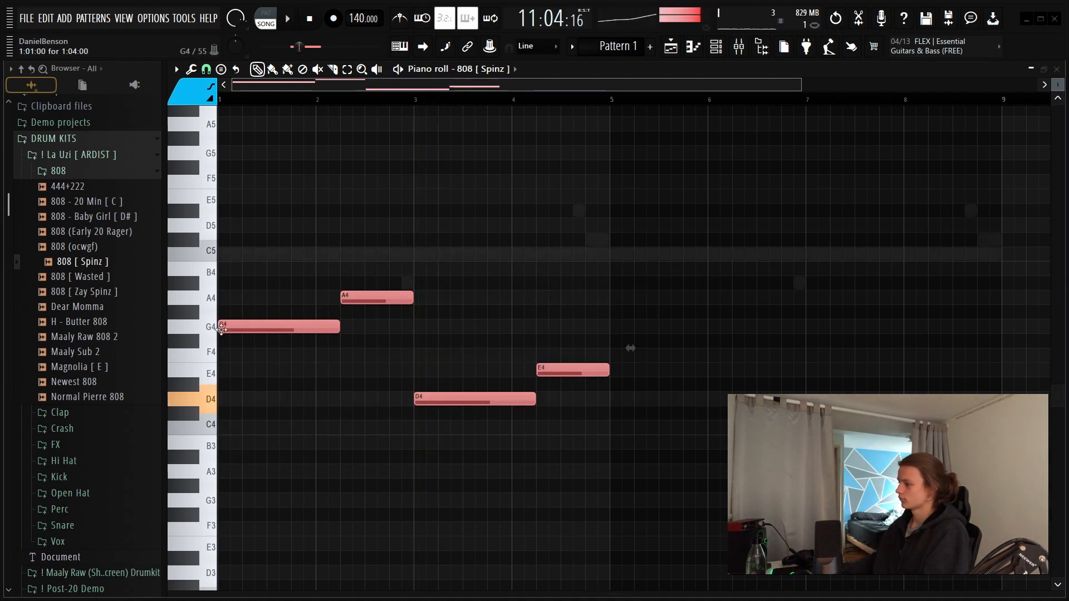
{"action": "key", "text": "ctrl+Up"}
{"action": "key", "text": "ctrl+d"}
{"action": "key", "text": "space"}
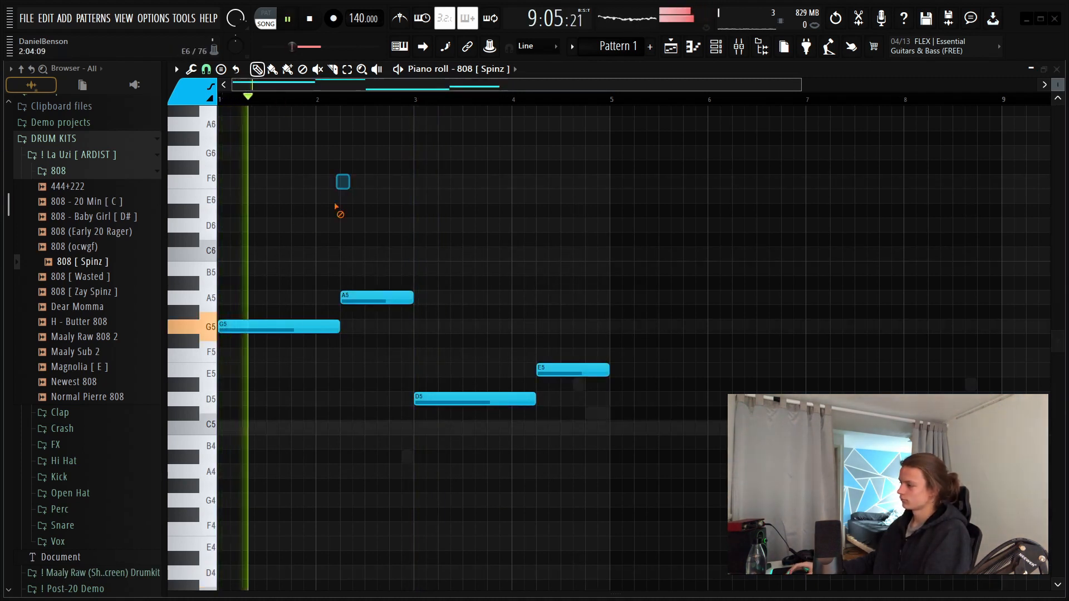
Shorten the first G5 note and add a two-step G5 note in bar 2 just before the A5 note
{"action": "scroll", "coordinate": [330, 103], "scroll_direction": "up", "scroll_amount": 3}
{"action": "key", "text": "space"}
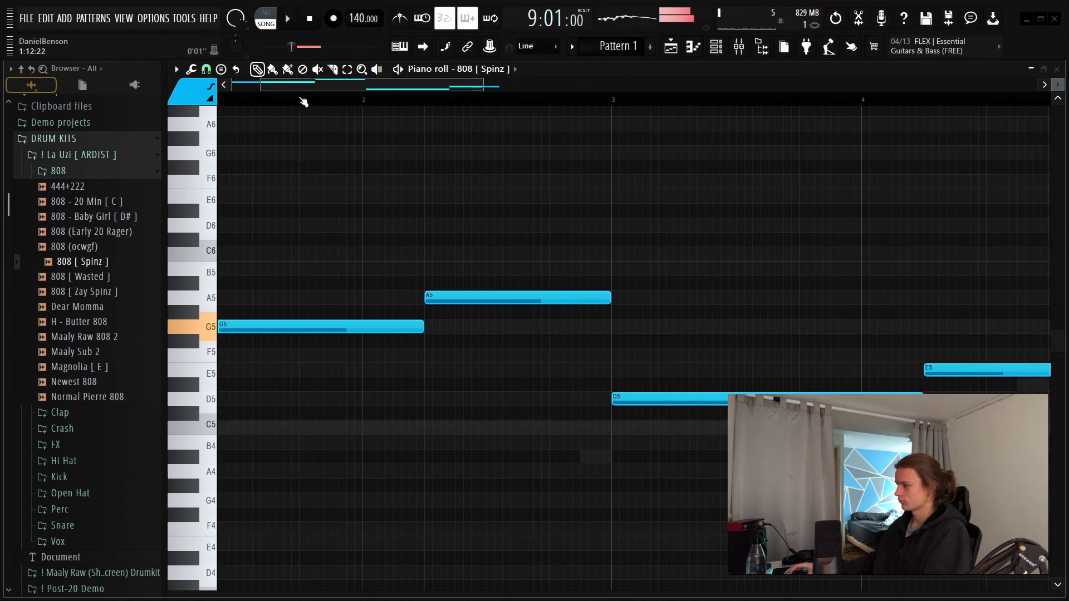
{"action": "scroll", "coordinate": [235, 117], "scroll_direction": "up", "scroll_amount": 2}
{"action": "key", "text": "space"}
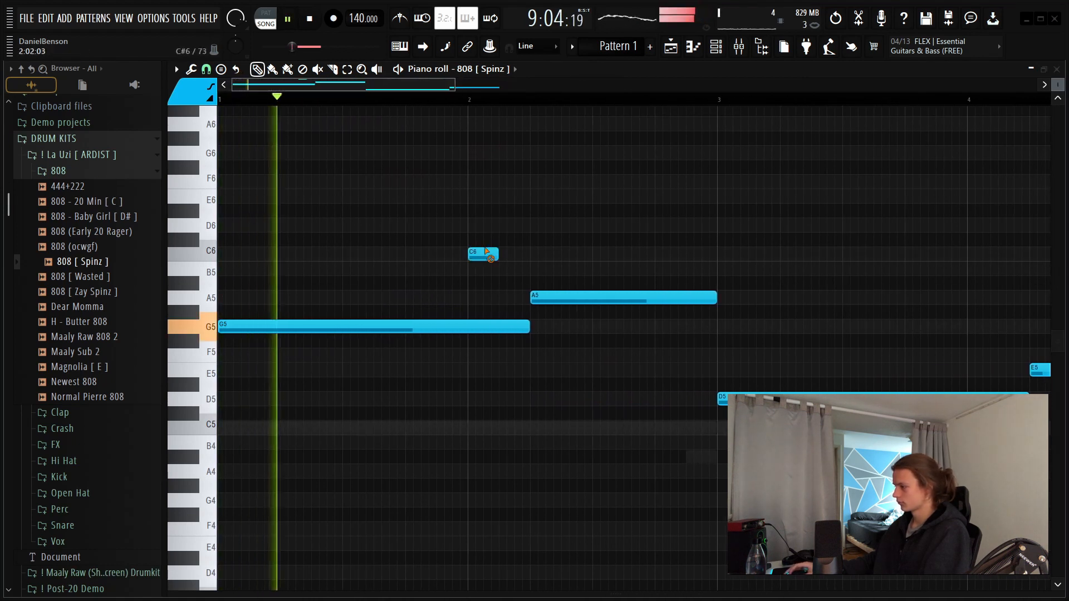
{"action": "left_click_drag", "start_coordinate": [528, 326], "coordinate": [506, 332]}
{"action": "left_click", "coordinate": [506, 328]}
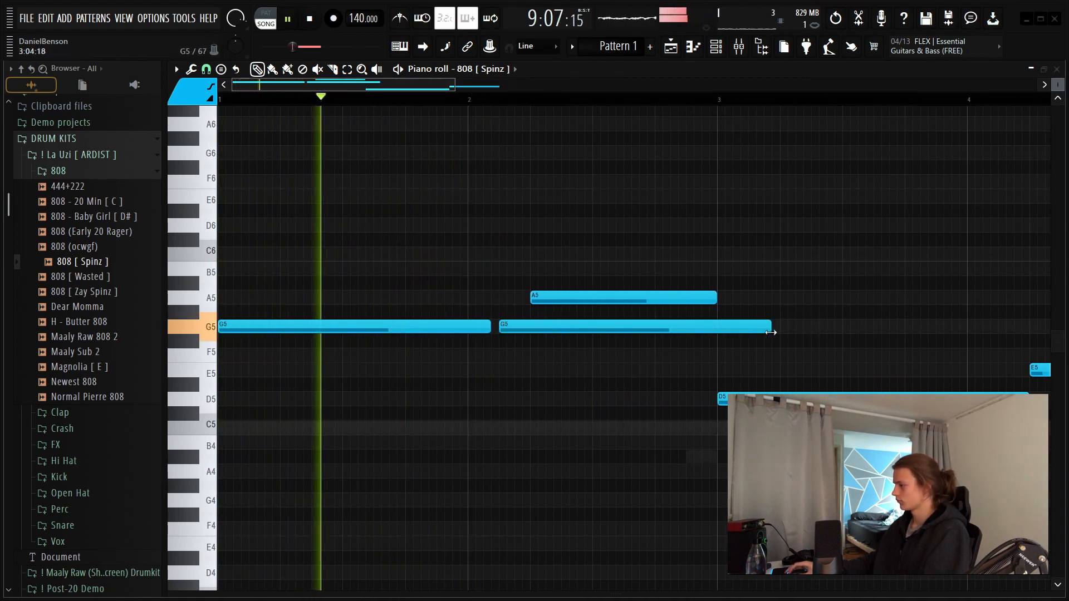
{"action": "left_click_drag", "start_coordinate": [772, 327], "coordinate": [527, 353]}
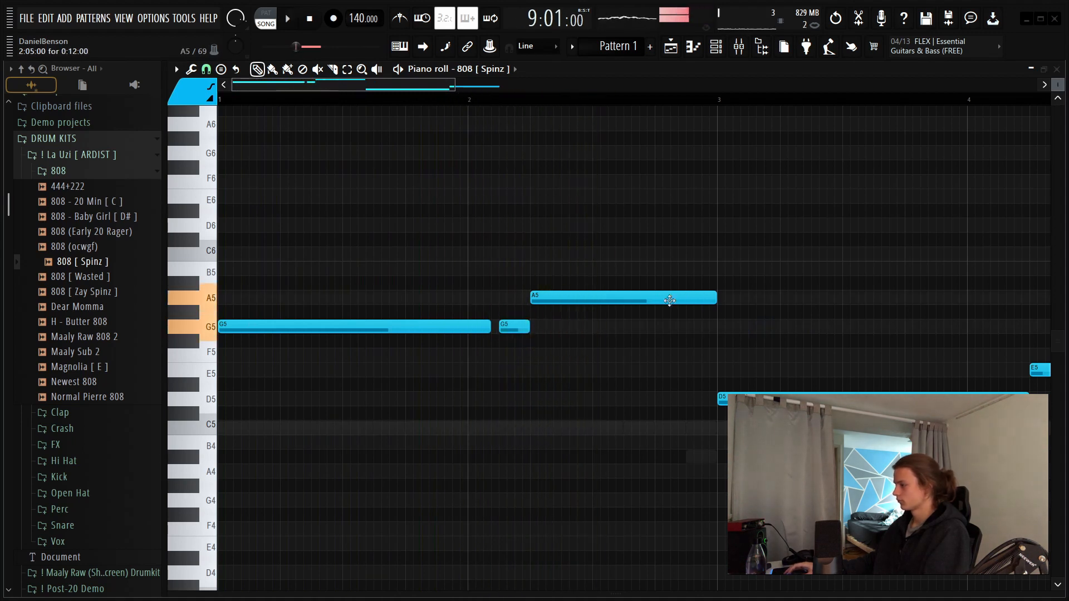
Split the A5 note in bar 2 into two six-step notes and add an A6 note that ends at bar 3
{"action": "left_click_drag", "start_coordinate": [718, 303], "coordinate": [623, 304]}
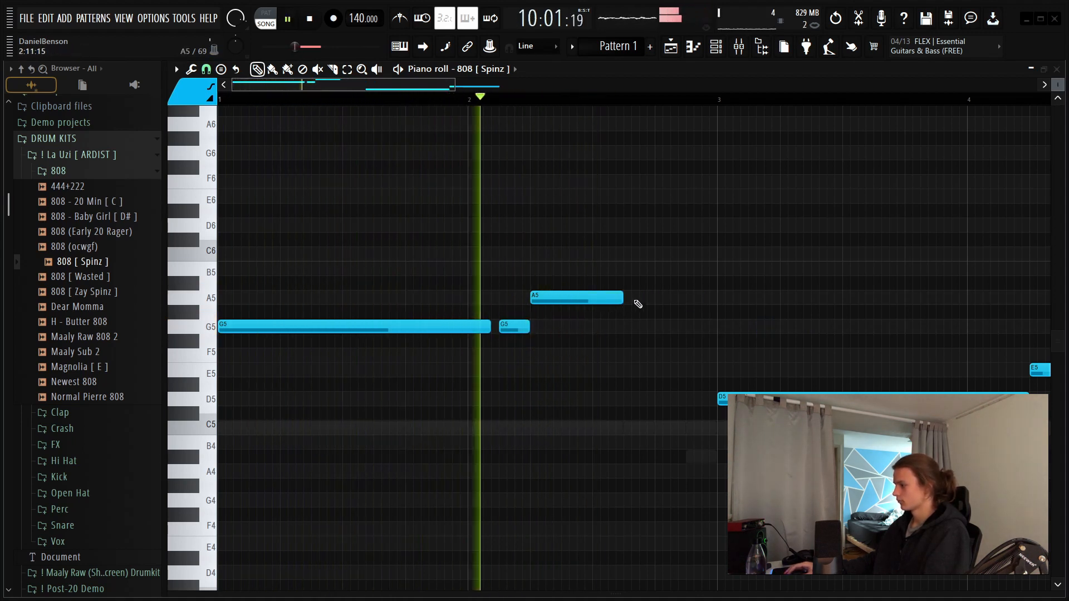
{"action": "left_click", "coordinate": [626, 299]}
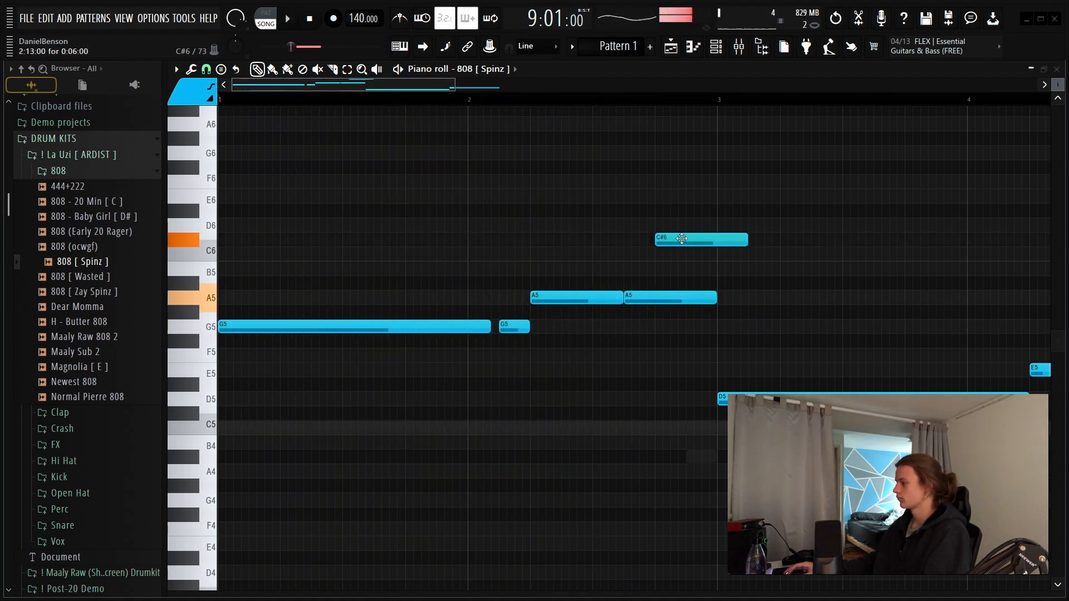
{"action": "key", "text": "ctrl+Up"}
{"action": "key", "text": "shift+Left"}
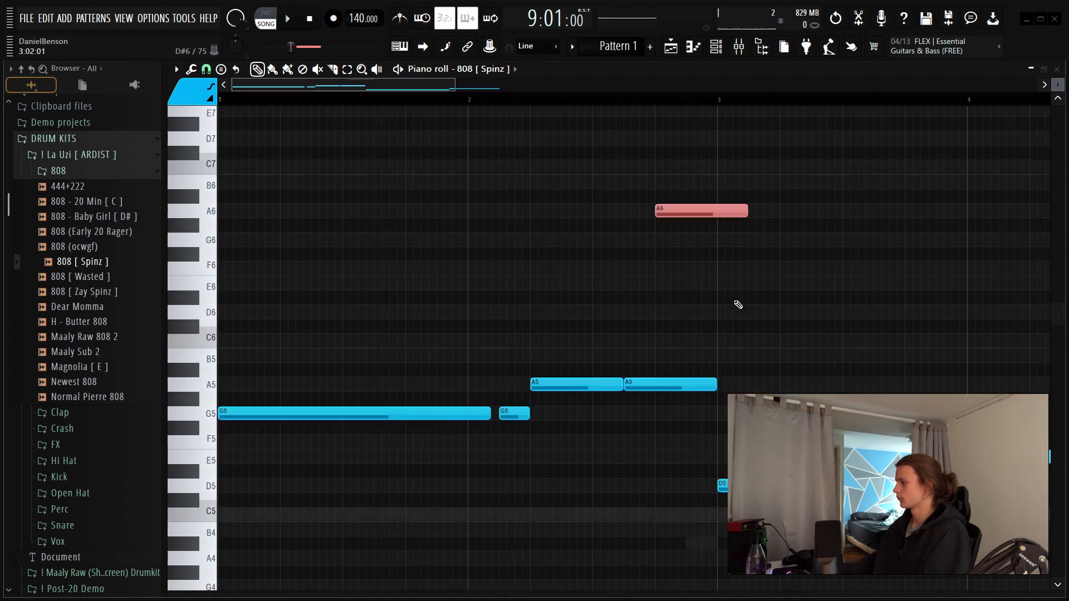
{"action": "left_click", "coordinate": [738, 305], "text": "ctrl"}
{"action": "left_click_drag", "start_coordinate": [746, 211], "coordinate": [715, 214]}
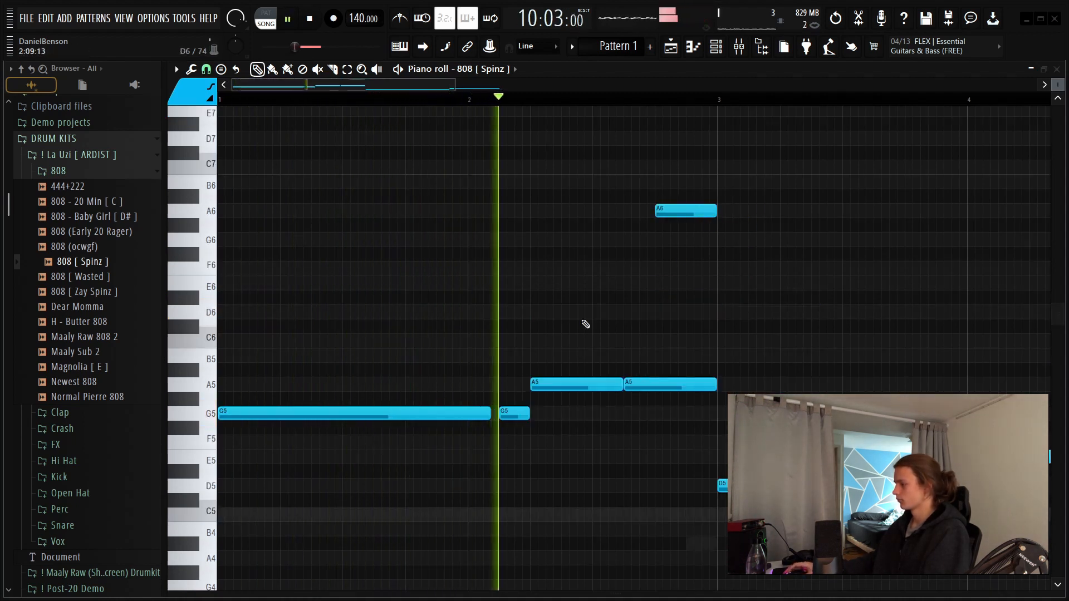
Extend the long first G5 note so it meets the short G5 note in bar 2
{"action": "left_click_drag", "start_coordinate": [488, 414], "coordinate": [499, 415]}
{"action": "left_click", "coordinate": [782, 313]}
{"action": "right_click", "coordinate": [784, 315]}
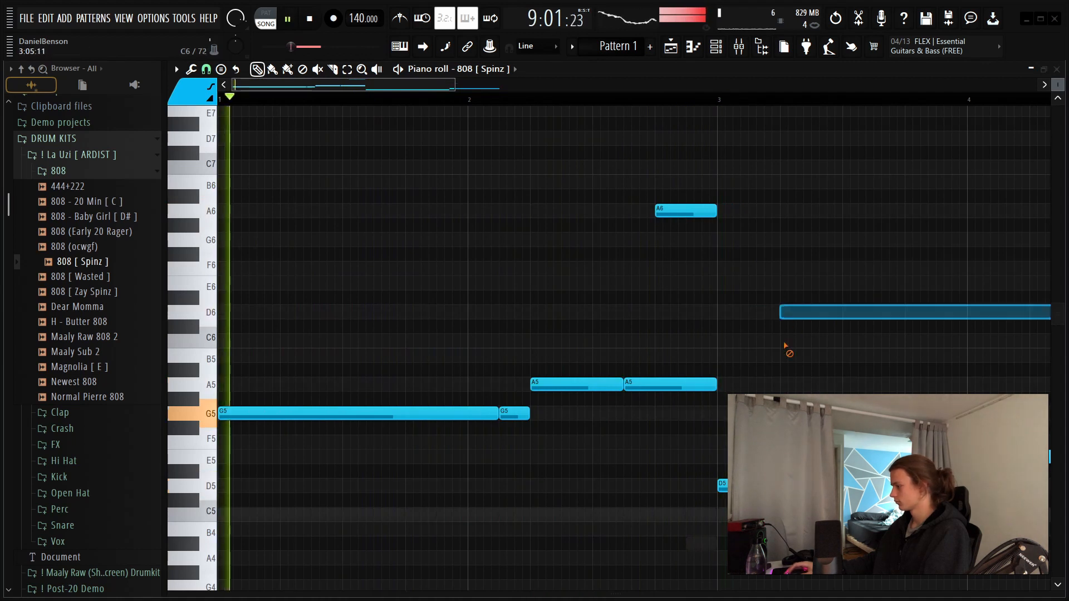
Lower the A6 note one octave and trim the second A5 note to end where the lowered note begins
{"action": "left_click", "coordinate": [696, 213], "text": "ctrl"}
{"action": "key", "text": "ctrl+Down"}
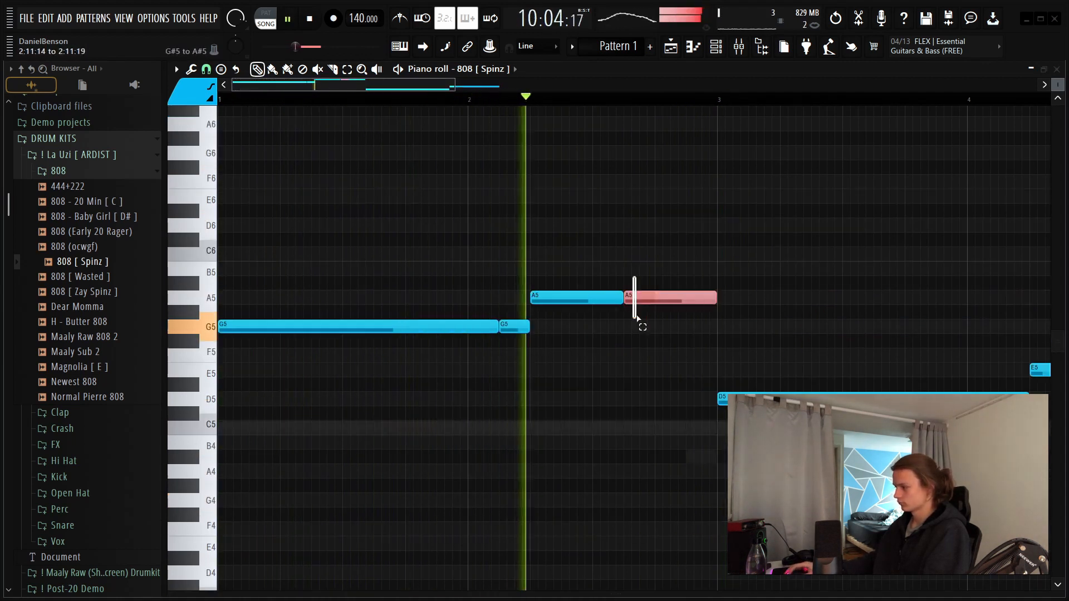
{"action": "left_click_drag", "start_coordinate": [711, 295], "coordinate": [654, 311]}
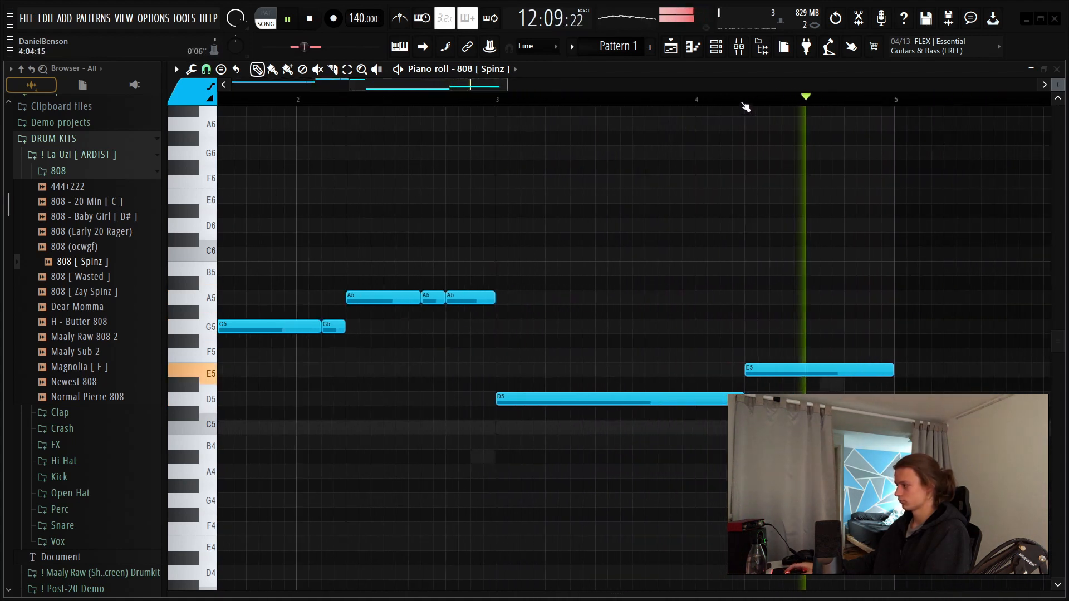
Duplicate the four-bar 808 [ Spinz ] pattern into bars 5 to 8
{"action": "key", "text": "space"}
{"action": "scroll", "coordinate": [423, 105], "scroll_direction": "down", "scroll_amount": 5}
{"action": "key", "text": "ctrl+a"}
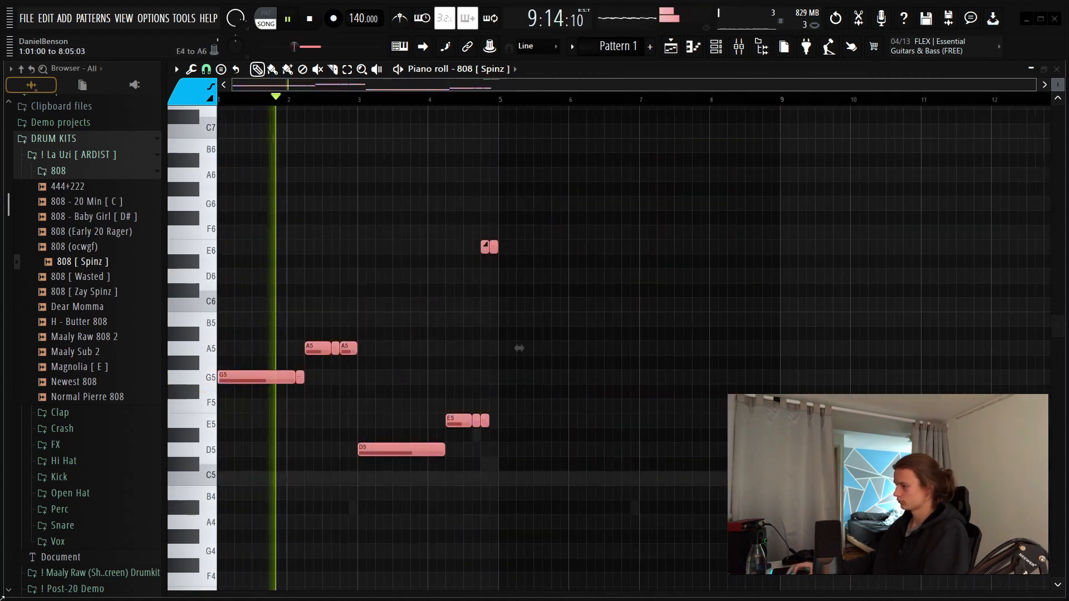
{"action": "key", "text": "ctrl+b"}
{"action": "key", "text": "ctrl+d"}
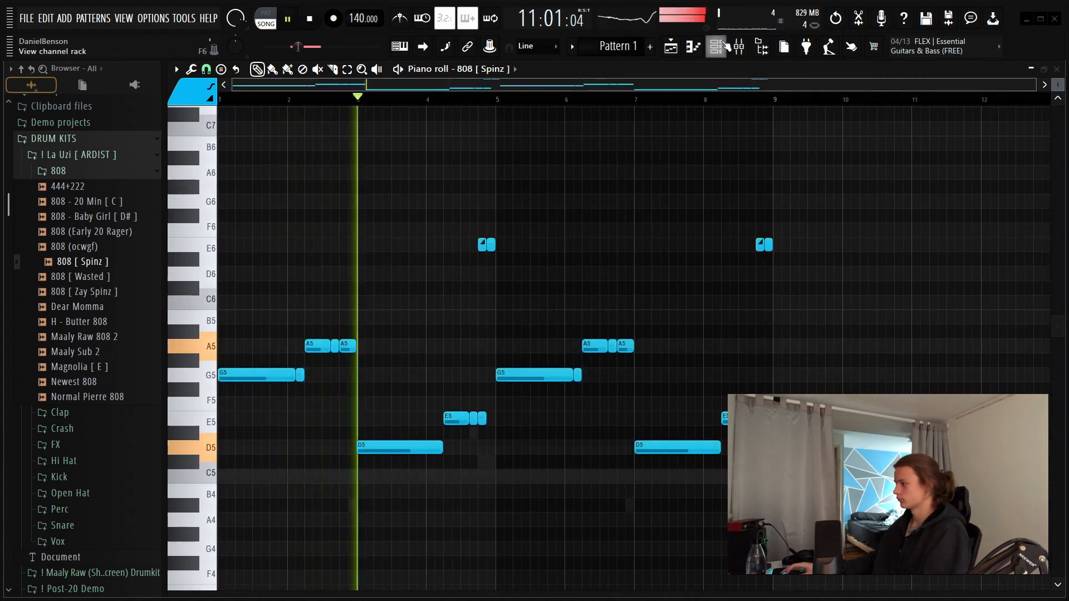
Unmute the Highest Clap, Ice snare, tss open hat and basic hi-hat channels in the channel rack
{"action": "key", "text": "F6"}
{"action": "left_click", "coordinate": [613, 272]}
{"action": "left_click", "coordinate": [612, 292]}
{"action": "left_click", "coordinate": [613, 313]}
{"action": "left_click", "coordinate": [613, 334]}
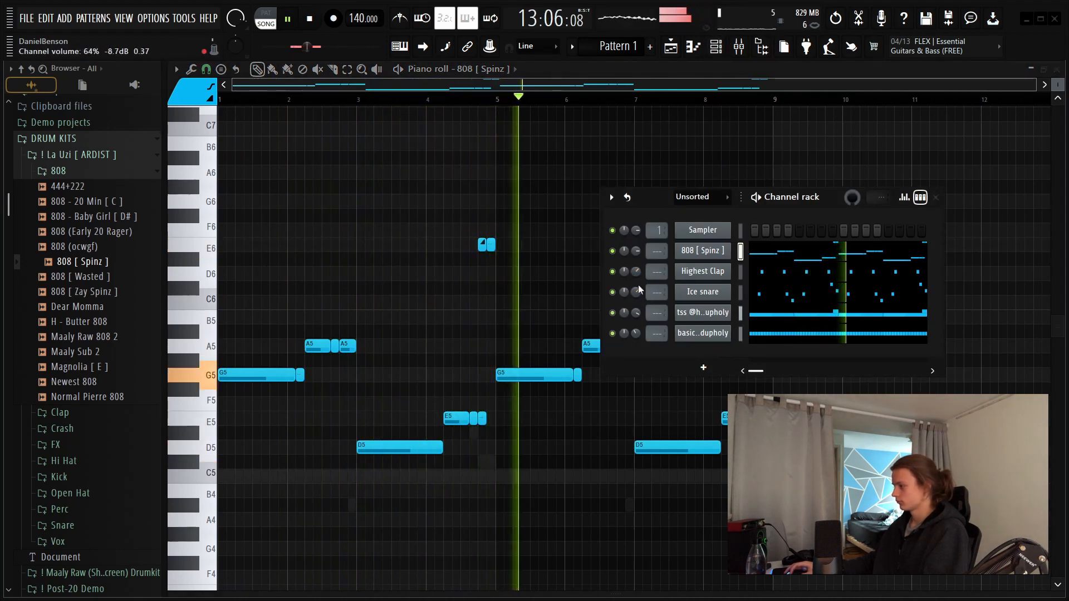
Open the 808 [ Spinz ] channel's volume envelope and increase its hold time
{"action": "left_click", "coordinate": [700, 252]}
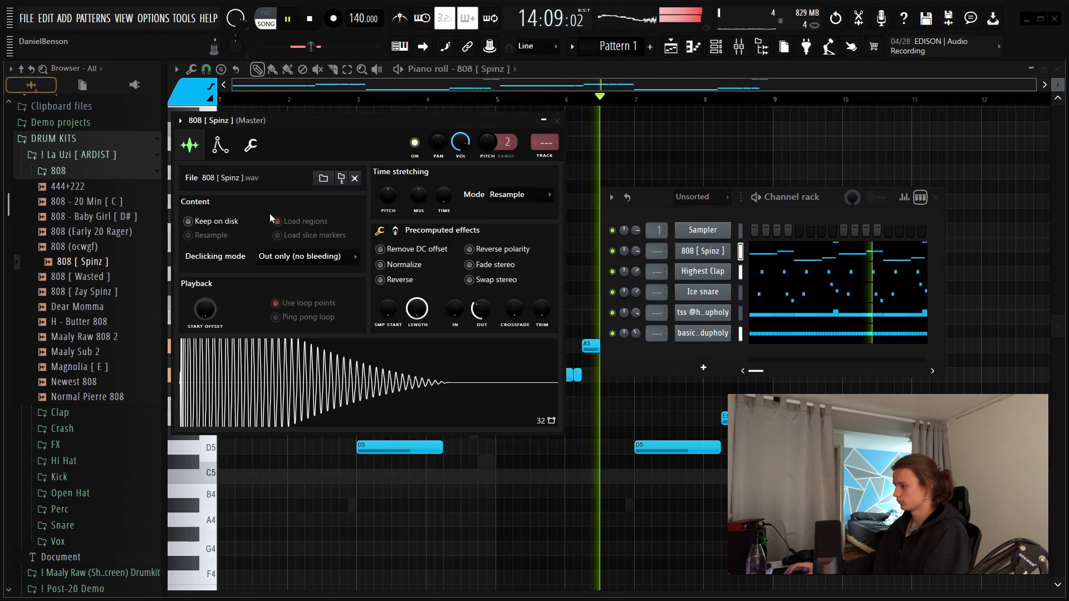
{"action": "left_click", "coordinate": [220, 146]}
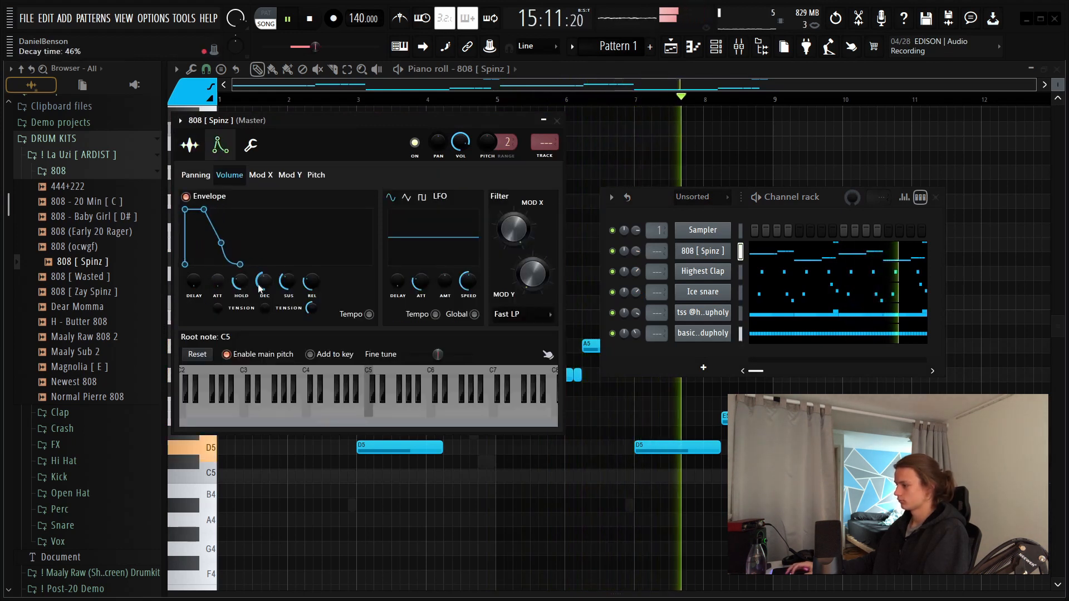
{"action": "left_click_drag", "start_coordinate": [241, 282], "coordinate": [241, 250]}
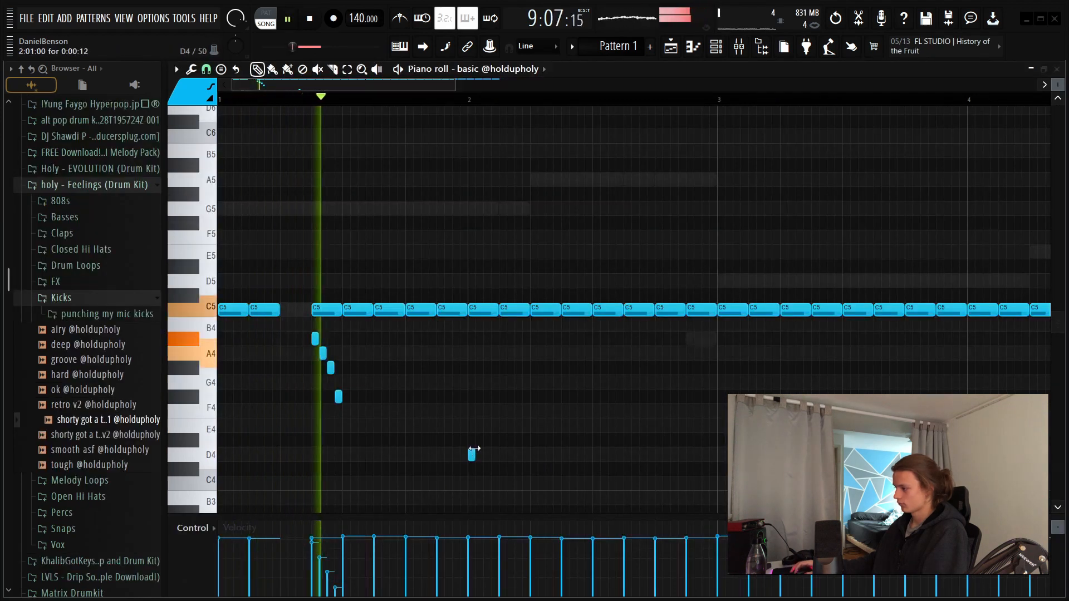
Add two short D#4 notes in the second half of bar 1 and a short C#4 note late in bar 2 for the basic hi-hat
{"action": "left_click", "coordinate": [377, 441]}
{"action": "key", "text": "space"}
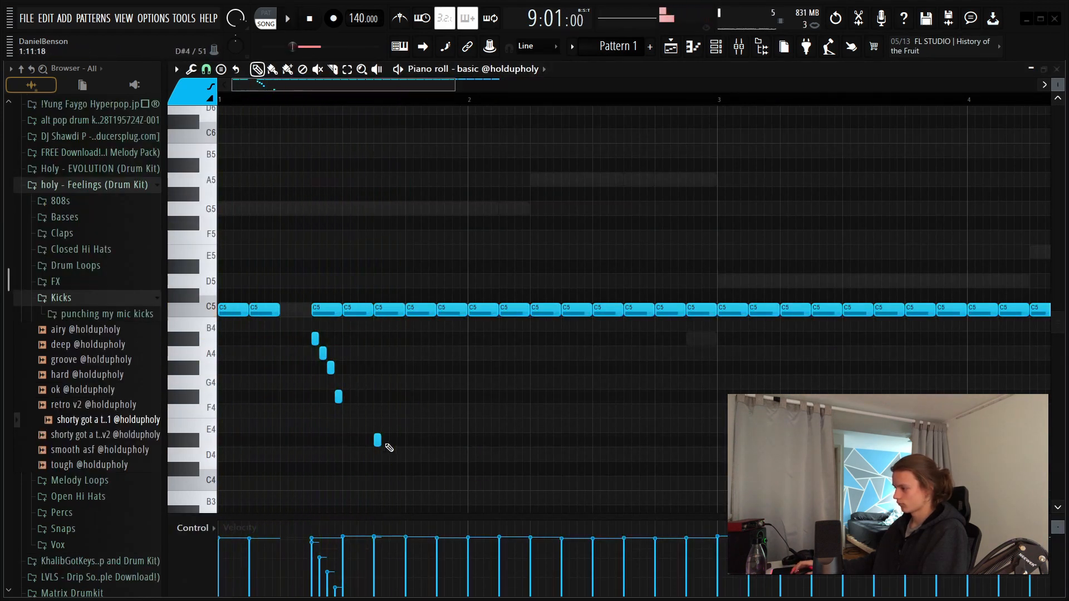
{"action": "left_click", "coordinate": [440, 440]}
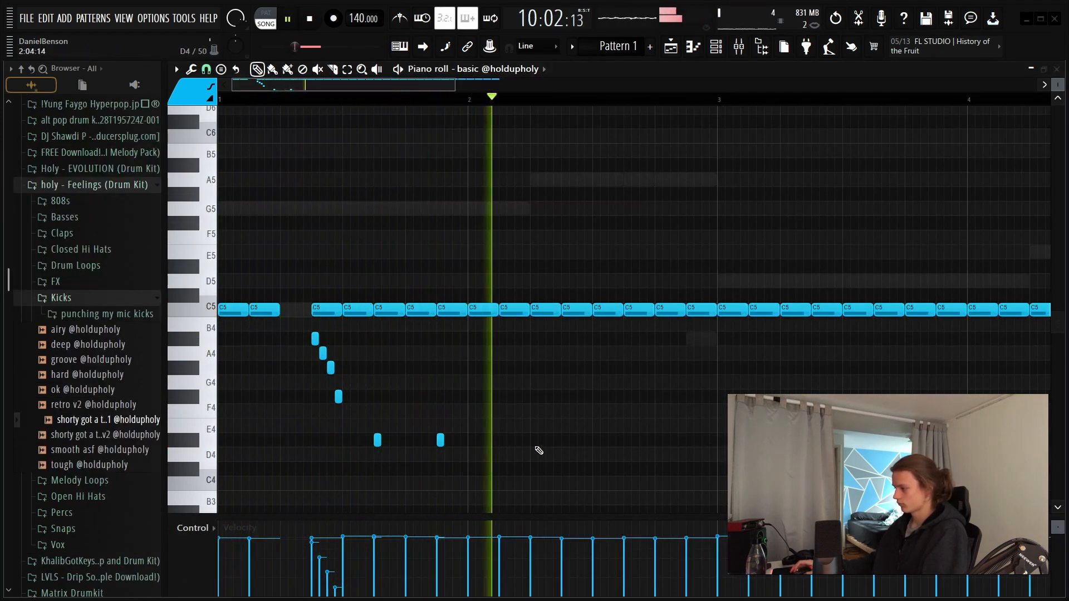
{"action": "left_click", "coordinate": [658, 468]}
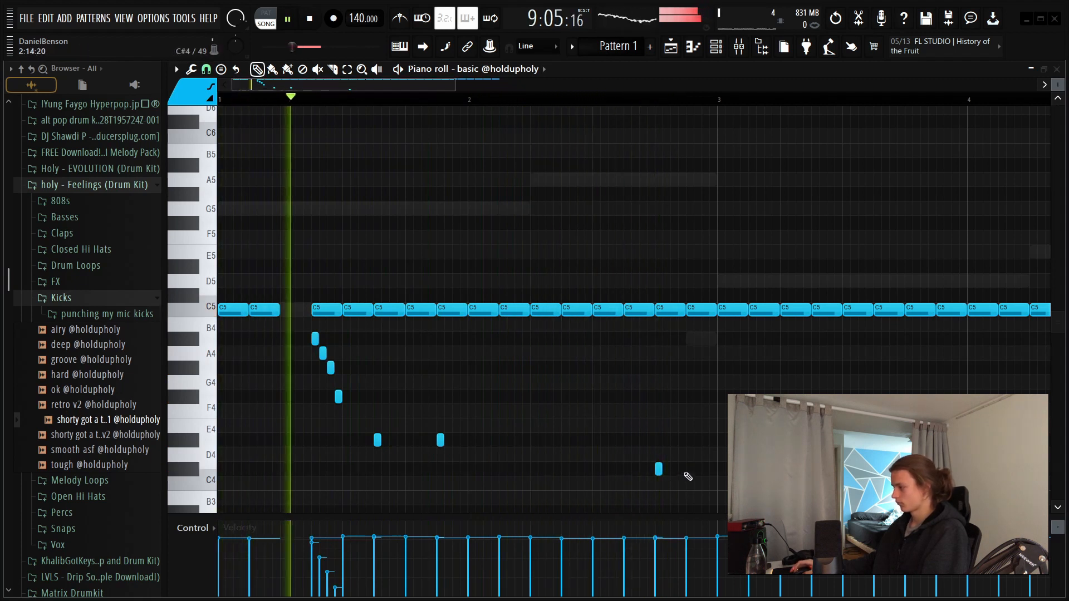
Add two more short C#4 hi-hat notes at the end of bar 2 with falling velocities and flip the C#4 group
{"action": "left_click", "coordinate": [690, 469]}
{"action": "left_click", "coordinate": [705, 468]}
{"action": "left_click_drag", "start_coordinate": [719, 471], "coordinate": [685, 470]}
{"action": "left_click_drag", "start_coordinate": [692, 537], "coordinate": [714, 600]}
{"action": "key", "text": "space"}
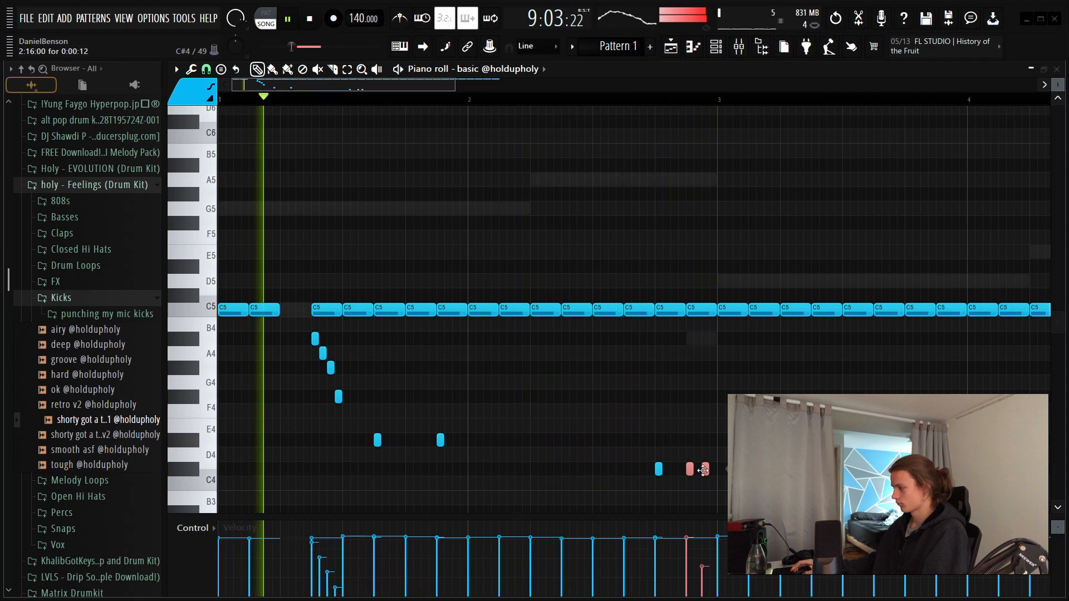
{"action": "left_click", "coordinate": [659, 470], "text": "ctrl+shift"}
{"action": "key", "text": "alt+y"}
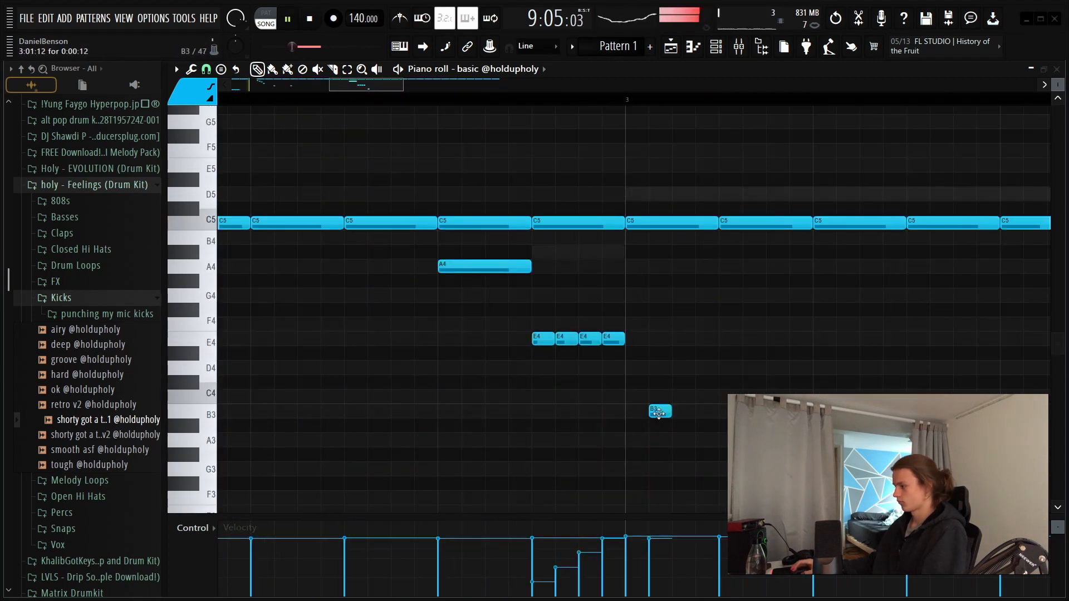
Duplicate the basic hi-hat pattern from bars 1 and 2 into bars 3 and 4
{"action": "scroll", "coordinate": [455, 101], "scroll_direction": "down", "scroll_amount": 6}
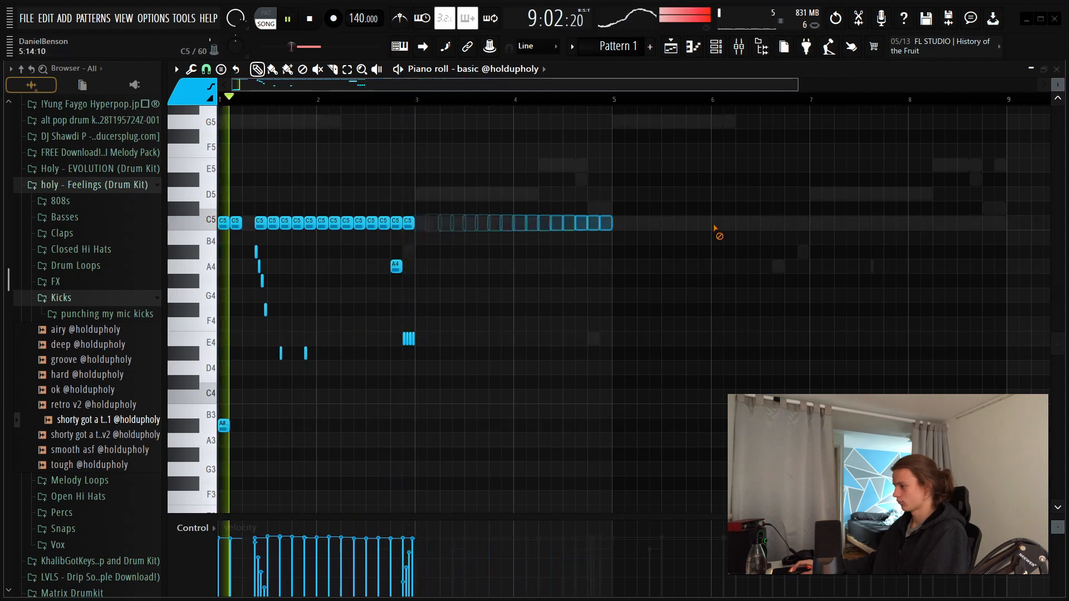
{"action": "left_click_drag", "start_coordinate": [609, 174], "coordinate": [347, 494]}
{"action": "key", "text": "ctrl+b"}
{"action": "key", "text": "ctrl+d"}
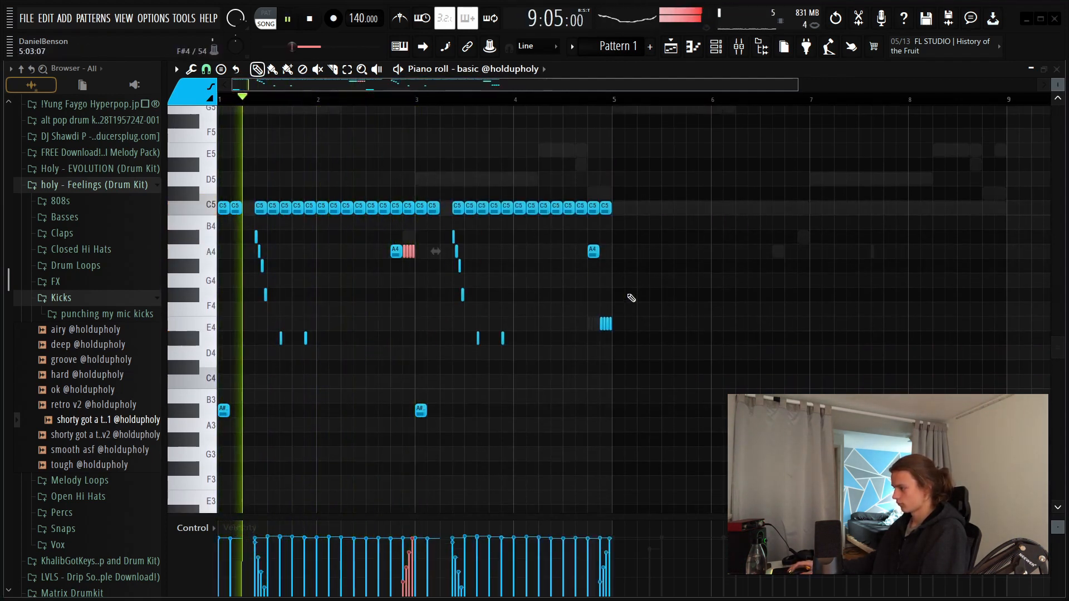
Raise the four-note E4 hi-hat roll at the end of bar 4 by five semitones to A4
{"action": "left_click_drag", "start_coordinate": [627, 296], "coordinate": [543, 341]}
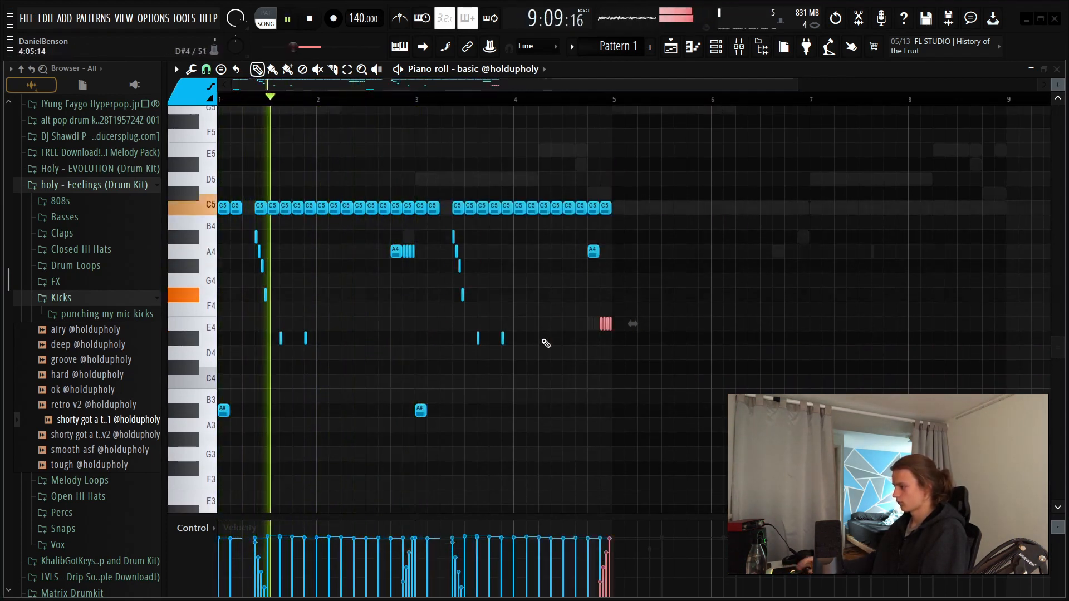
{"action": "key", "text": "shift+Up"}
{"action": "key", "text": "shift+Up"}
{"action": "key", "text": "shift+Up"}
{"action": "key", "text": "shift+Up"}
{"action": "key", "text": "shift+Up"}
{"action": "key", "text": "ctrl+d"}
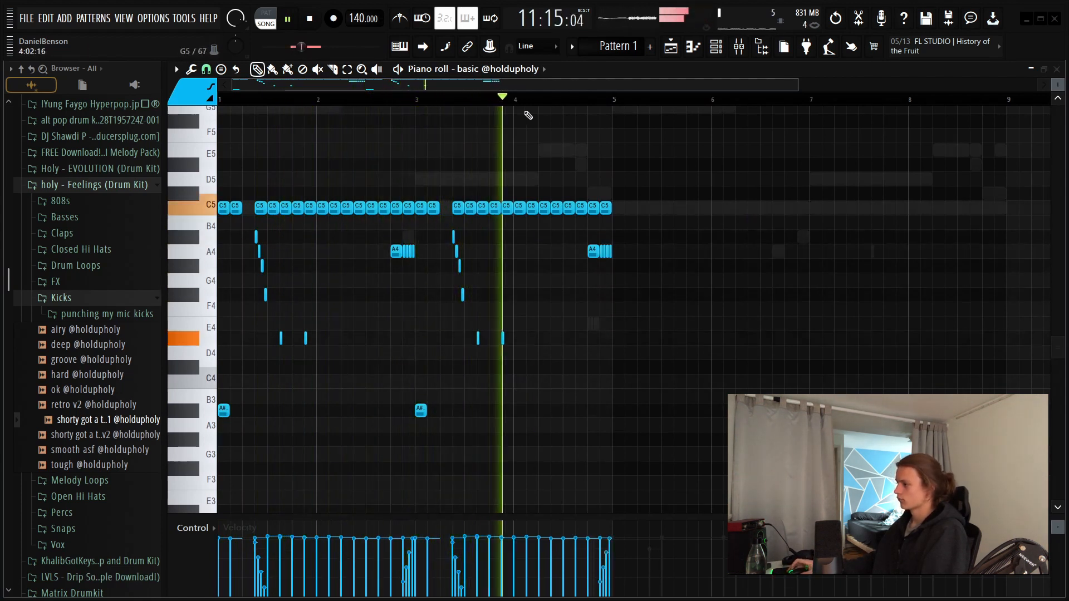
Delete the long C5 and A4 hi-hat notes beneath the descending roll at the end of bar 4
{"action": "key", "text": "space"}
{"action": "scroll", "coordinate": [540, 125], "scroll_direction": "up", "scroll_amount": 3}
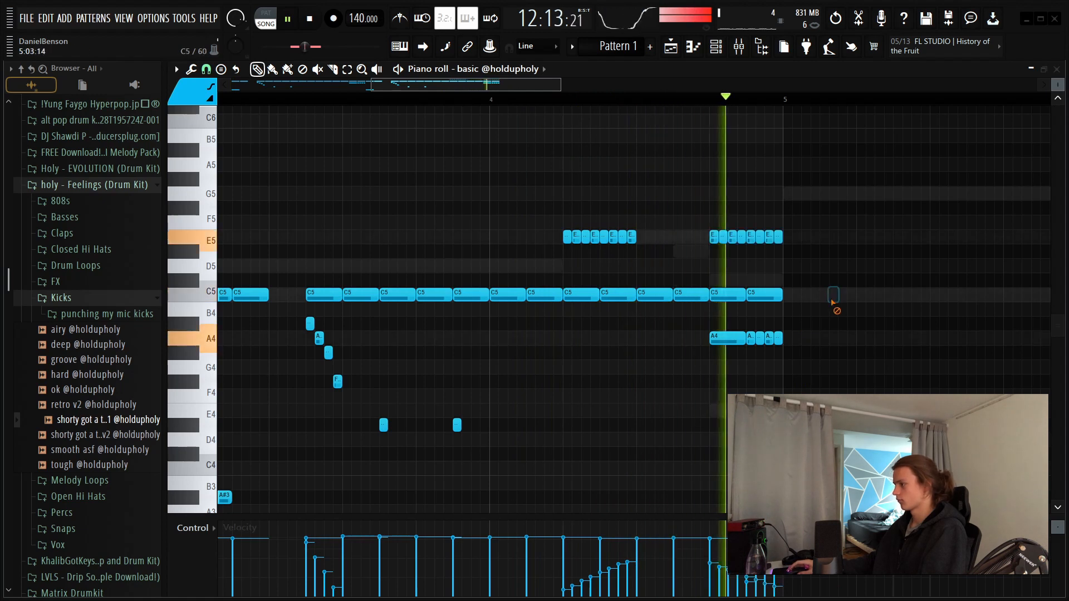
{"action": "key", "text": "space"}
{"action": "scroll", "coordinate": [675, 93], "scroll_direction": "left", "scroll_amount": 3}
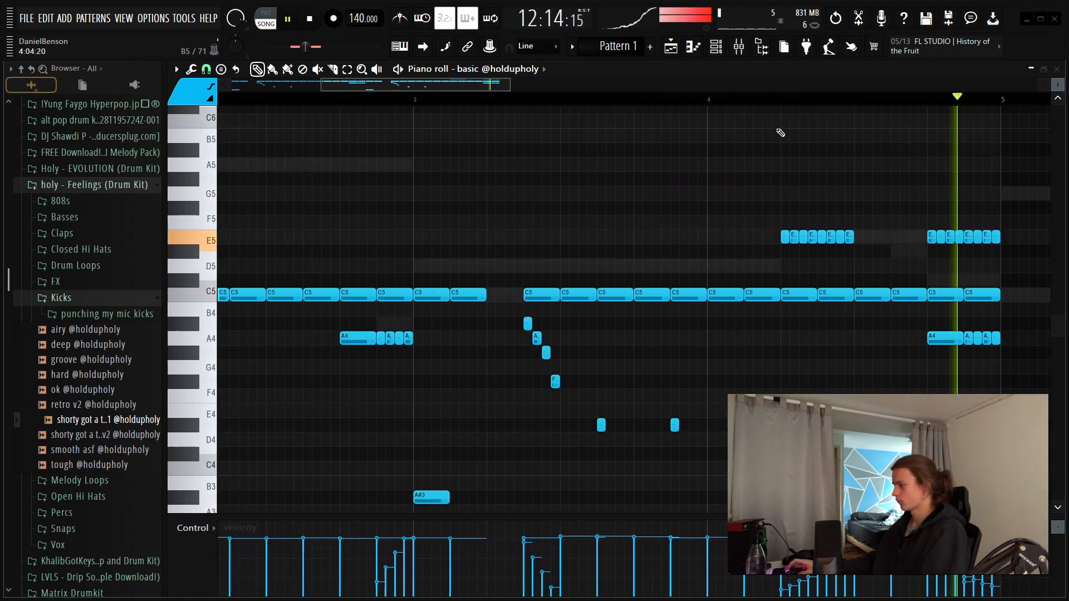
{"action": "scroll", "coordinate": [662, 104], "scroll_direction": "up", "scroll_amount": 2}
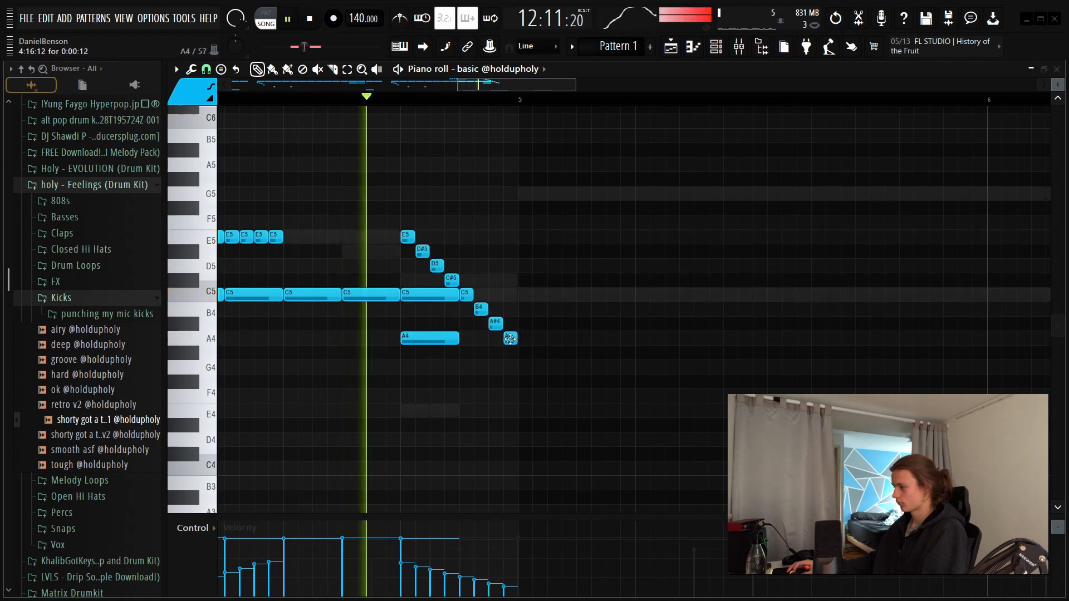
{"action": "right_click", "coordinate": [435, 296]}
{"action": "right_click", "coordinate": [430, 339]}
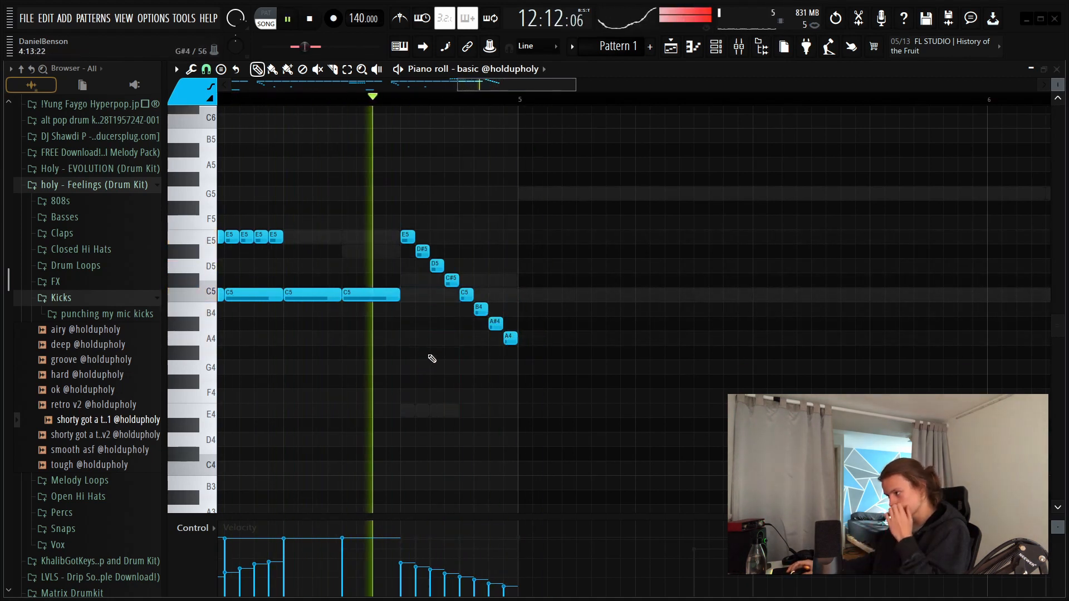